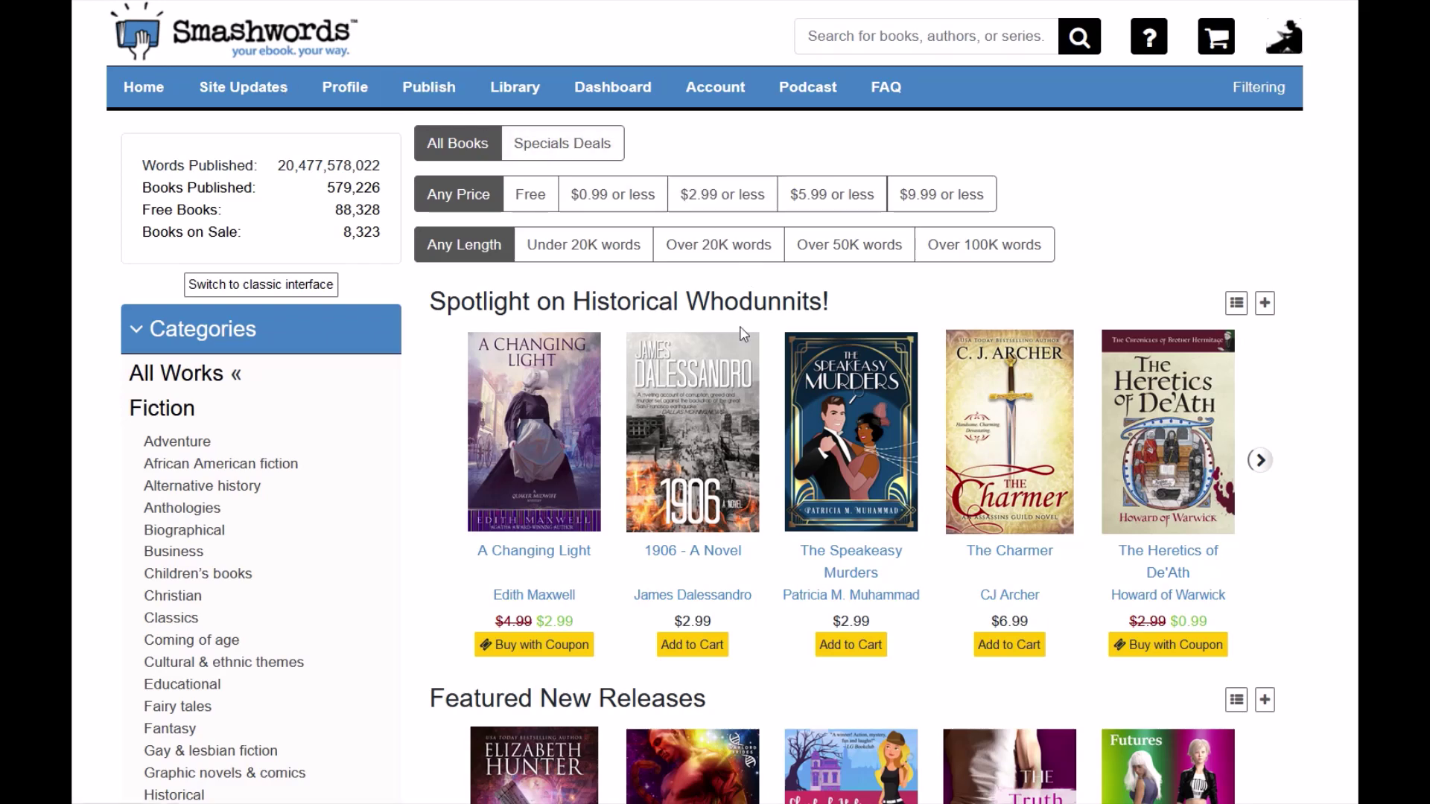
# - Look over the Smashwords home page, including the Historical Whodunnits spotlight and Featured New Releases
pyautogui.scroll(-4, 1117, 449)
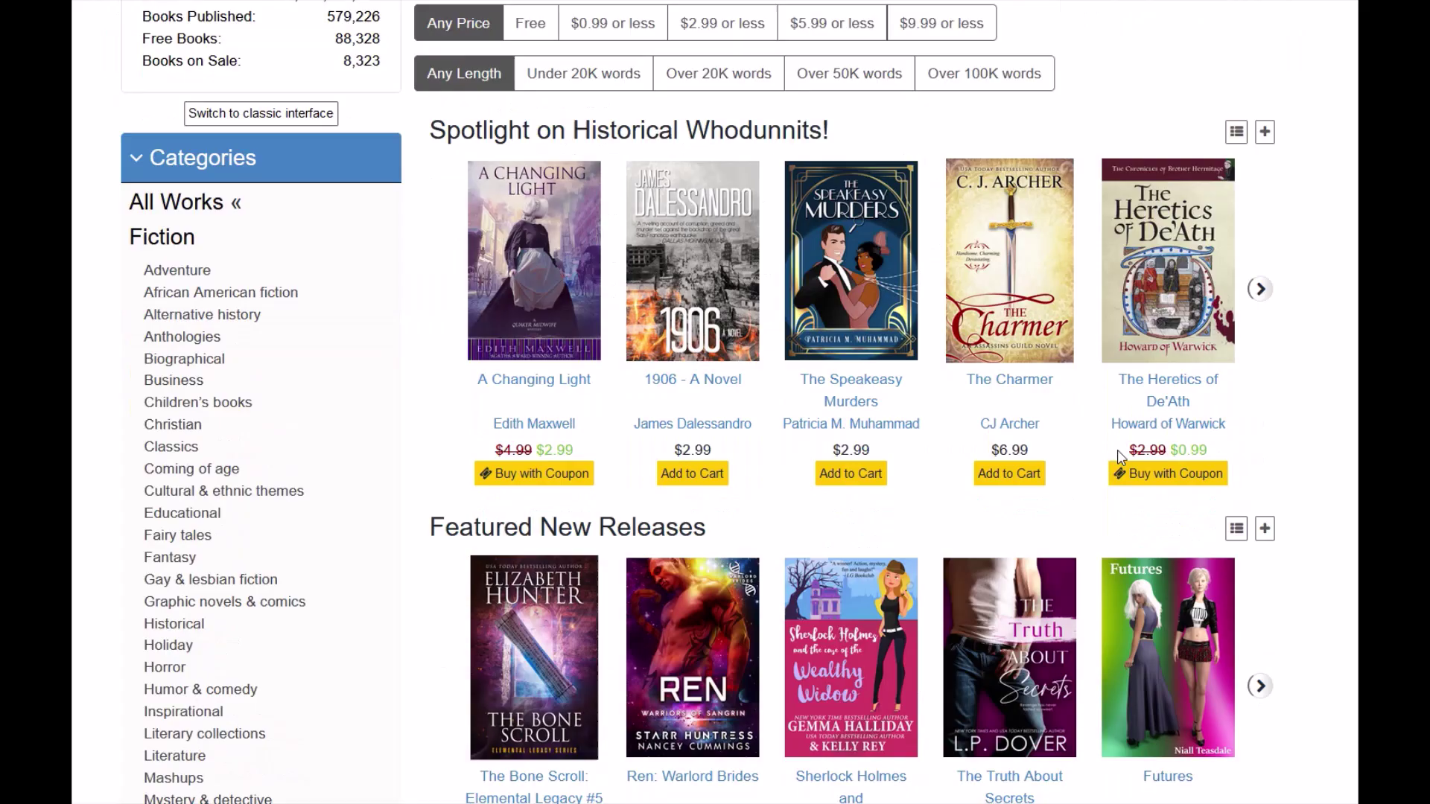
pyautogui.scroll(-1, 1095, 459)
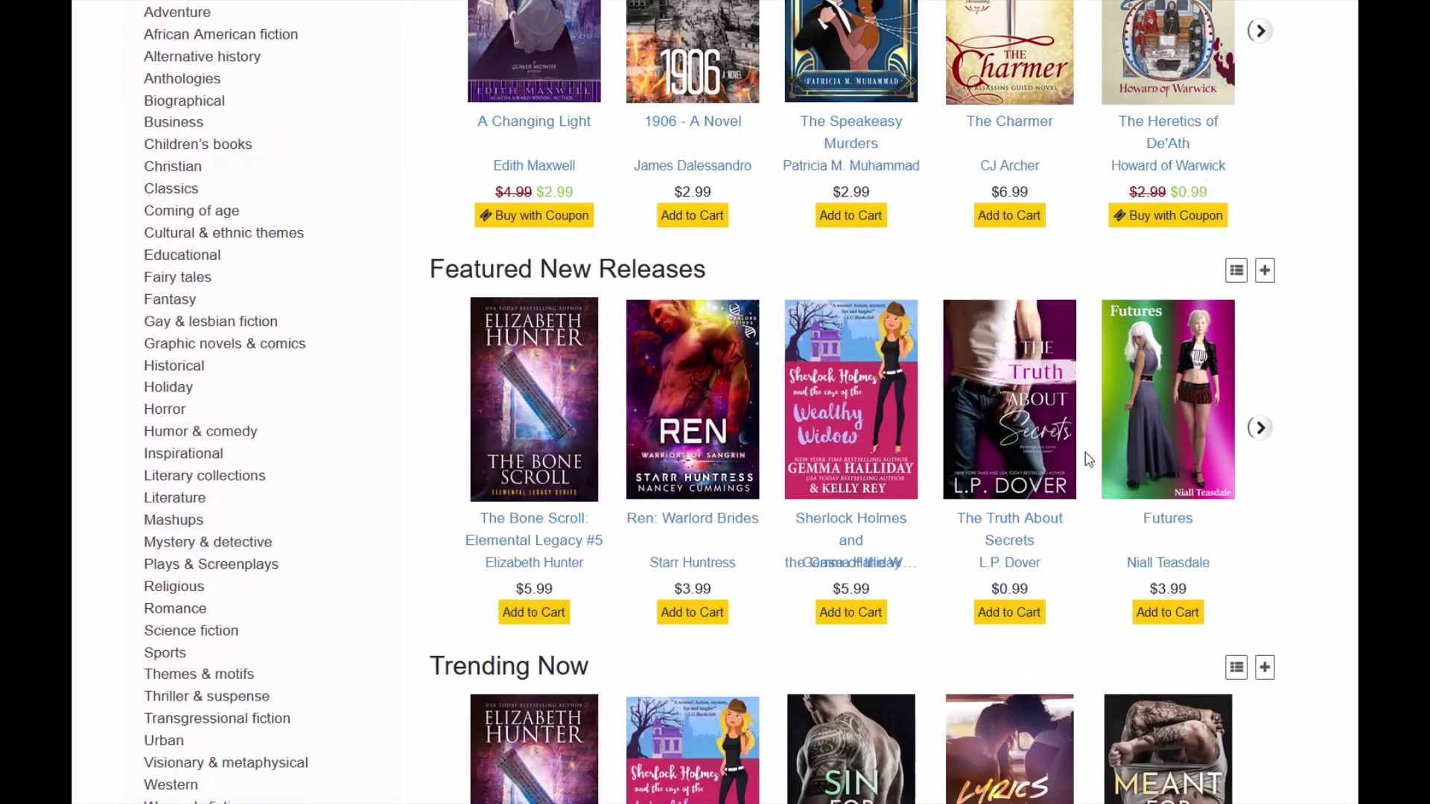
pyautogui.scroll(5, 1088, 457)
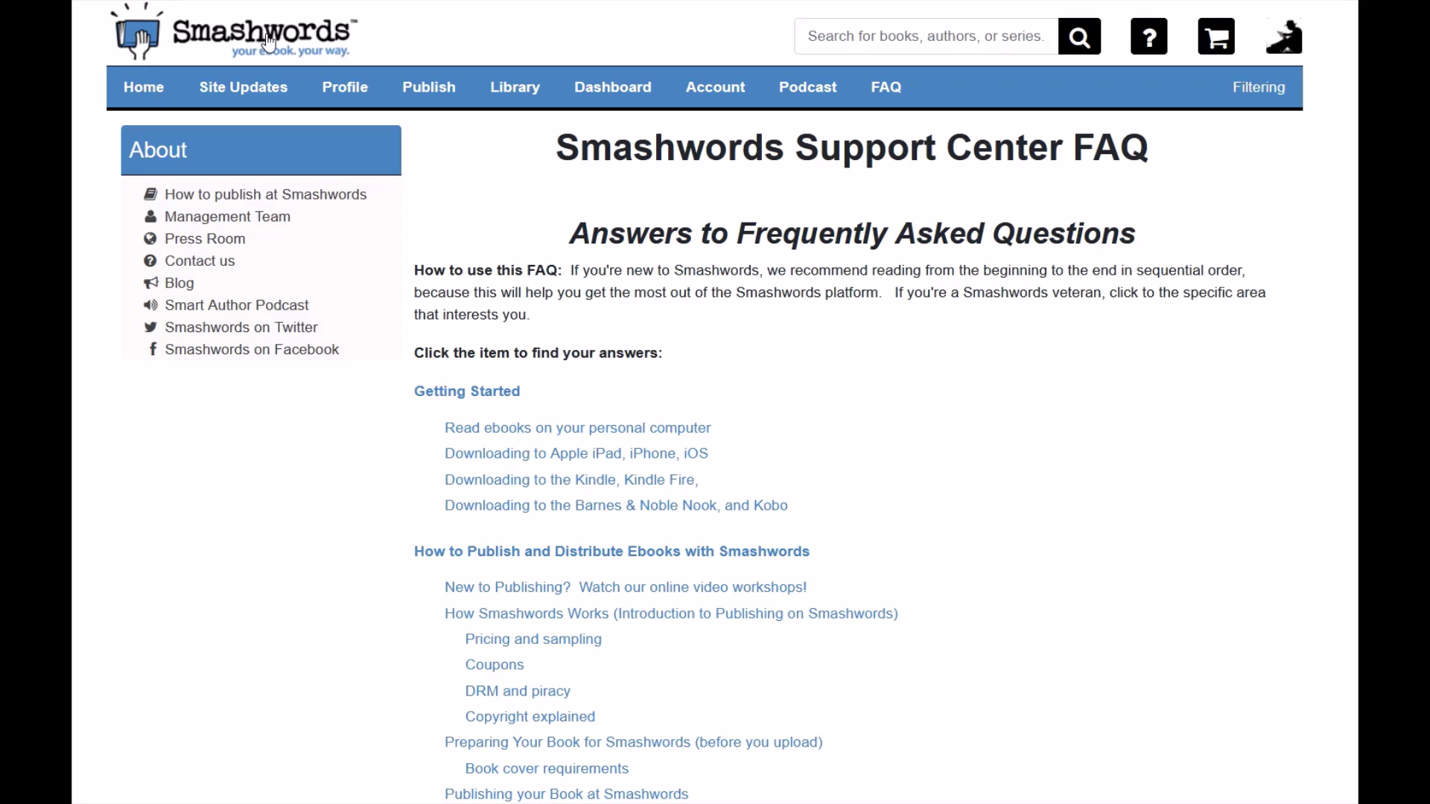
# - Examine the topic list and Getting Started section of the Smashwords Support Center FAQ
pyautogui.scroll(-3, 411, 405)
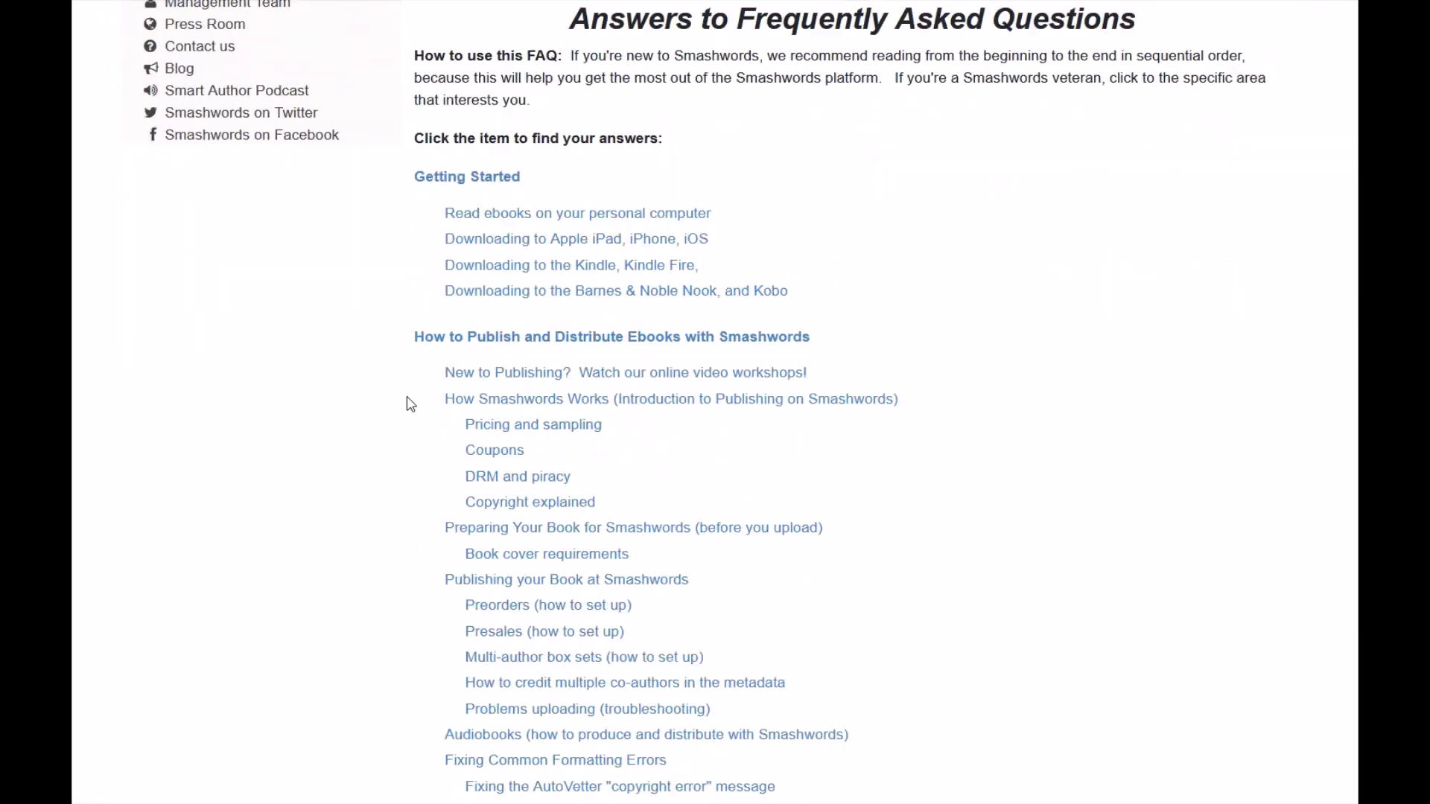
pyautogui.scroll(-9, 412, 405)
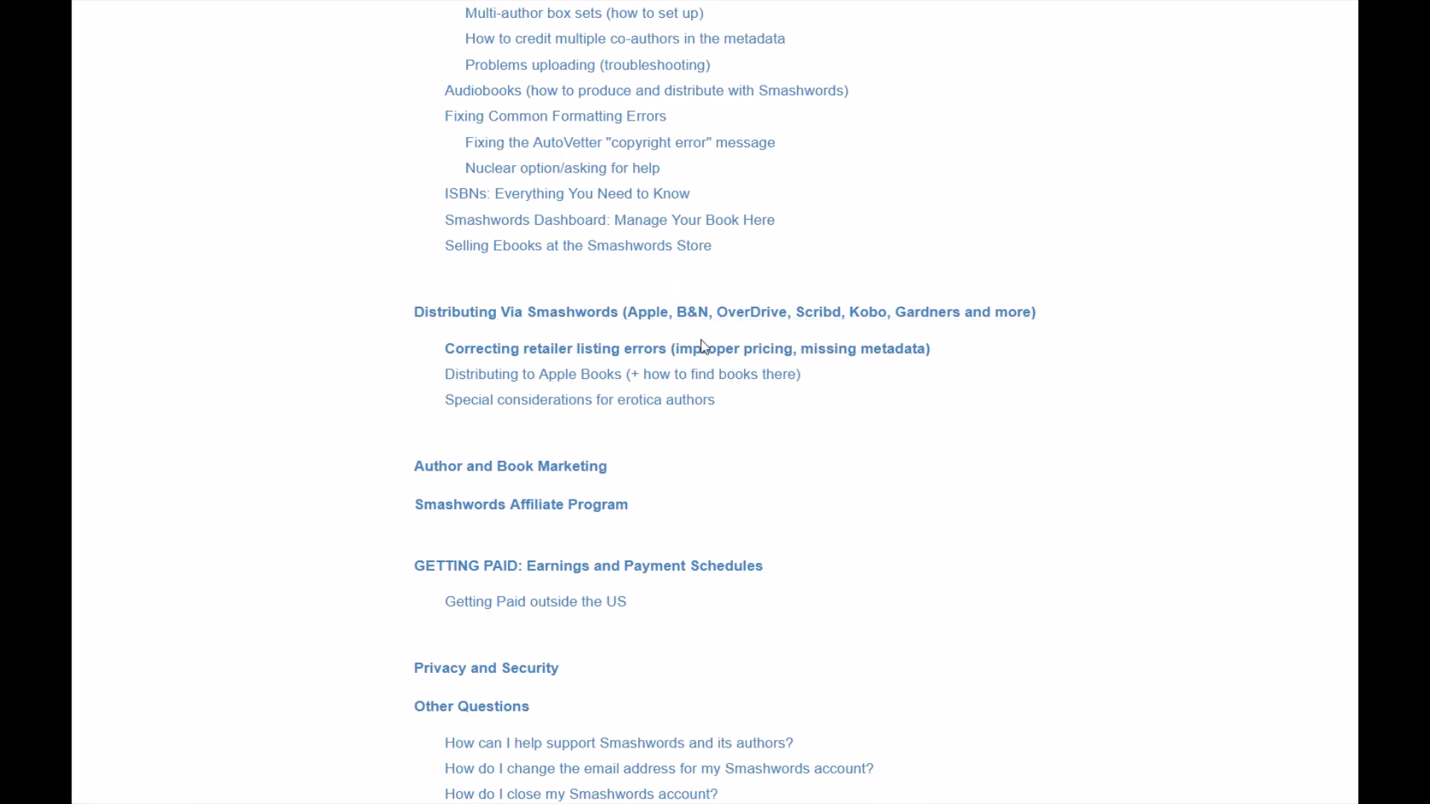
pyautogui.scroll(-1, 666, 347)
pyautogui.scroll(-10, 667, 347)
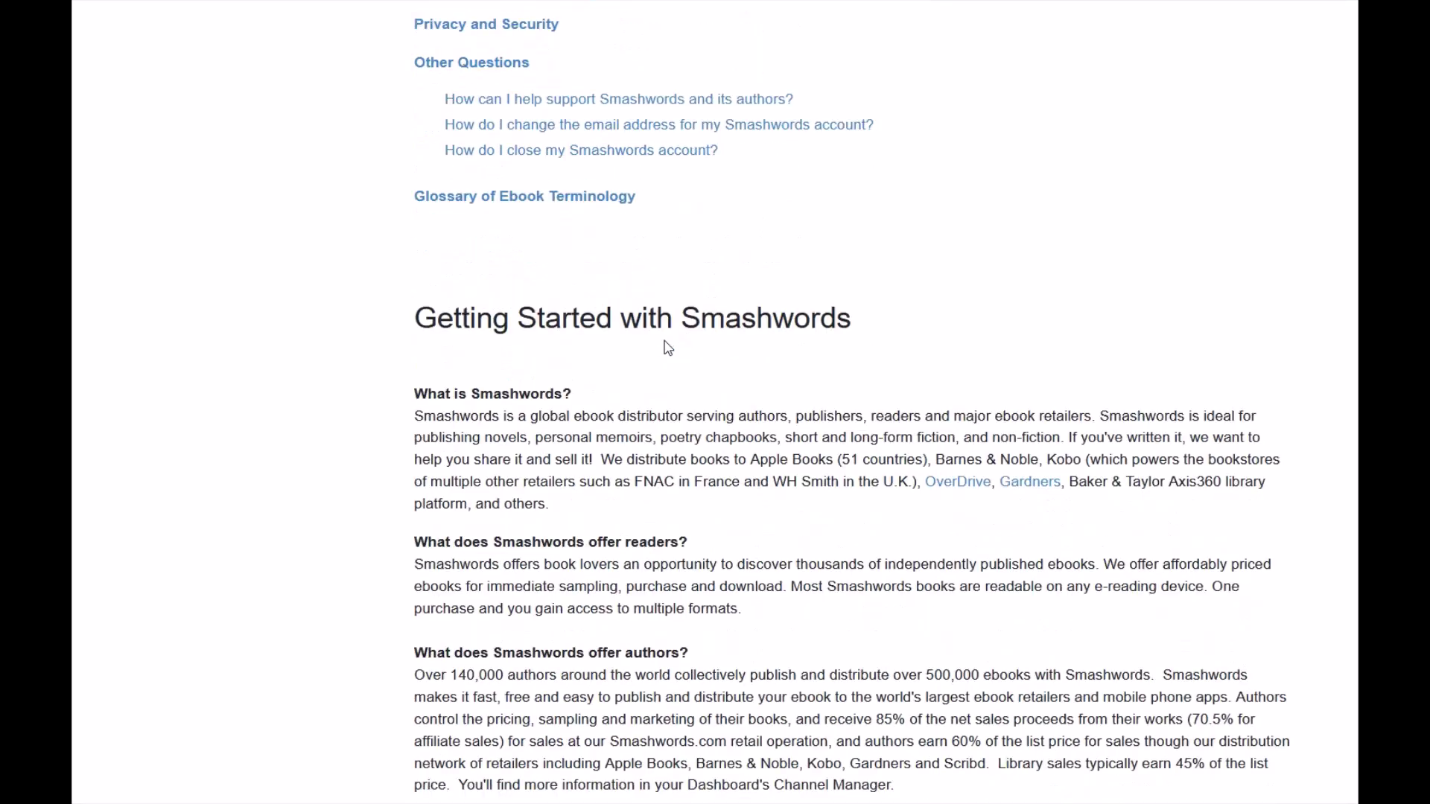
pyautogui.scroll(-3, 613, 317)
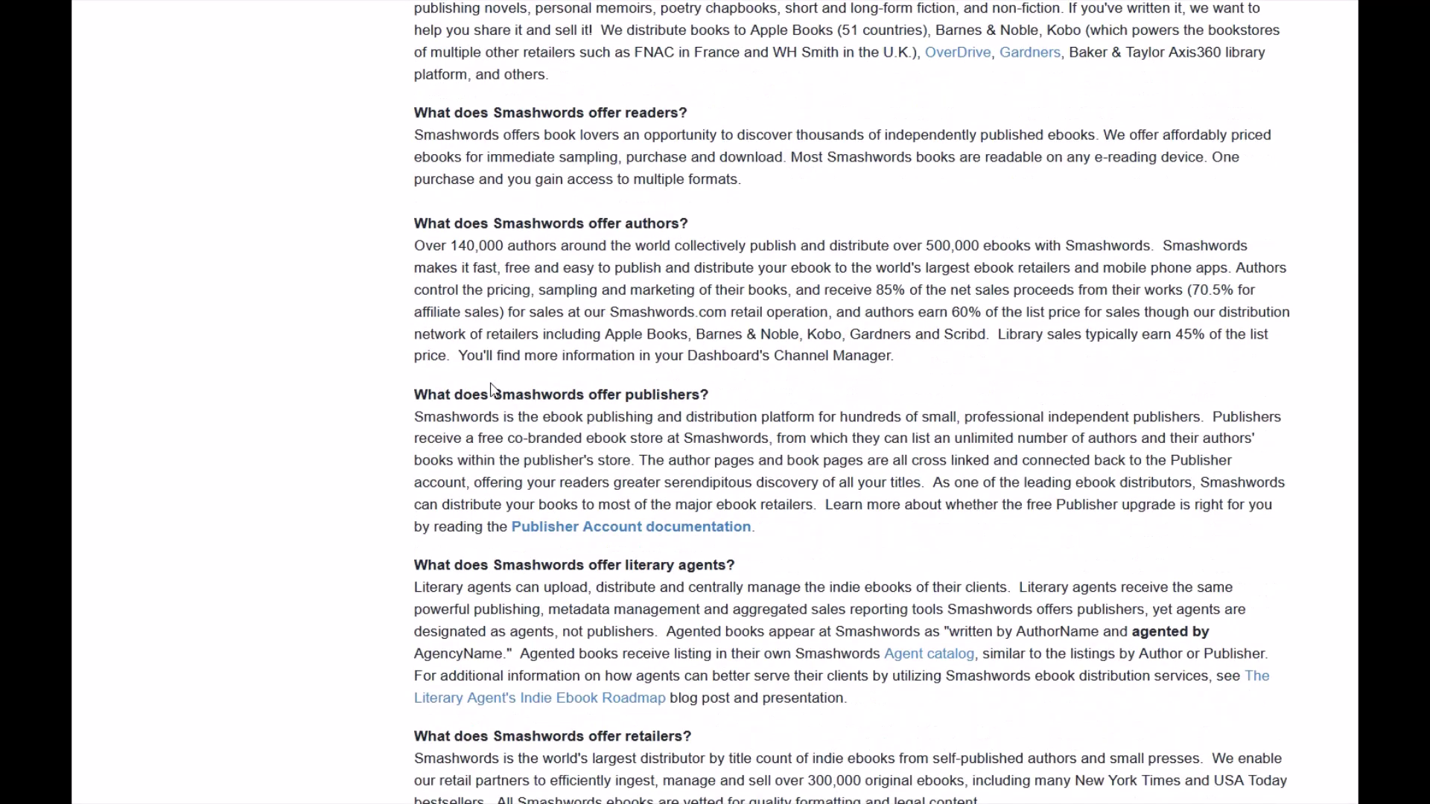
pyautogui.scroll(15, 492, 387)
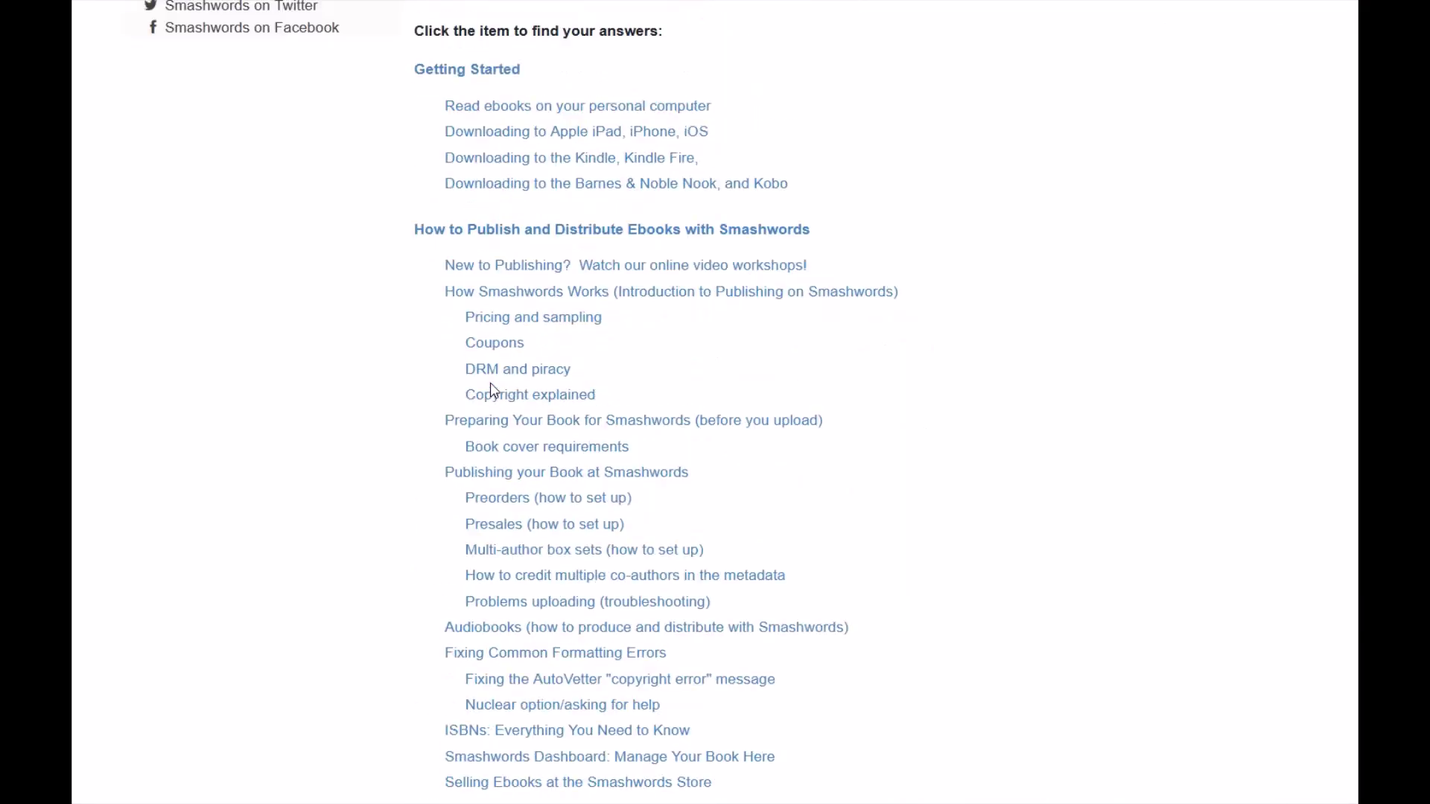
pyautogui.scroll(2, 491, 389)
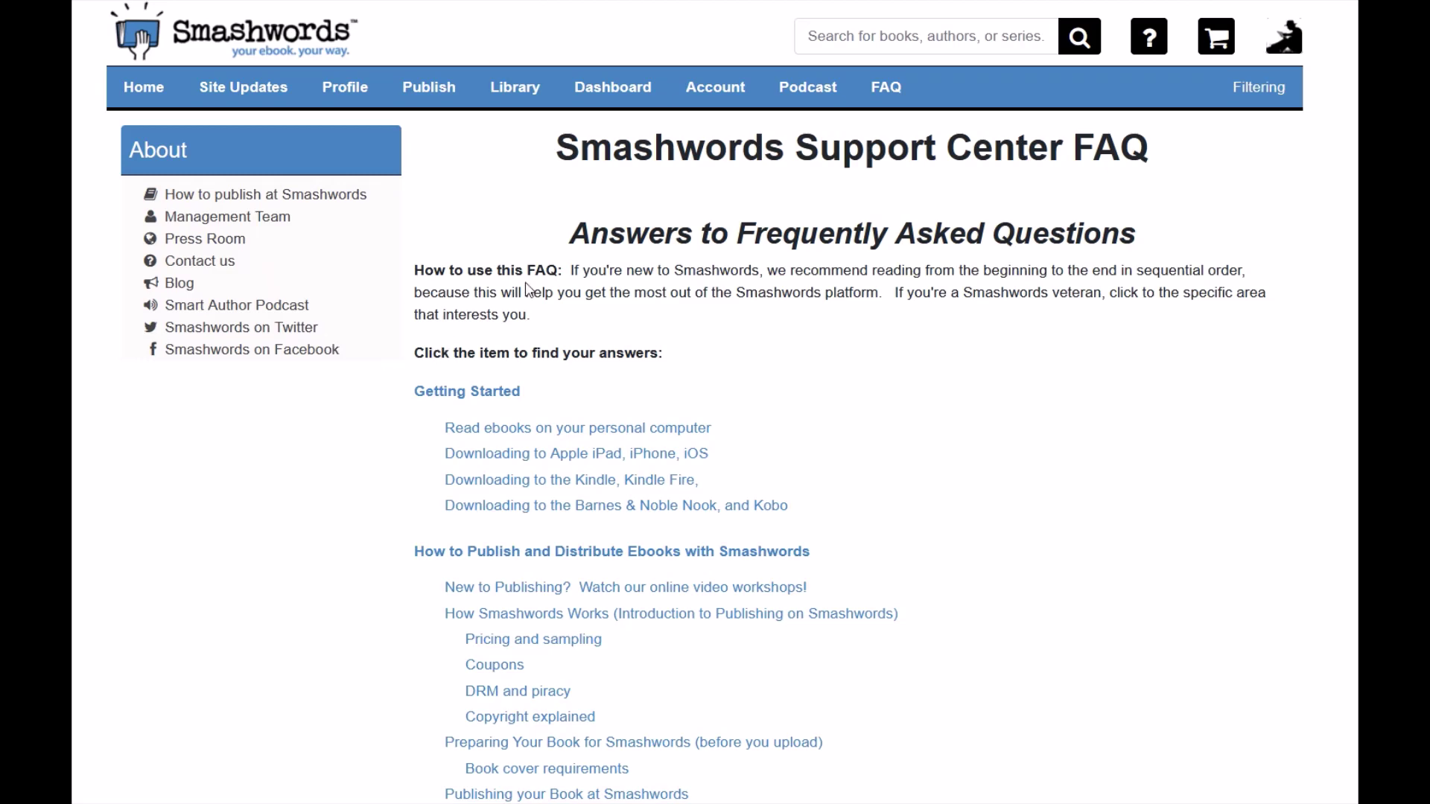
# - Skim the detailed FAQ answers on publishing, upload errors, retailer distribution and book marketing
pyautogui.scroll(-15, 503, 388)
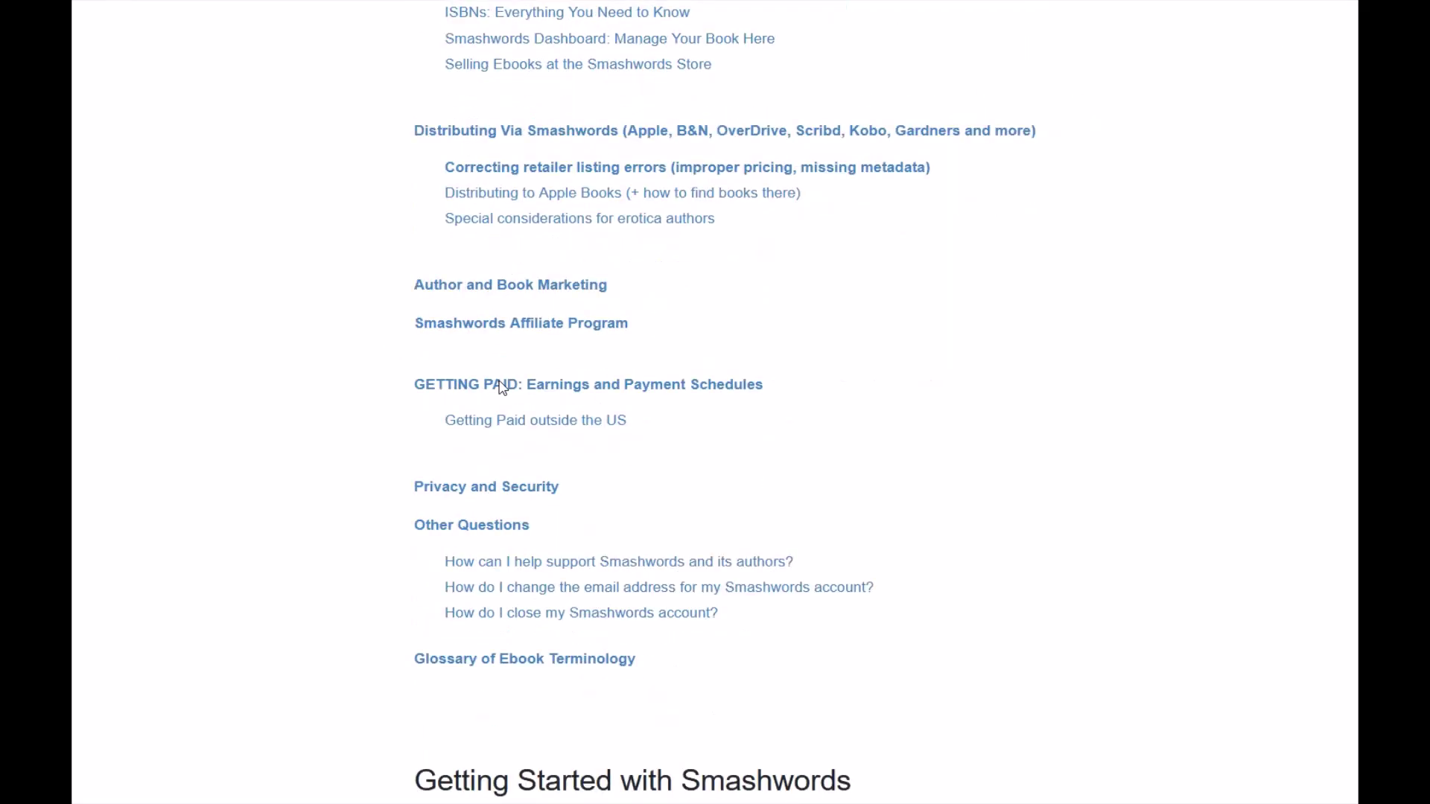
pyautogui.scroll(-15, 503, 388)
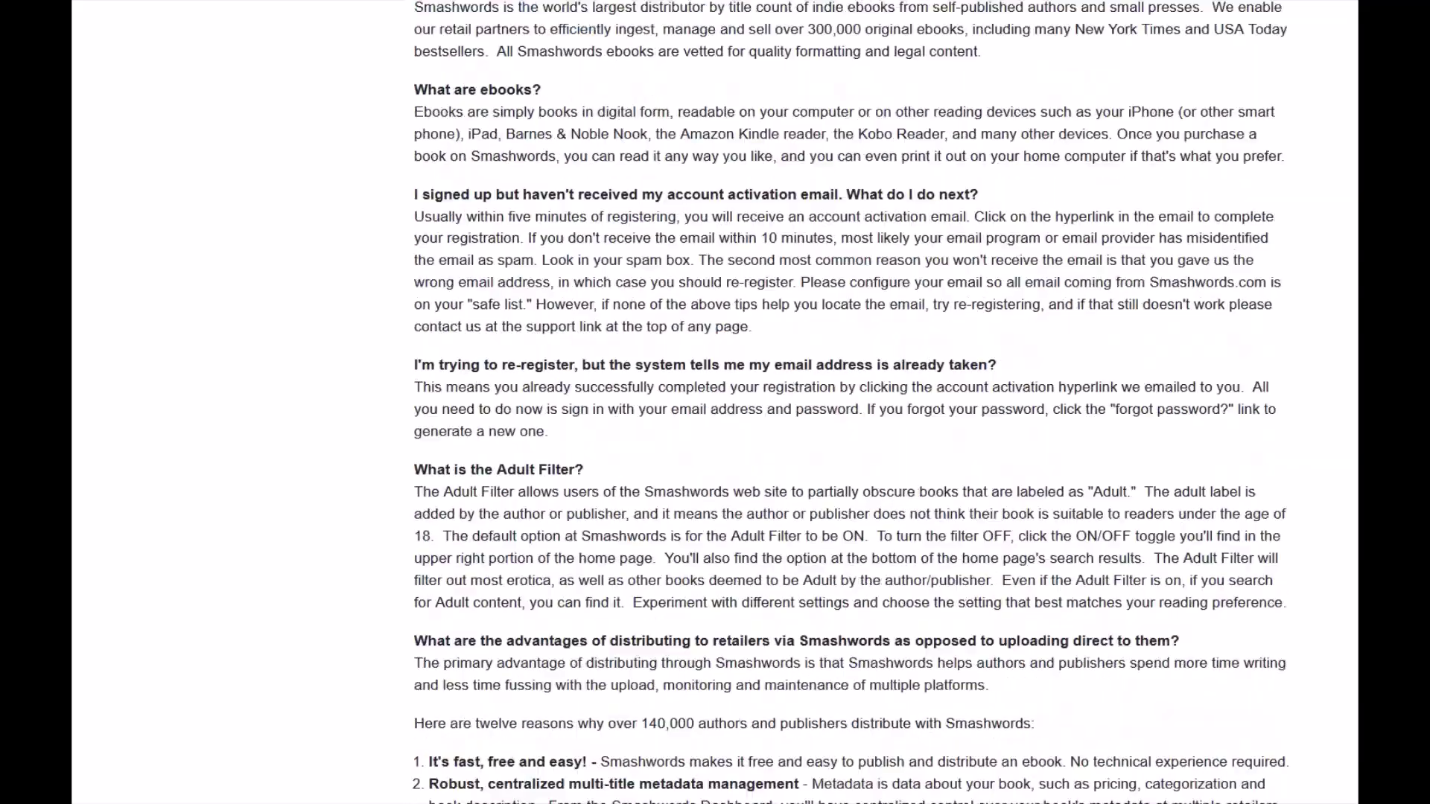
pyautogui.scroll(-20, 849, 402)
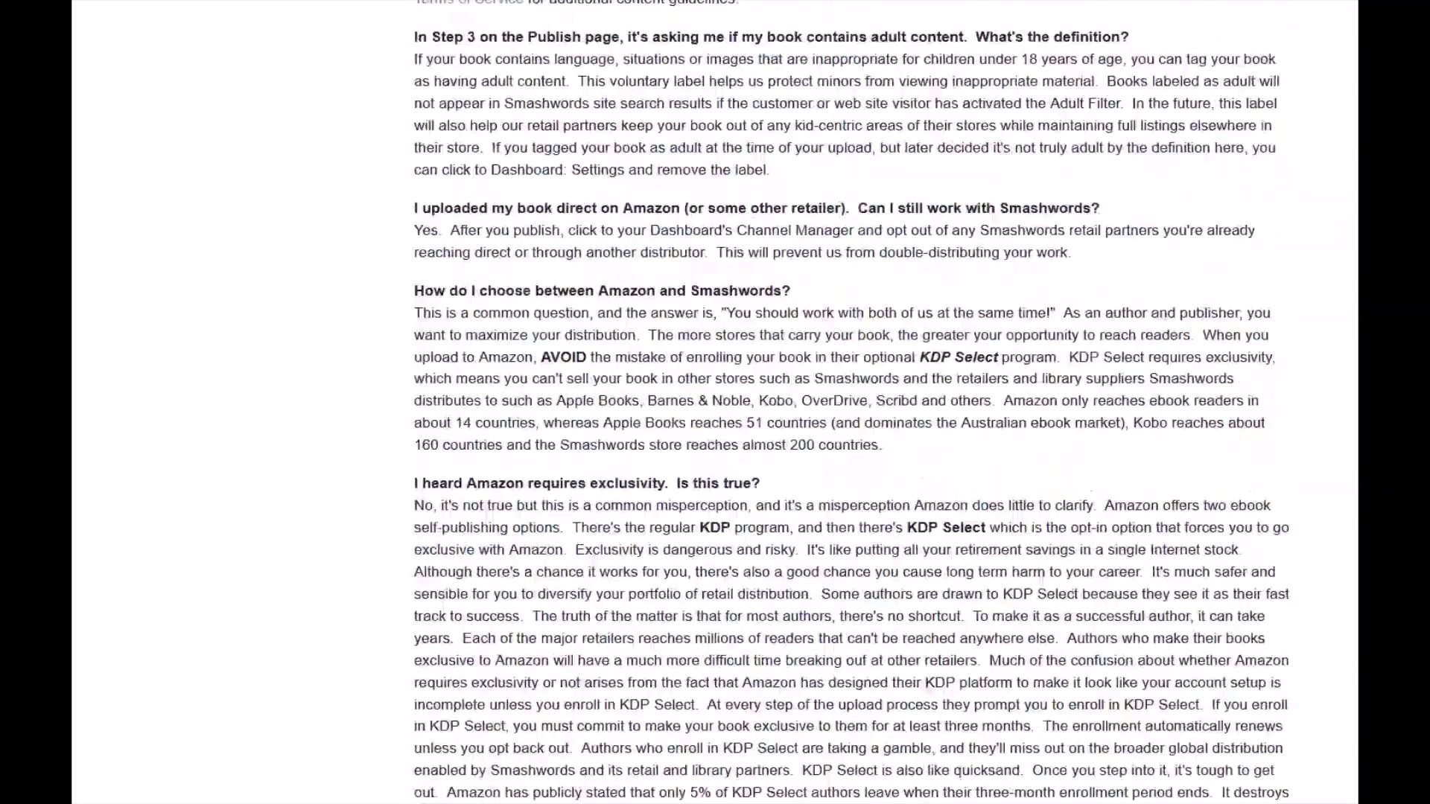
pyautogui.scroll(-20, 849, 402)
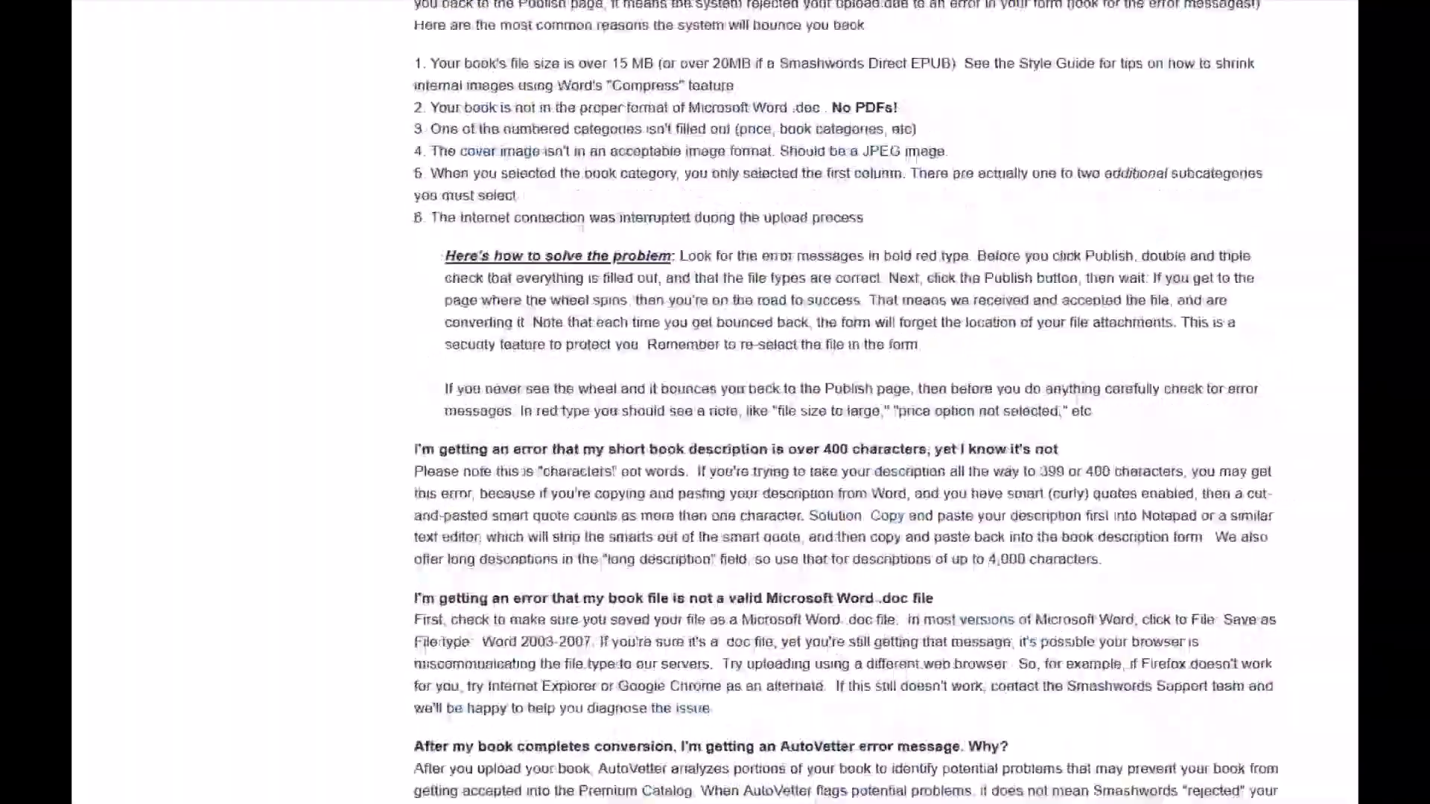
pyautogui.scroll(-20, 849, 402)
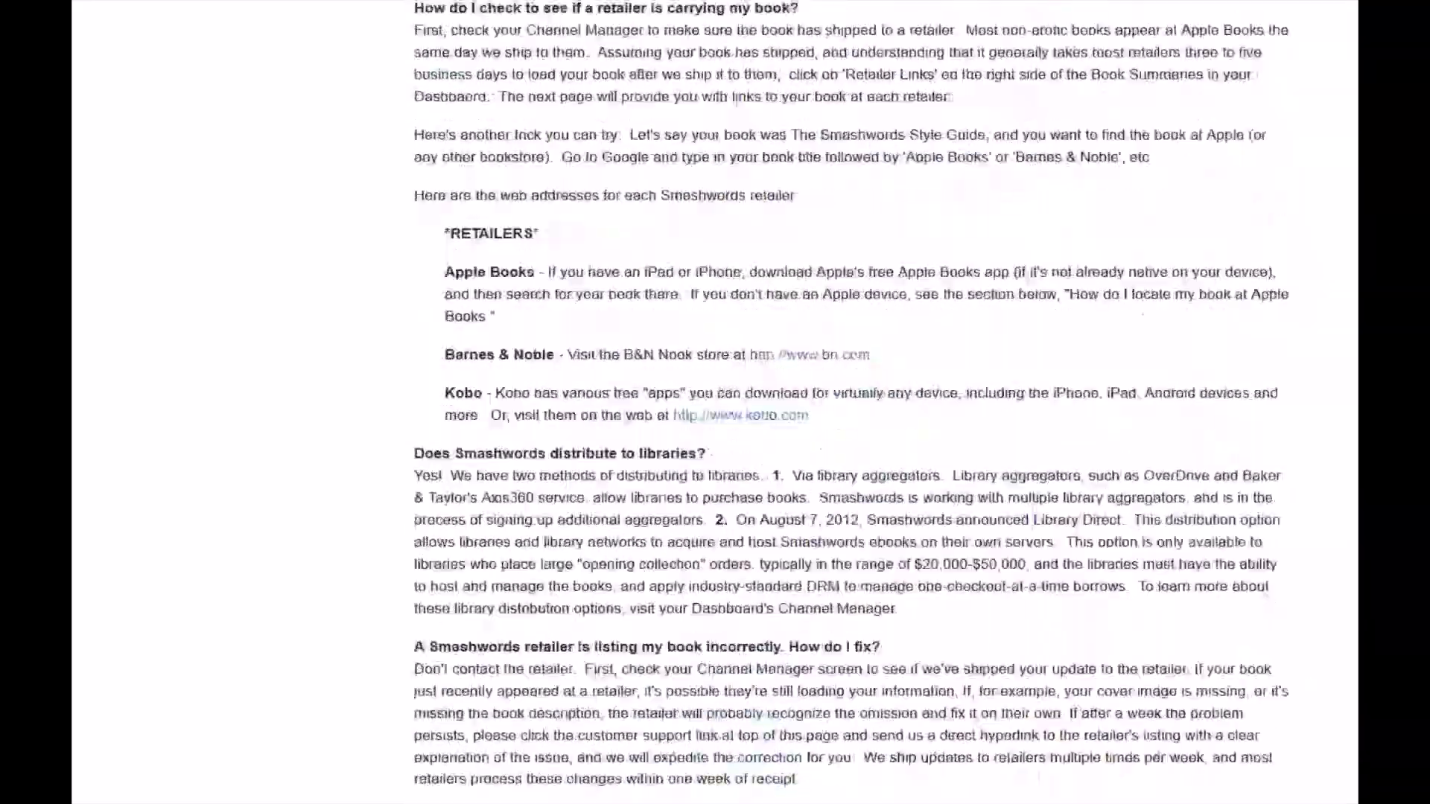
pyautogui.scroll(20, 849, 402)
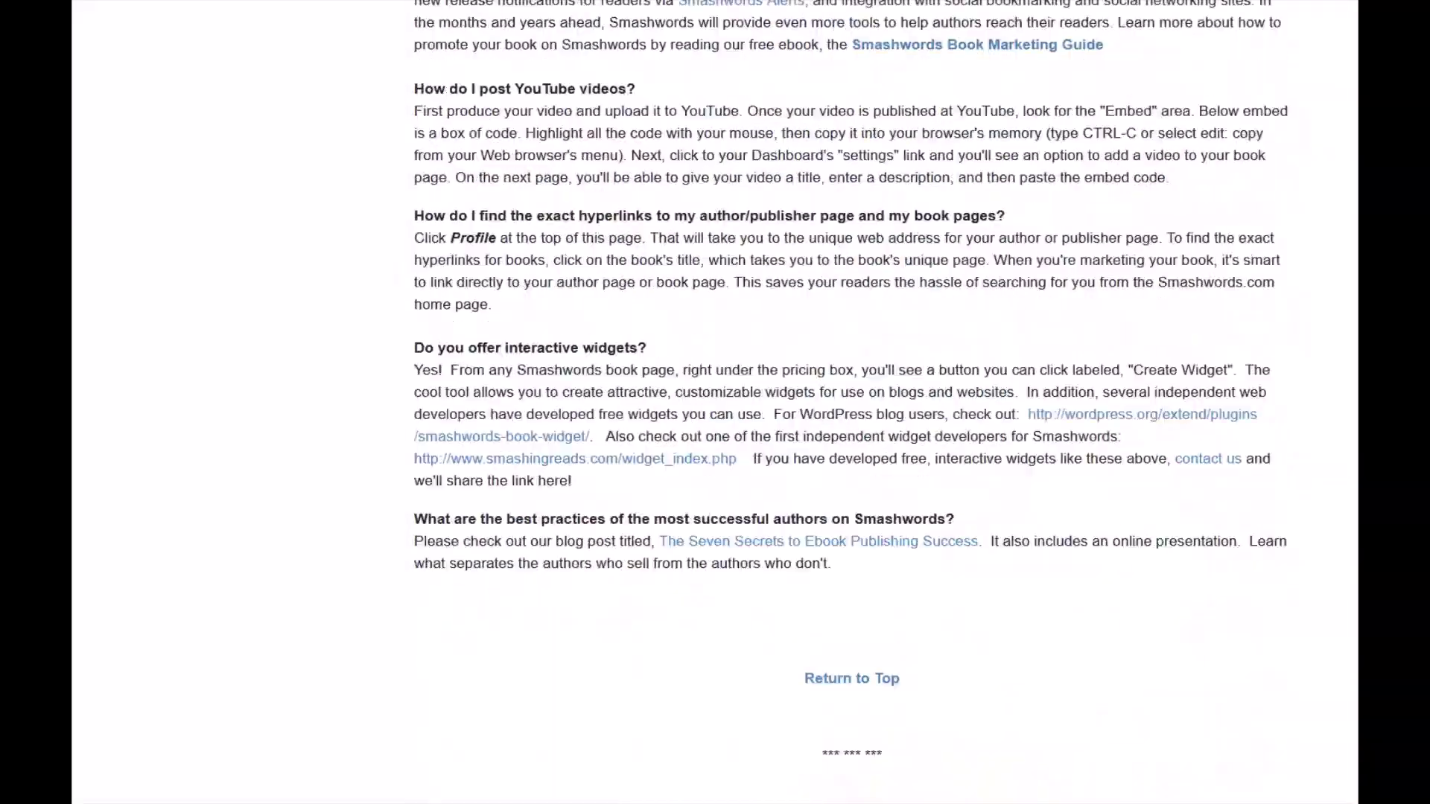
pyautogui.scroll(20, 849, 402)
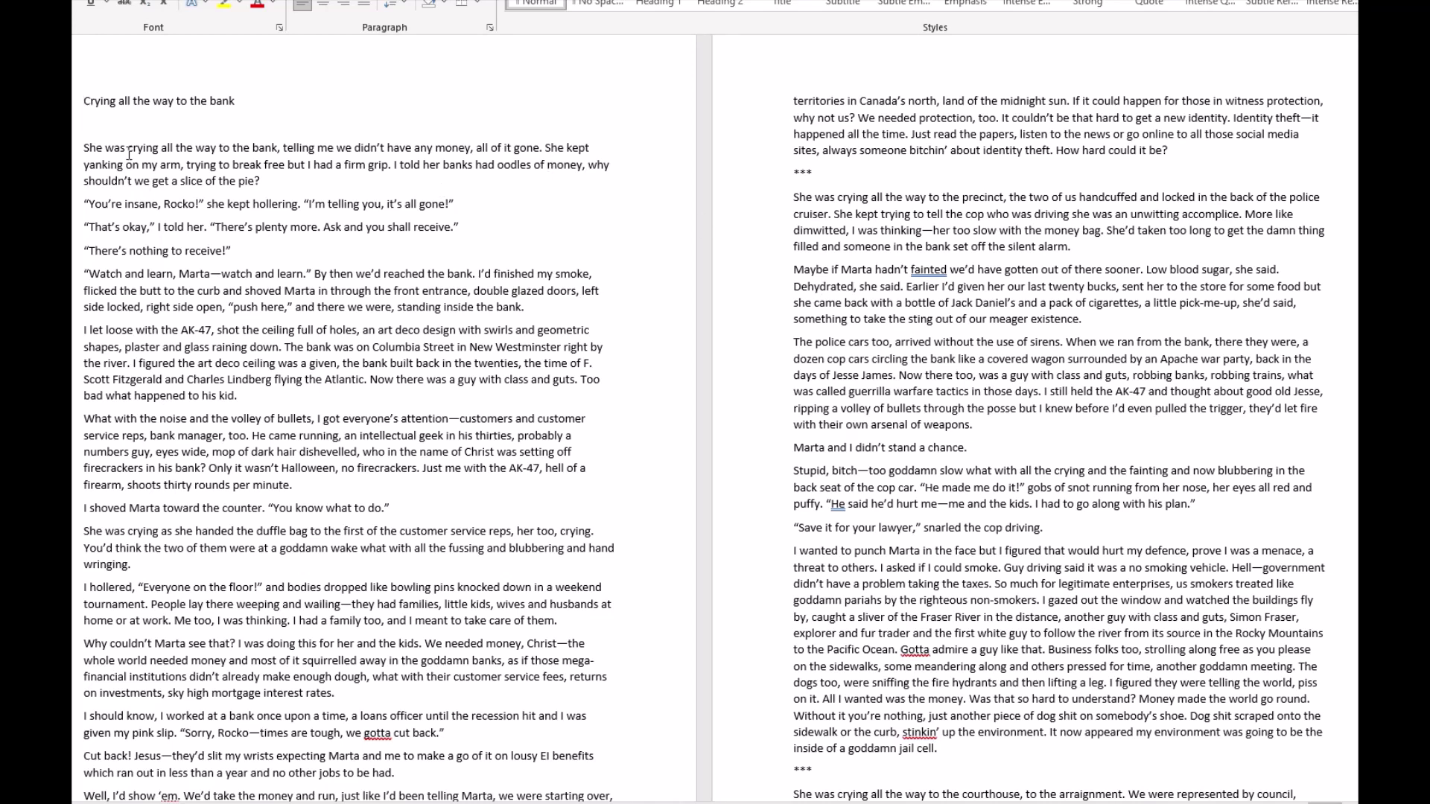
# - Switch to Word and look through the block-paragraph version of the story "Crying all the way to the bank"
pyautogui.scroll(-15, 301, 259)
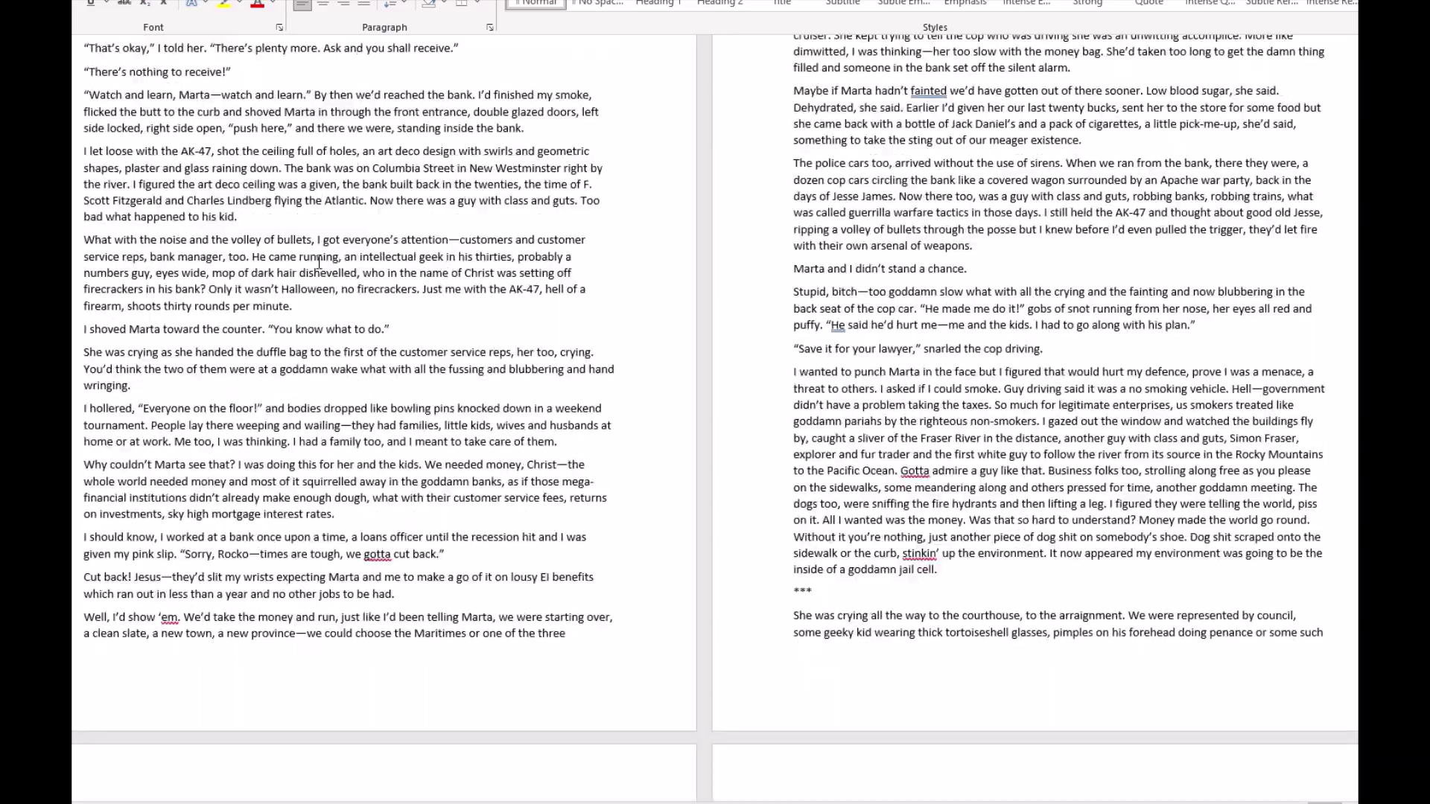
pyautogui.scroll(6, 328, 259)
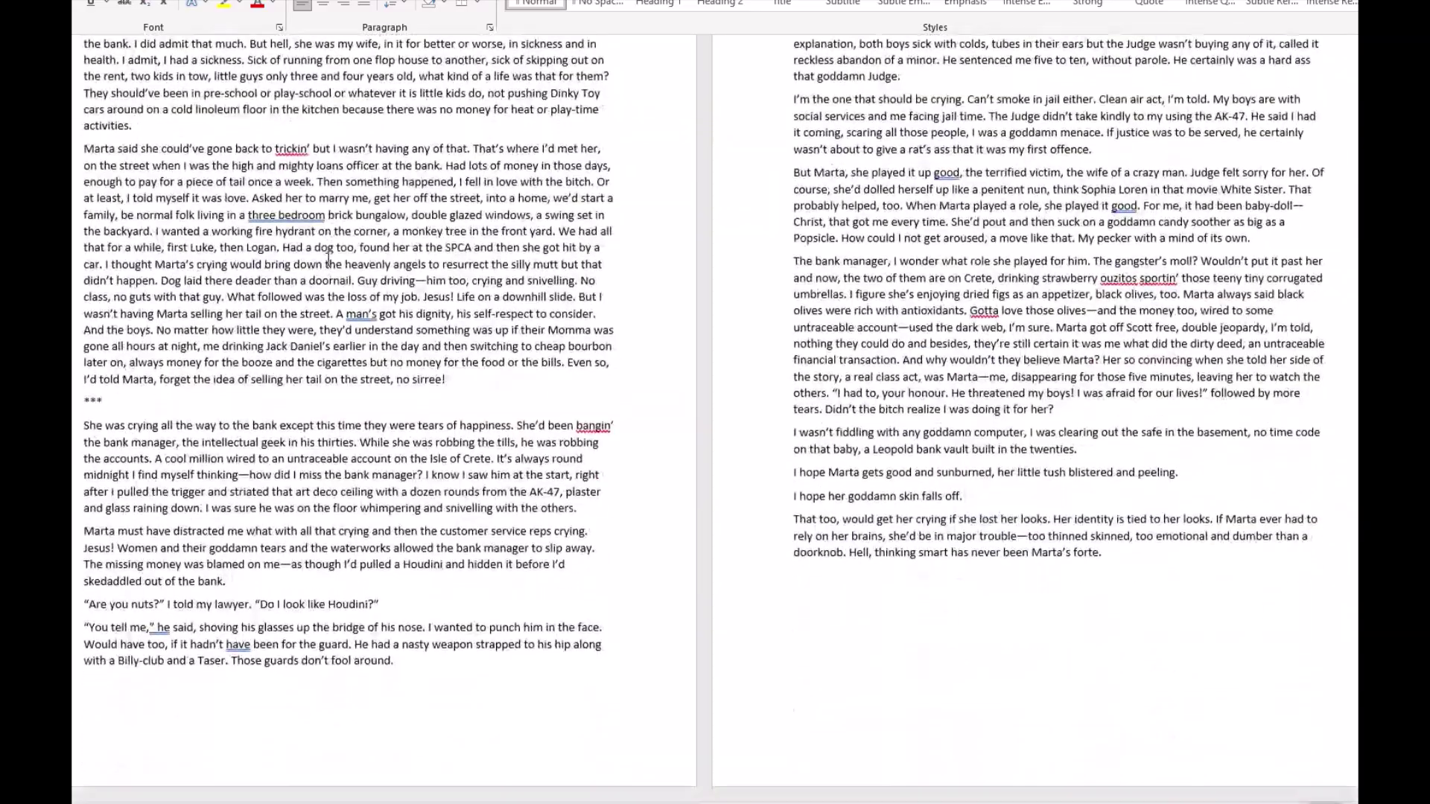
pyautogui.scroll(8, 329, 259)
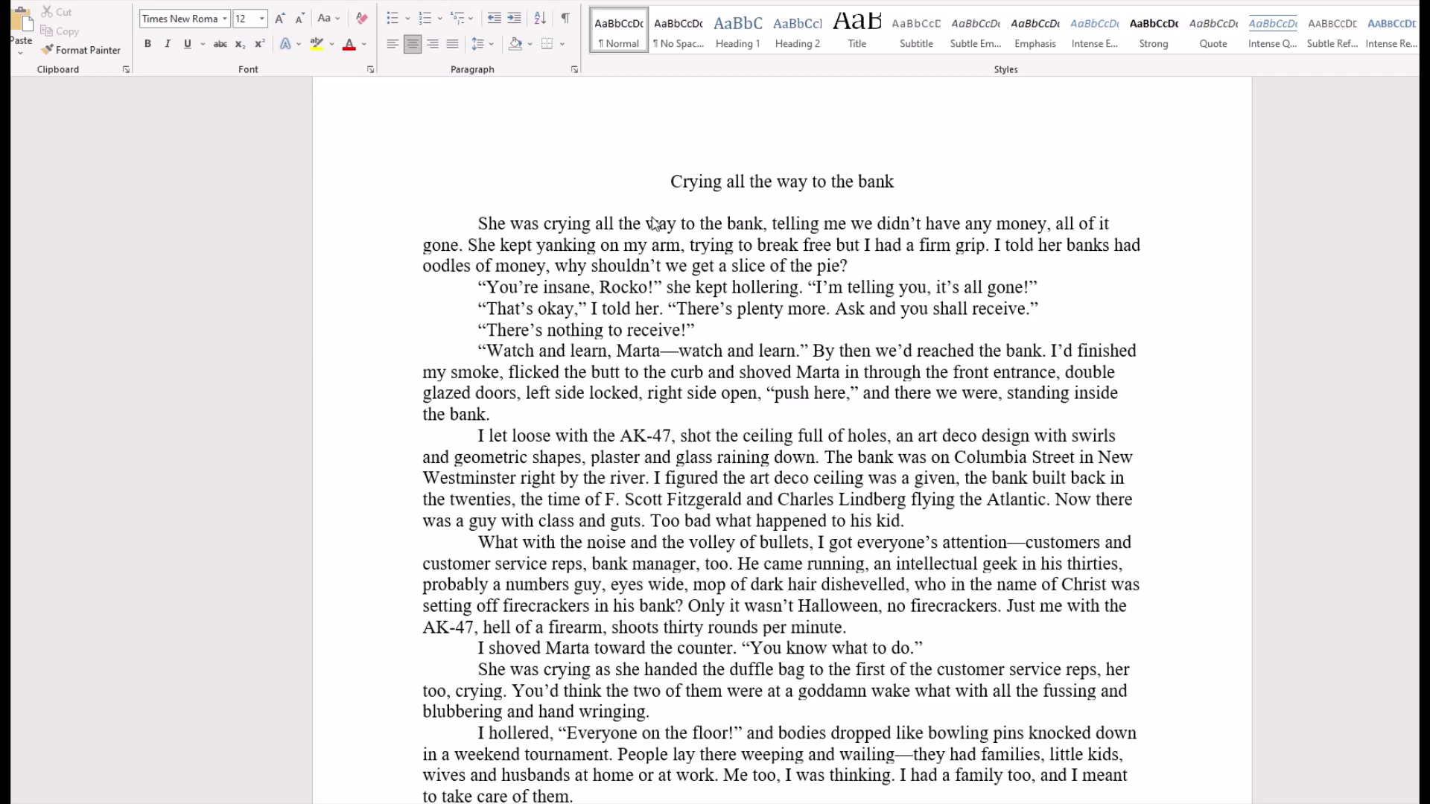
# - Examine the centred title and indented opening paragraphs of the Times New Roman manuscript at a larger zoom
pyautogui.scroll(-1, 654, 222)
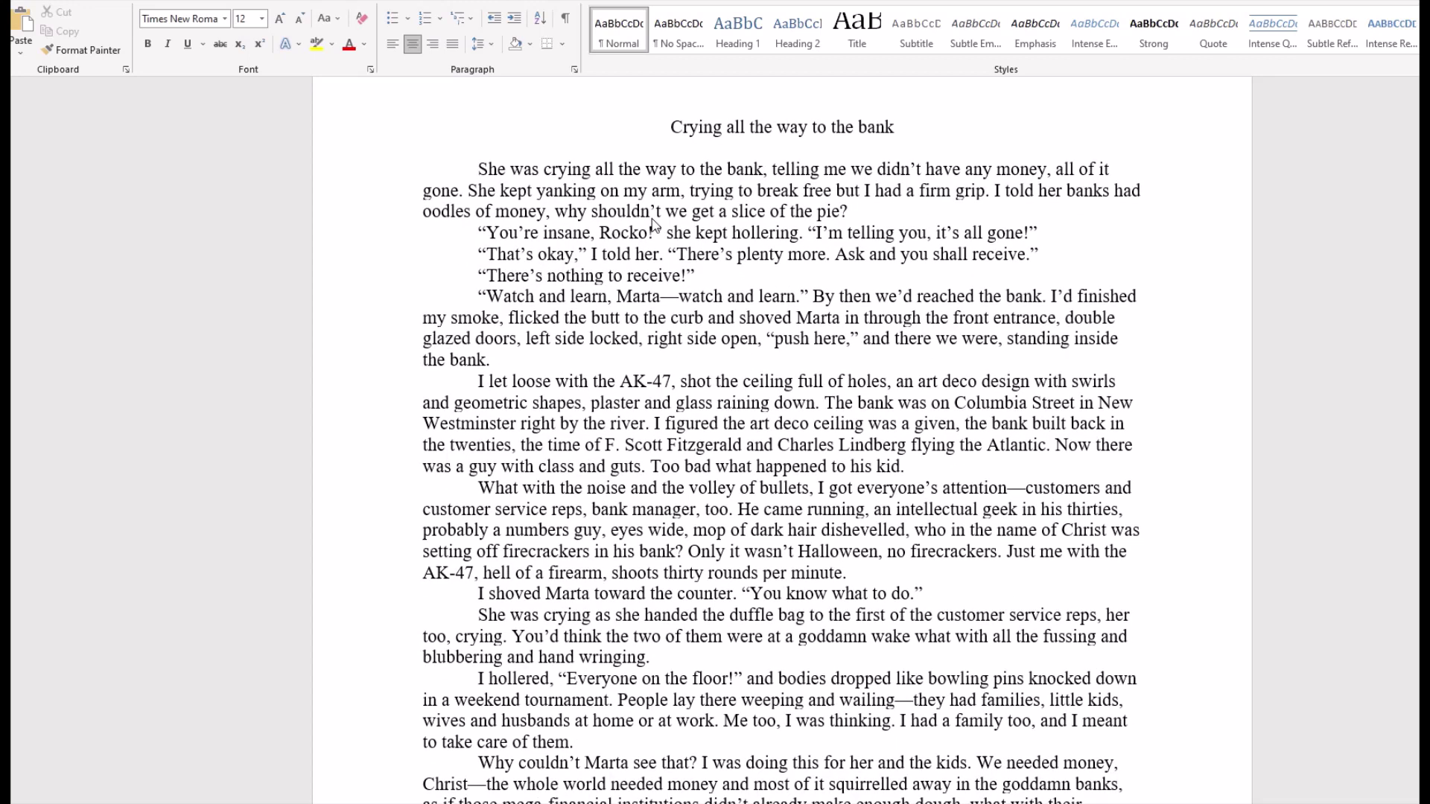
pyautogui.scroll(-1, 654, 224)
pyautogui.scroll(2, 654, 223)
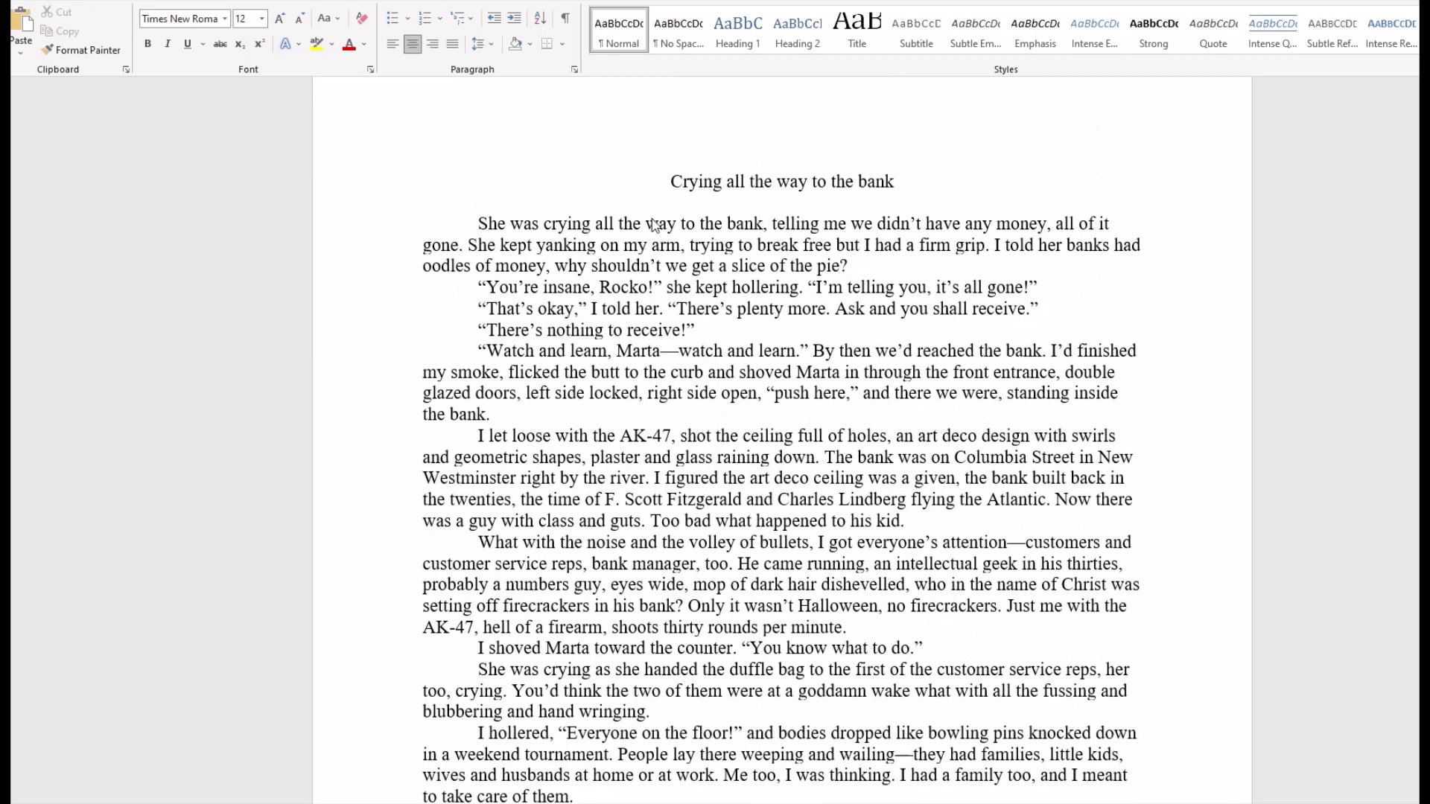
pyautogui.keyDown('ctrl'); pyautogui.scroll(6, 665, 318); pyautogui.keyUp('ctrl')
pyautogui.keyDown('ctrl'); pyautogui.scroll(1, 665, 319); pyautogui.keyUp('ctrl')
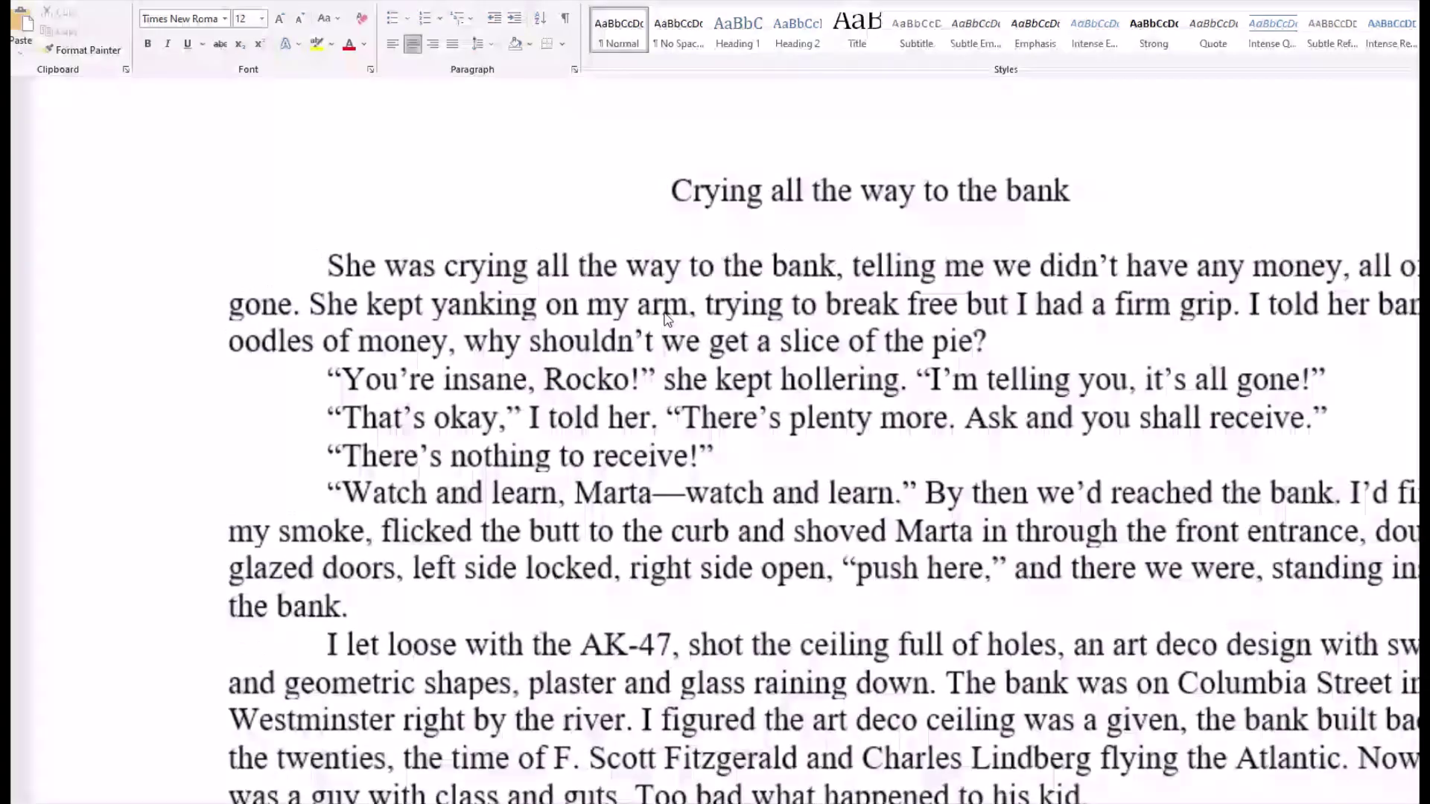
pyautogui.keyDown('ctrl'); pyautogui.scroll(-3, 665, 319); pyautogui.keyUp('ctrl')
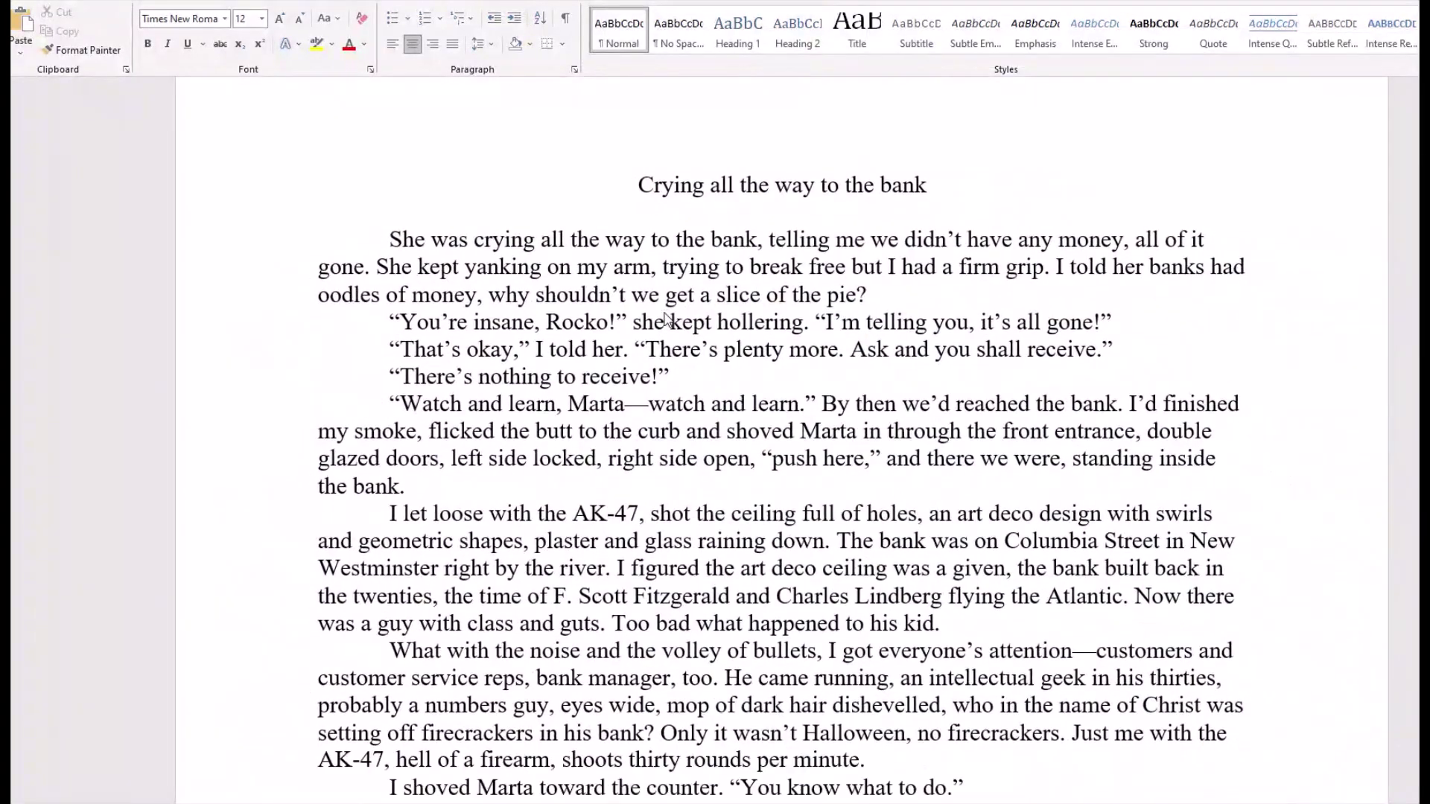
# - Review the formatted manuscript's paragraph indents, scene-break asterisks and page footers through to the third page
pyautogui.scroll(-1, 666, 319)
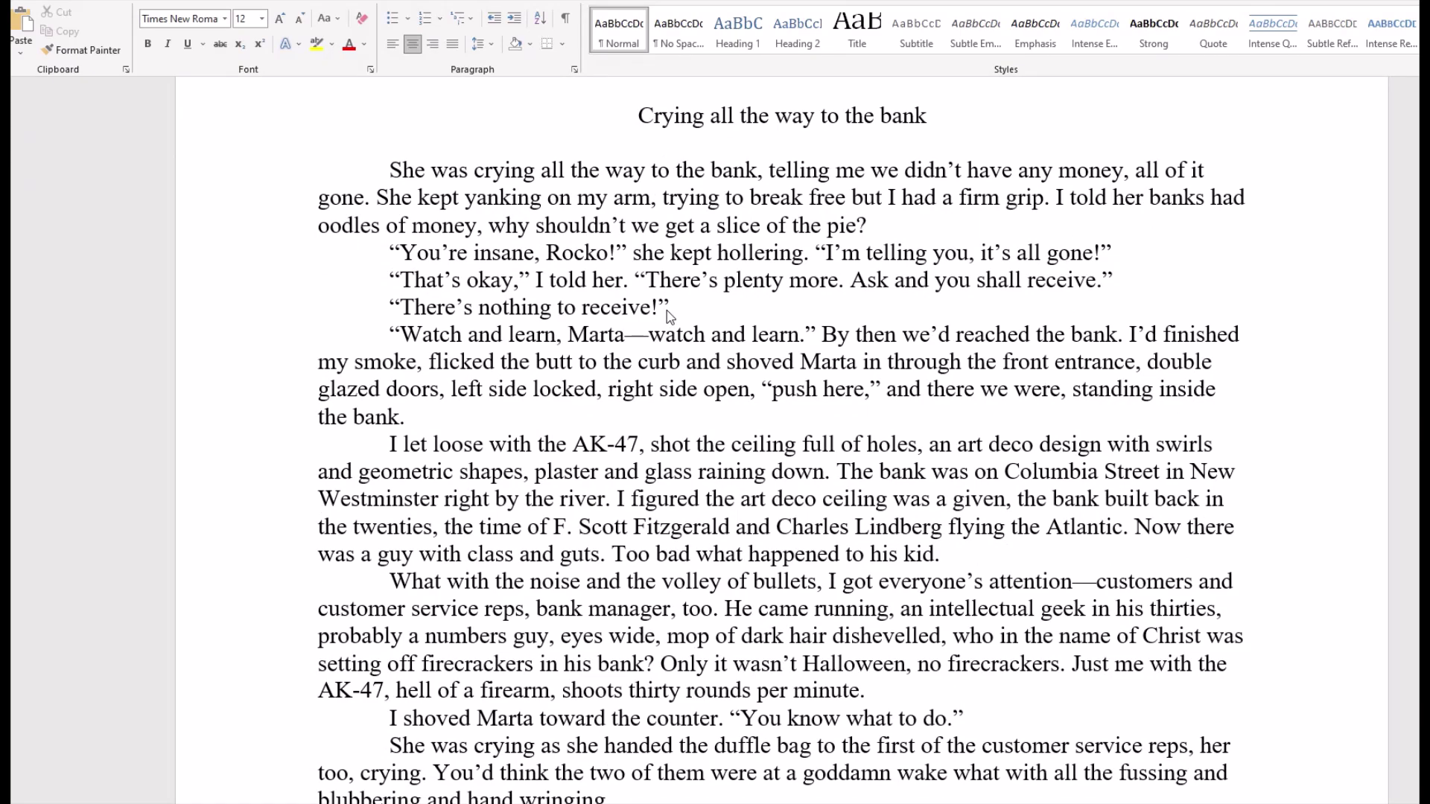
pyautogui.scroll(-7, 668, 316)
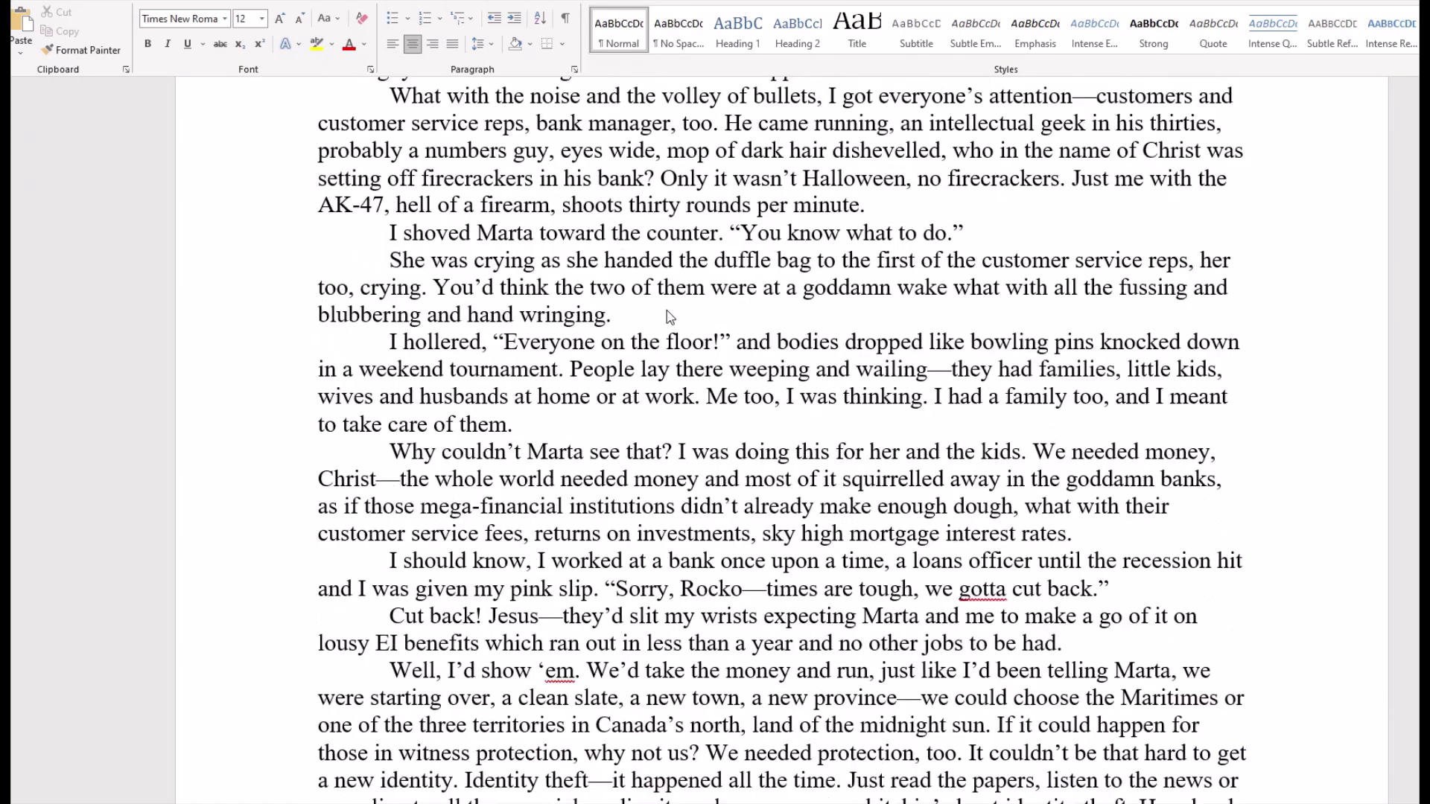
pyautogui.scroll(-6, 668, 318)
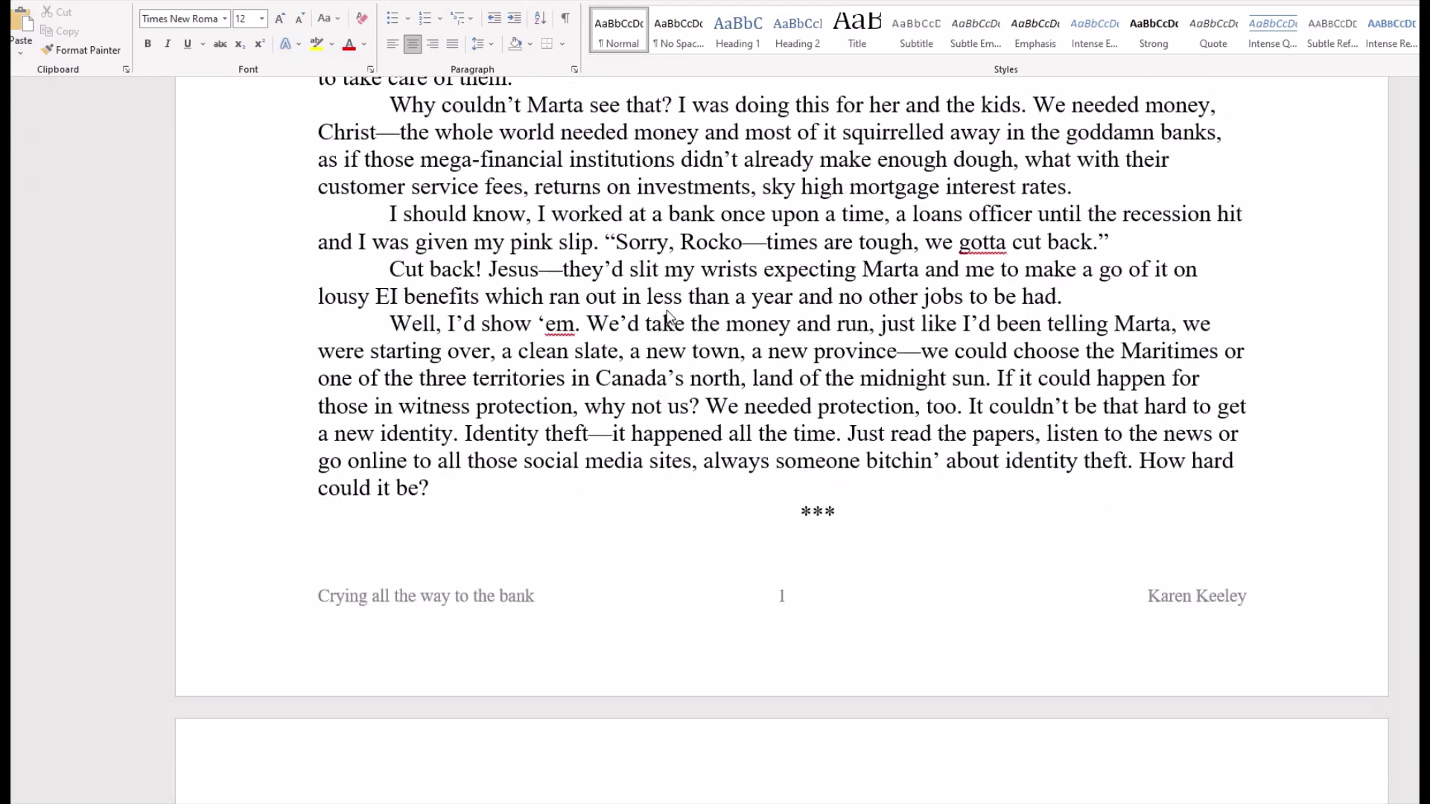
pyautogui.scroll(-10, 668, 317)
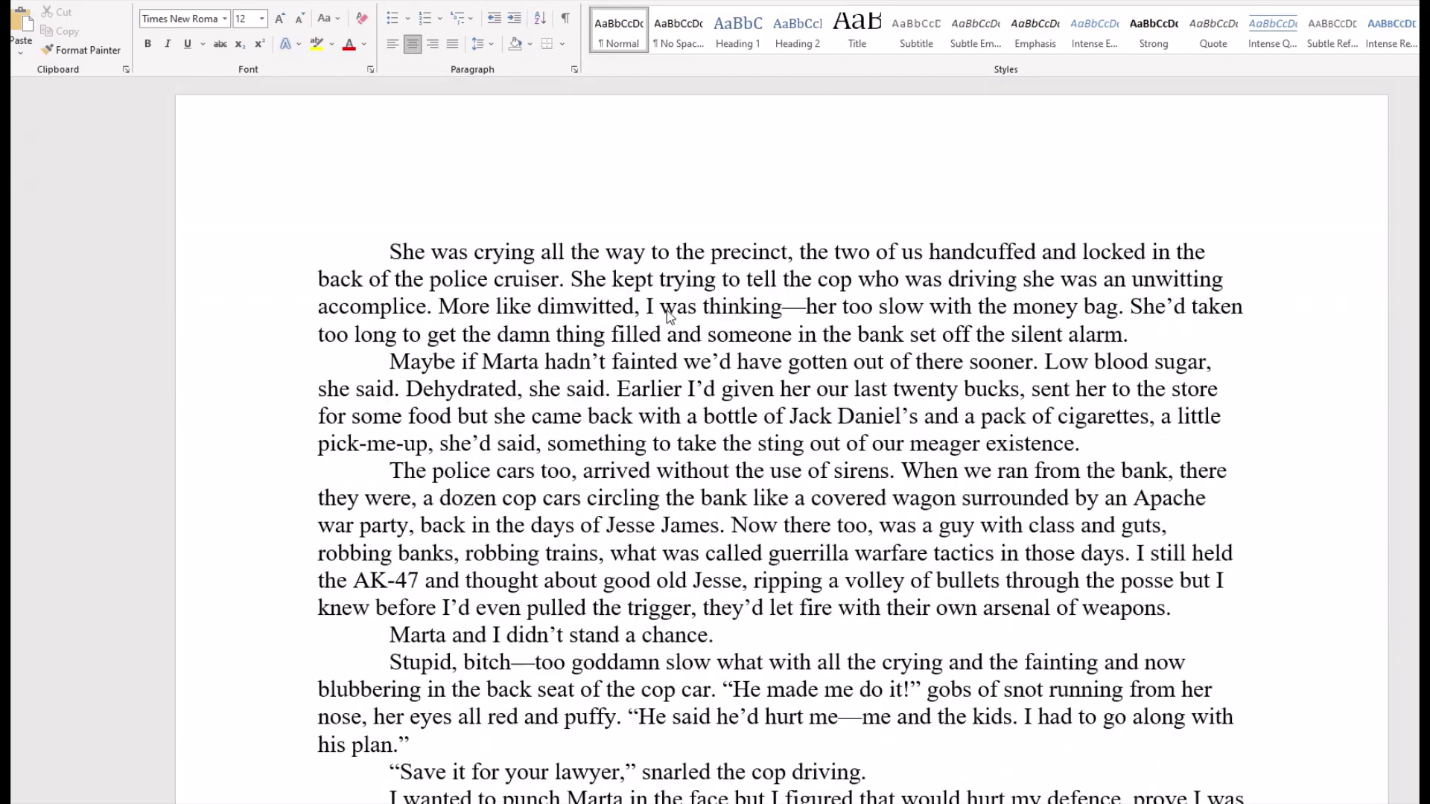
pyautogui.scroll(-15, 668, 316)
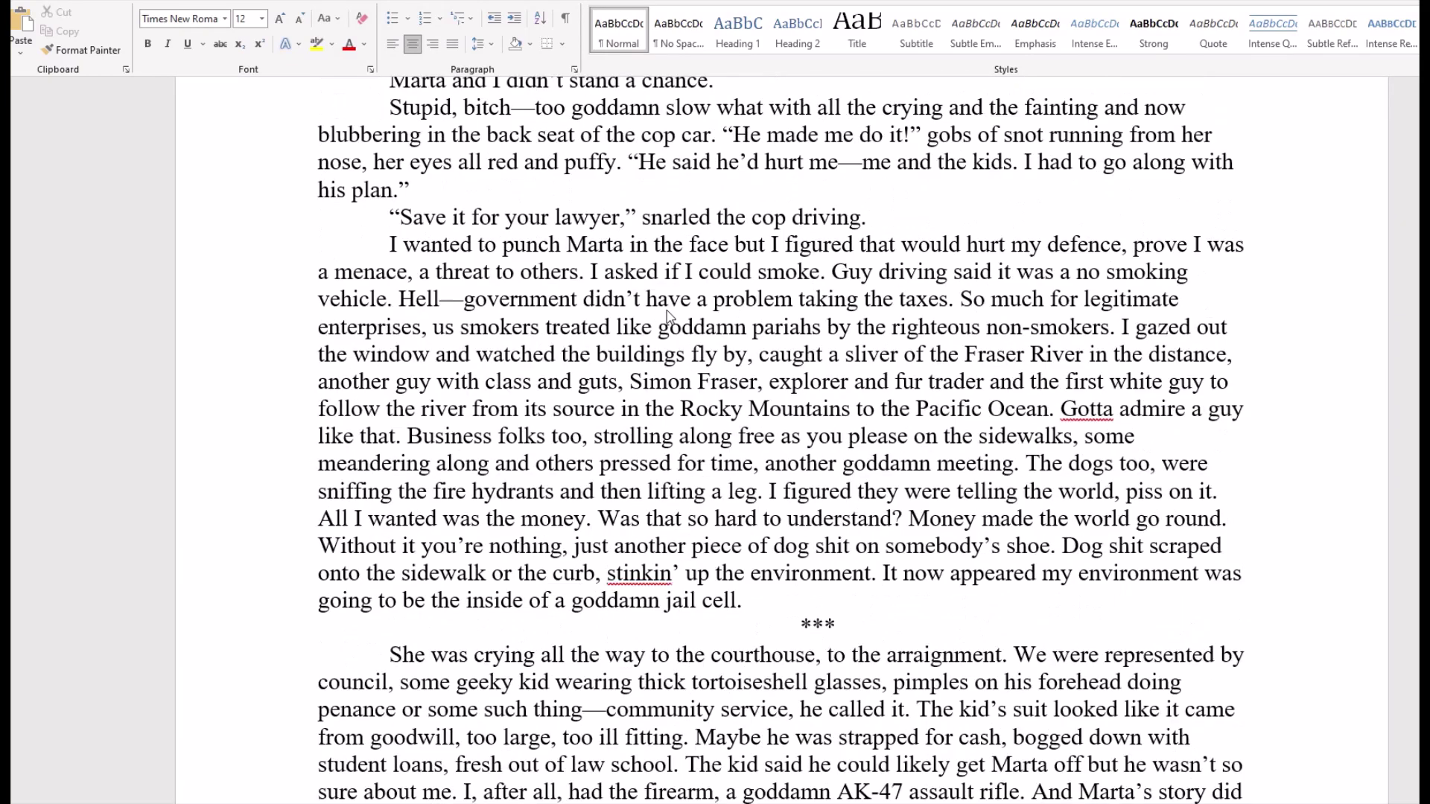
pyautogui.scroll(-10, 668, 318)
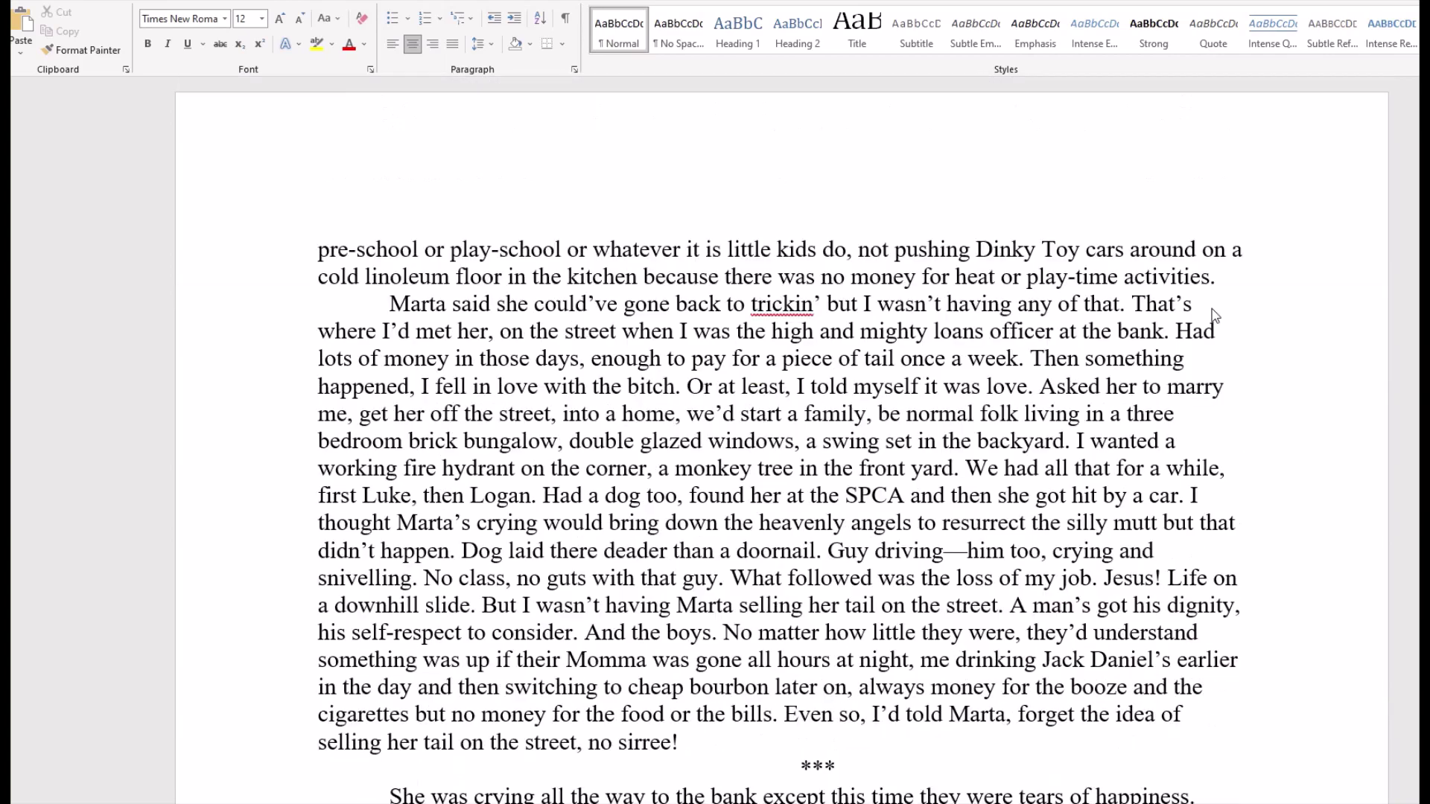
pyautogui.scroll(-1, 1046, 445)
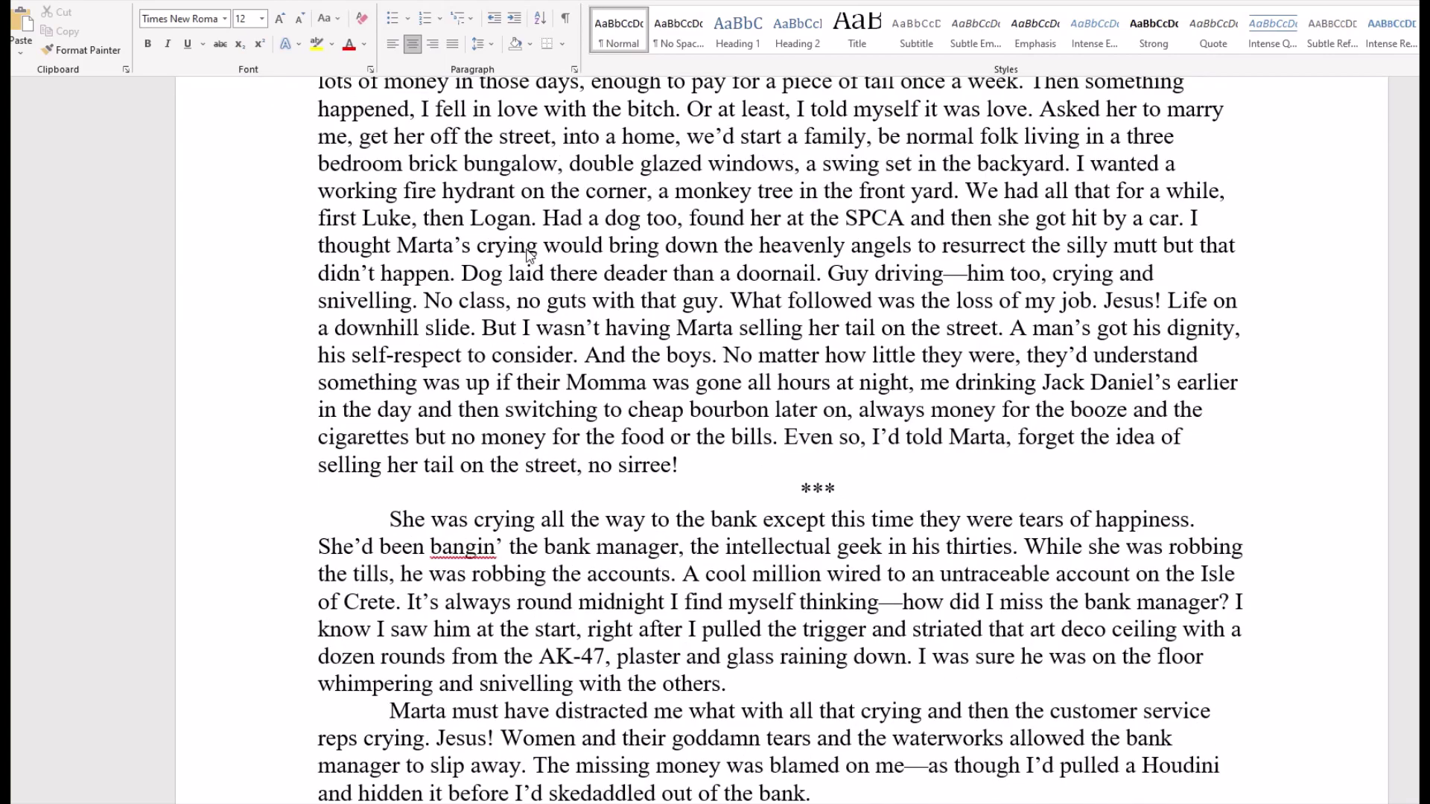
pyautogui.scroll(-5, 557, 249)
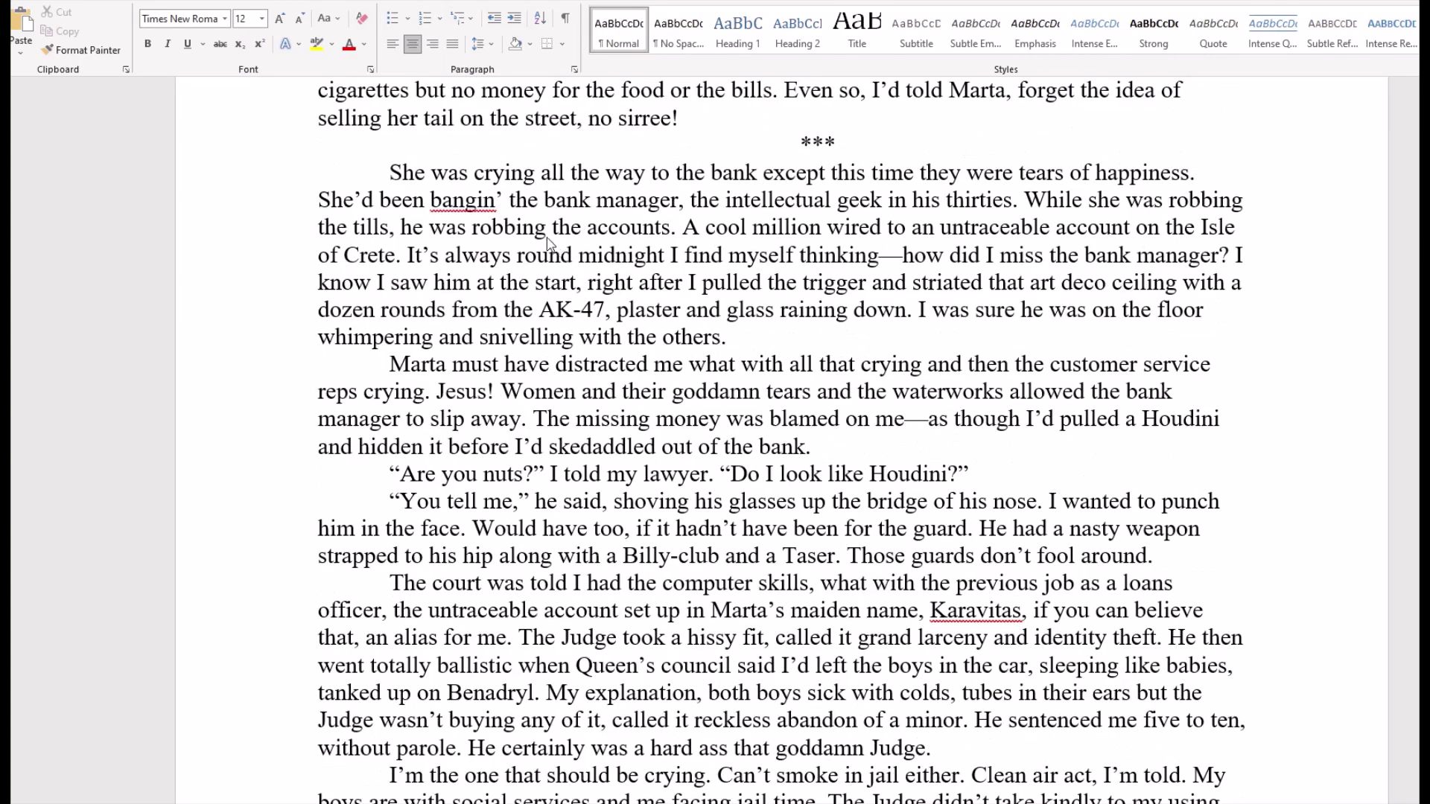
# - Show the manuscript's hidden formatting marks and check them in the page 2 text and footer
pyautogui.scroll(5, 557, 248)
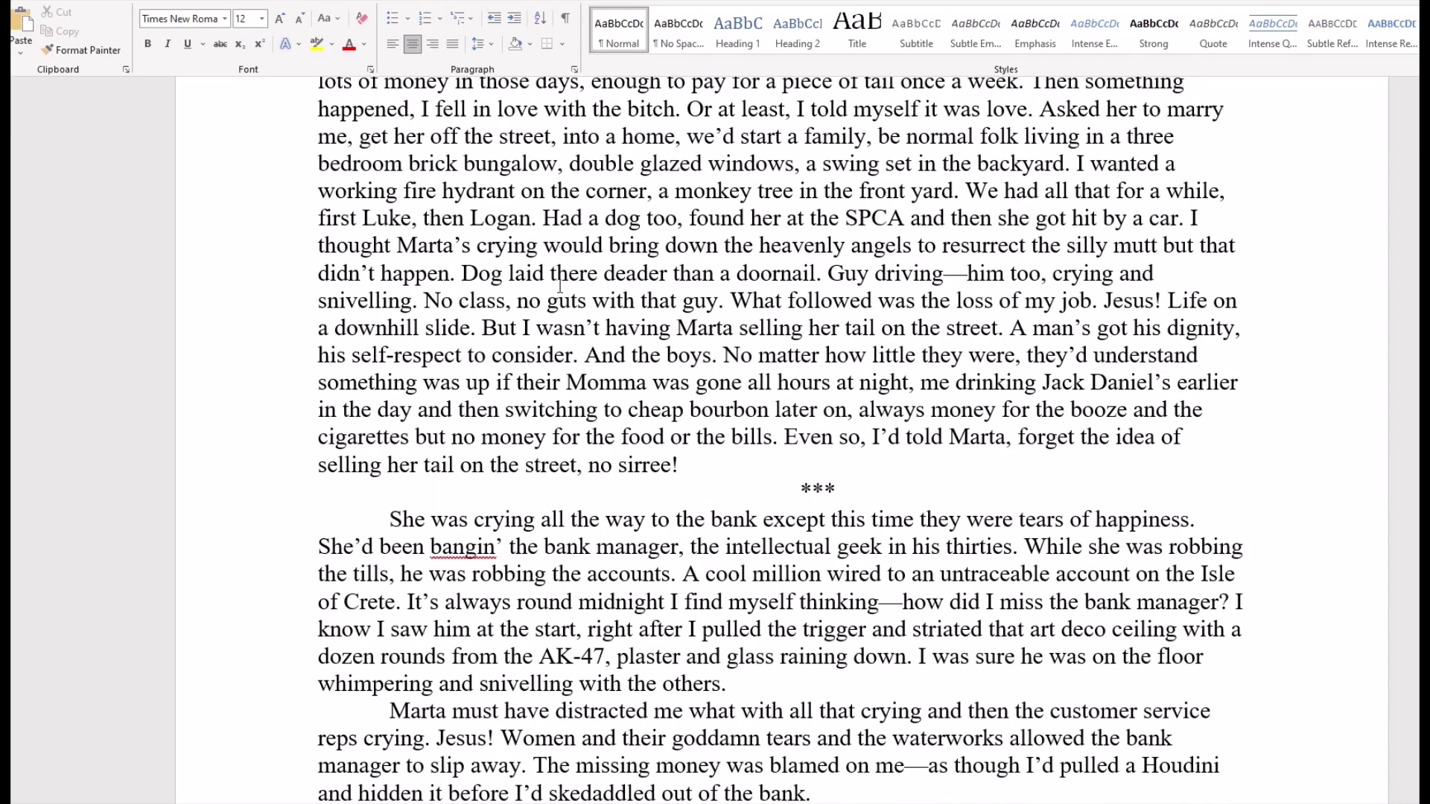
pyautogui.scroll(5, 561, 283)
pyautogui.click(565, 18)
pyautogui.scroll(5, 548, 172)
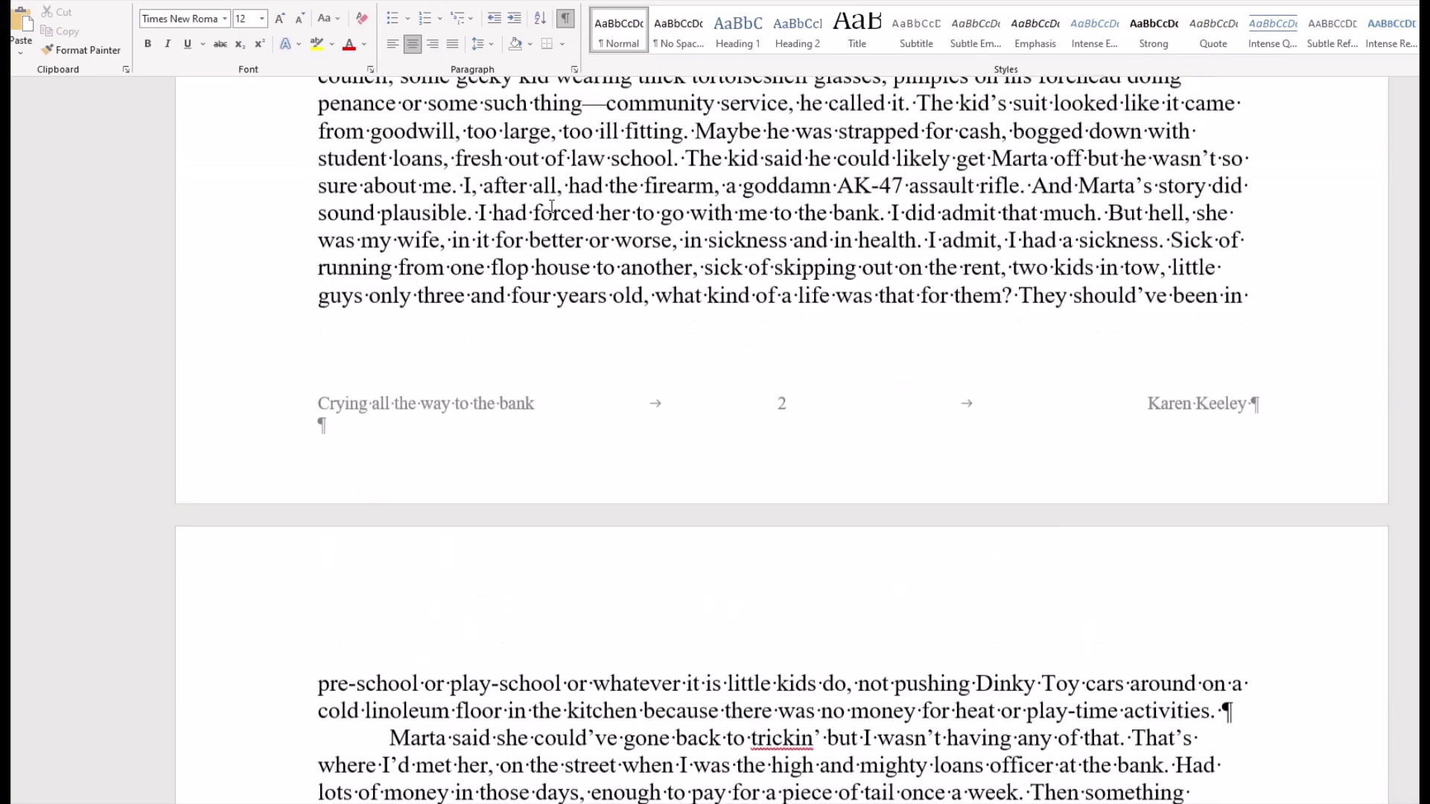
pyautogui.scroll(4, 551, 207)
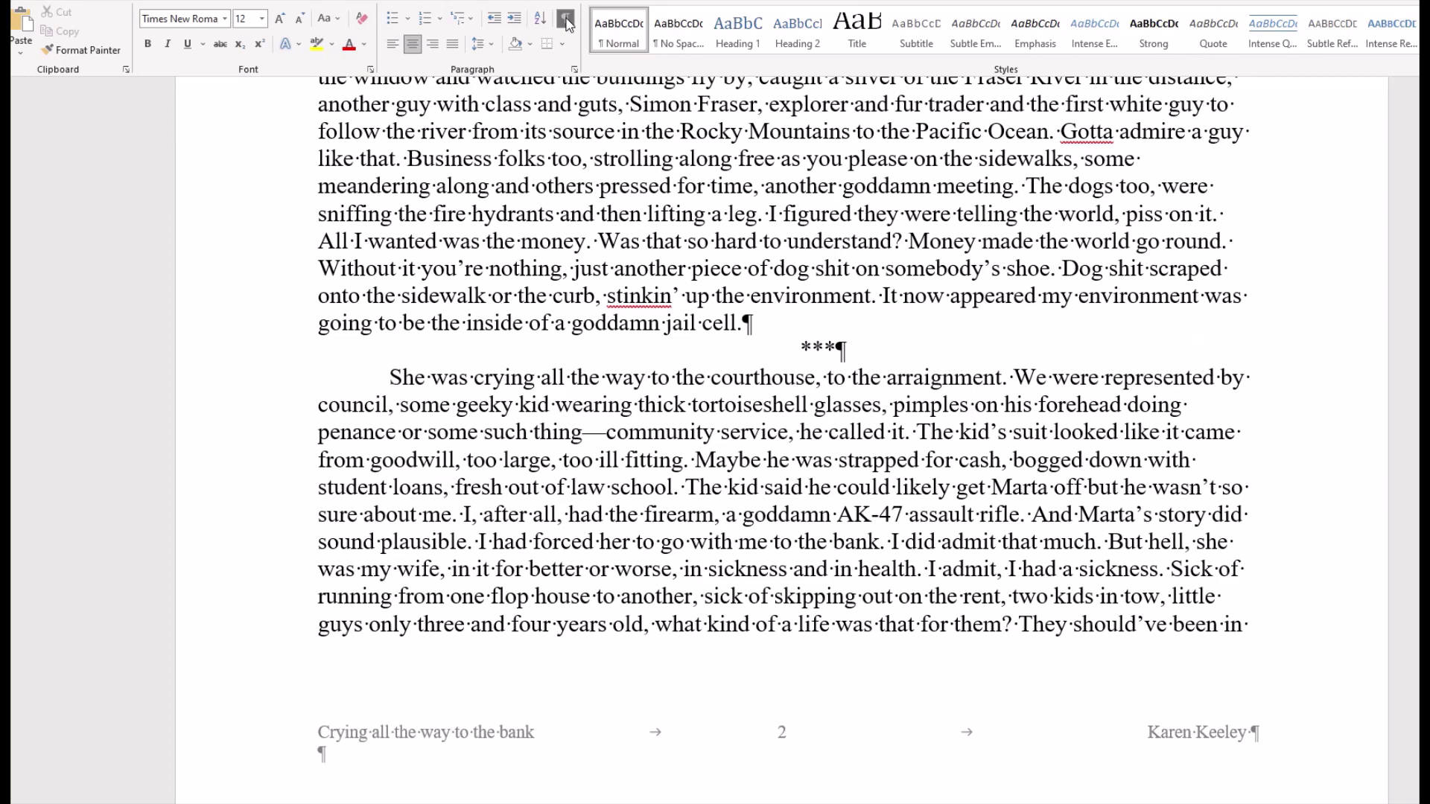
pyautogui.scroll(-2, 565, 23)
pyautogui.scroll(-3, 612, 544)
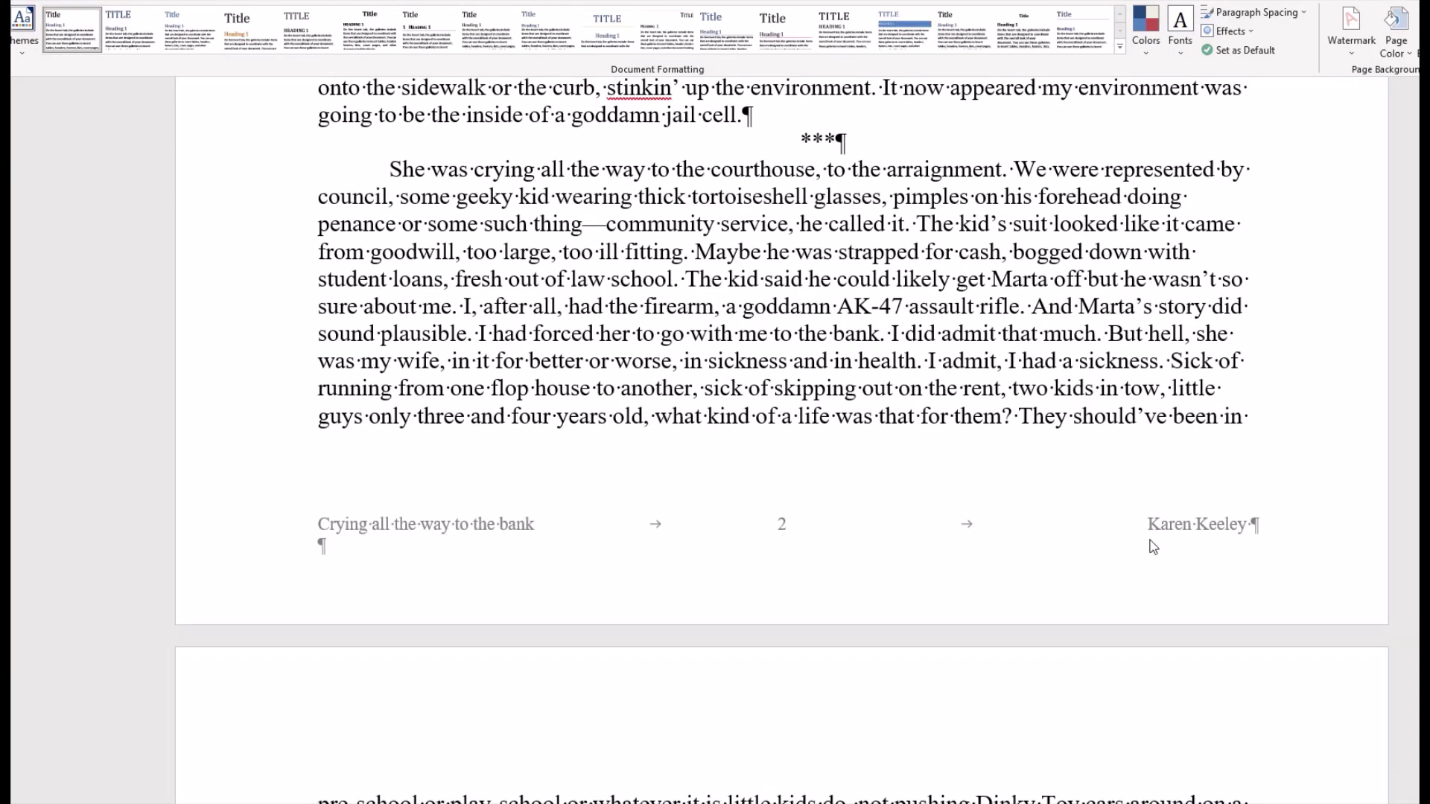
# - Select the entire Word manuscript from the title through the last page and copy it
pyautogui.scroll(4, 823, 492)
pyautogui.scroll(8, 803, 486)
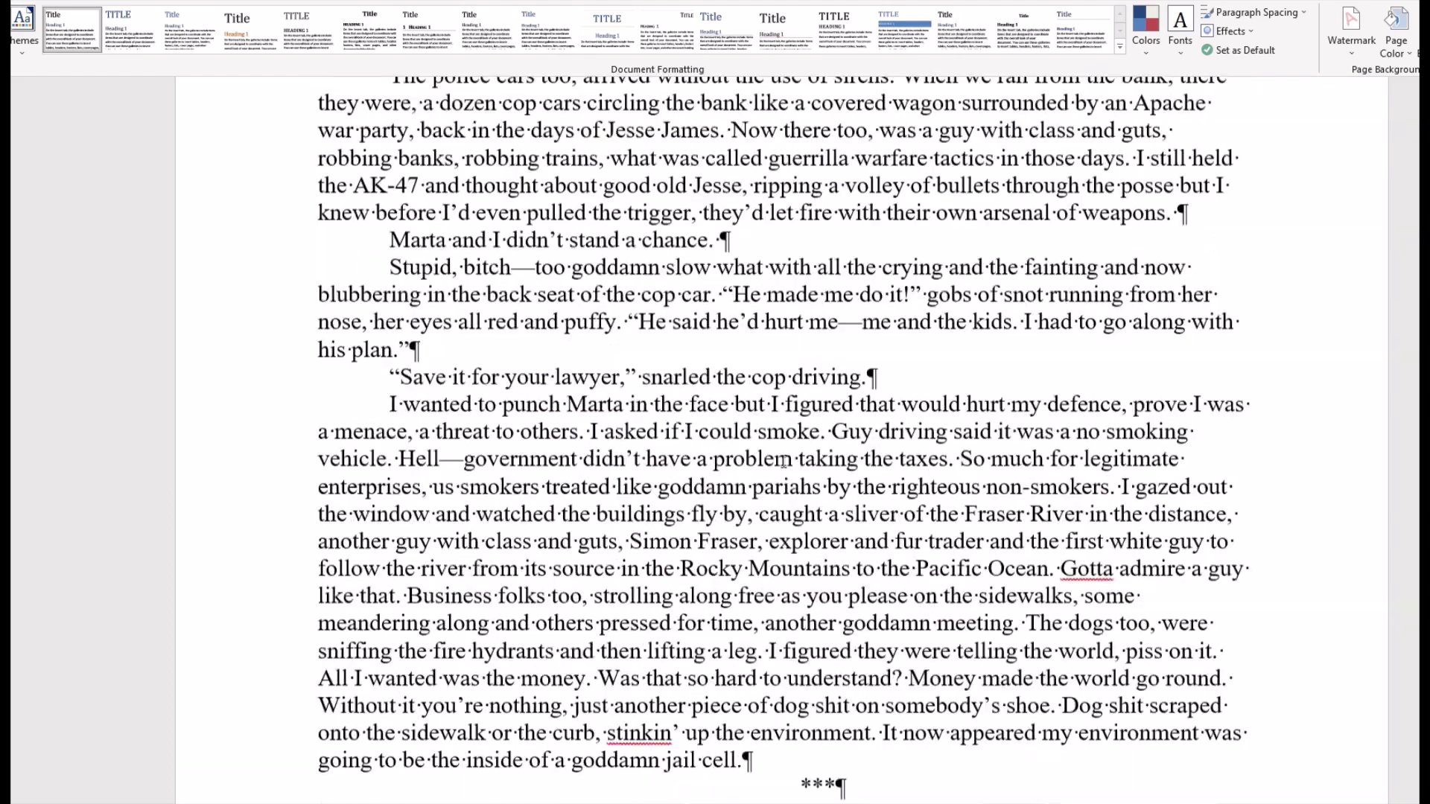
pyautogui.scroll(13, 710, 440)
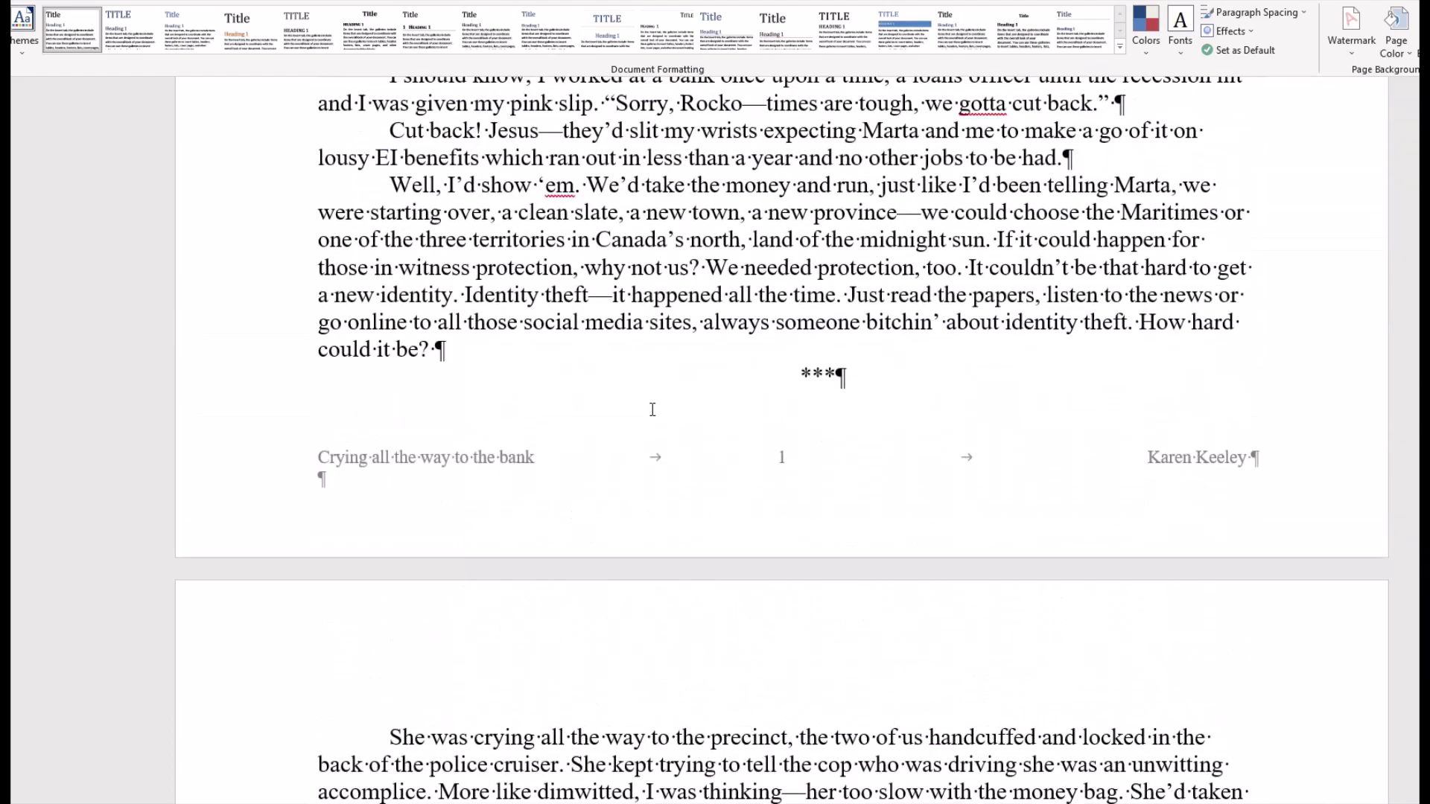
pyautogui.scroll(7, 652, 408)
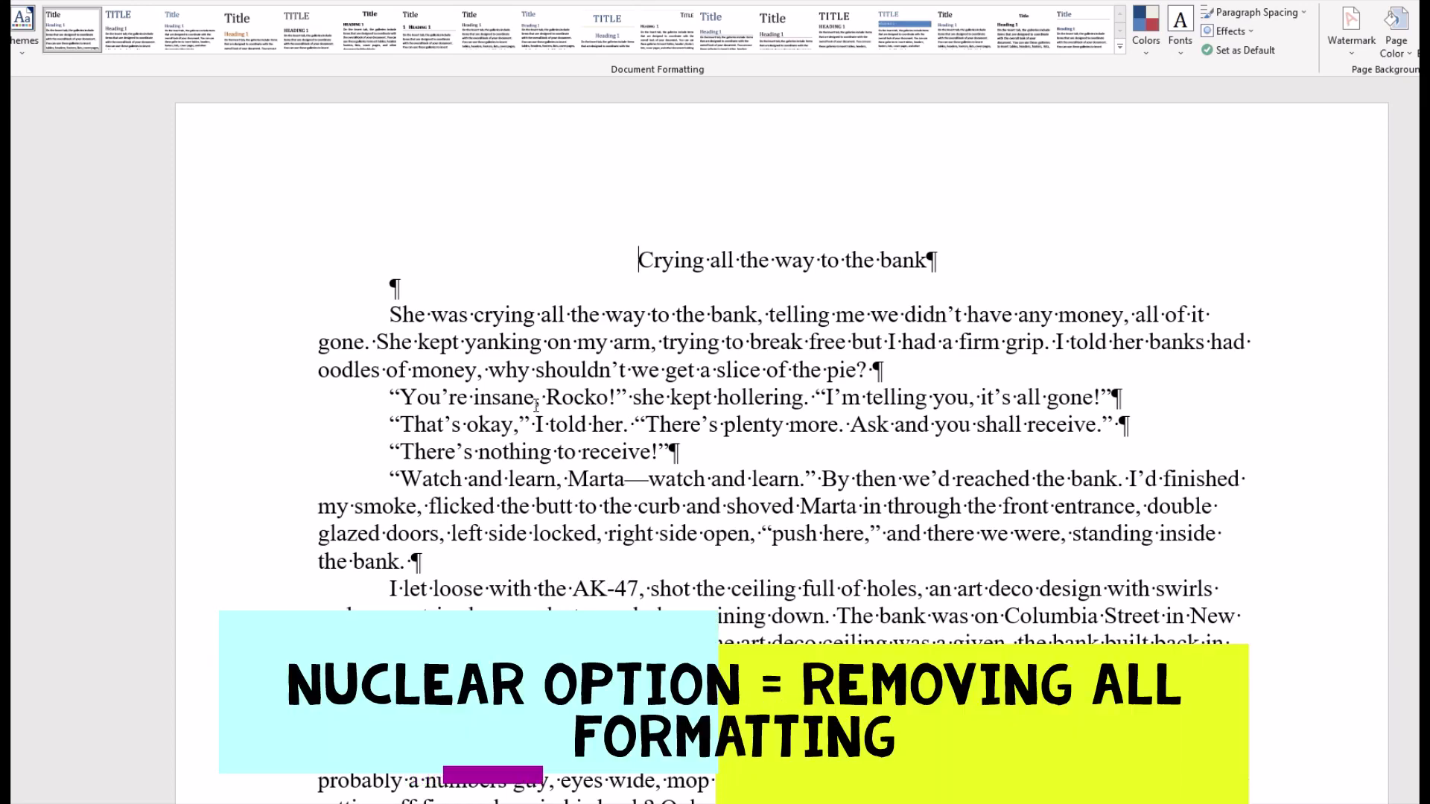
pyautogui.scroll(-3, 646, 363)
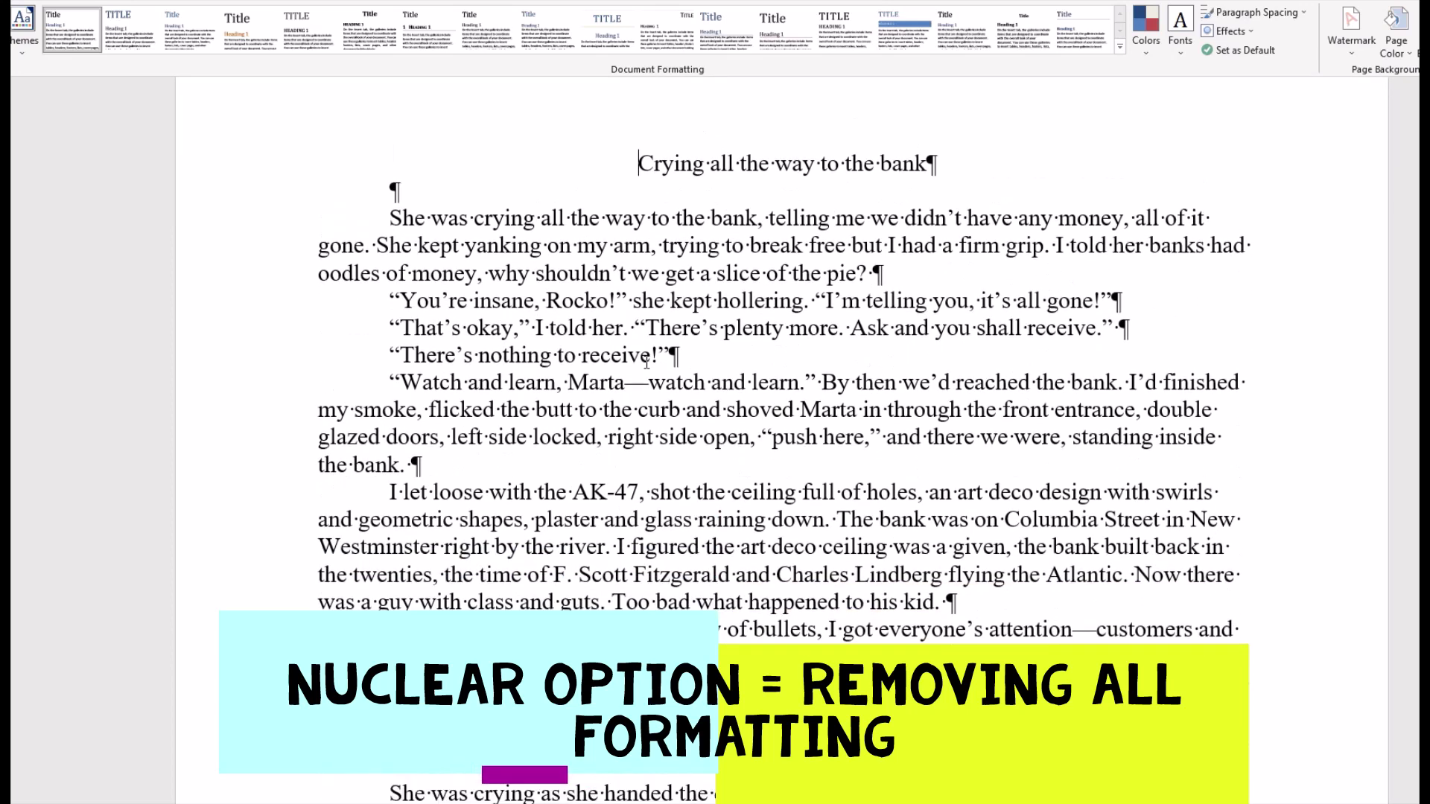
pyautogui.scroll(3, 647, 363)
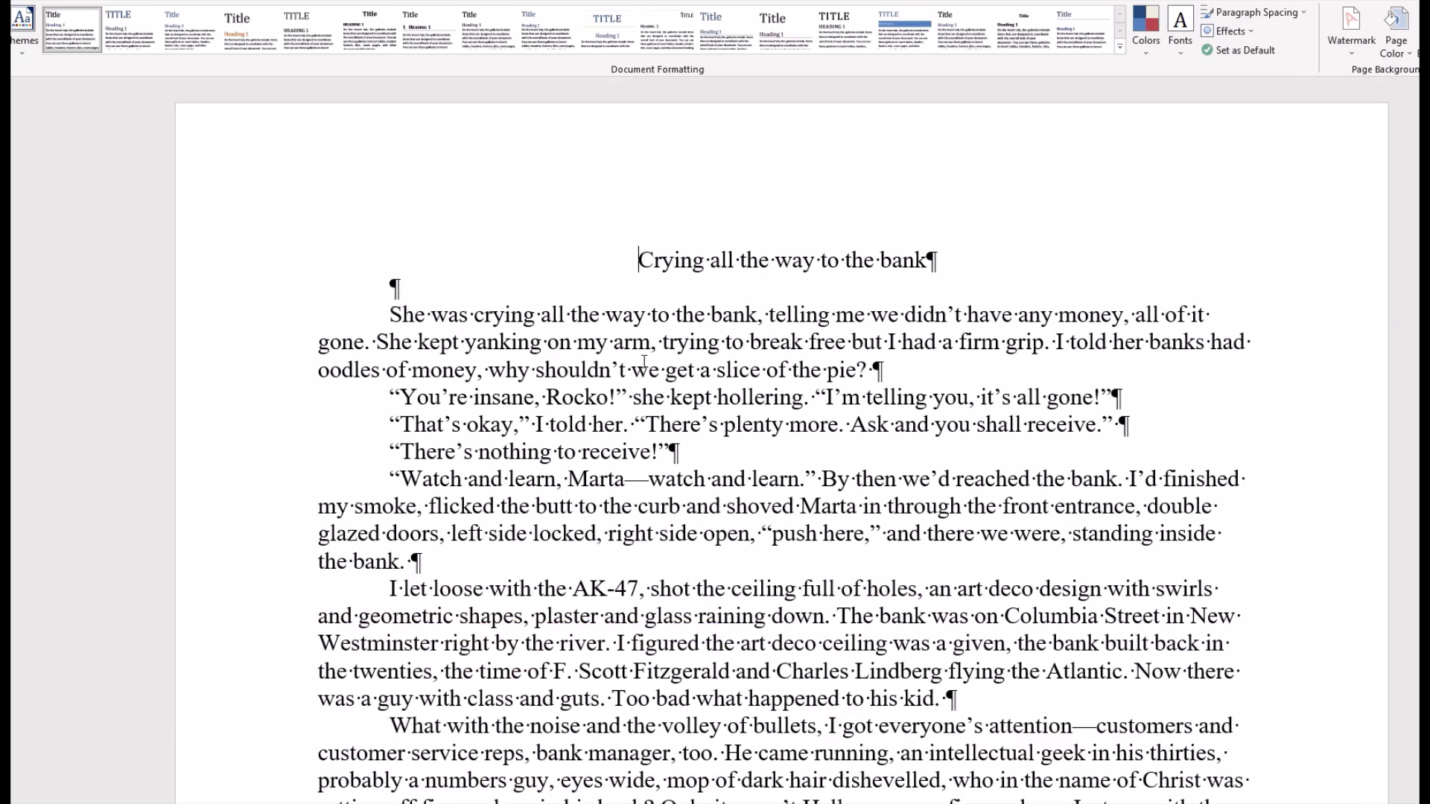
pyautogui.hotkey('ctrl', 'a')
pyautogui.scroll(-1, 639, 360)
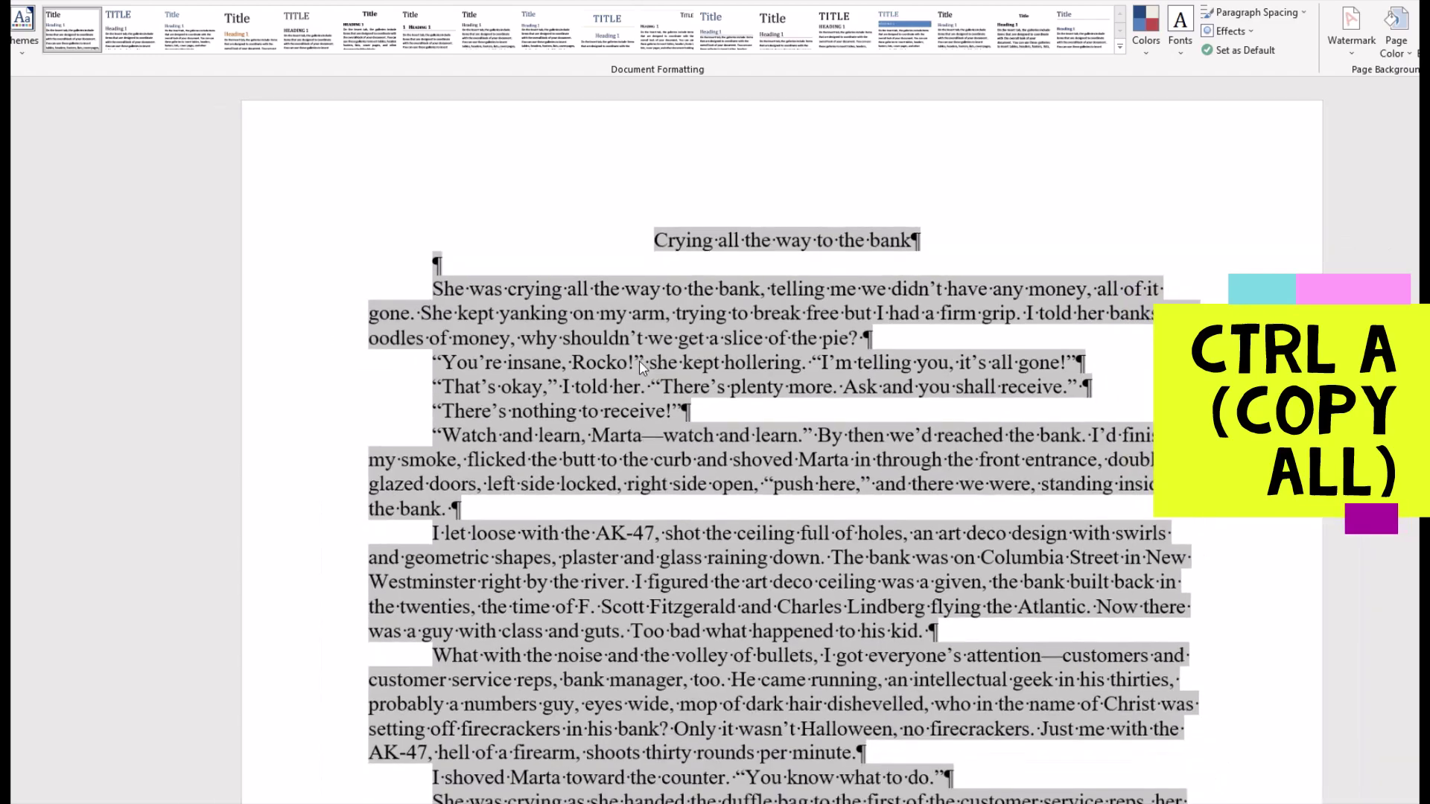
pyautogui.scroll(-6, 639, 360)
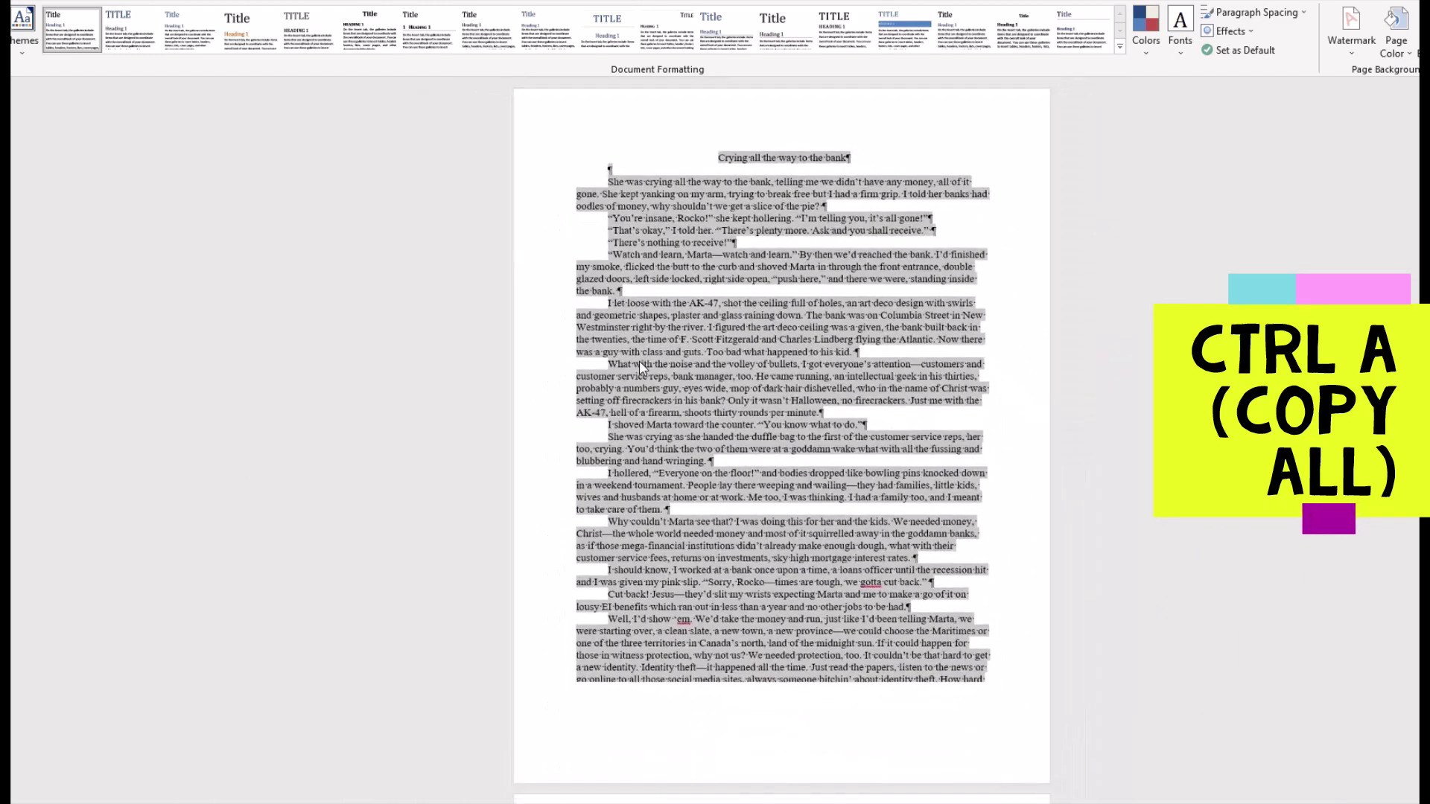
pyautogui.scroll(-5, 640, 360)
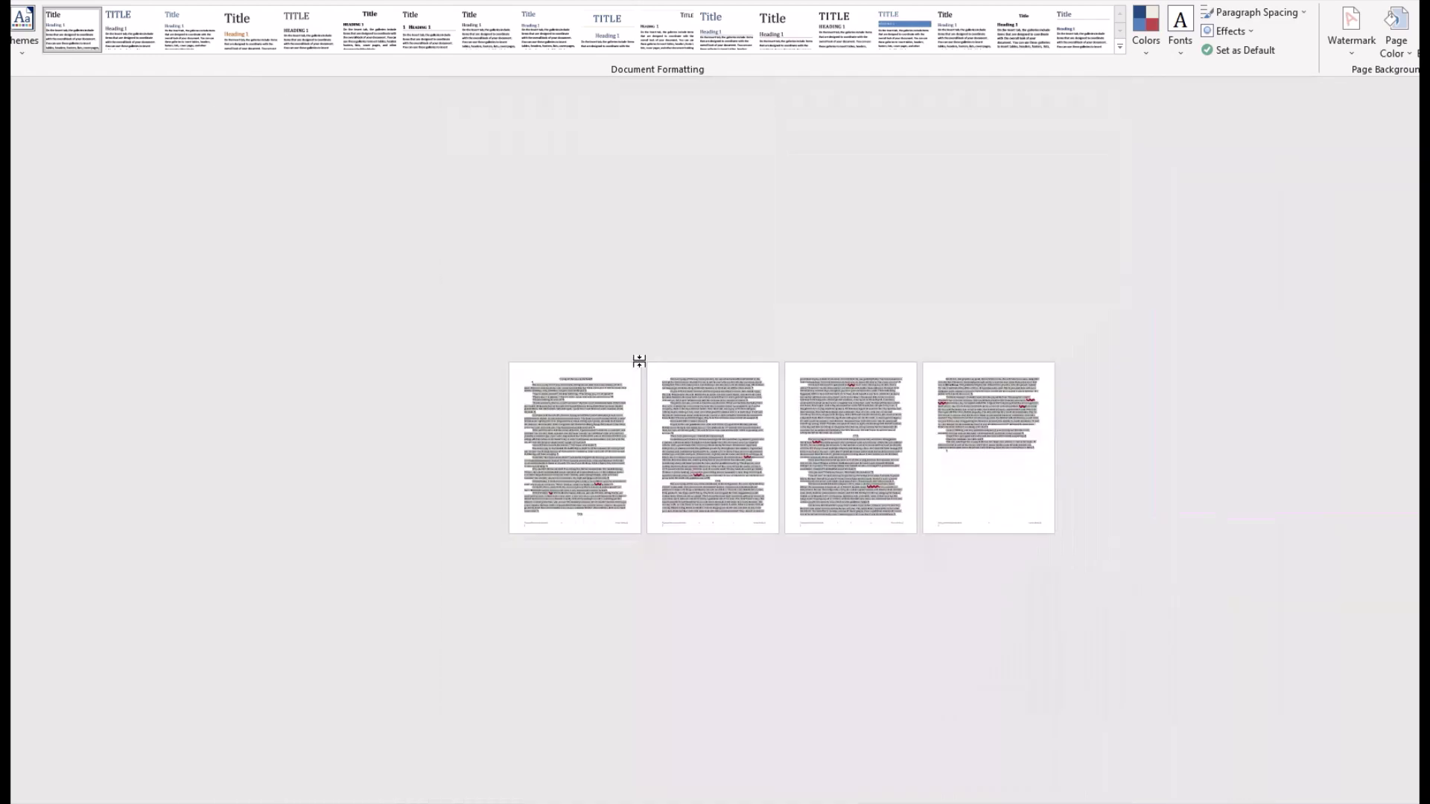
pyautogui.scroll(4, 639, 361)
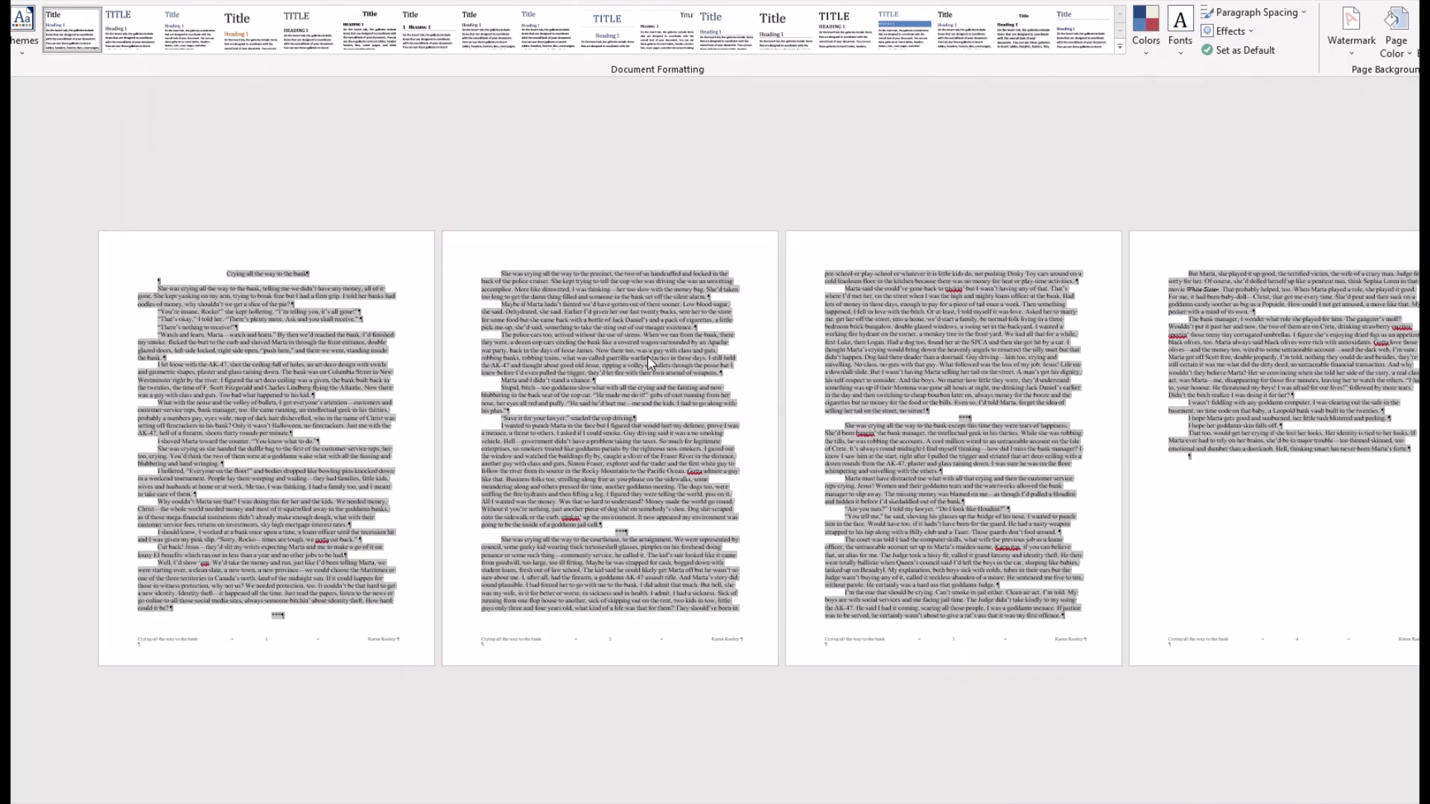
pyautogui.hotkey('ctrl', 'c')
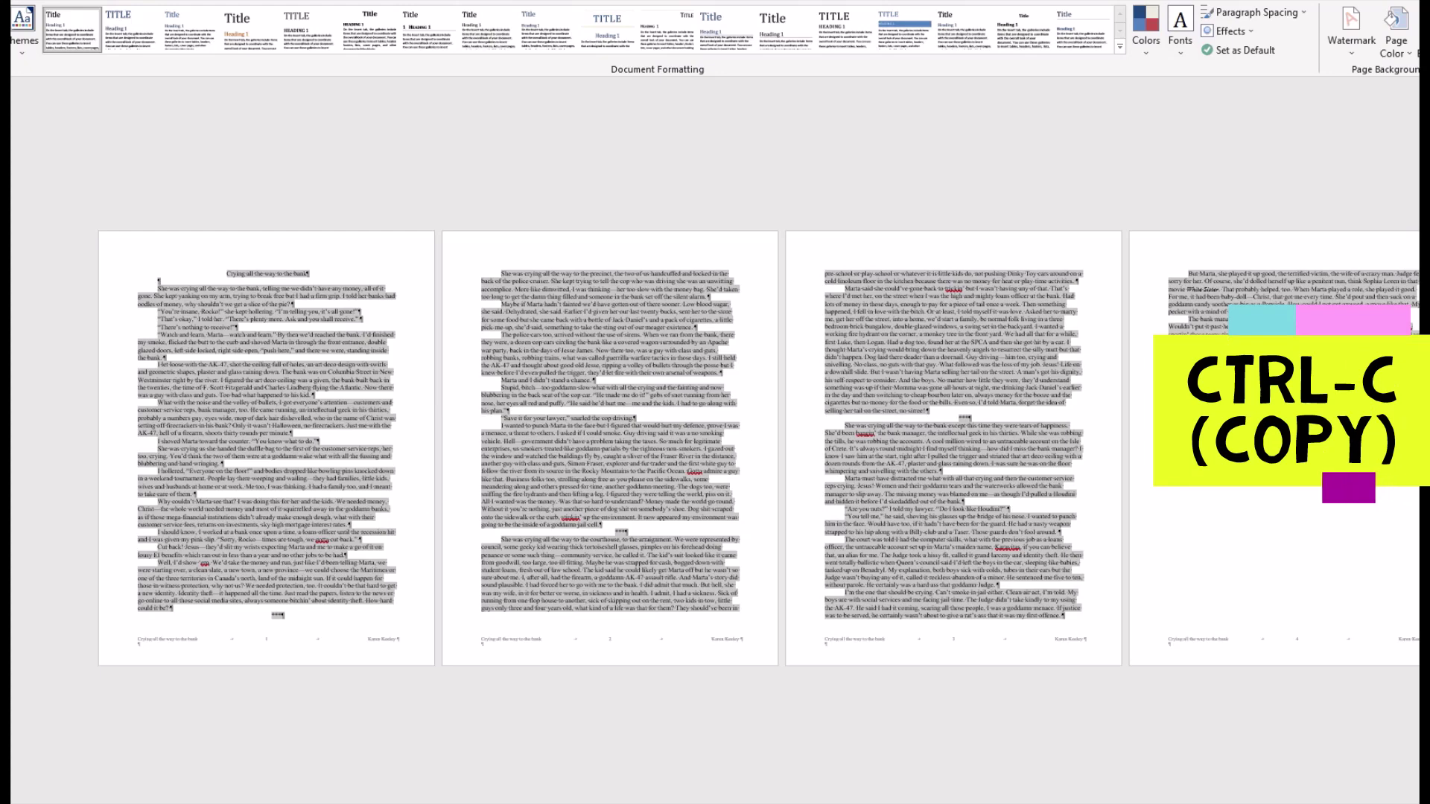
pyautogui.press('Left')
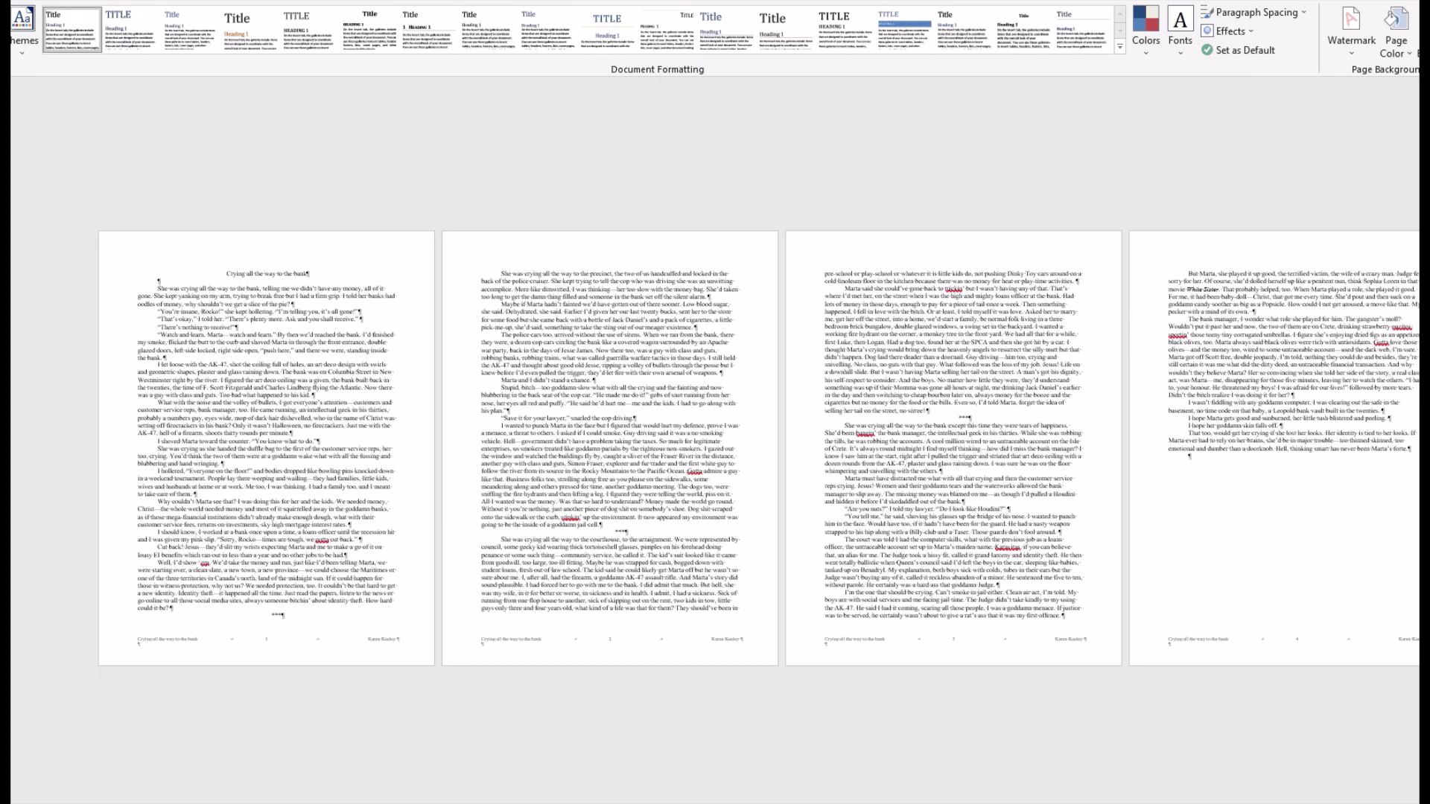
# - Switch to a blank Notepad document, paste the copied story into it and return to the beginning of the text
pyautogui.moveTo(210, 51); pyautogui.dragTo(471, 110)
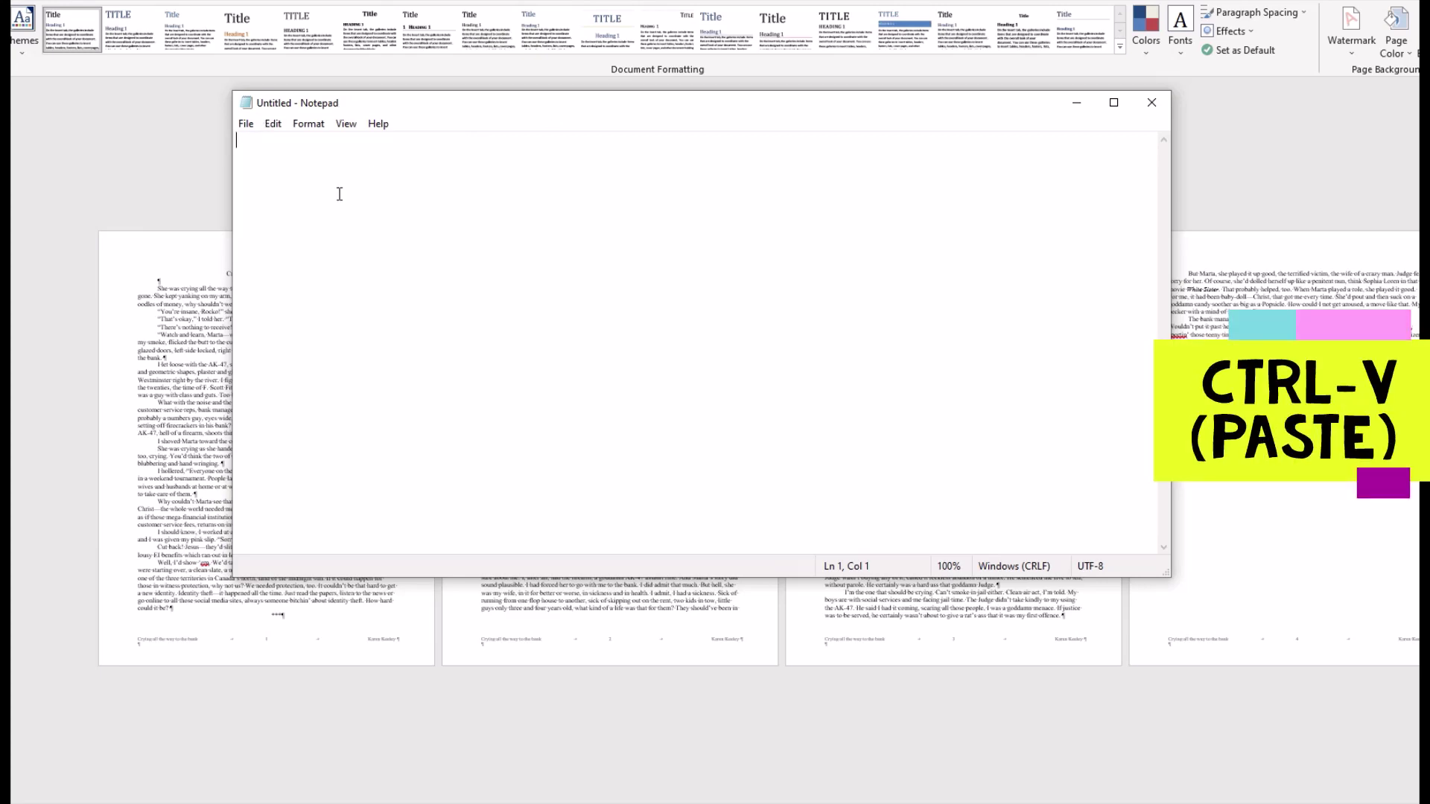
pyautogui.hotkey('ctrl', 'v')
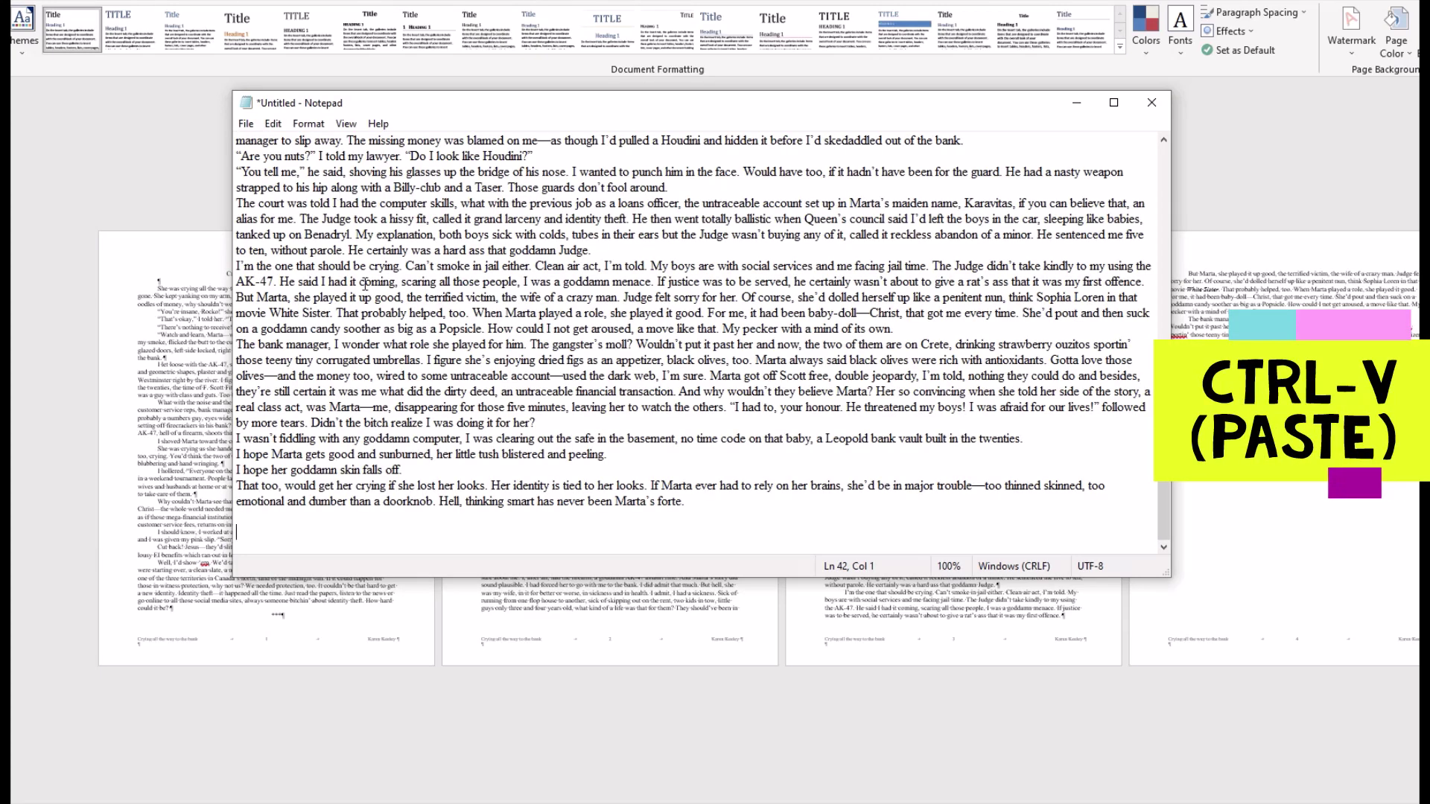
pyautogui.scroll(15, 365, 285)
pyautogui.scroll(9, 365, 286)
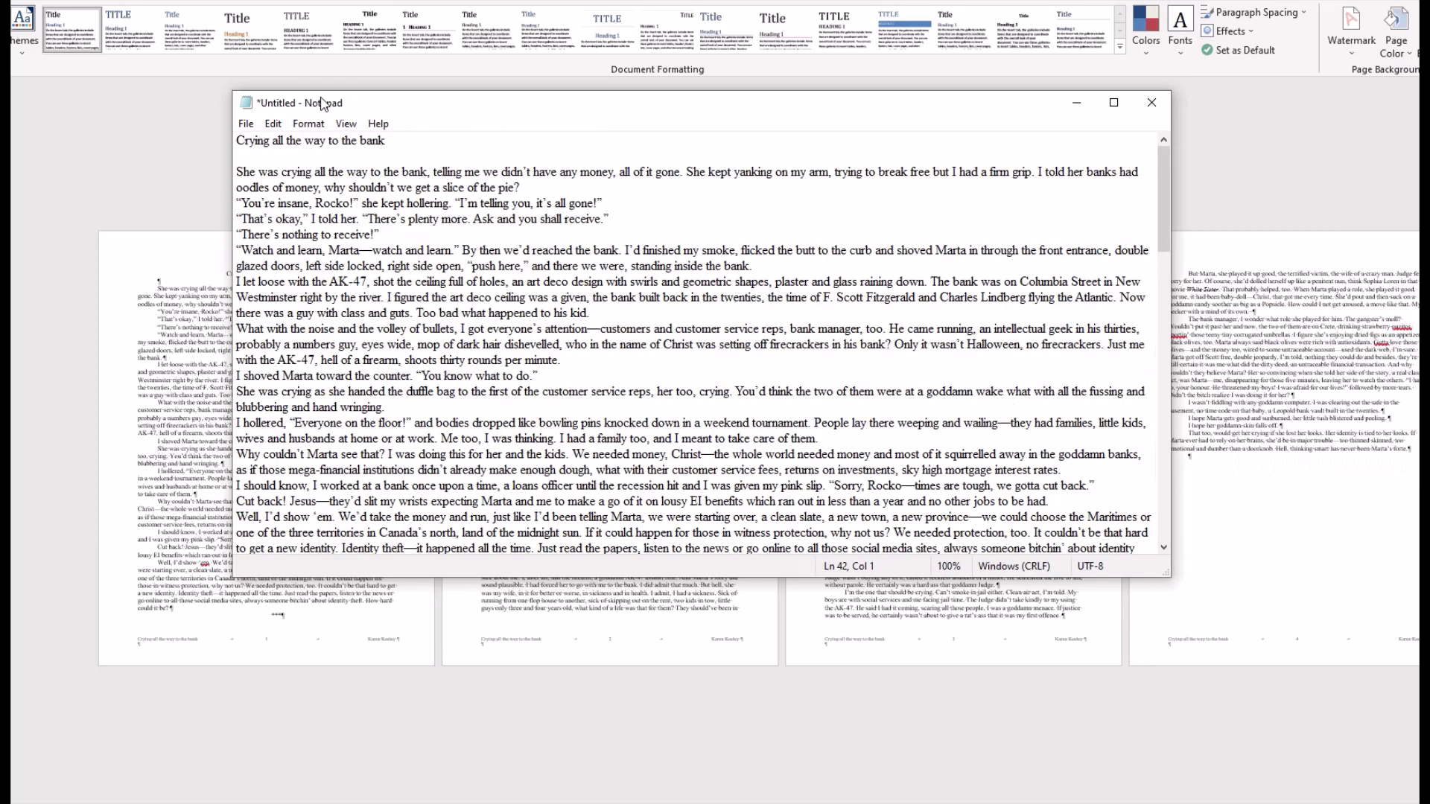
# - Select all of the story's plain text in Notepad and copy it
pyautogui.click(272, 124)
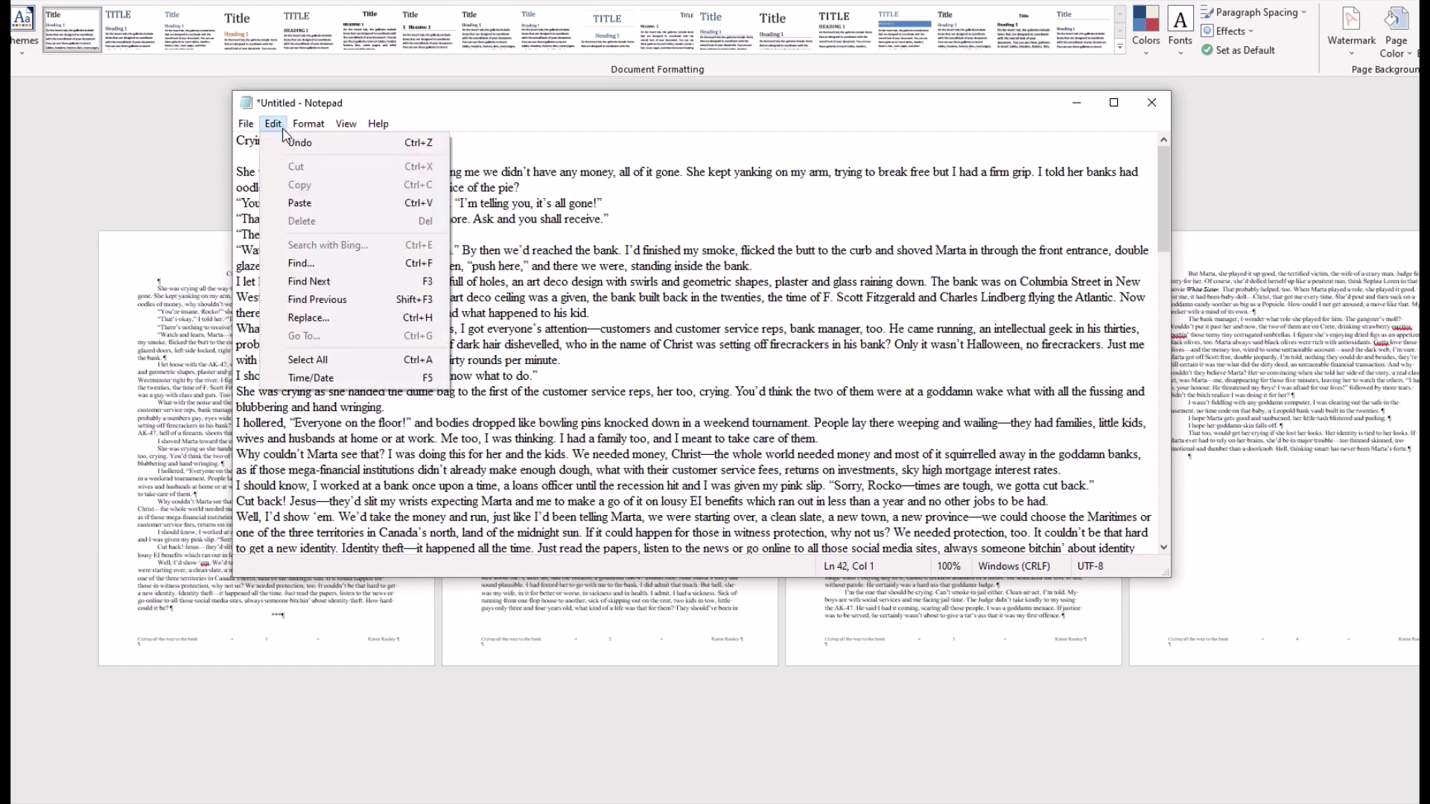
pyautogui.click(250, 219)
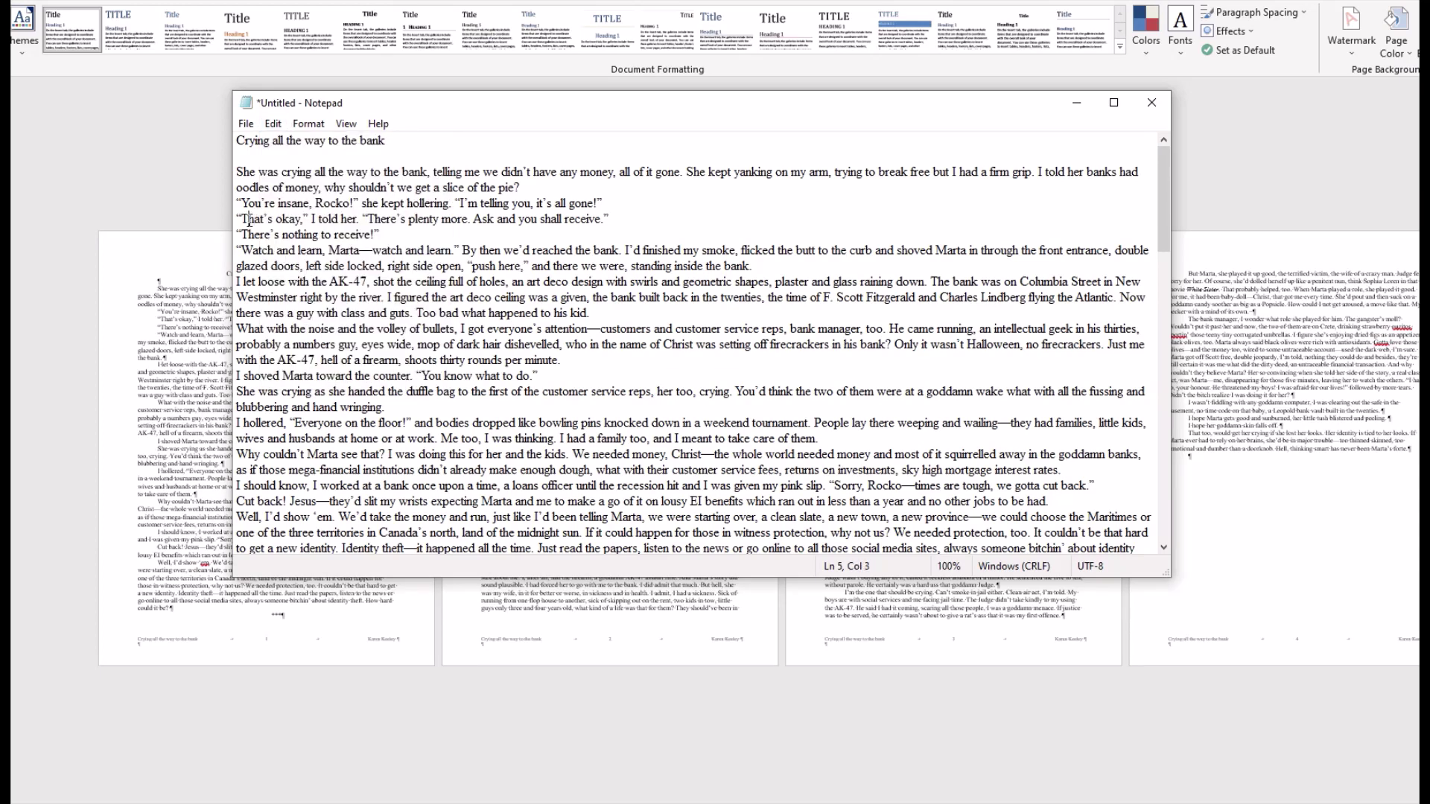
pyautogui.hotkey('ctrl', 'a')
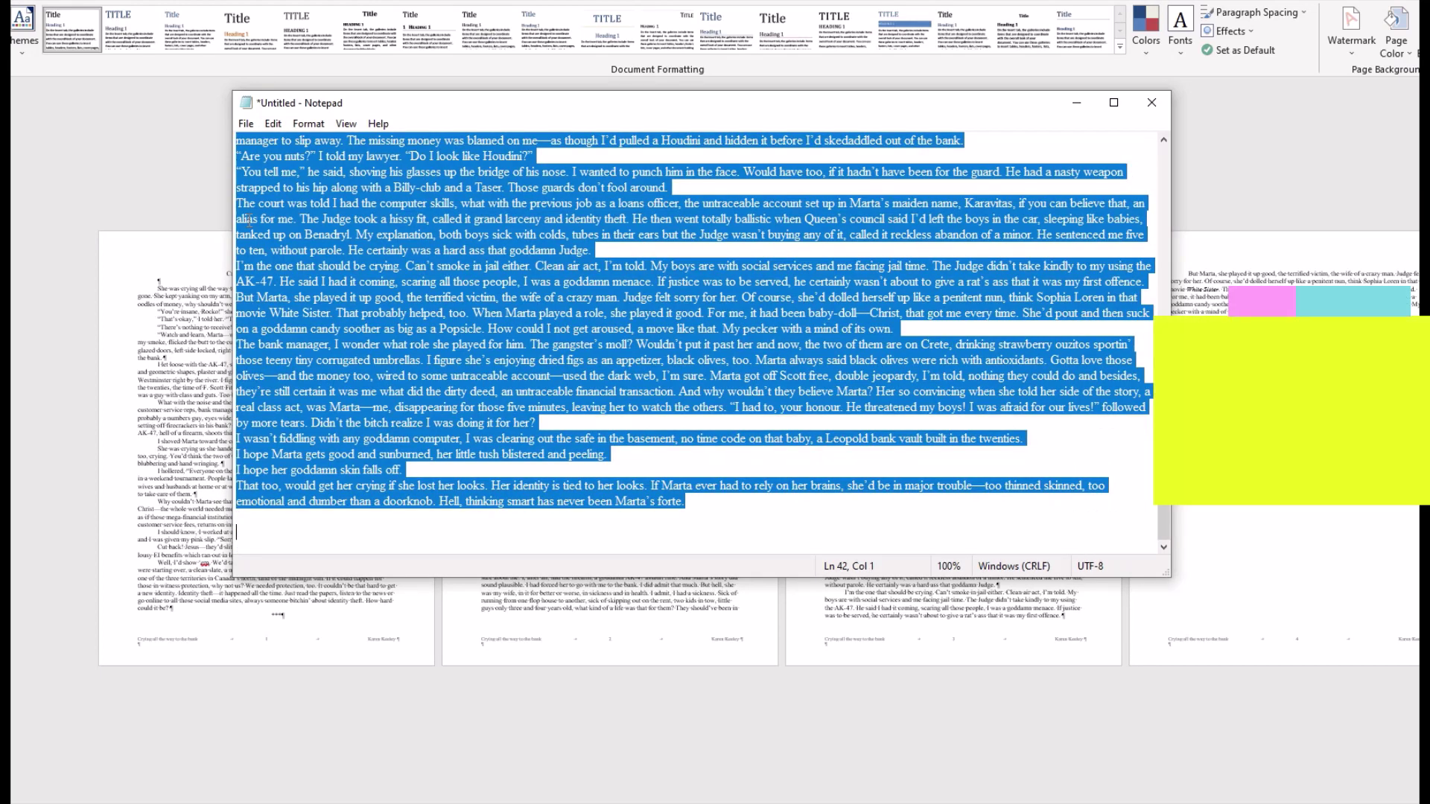
pyautogui.click(273, 124)
pyautogui.click(300, 185)
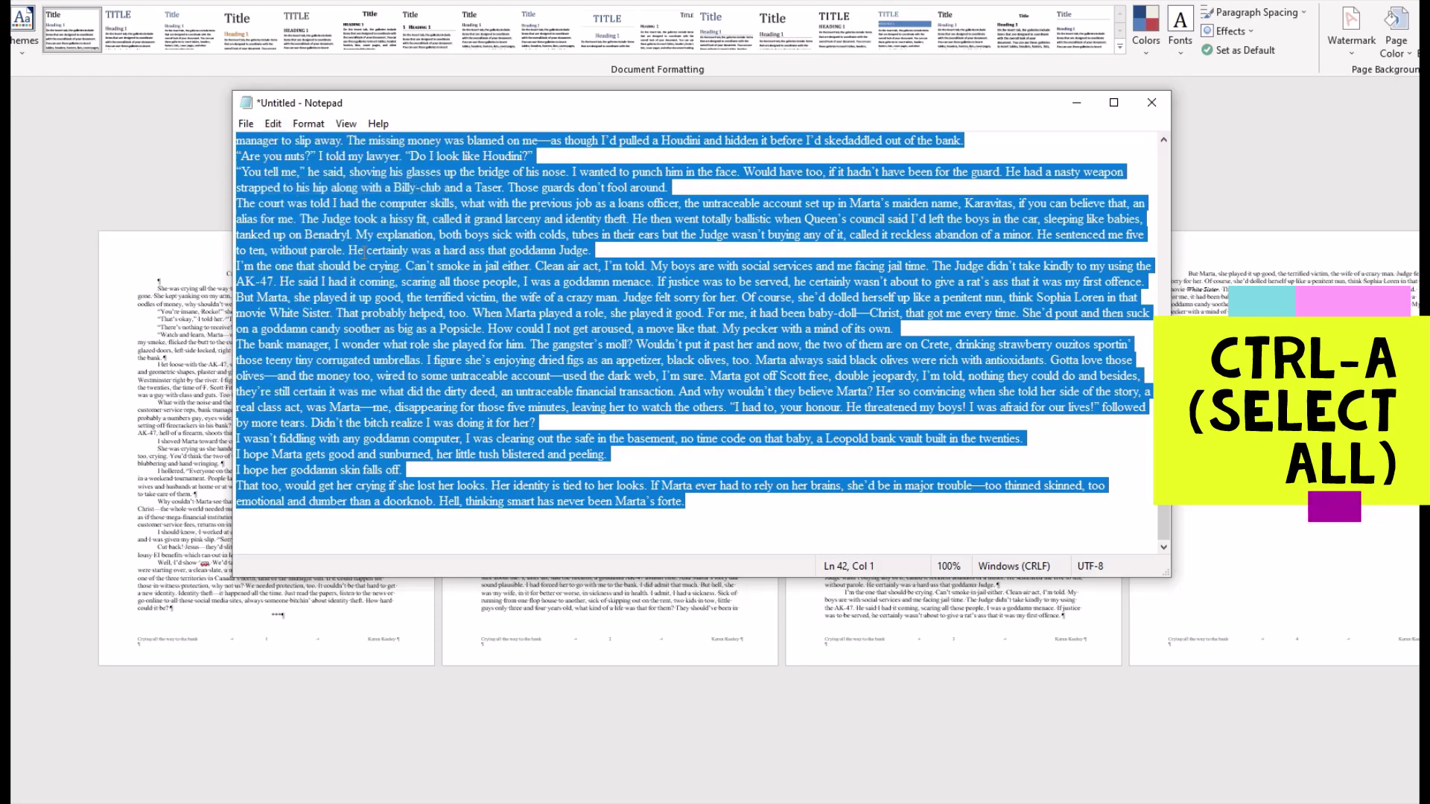
pyautogui.scroll(1, 417, 339)
pyautogui.scroll(5, 418, 339)
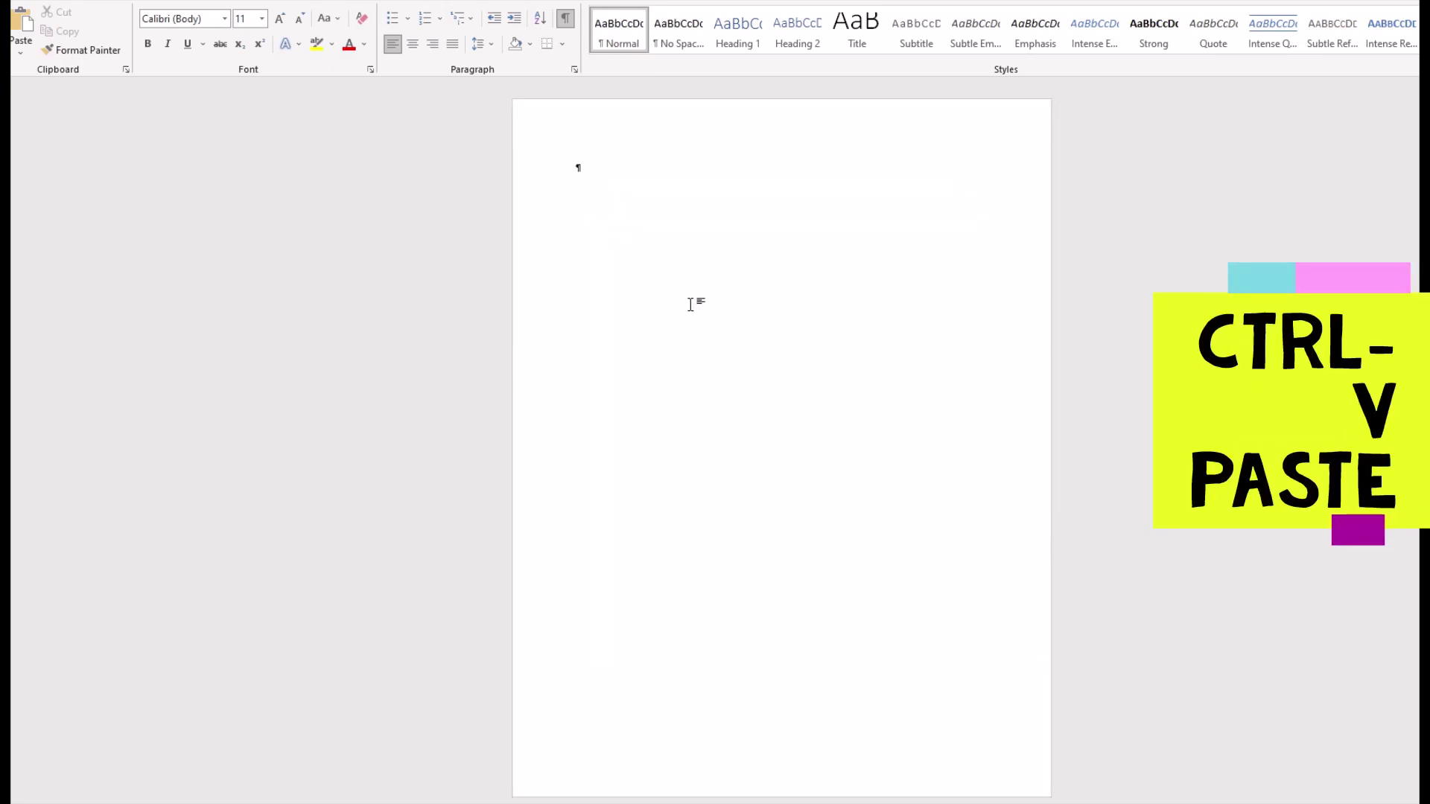
# - Paste the plain text into a blank Word document and check the unformatted pages from the title to the story's end
pyautogui.hotkey('ctrl', 'v')
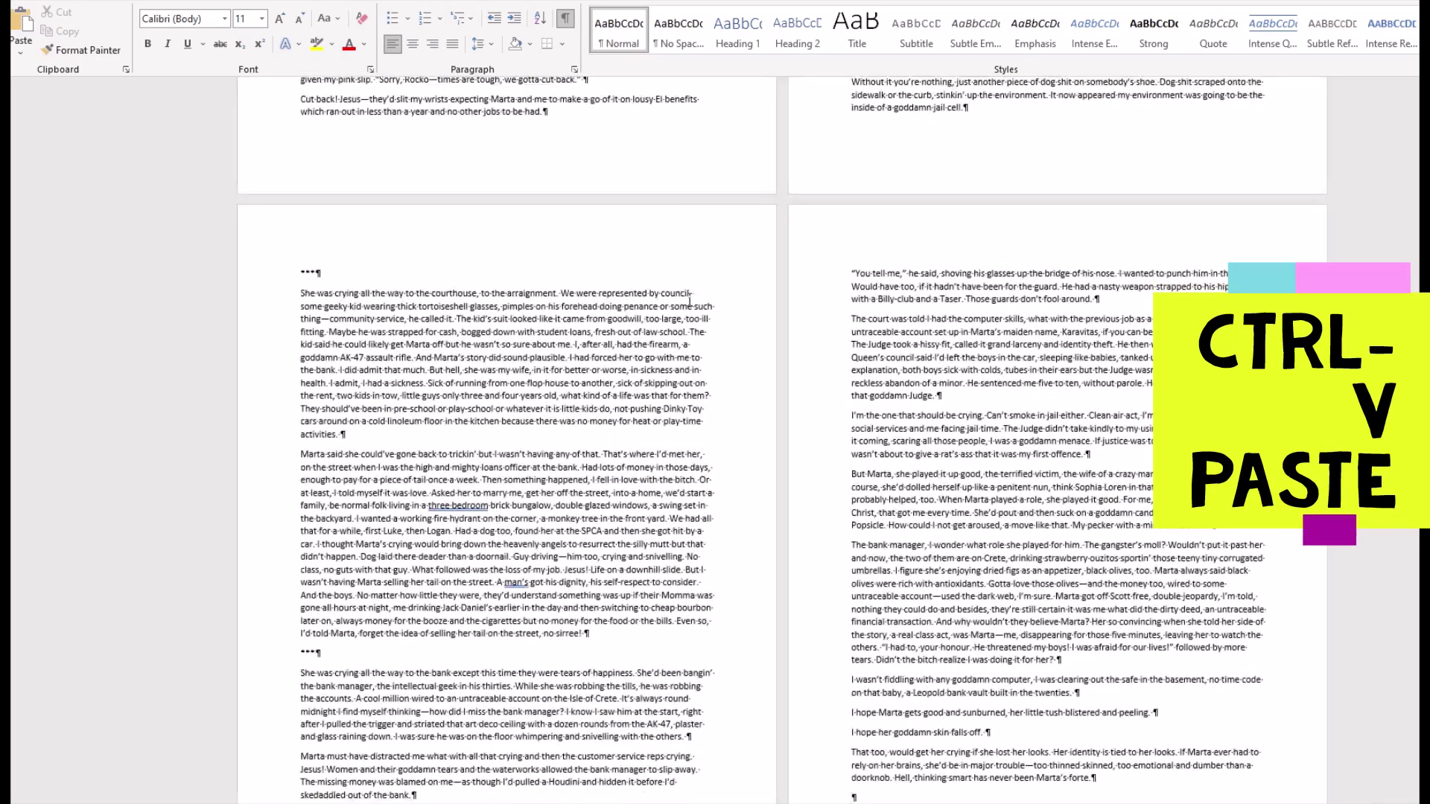
pyautogui.scroll(6, 690, 300)
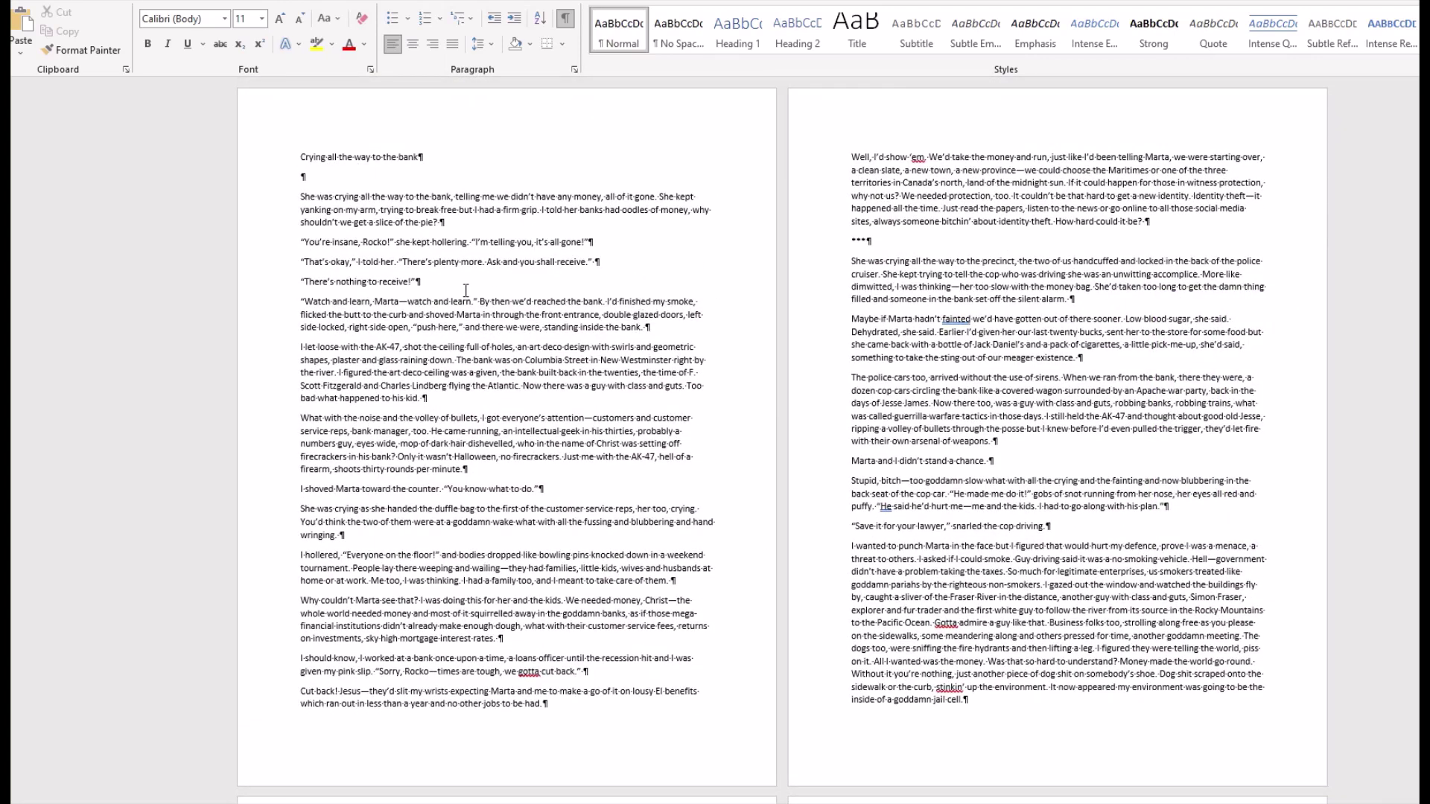
pyautogui.scroll(-3, 706, 377)
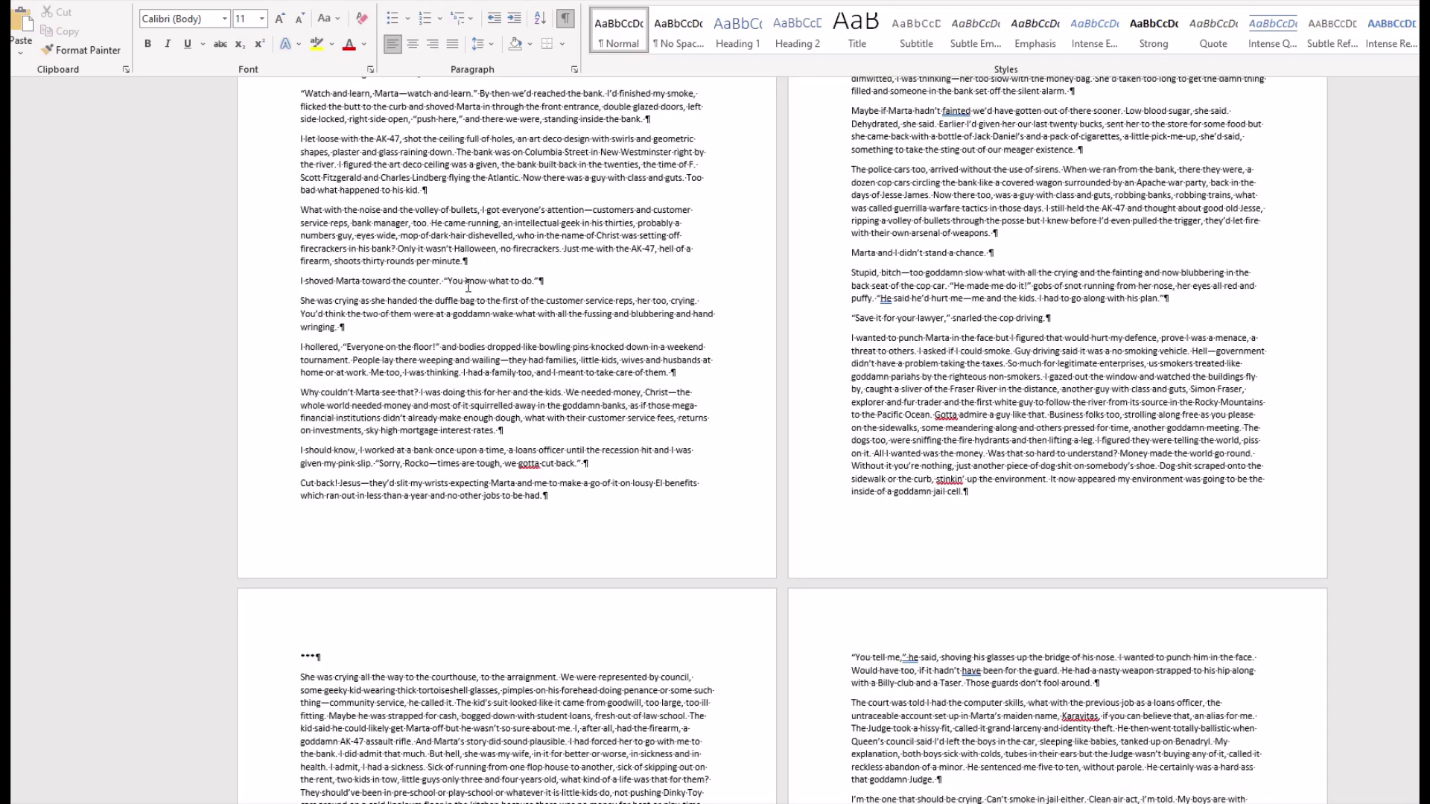
pyautogui.scroll(-5, 487, 292)
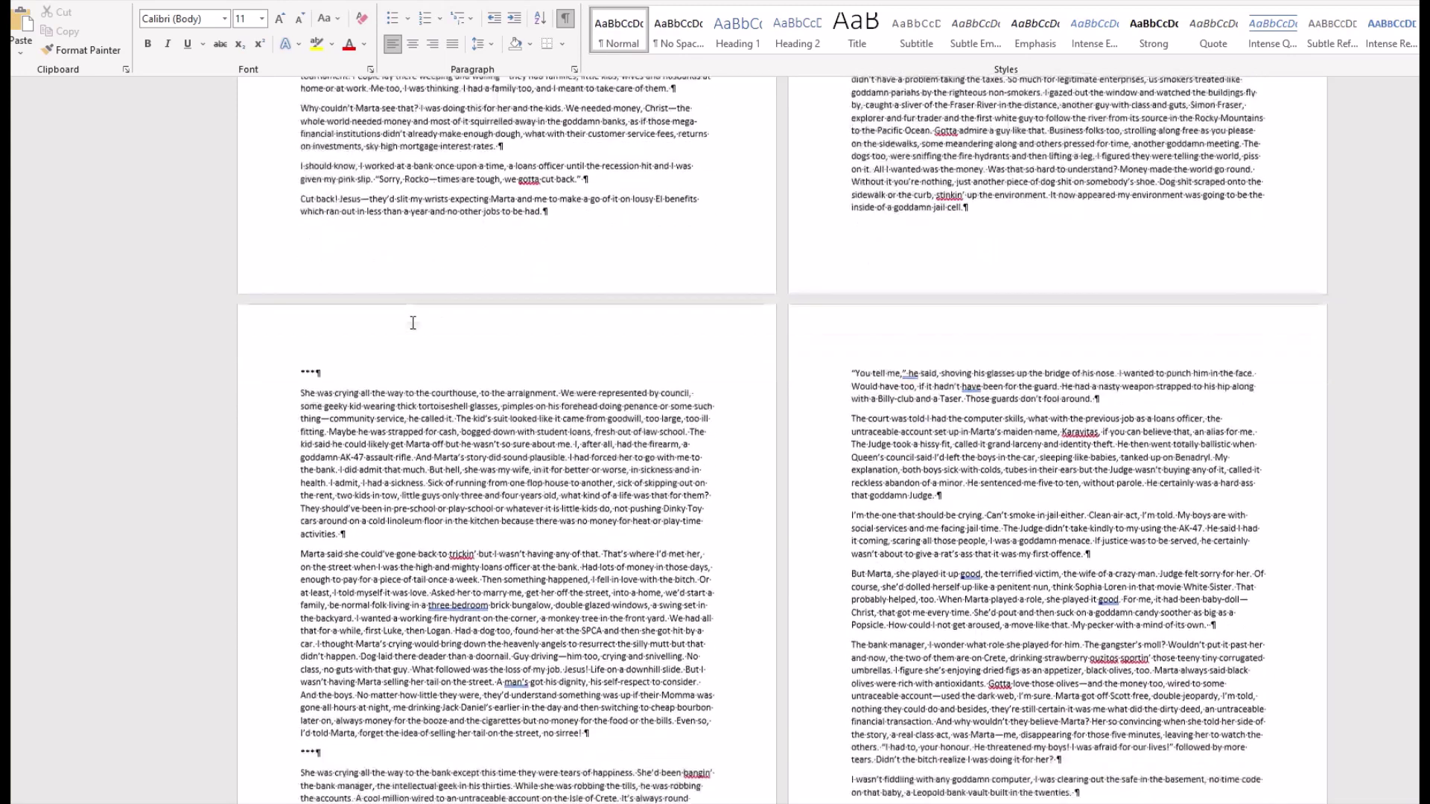
pyautogui.scroll(-1, 413, 323)
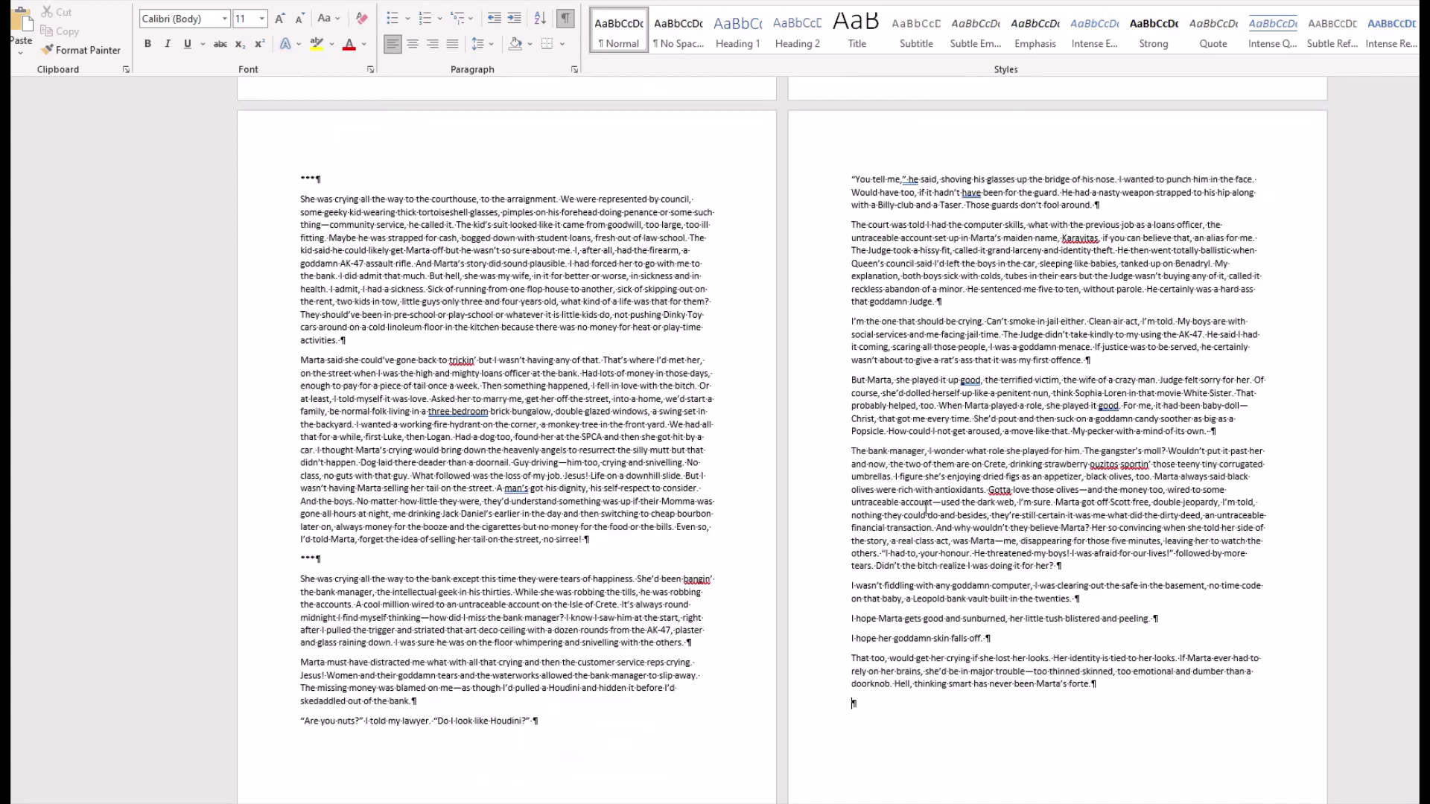
pyautogui.scroll(7, 926, 509)
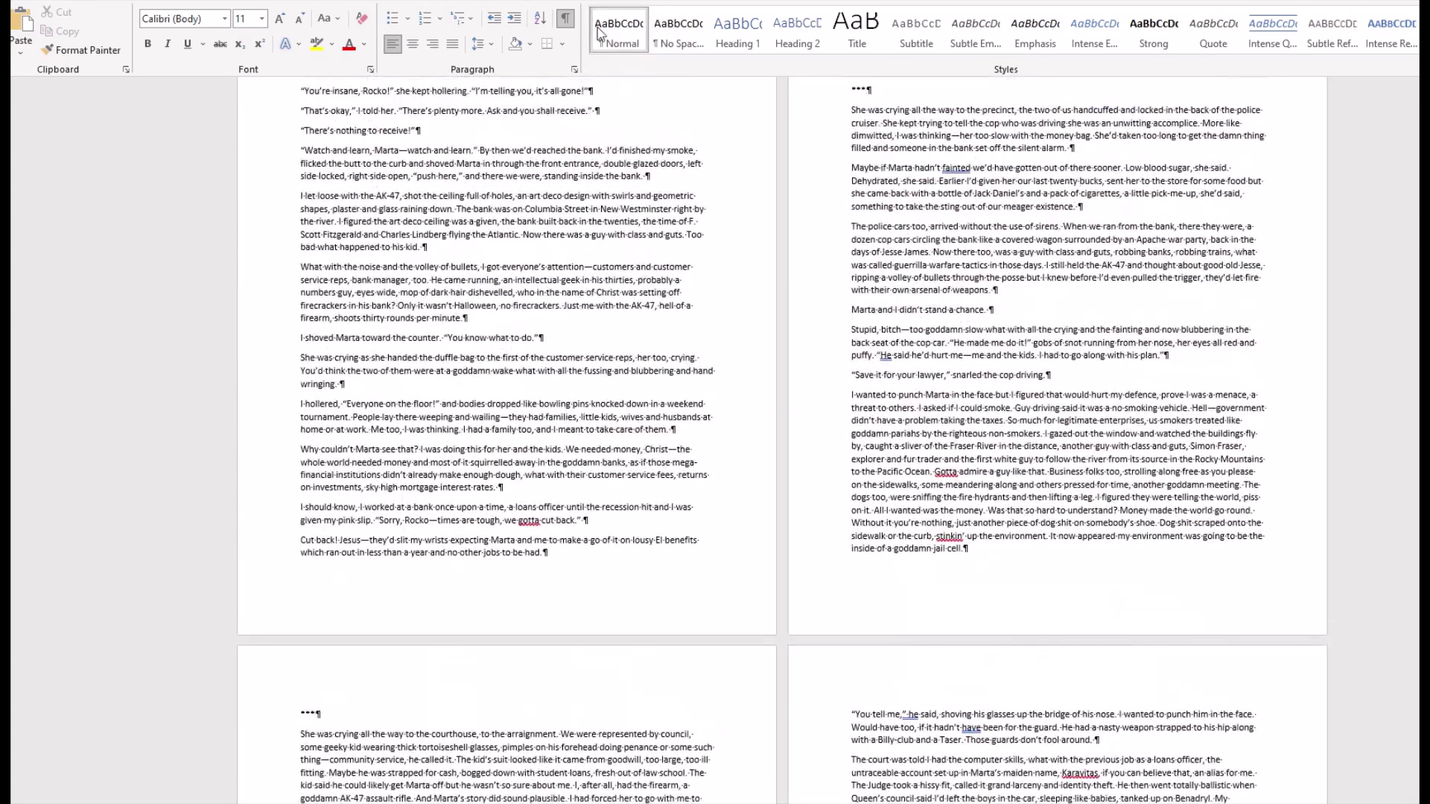
pyautogui.scroll(-5, 736, 37)
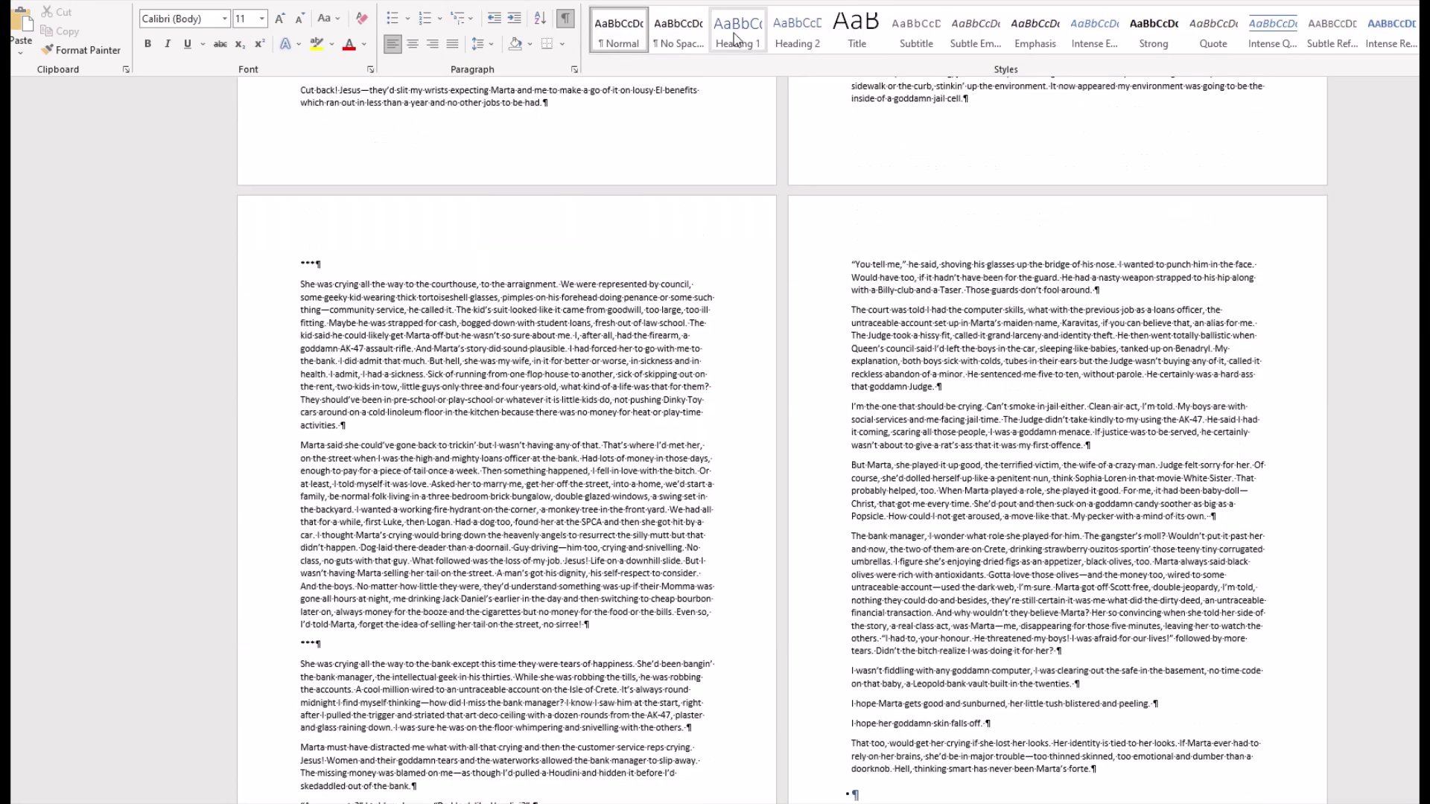
pyautogui.scroll(7, 558, 254)
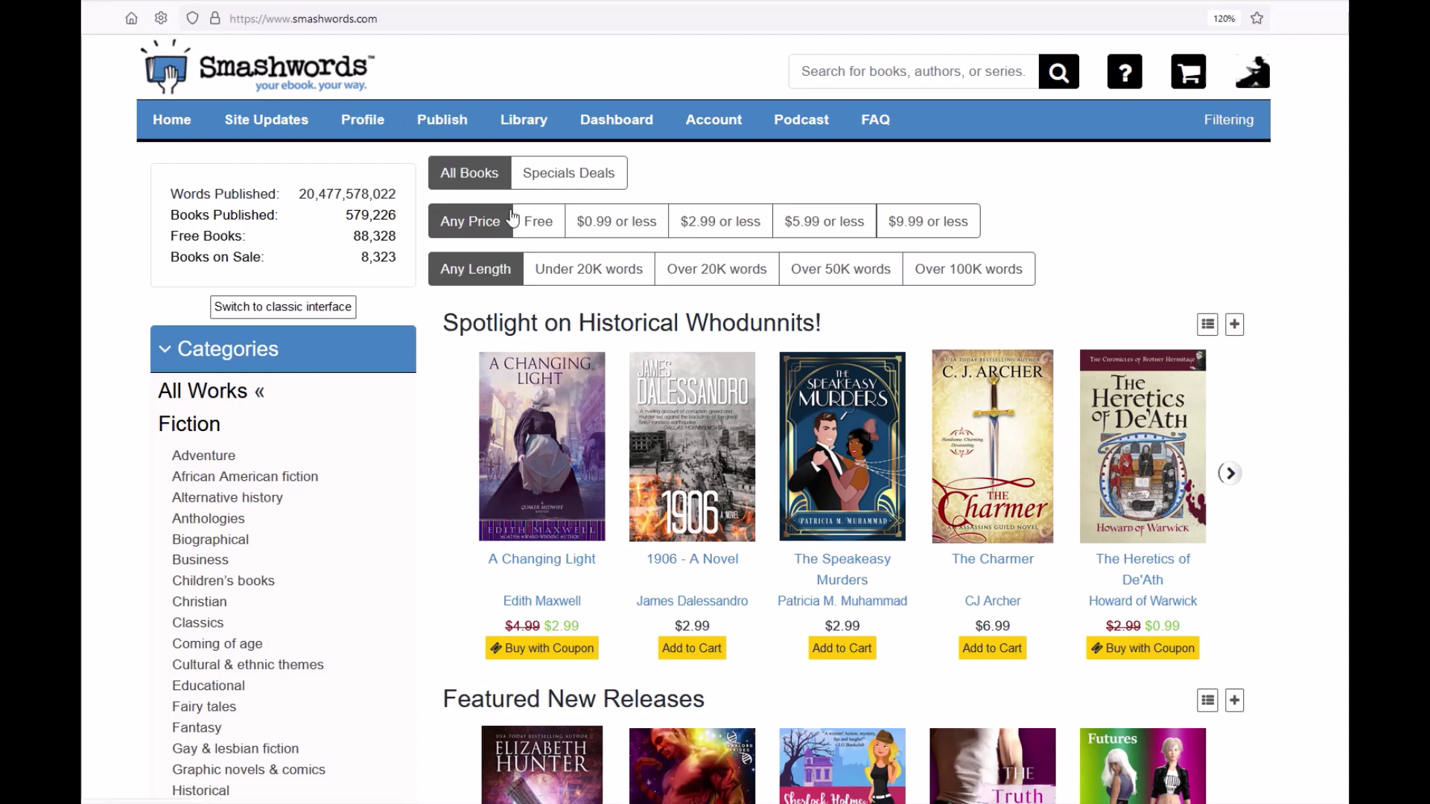
# - Switch to Smashwords, open the account's Dashboard and look over its Sales Reporting, Publishing & Distribution and Marketing Tools sections
pyautogui.click(1250, 75)
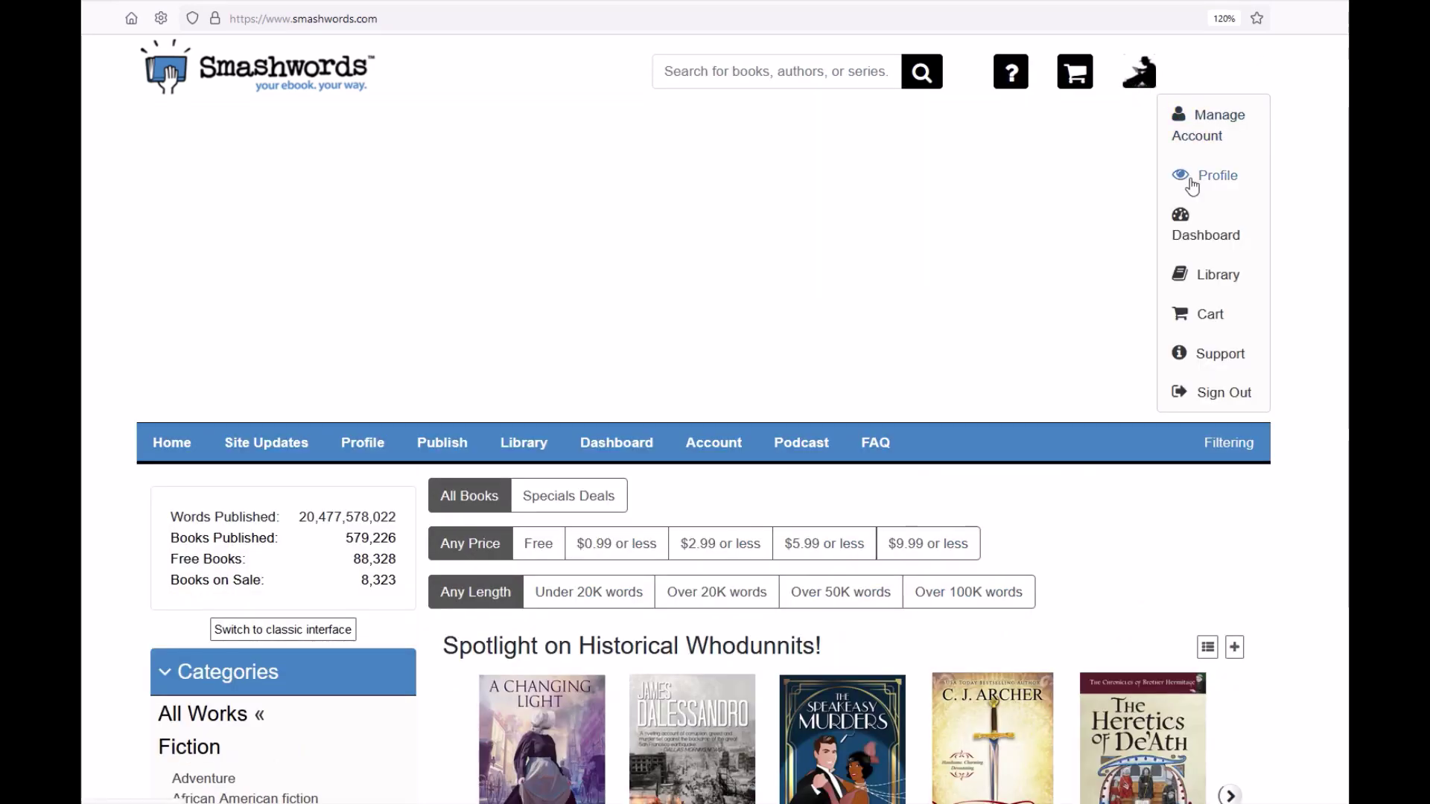
pyautogui.click(1204, 237)
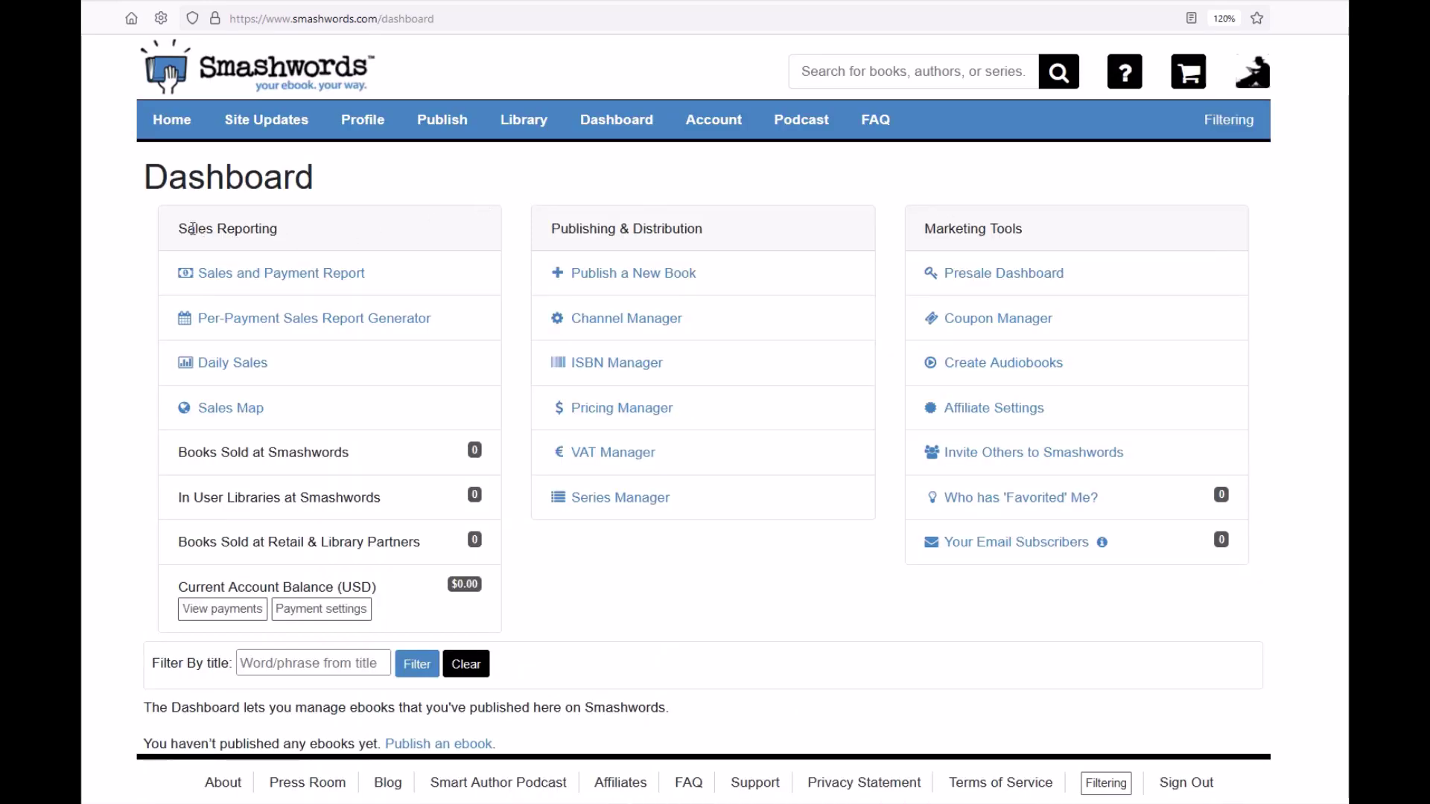
pyautogui.moveTo(192, 228); pyautogui.dragTo(294, 231)
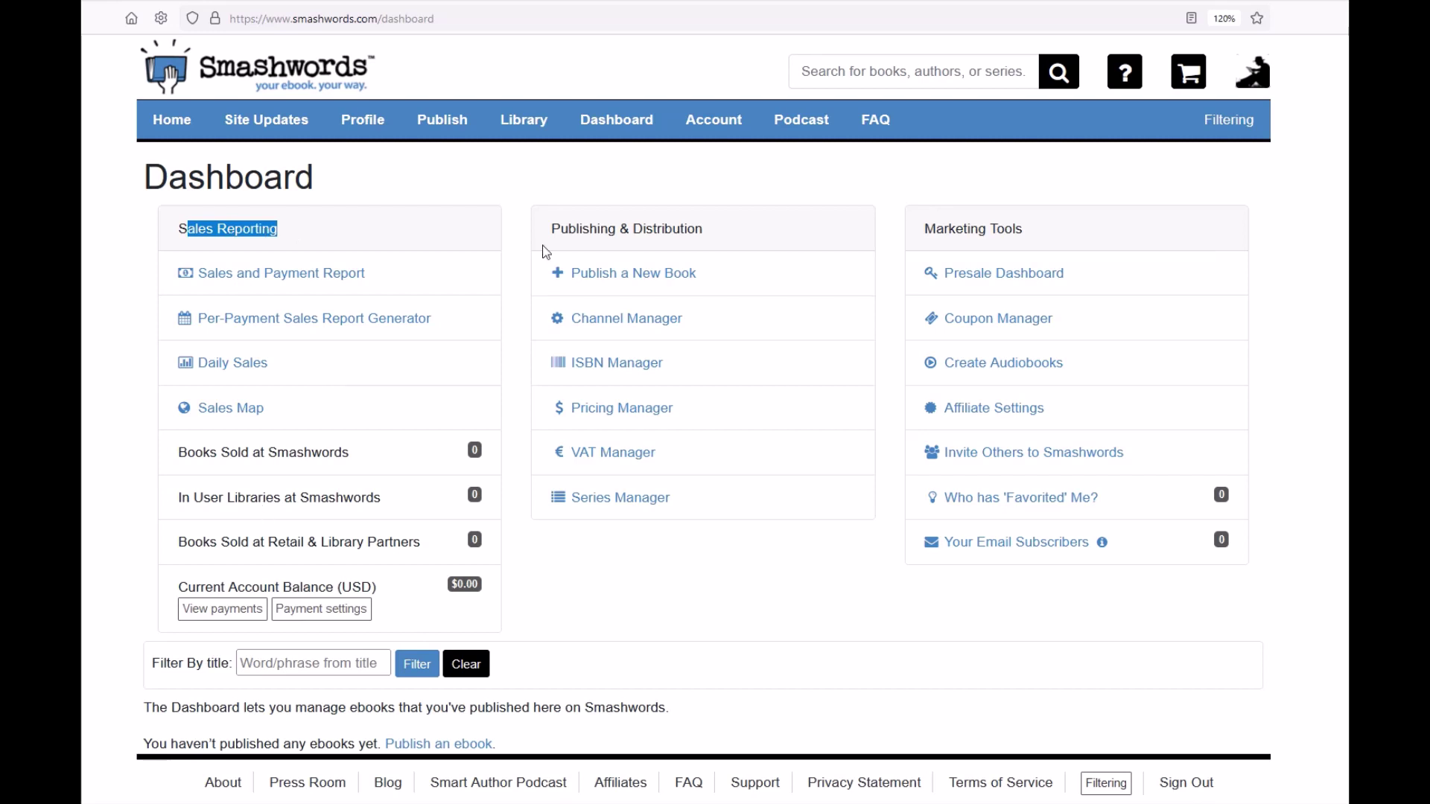
pyautogui.moveTo(559, 228); pyautogui.dragTo(709, 228)
pyautogui.moveTo(937, 228); pyautogui.dragTo(1024, 228)
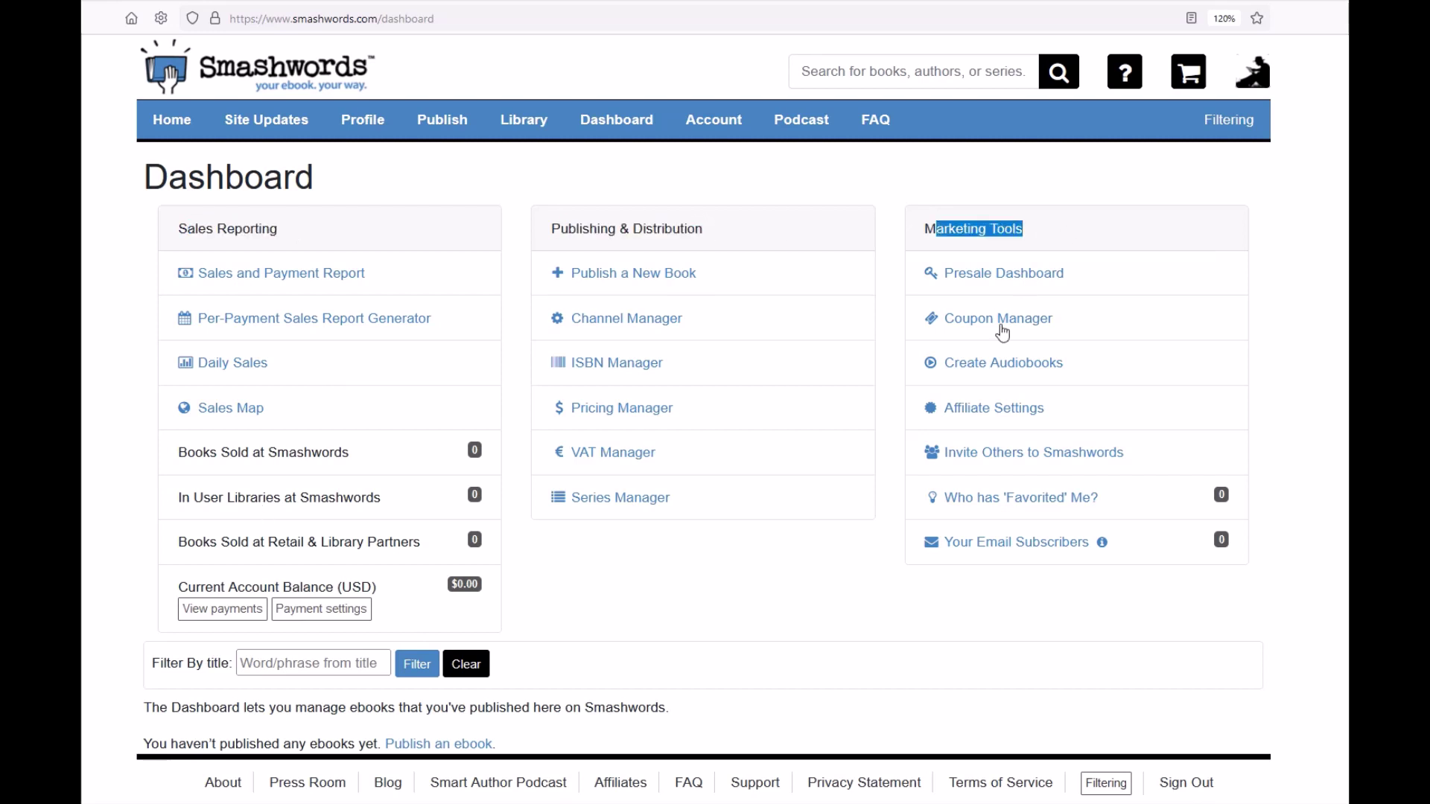
# - Open the Publish a New Book form and look over its checklist down to the title section
pyautogui.click(605, 282)
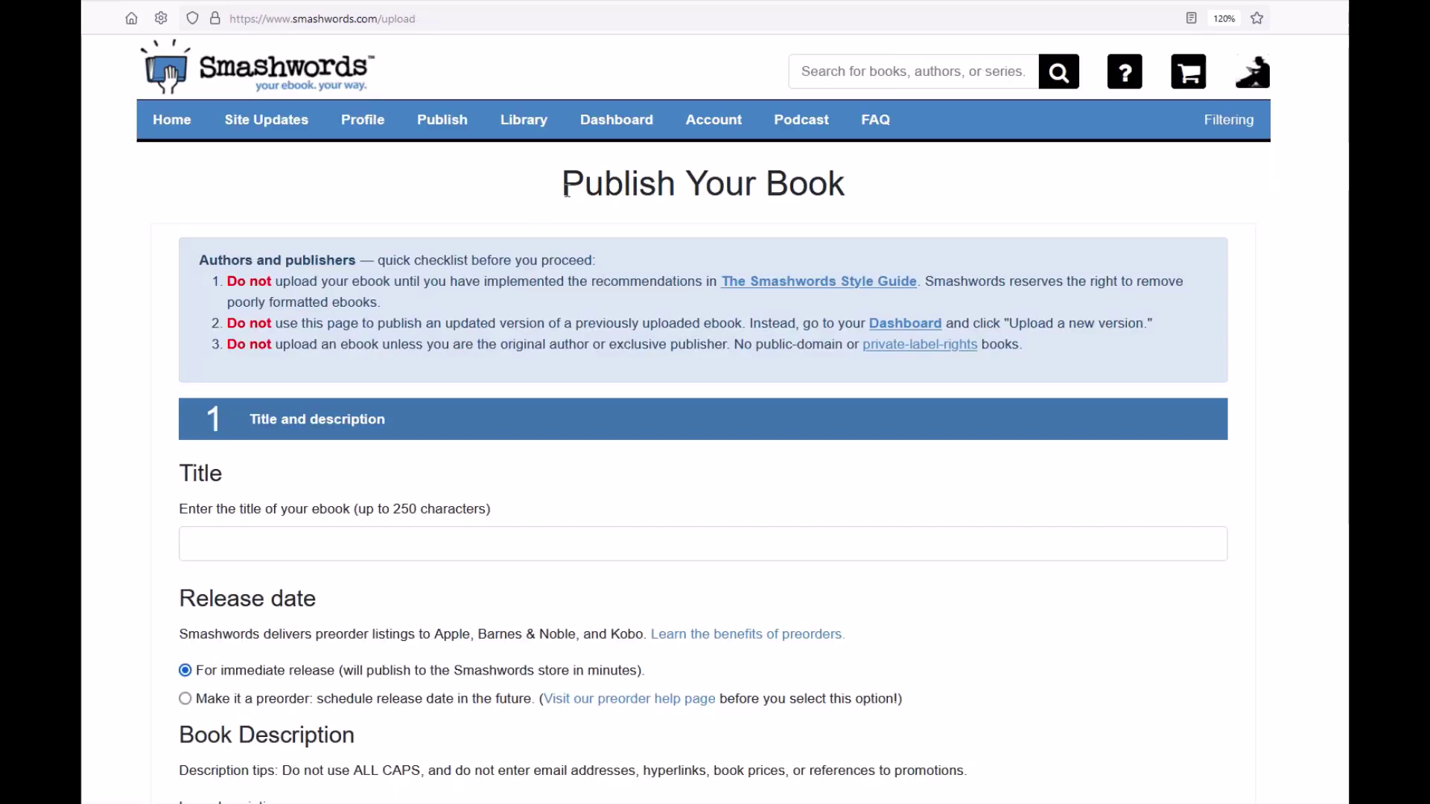
pyautogui.moveTo(566, 192); pyautogui.dragTo(896, 194)
pyautogui.scroll(-3, 313, 371)
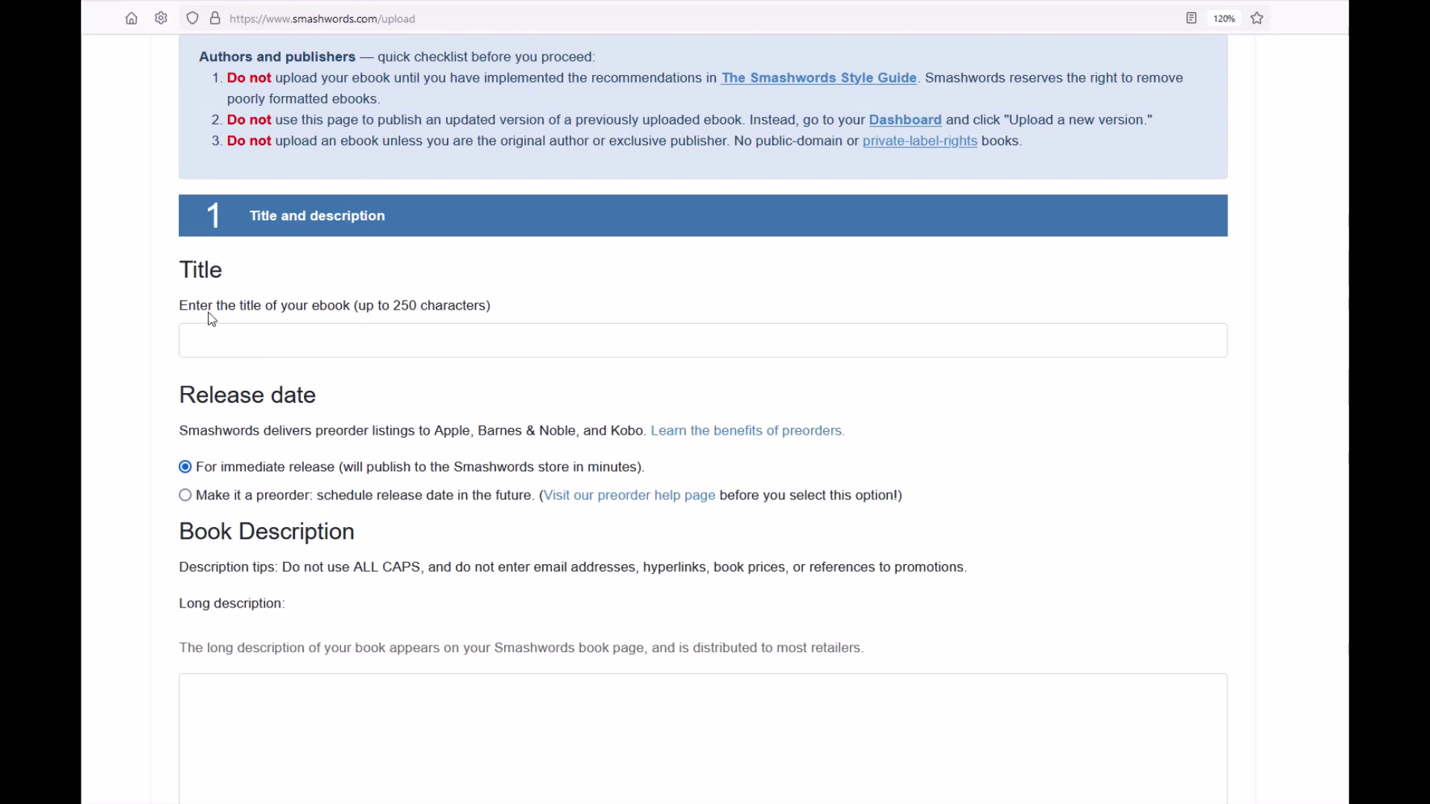
# - Enter "Crying All The Way To The Bank" as the ebook's title
pyautogui.click(212, 336)
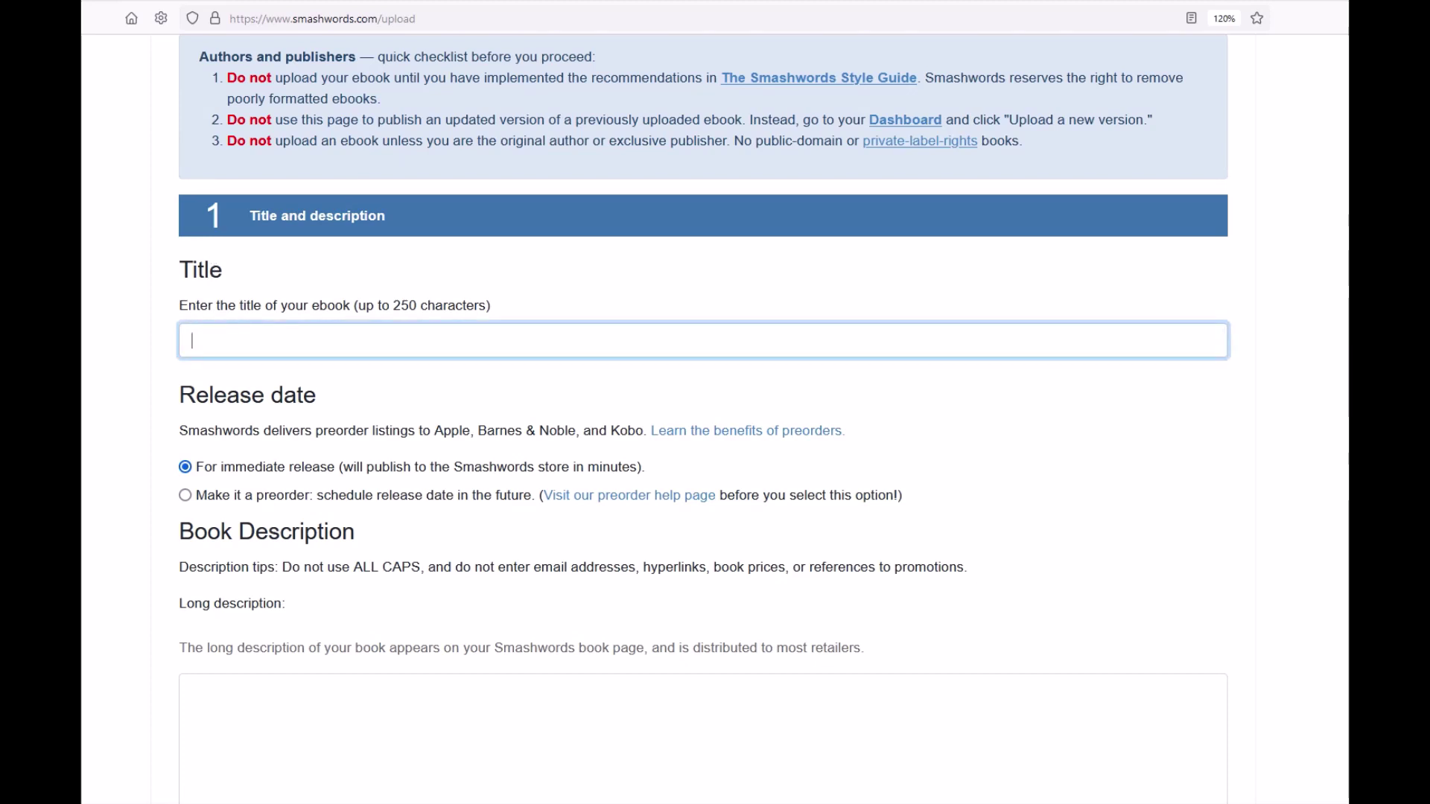
pyautogui.write('Cryi')
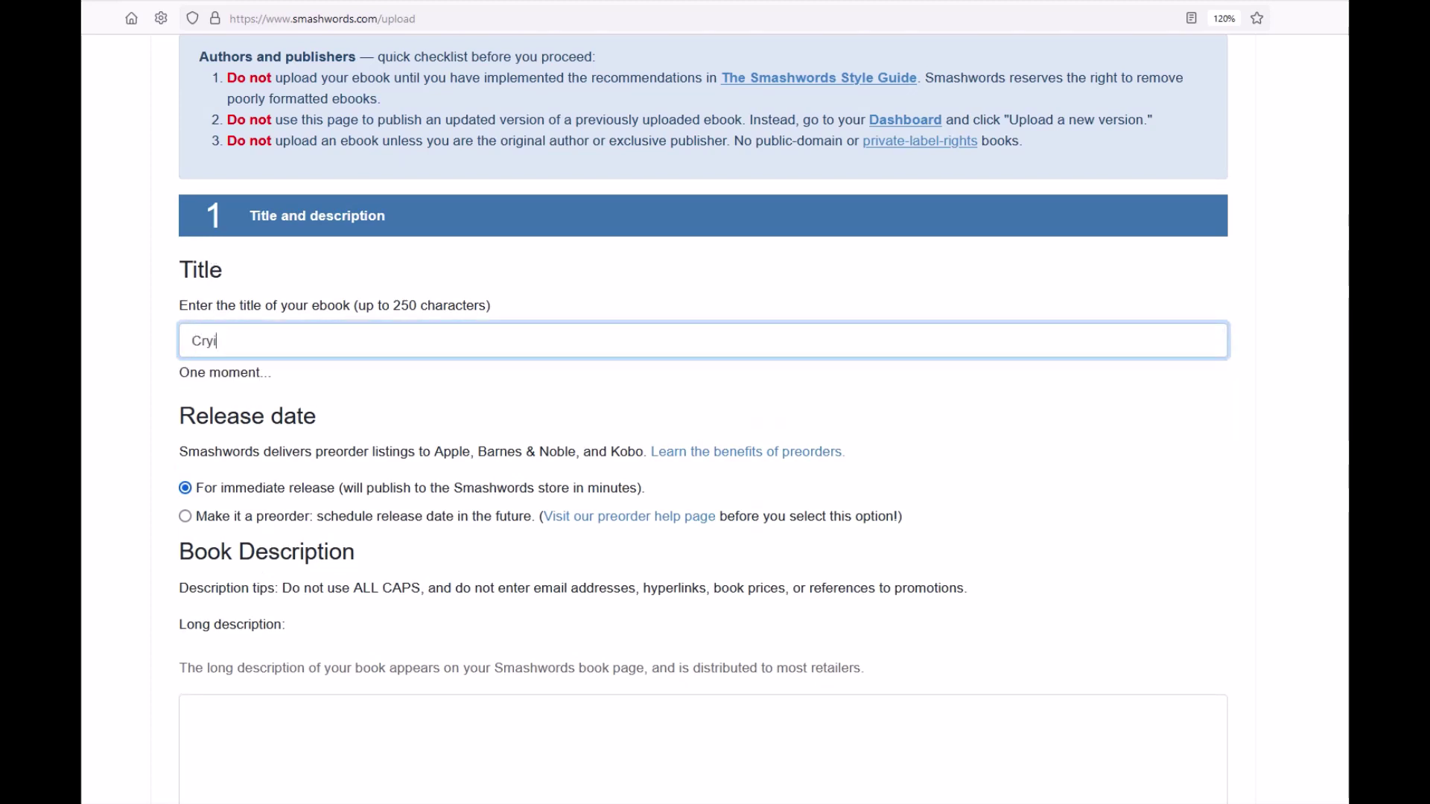
pyautogui.write('ng All the W')
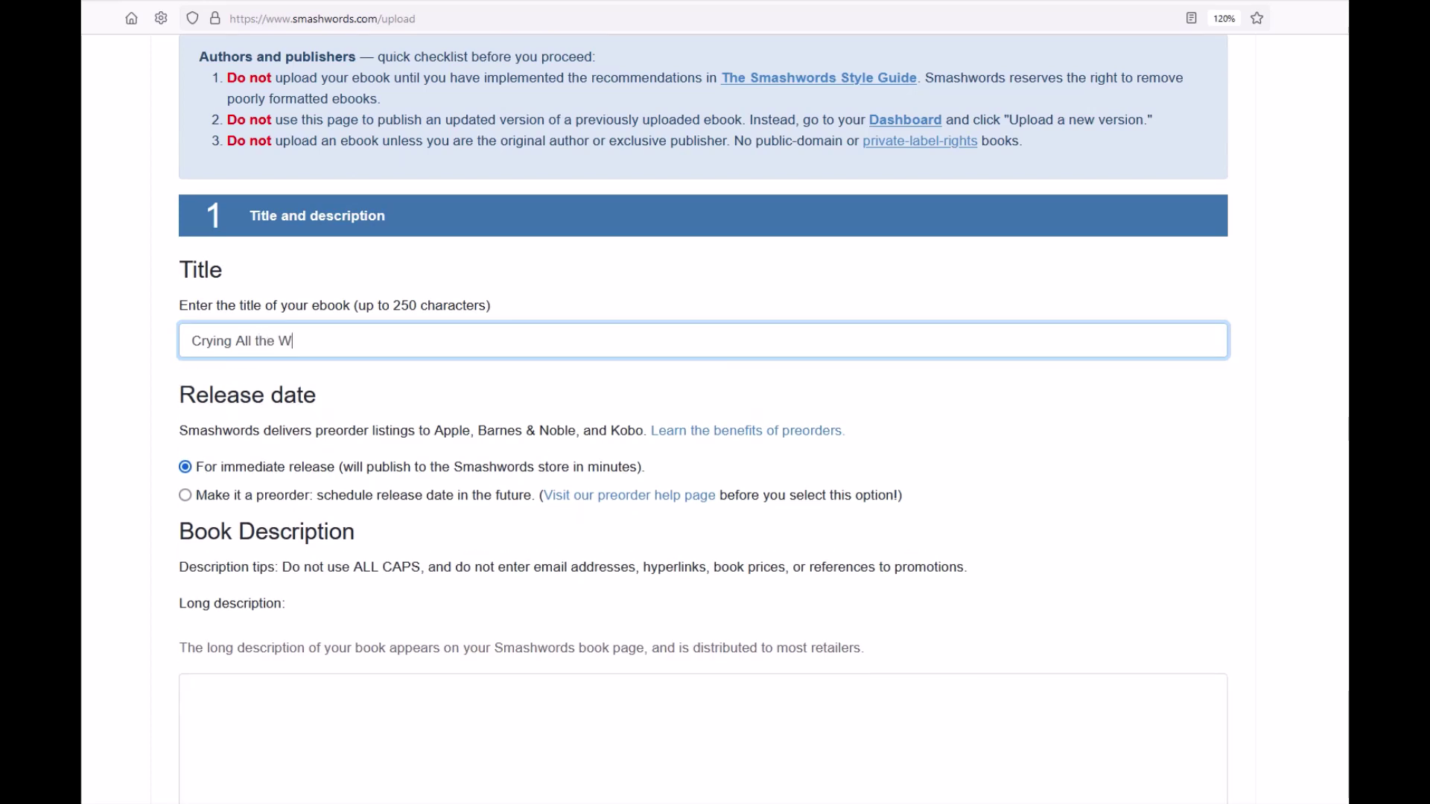
pyautogui.press('BackSpace')
pyautogui.press('BackSpace')
pyautogui.press('BackSpace')
pyautogui.write('The Way To The Bank')
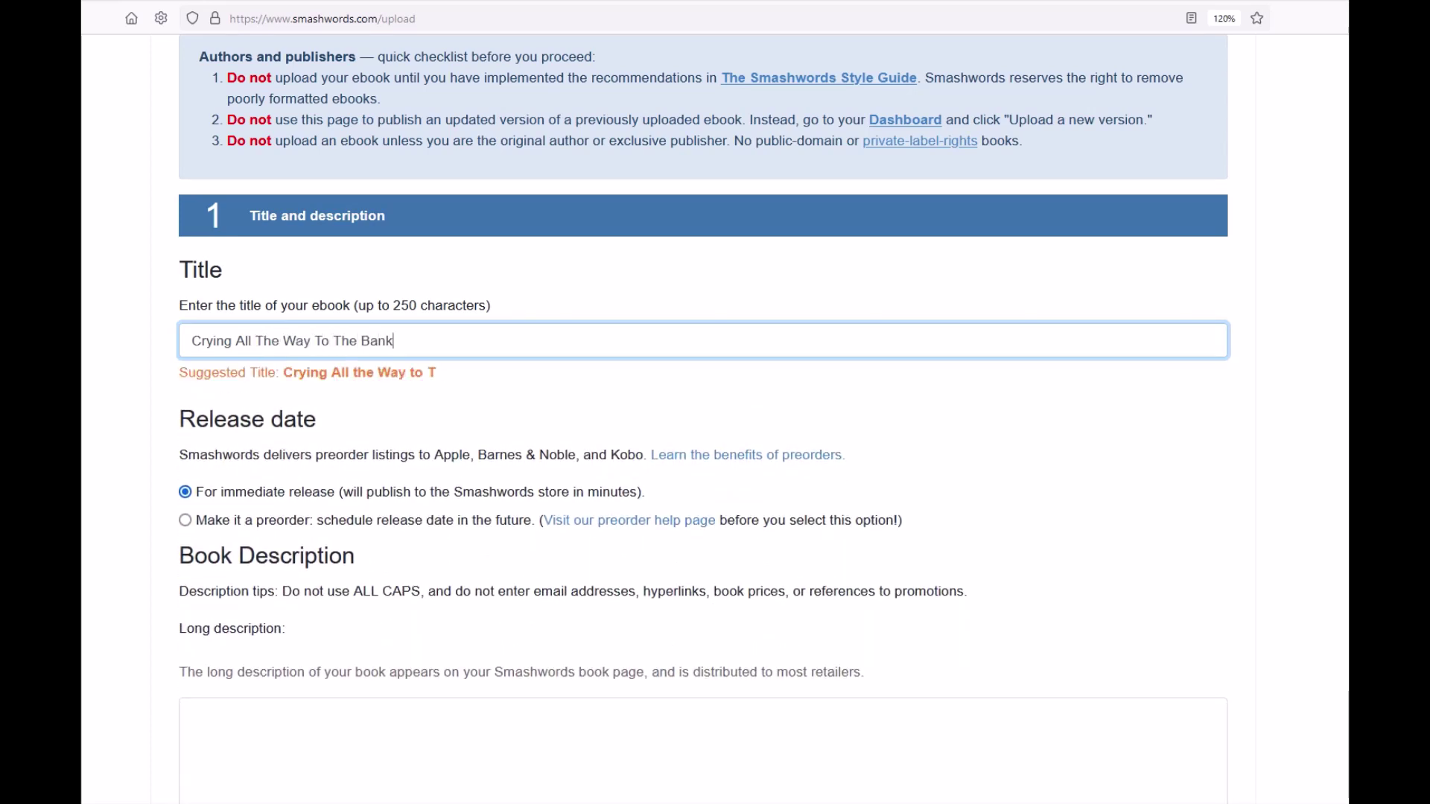
# - Review the release date options, the long and short description fields and the book language choice
pyautogui.scroll(-1, 703, 418)
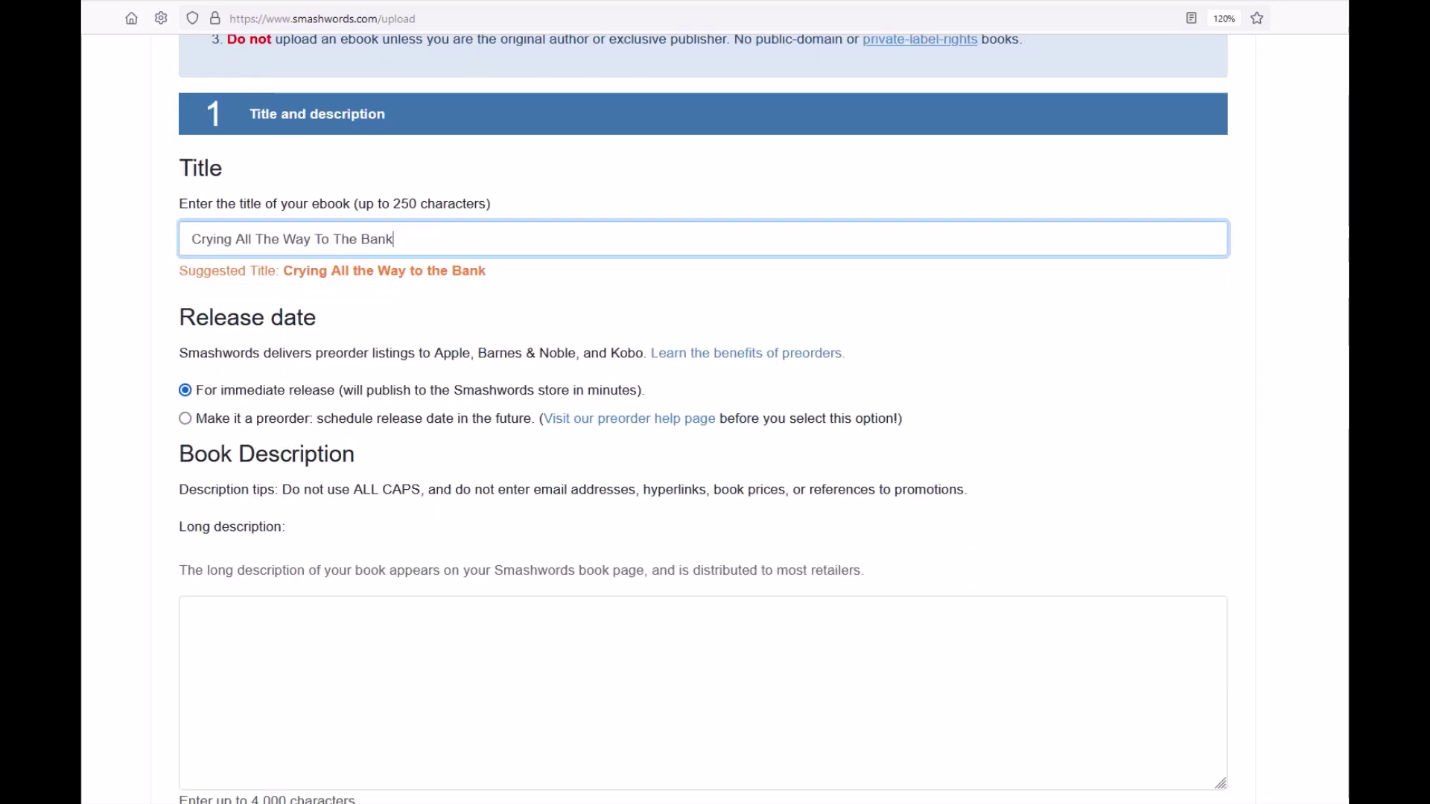
pyautogui.scroll(-2, 352, 410)
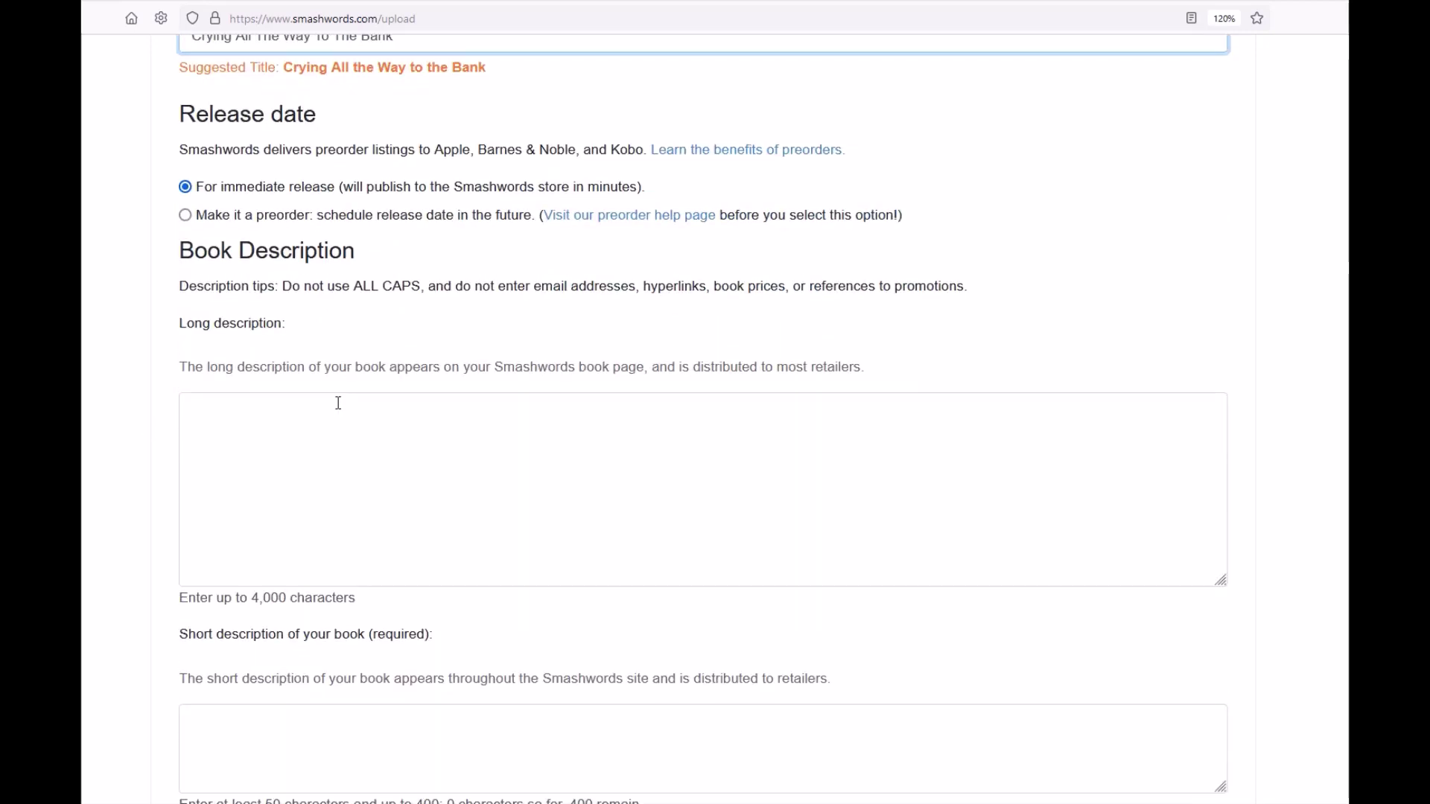
pyautogui.click(285, 427)
pyautogui.scroll(-3, 239, 447)
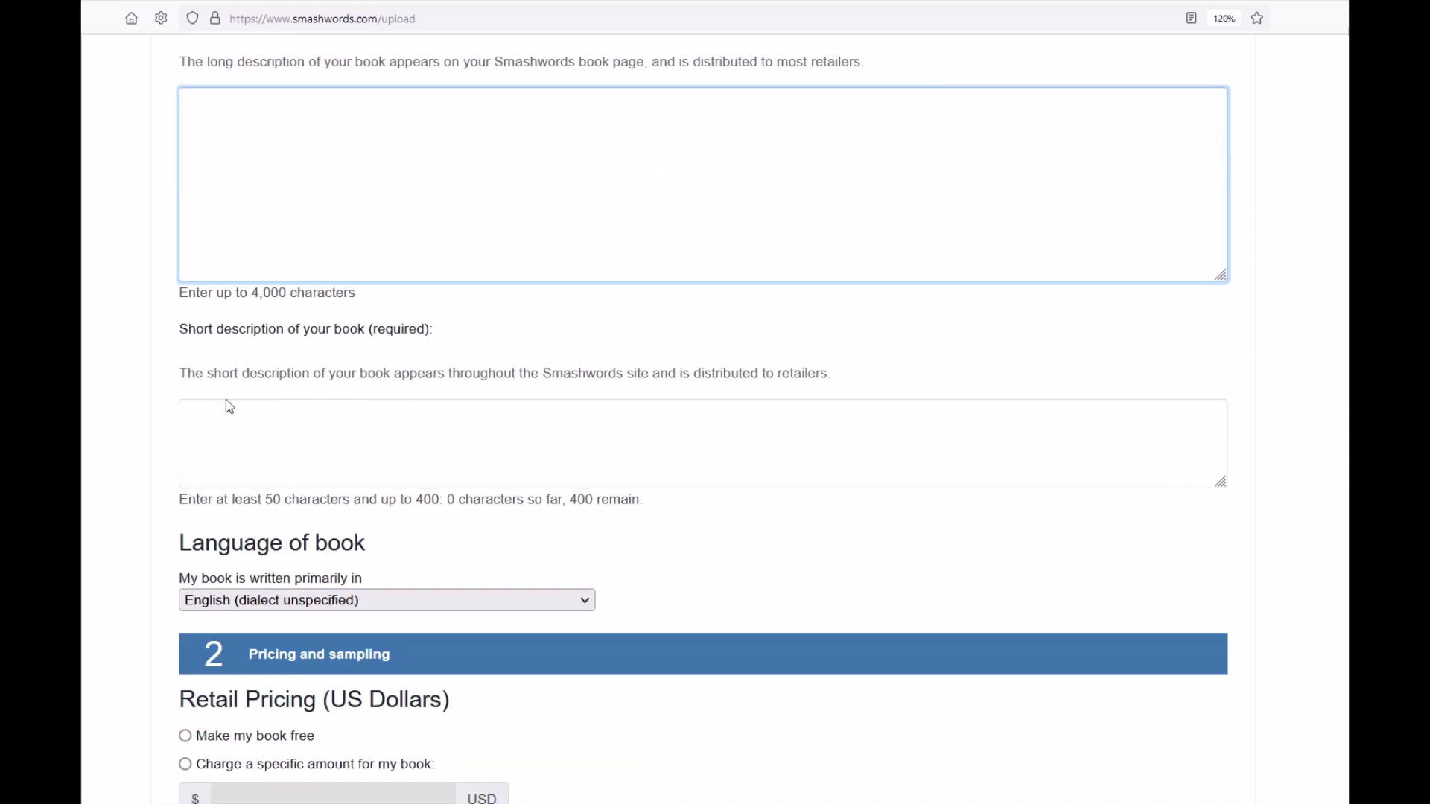
pyautogui.click(211, 418)
pyautogui.scroll(-2, 212, 414)
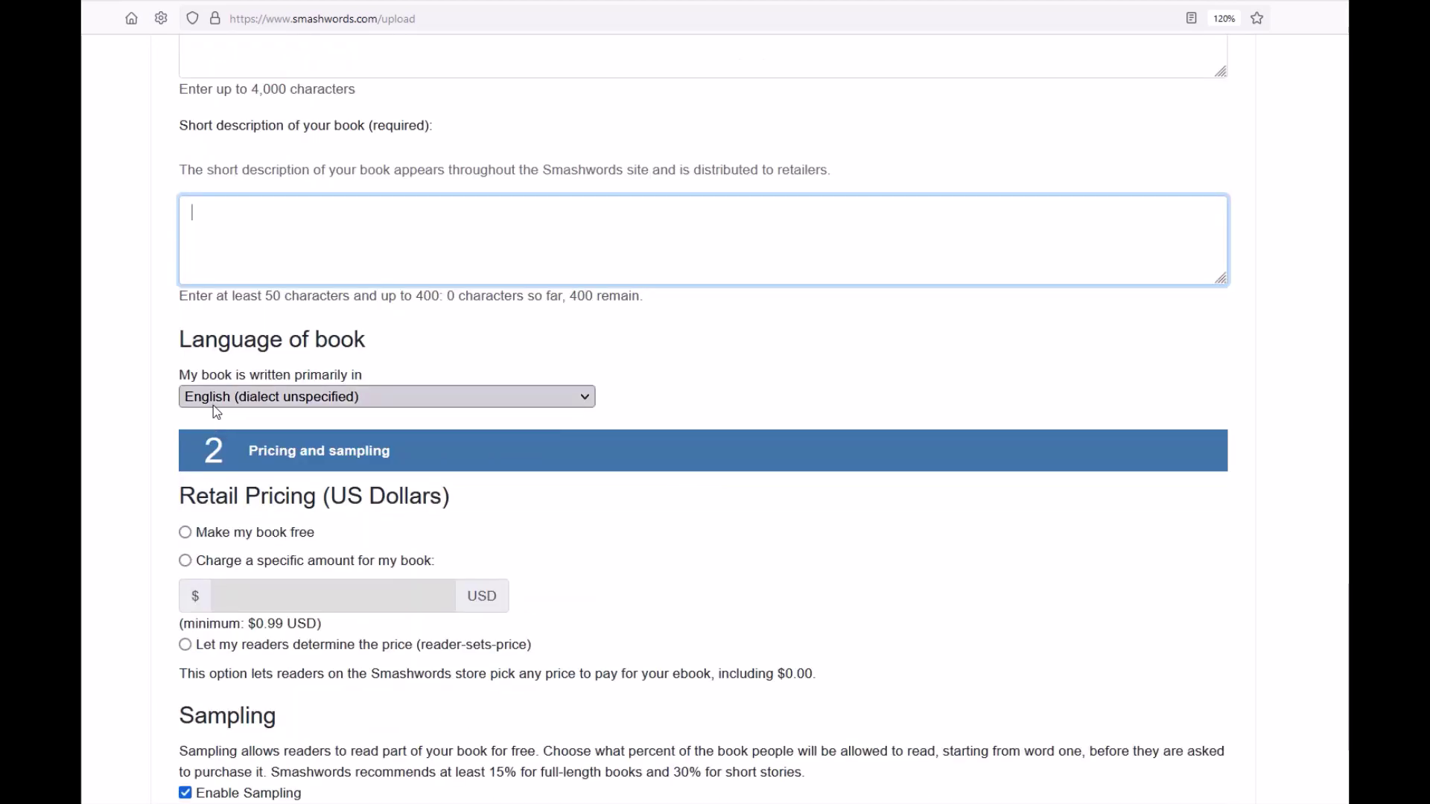
pyautogui.click(213, 405)
pyautogui.click(217, 448)
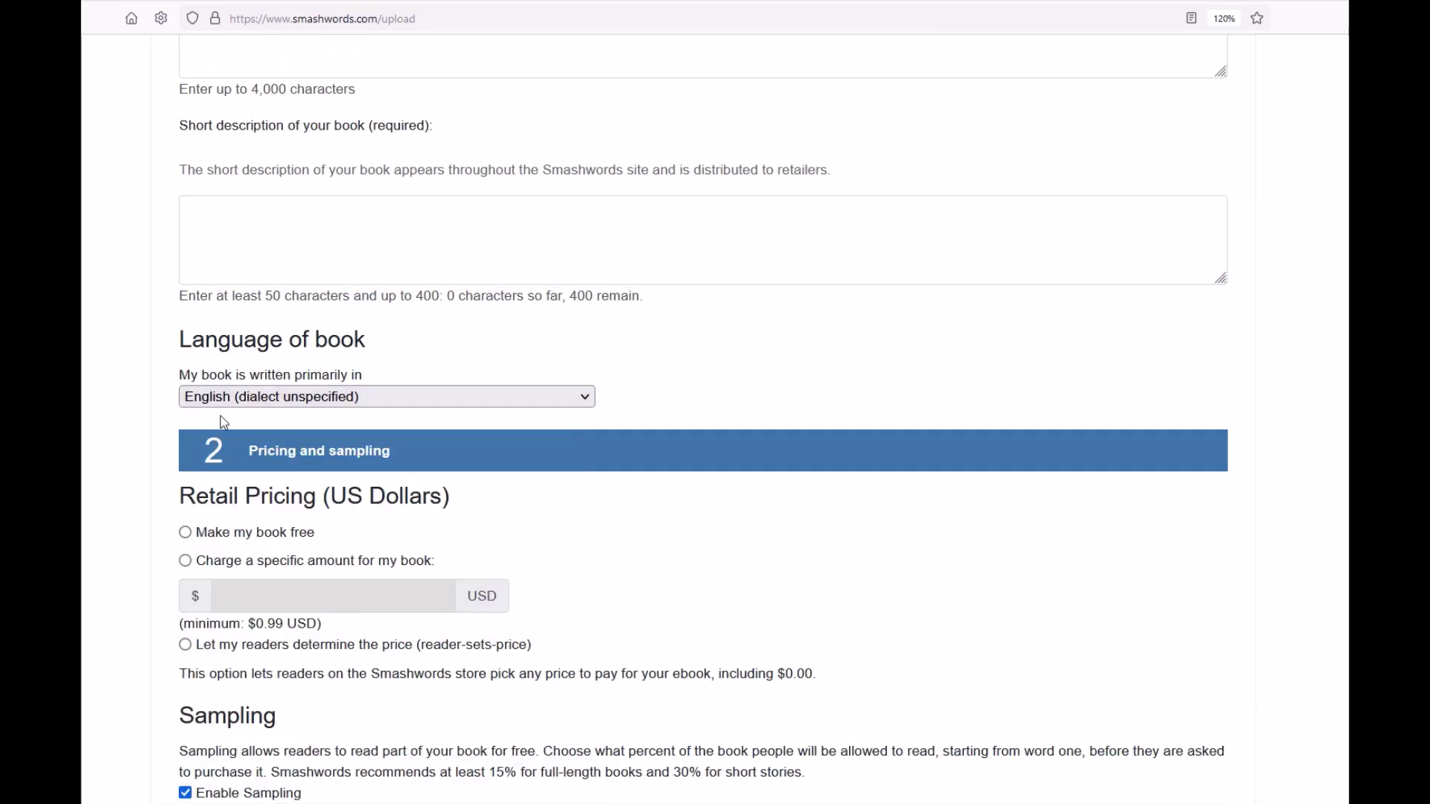
# - Choose to charge a specific amount for the book and set the price to .99 USD
pyautogui.scroll(-2, 216, 403)
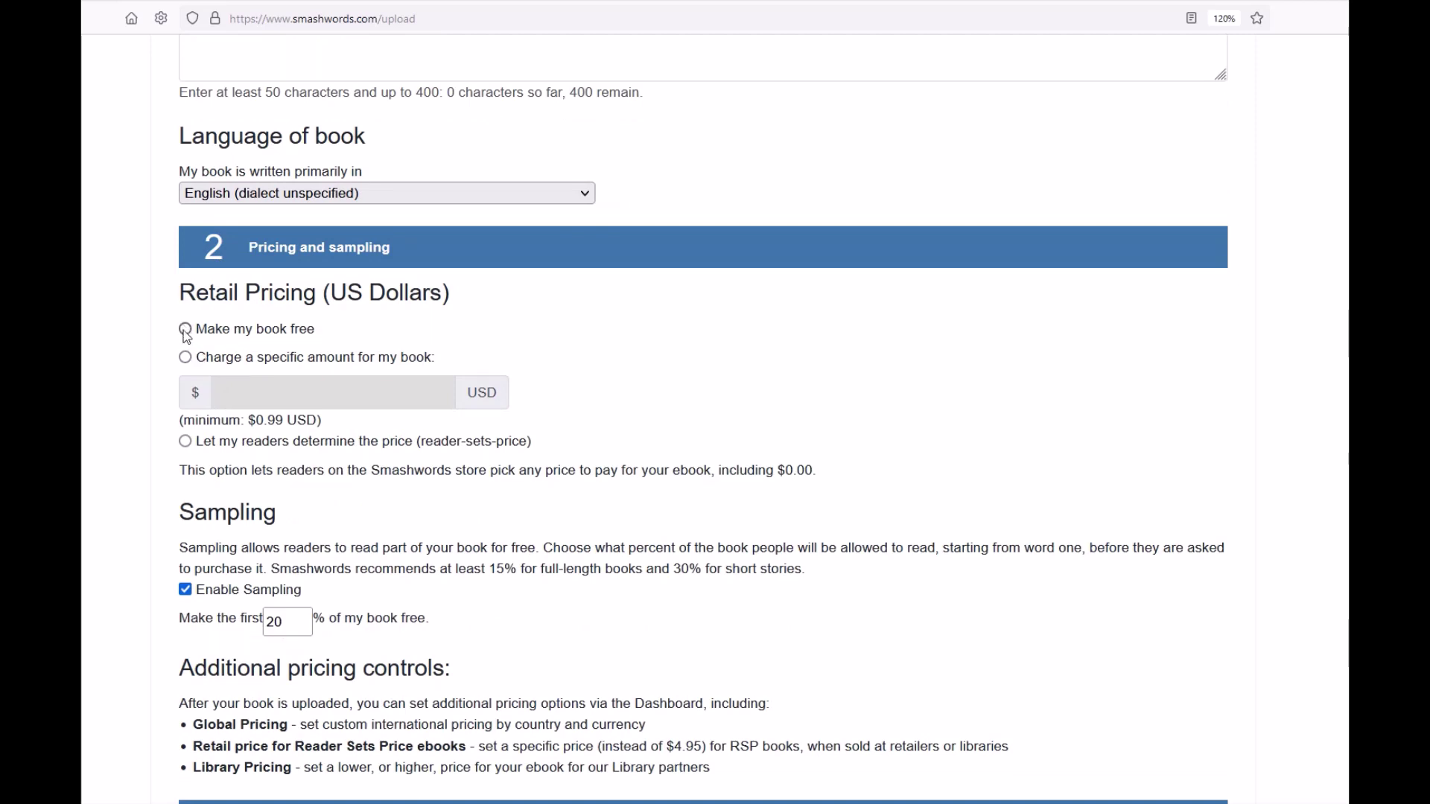
pyautogui.click(185, 357)
pyautogui.click(223, 393)
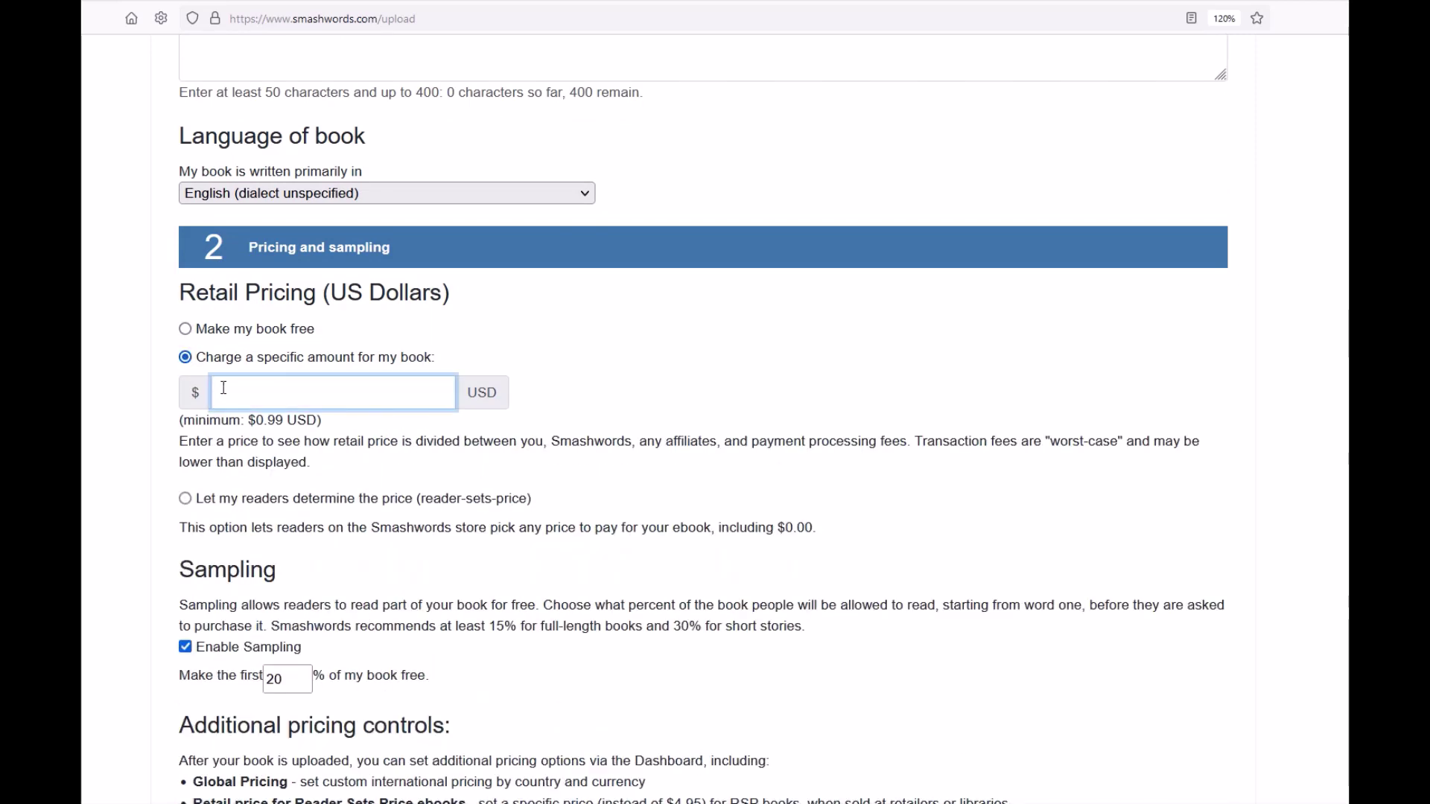
pyautogui.write('.99')
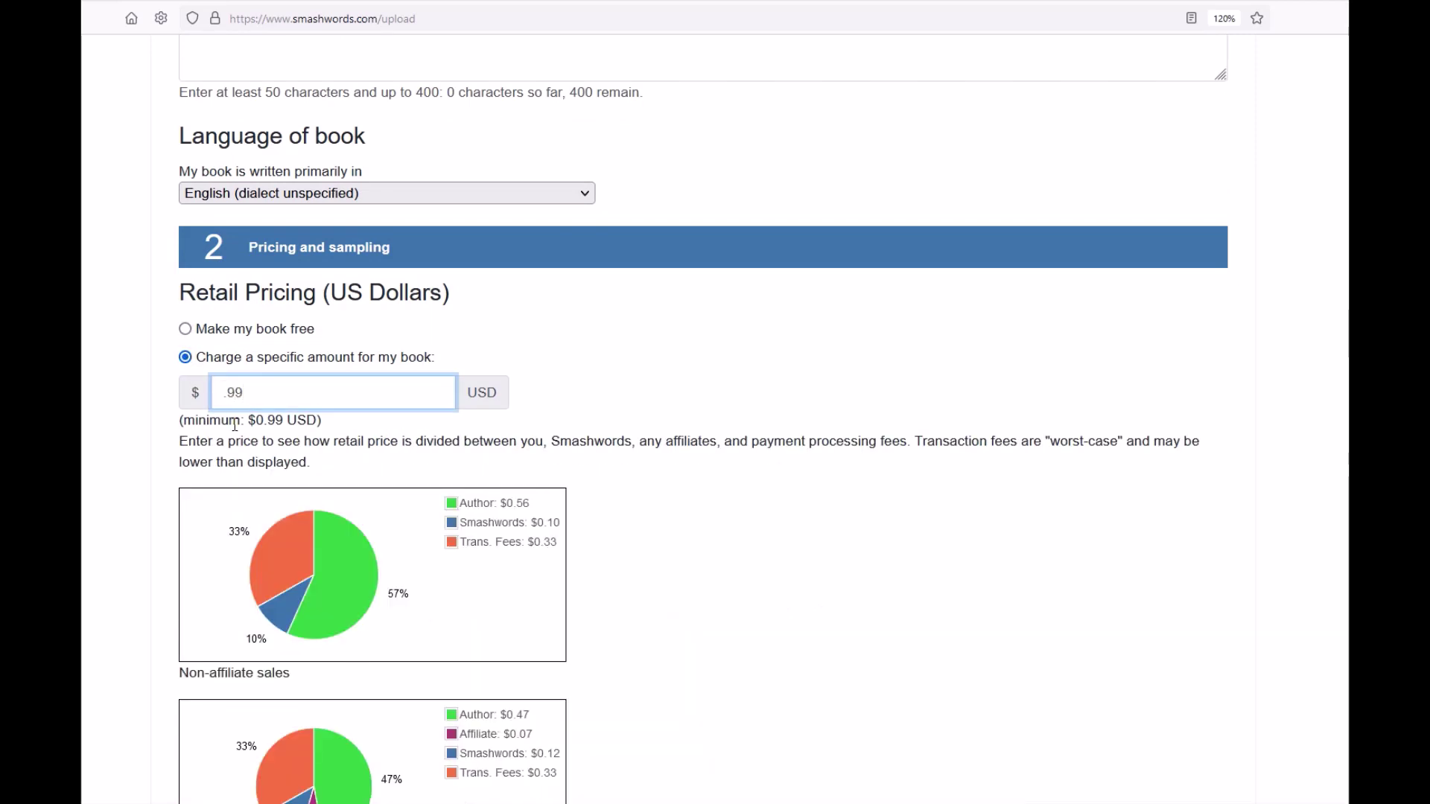
# - Look through the revenue share charts and set the free sample to the first 10% of the book
pyautogui.scroll(-10, 492, 411)
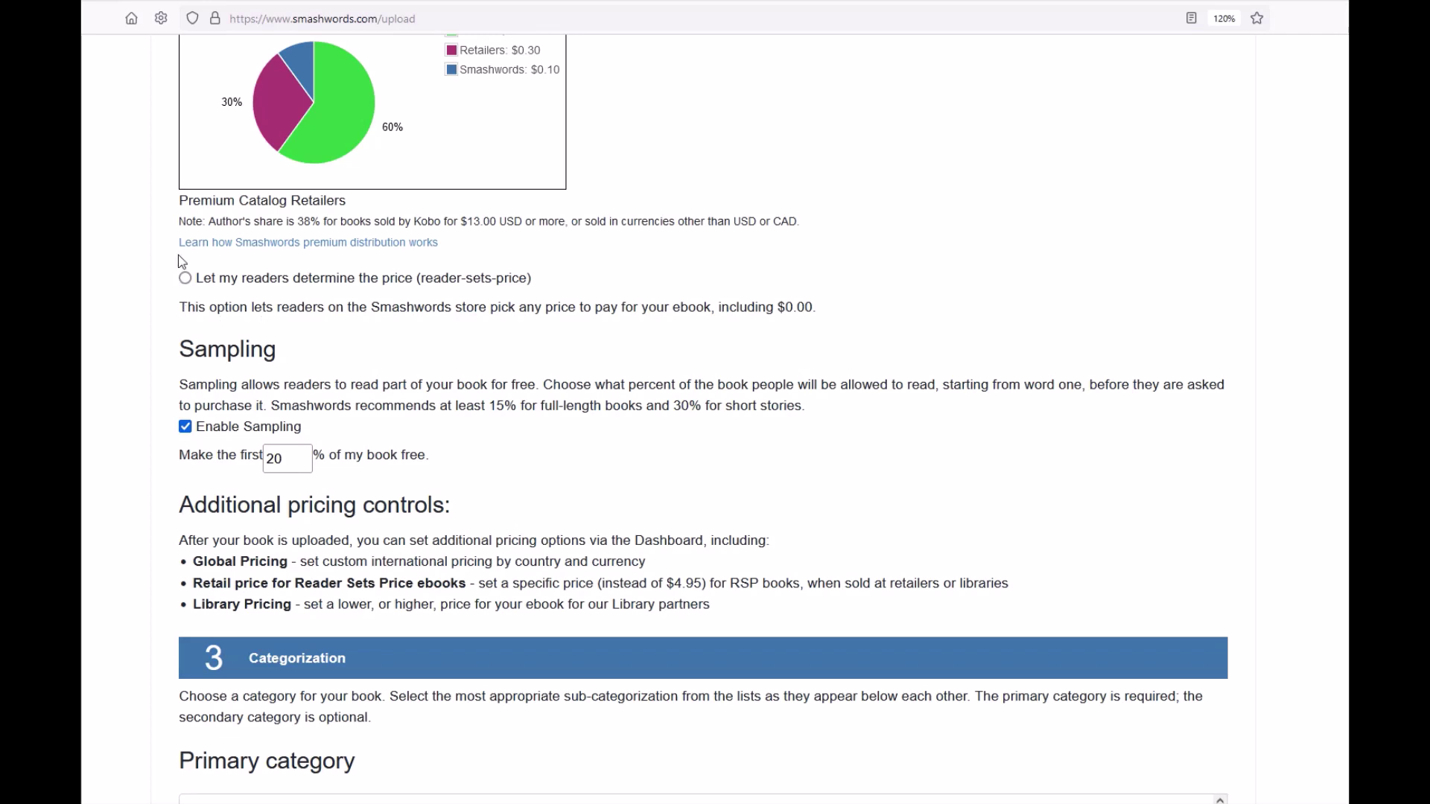
pyautogui.scroll(-2, 182, 261)
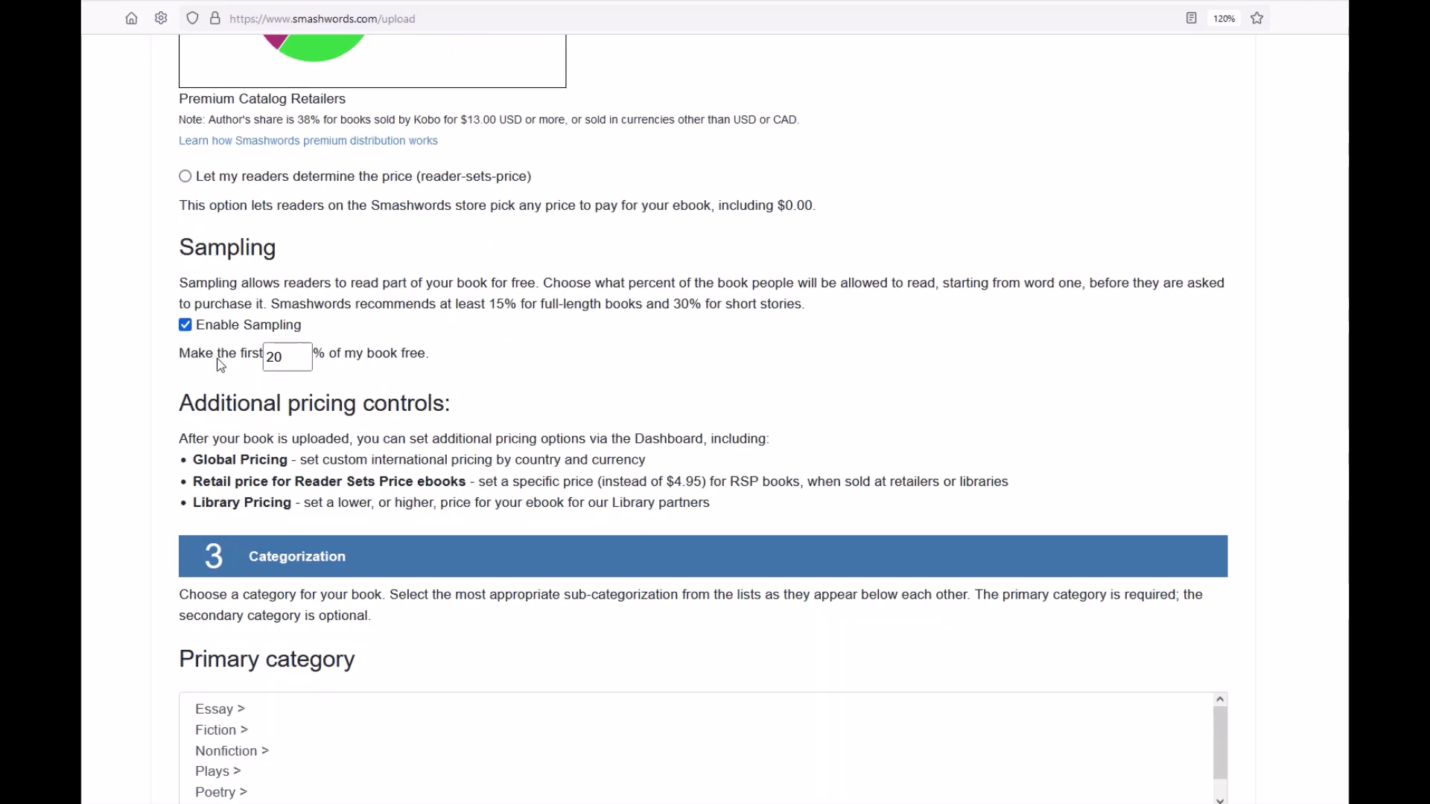
pyautogui.doubleClick(283, 358)
pyautogui.write('10')
pyautogui.hotkey('ctrl', 'a')
# - Set the primary category to Fiction, Mystery & detective, General
pyautogui.scroll(-2, 232, 365)
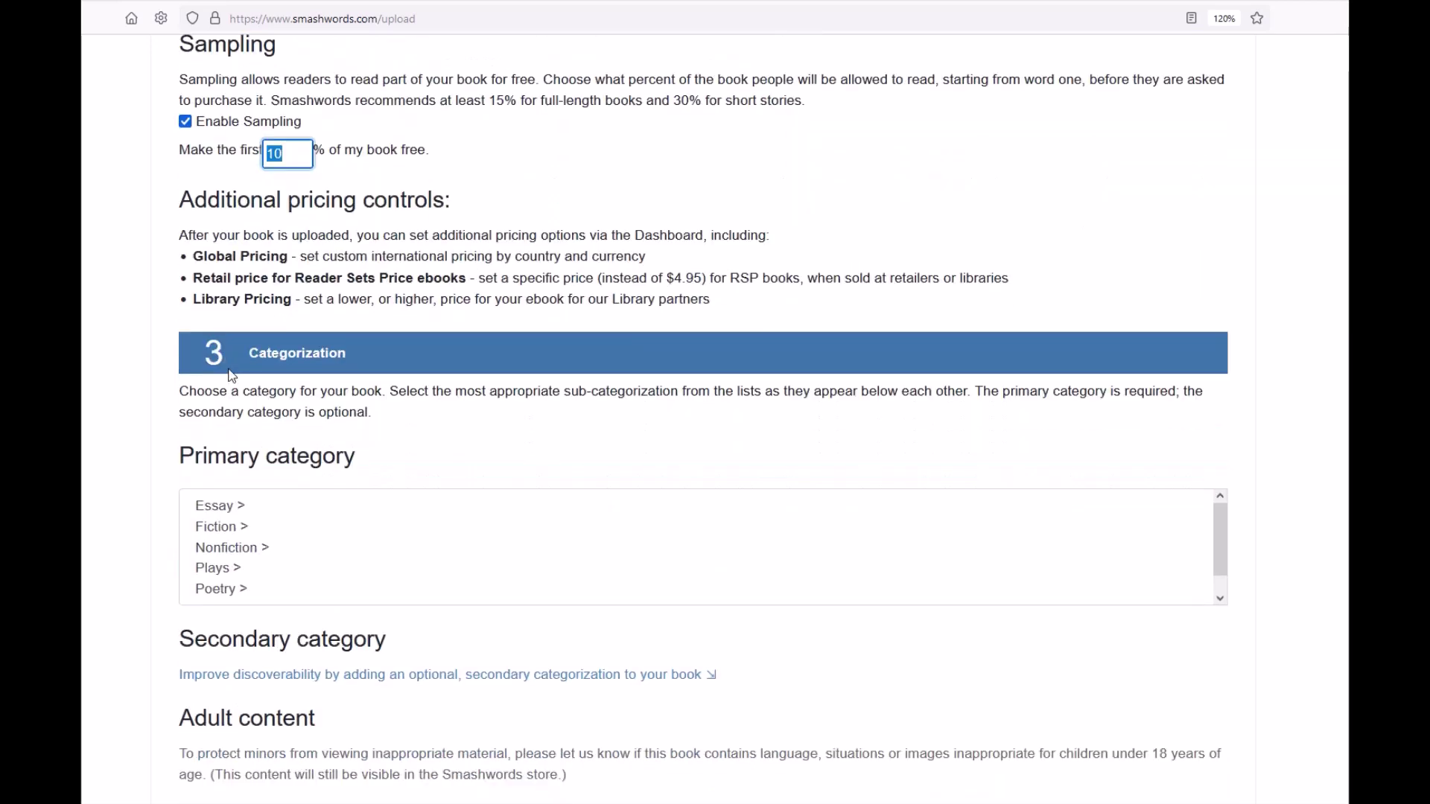
pyautogui.scroll(-1, 233, 319)
pyautogui.scroll(-1, 231, 391)
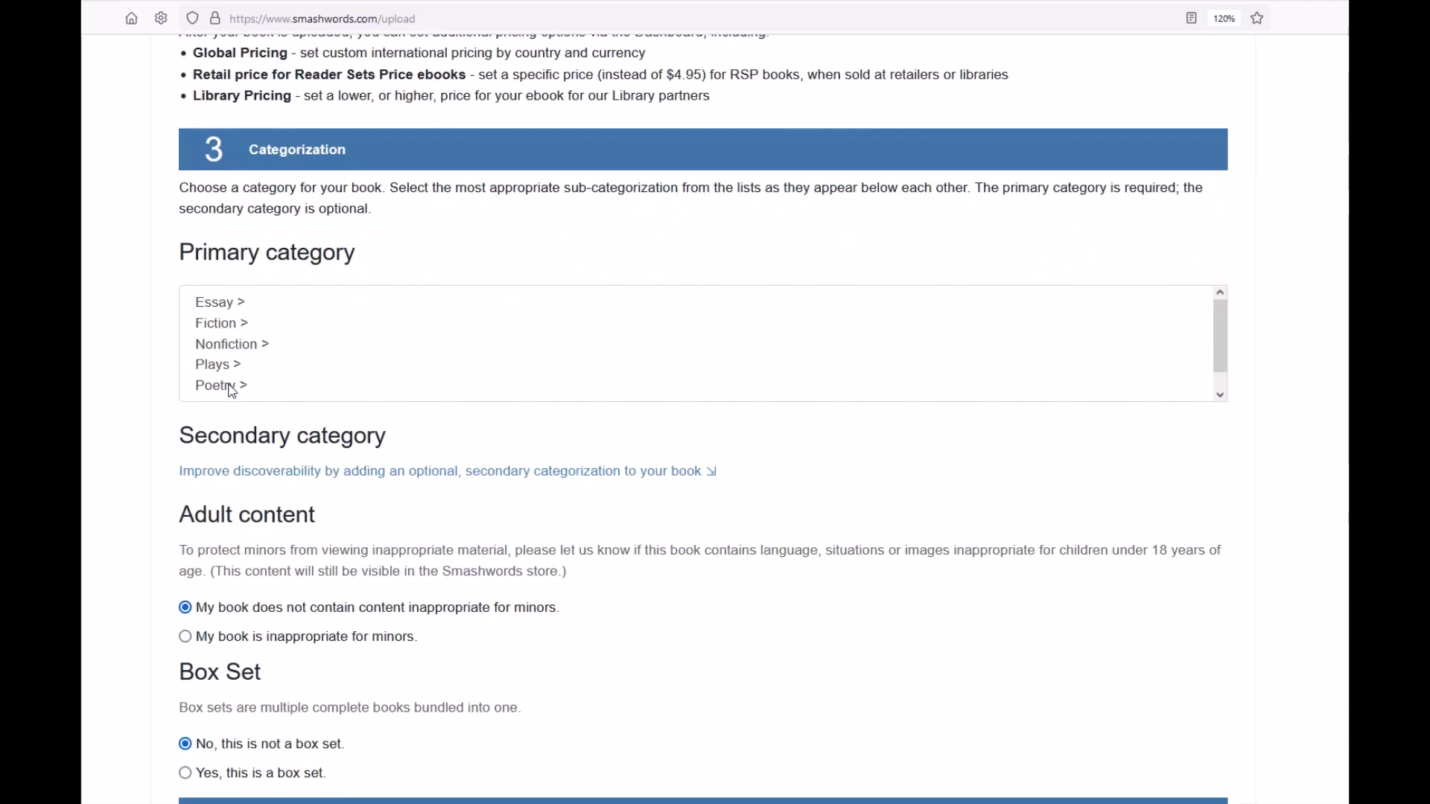
pyautogui.click(224, 326)
pyautogui.scroll(-3, 220, 421)
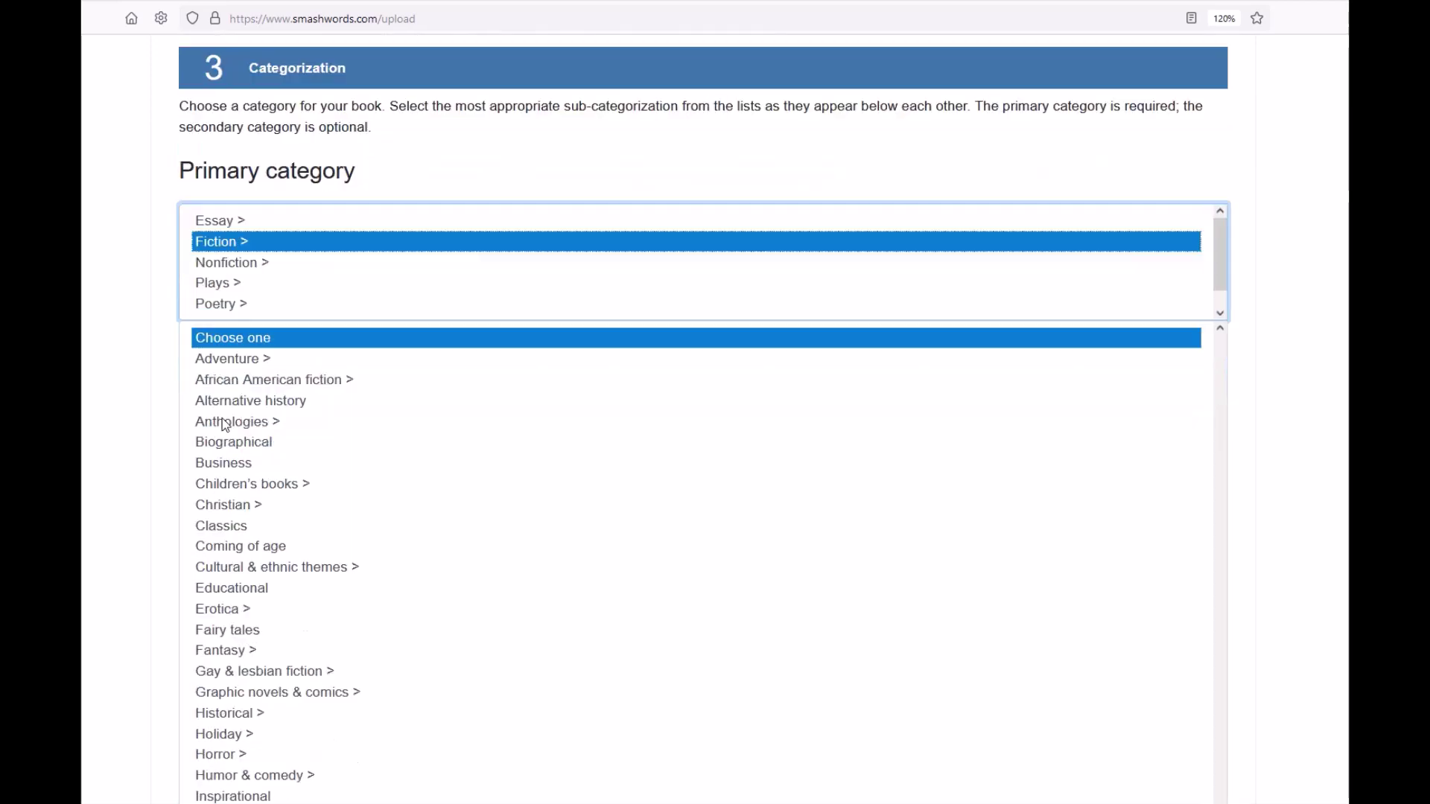
pyautogui.scroll(-2, 212, 439)
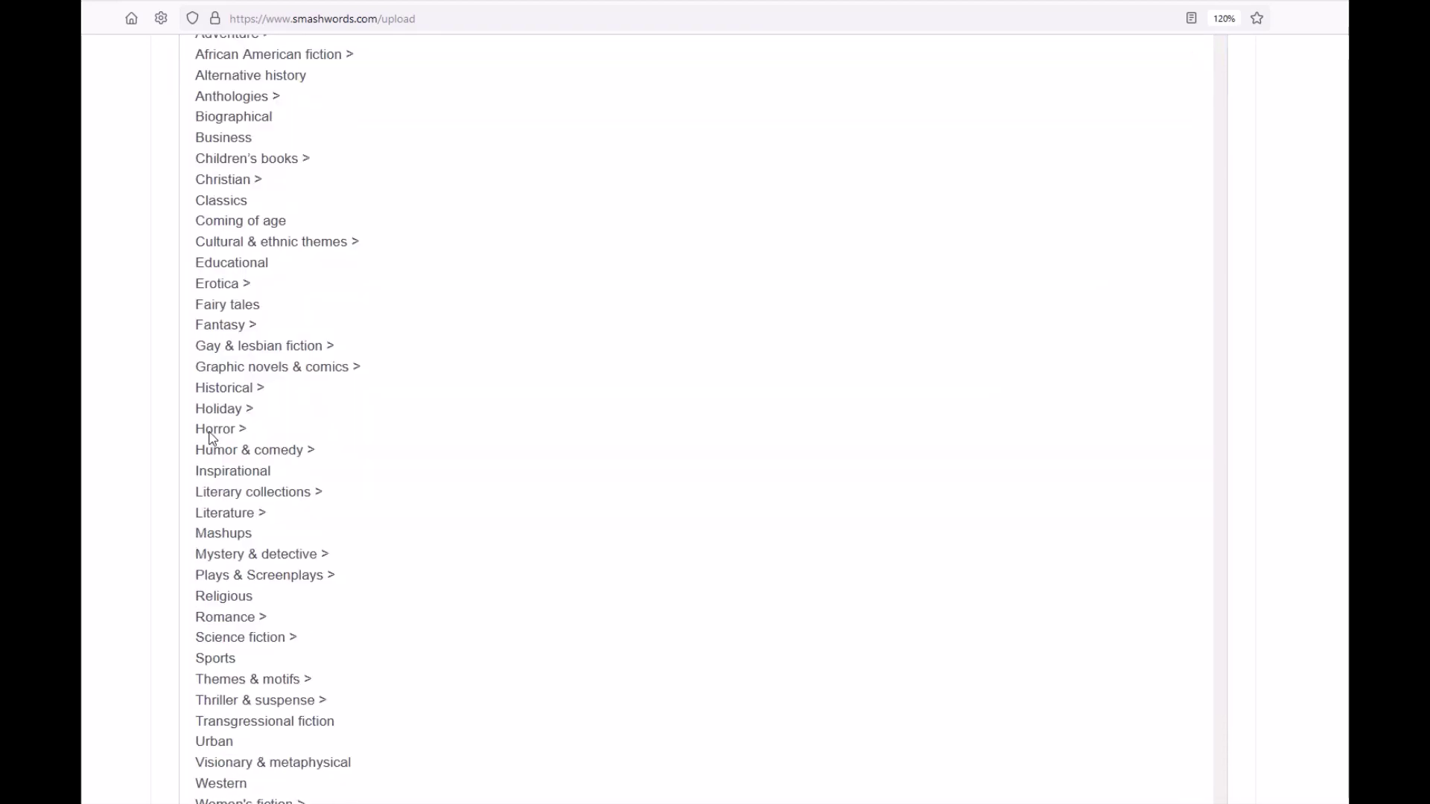
pyautogui.click(219, 455)
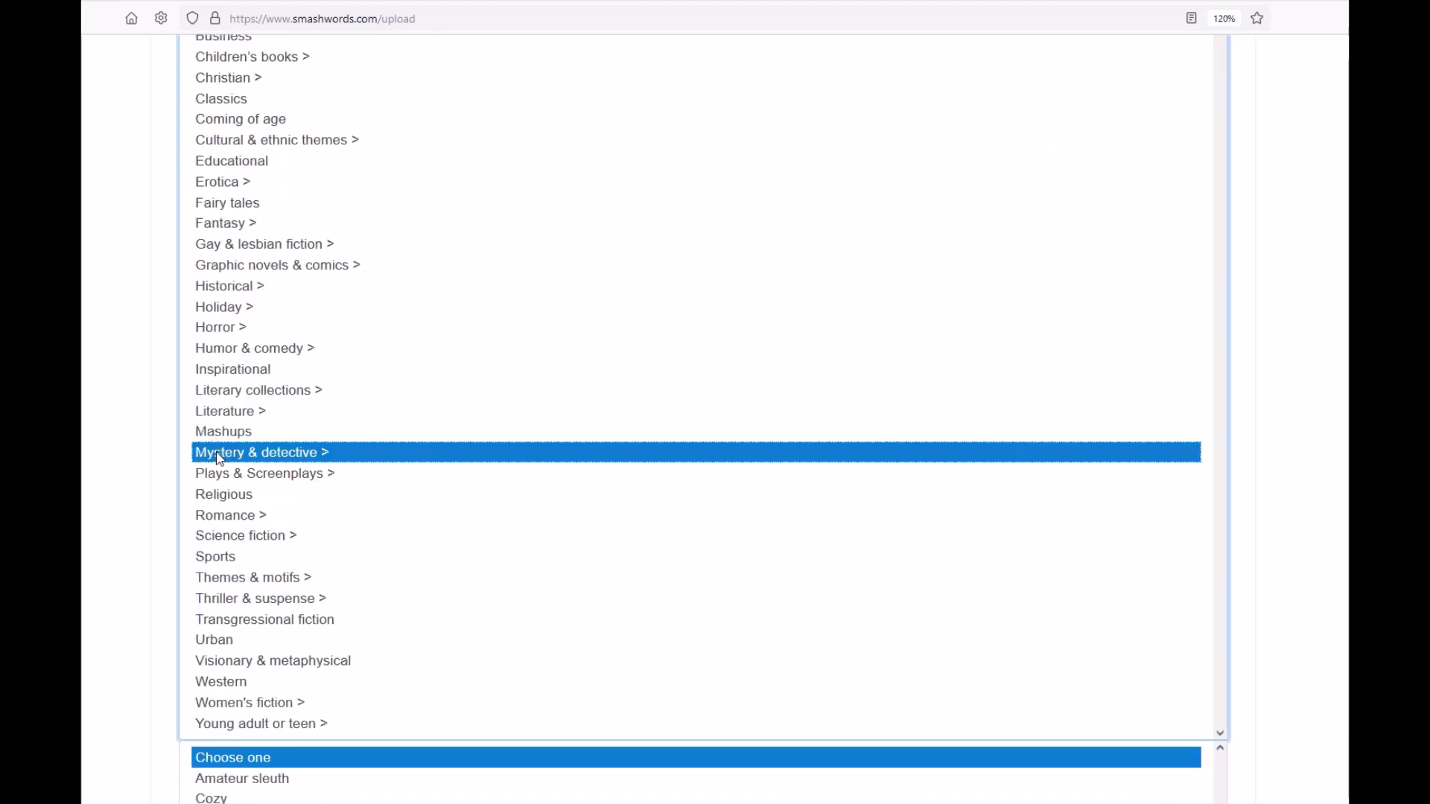
pyautogui.scroll(-3, 169, 466)
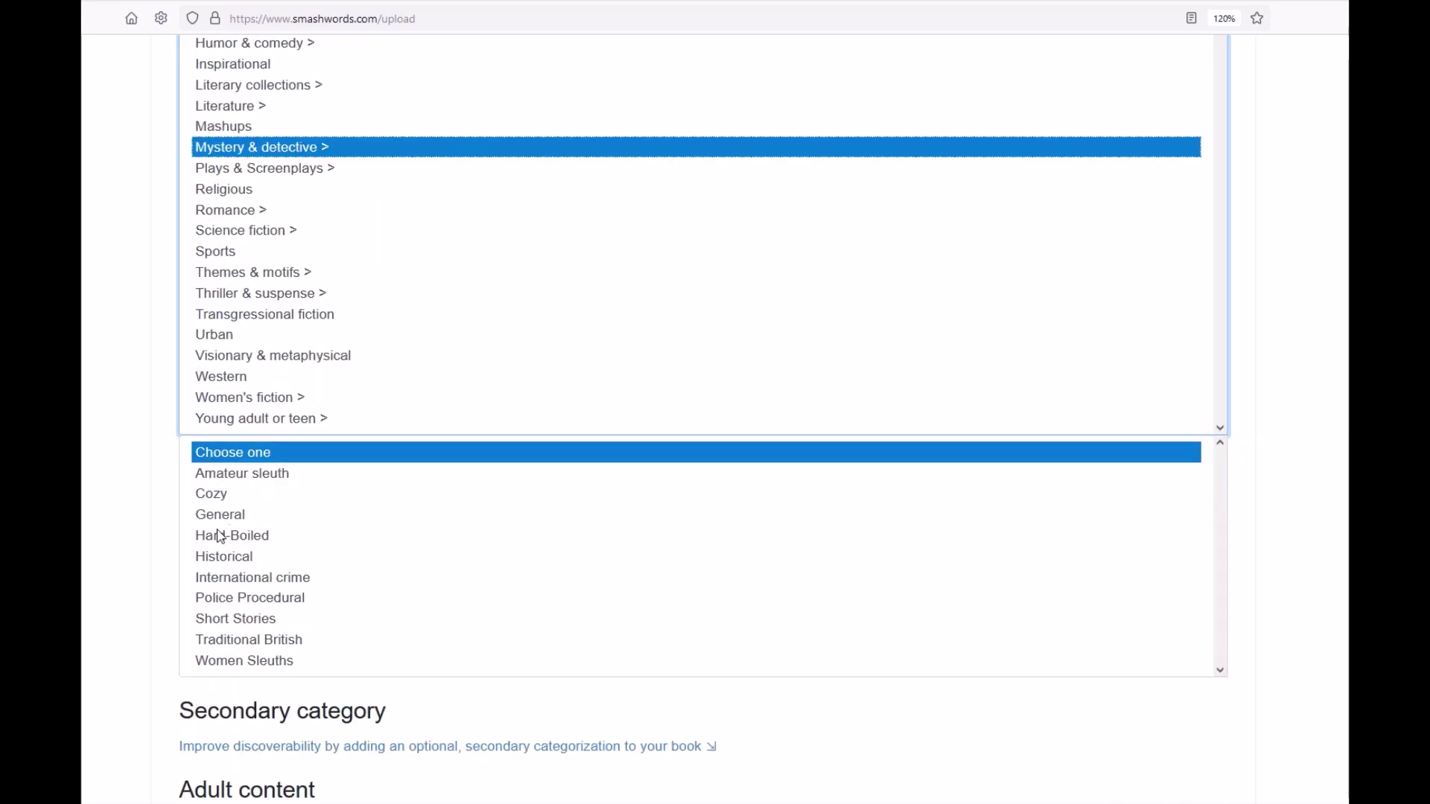
pyautogui.click(187, 533)
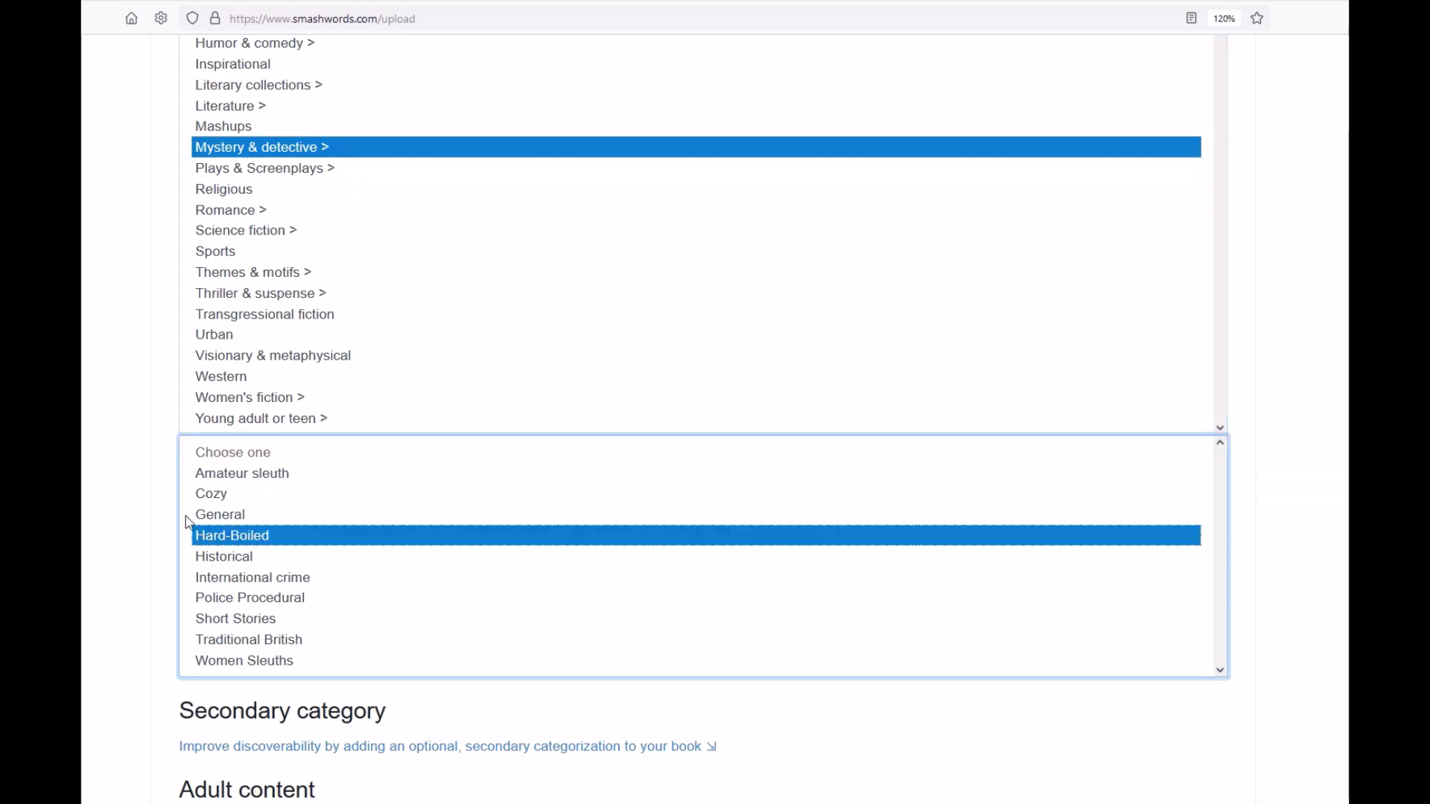
pyautogui.click(187, 515)
# - Add a secondary category of Fiction, Mystery & detective, Short Stories
pyautogui.scroll(-4, 135, 477)
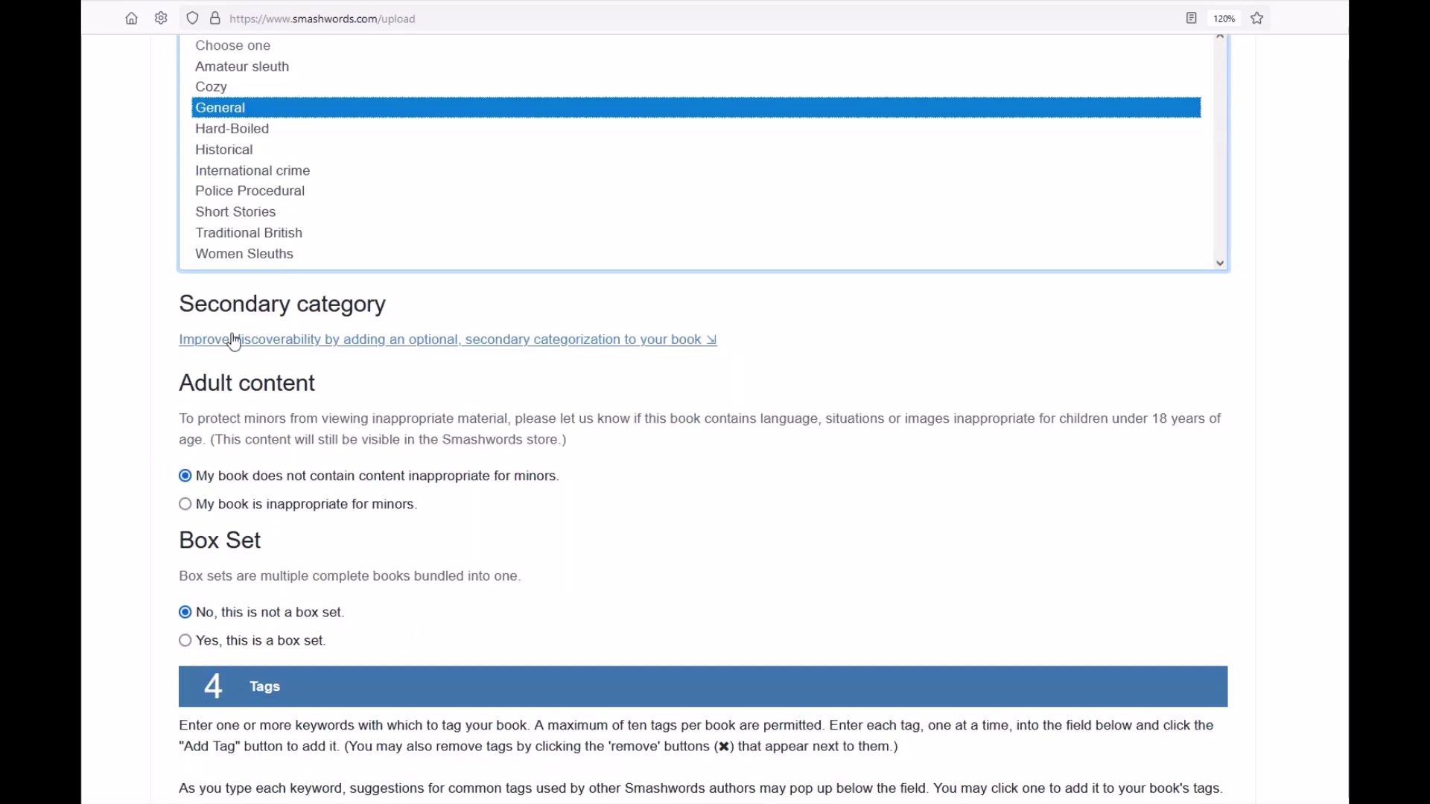
pyautogui.click(226, 341)
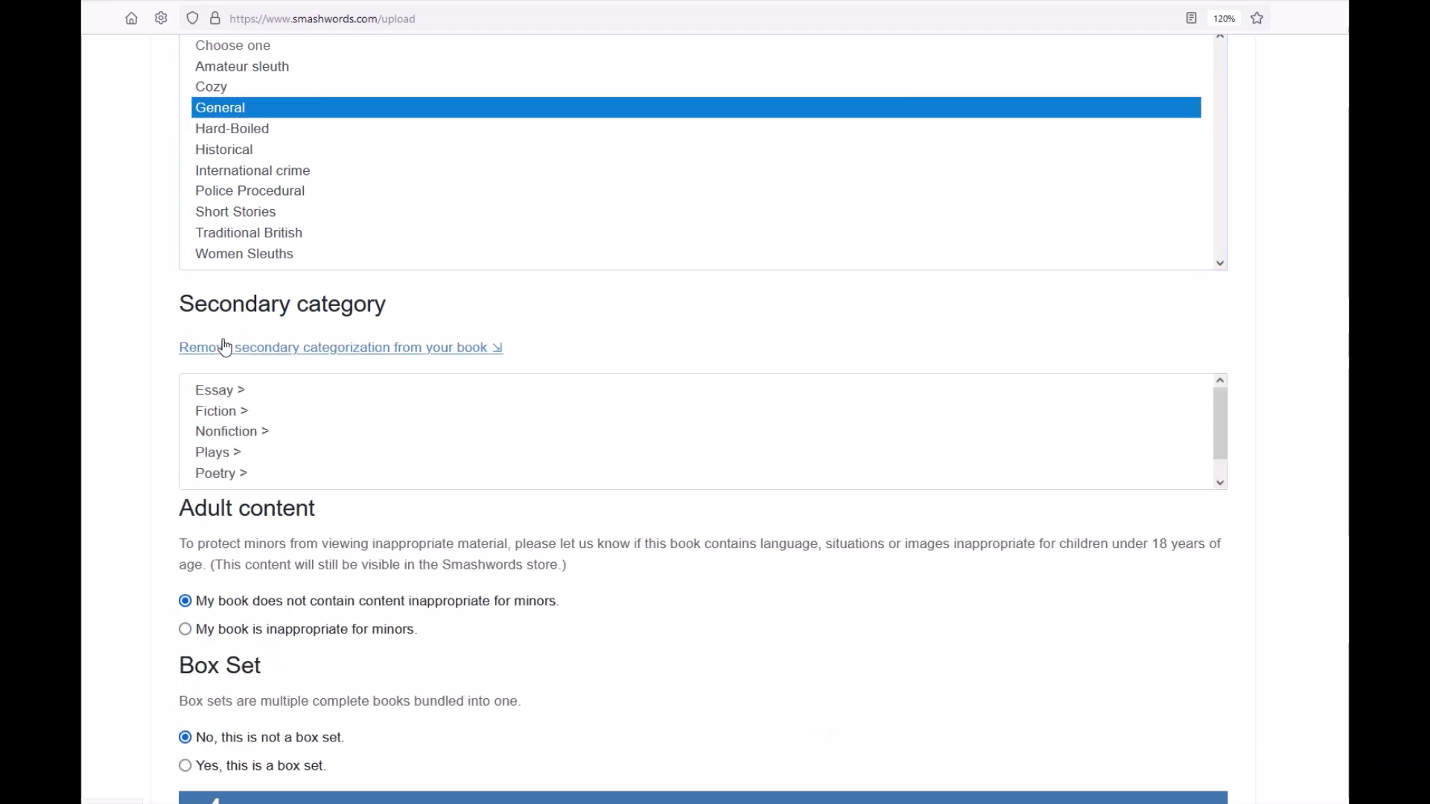
pyautogui.click(209, 411)
pyautogui.scroll(-1, 221, 480)
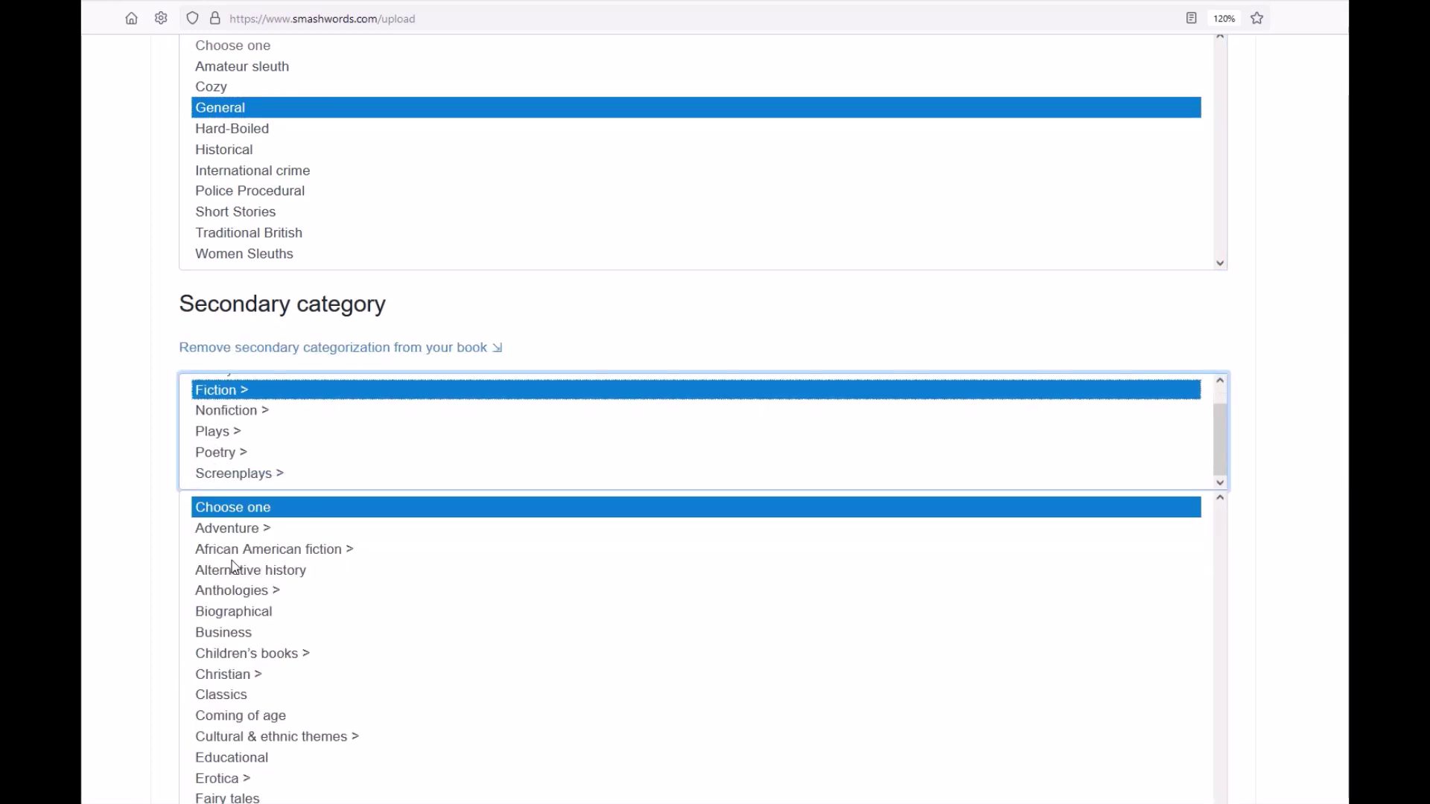
pyautogui.scroll(-4, 223, 678)
pyautogui.click(220, 642)
pyautogui.scroll(-2, 211, 583)
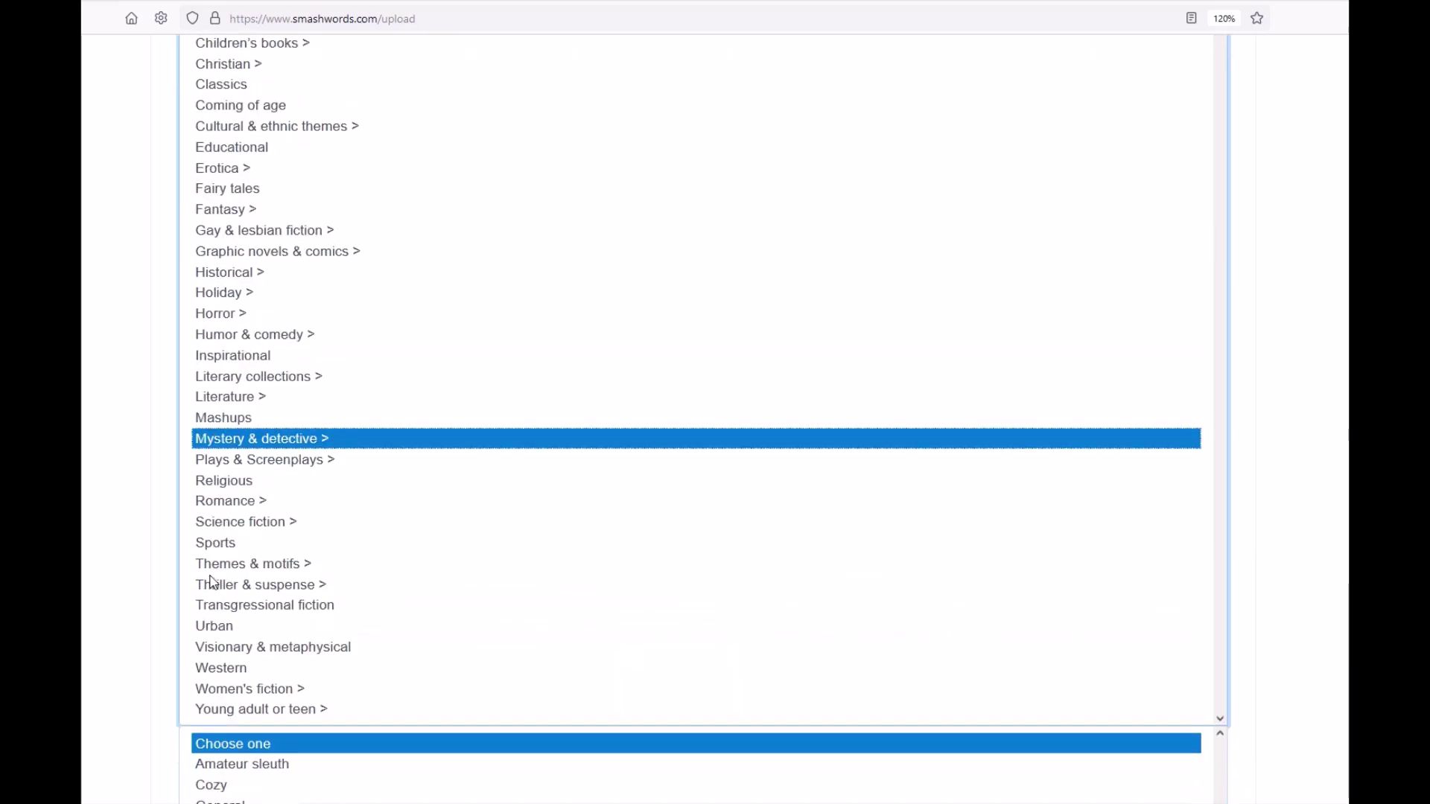
pyautogui.scroll(-4, 233, 463)
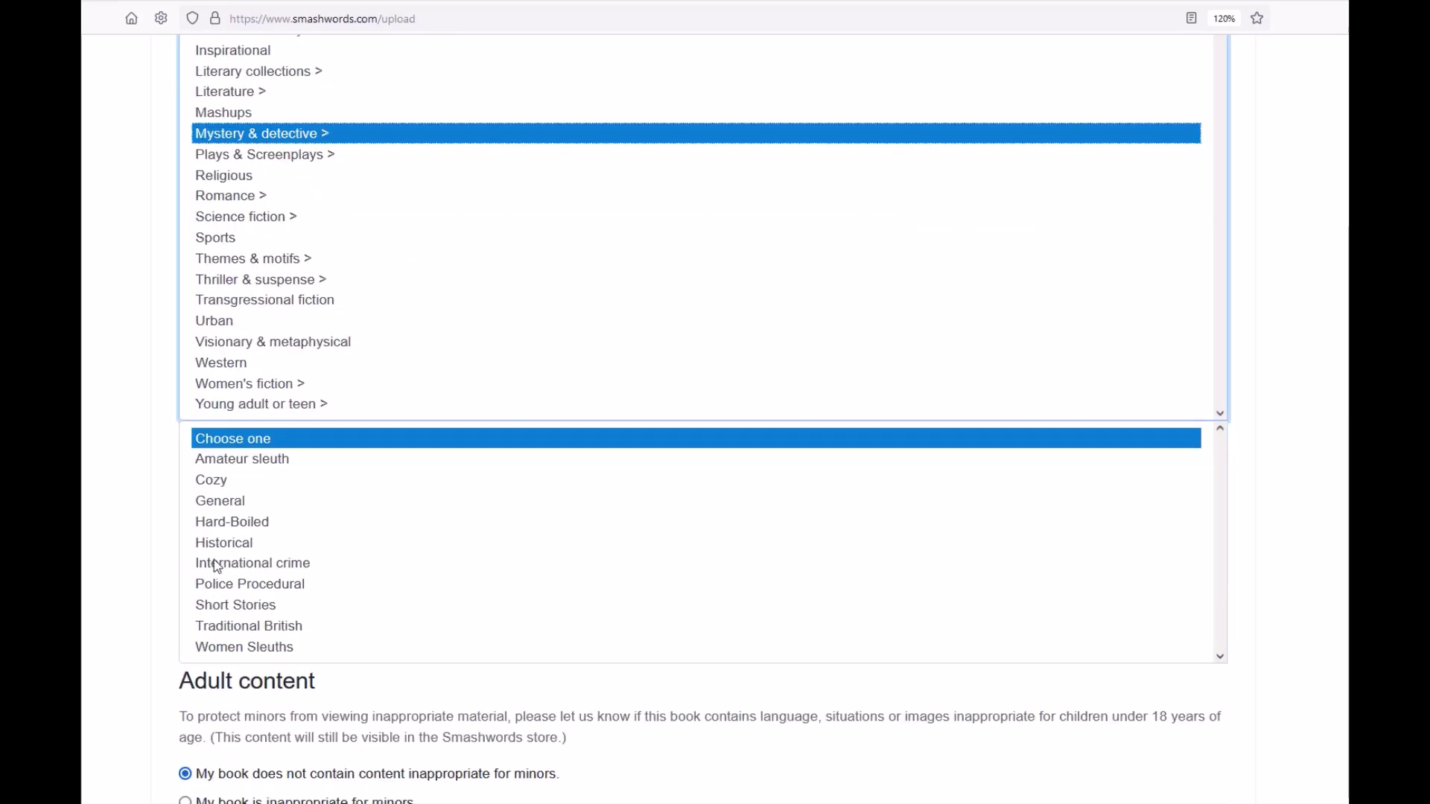
pyautogui.click(216, 604)
# - Review the adult content and box set options, the tag entry field and the cover image requirements
pyautogui.scroll(-4, 137, 512)
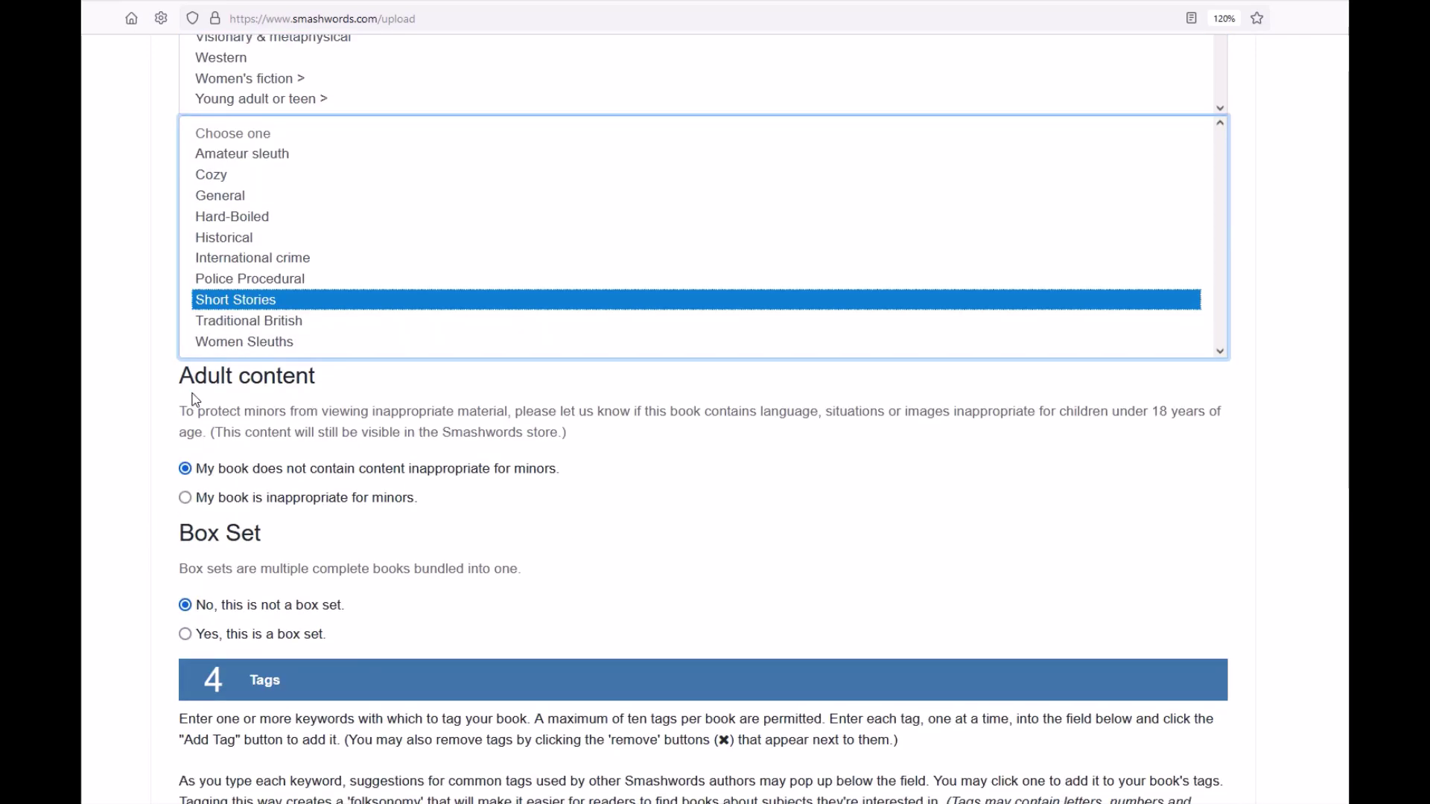
pyautogui.scroll(-3, 202, 497)
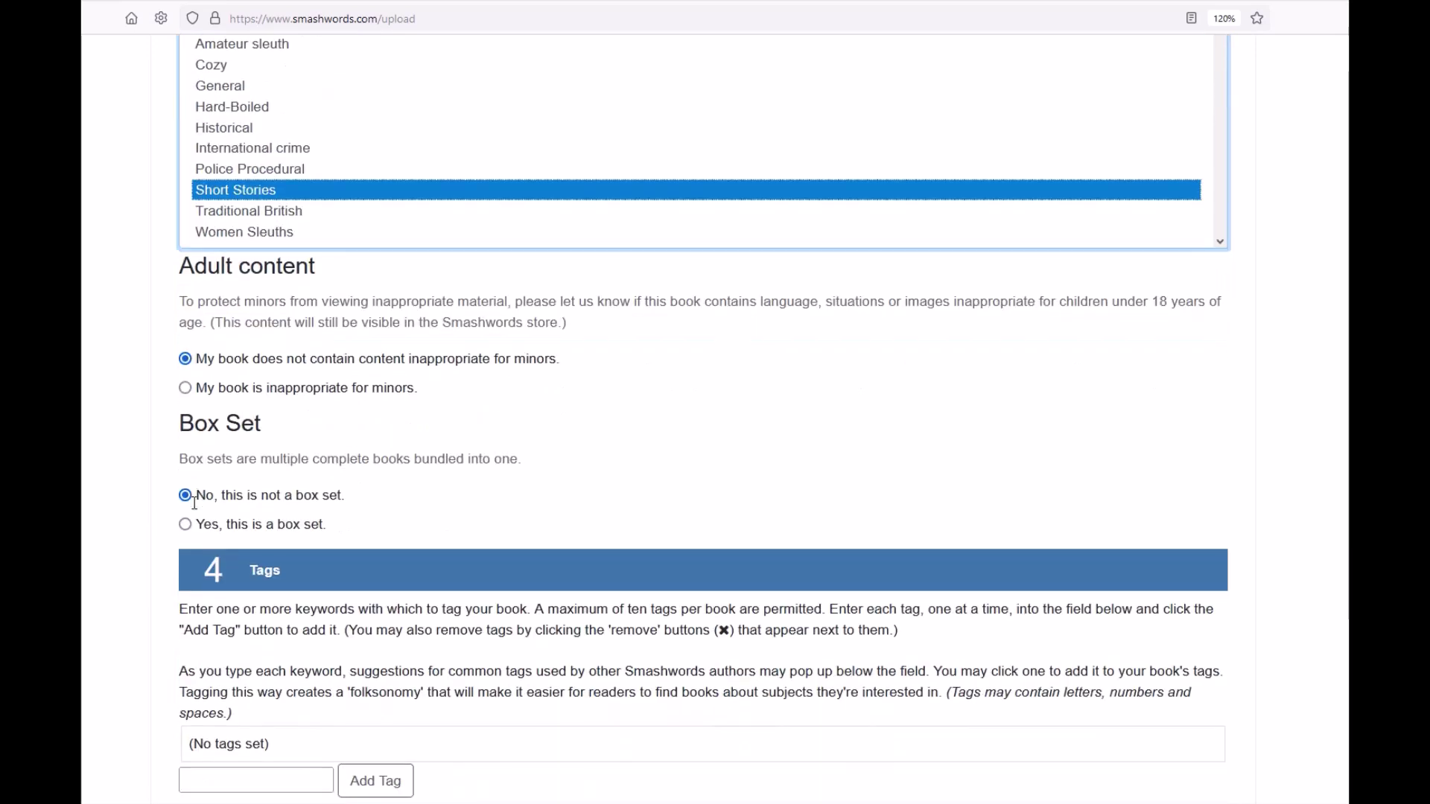
pyautogui.scroll(-1, 223, 388)
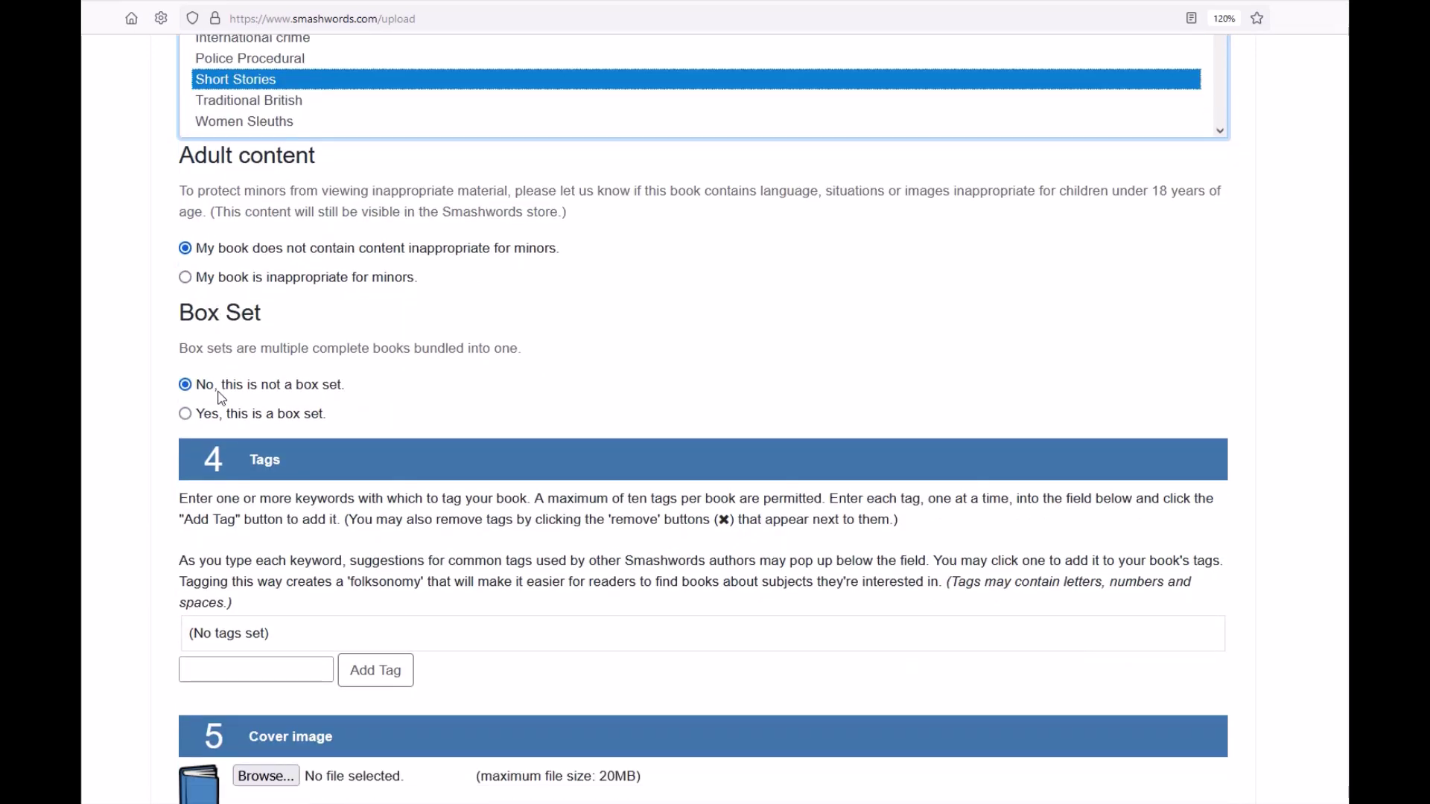
pyautogui.scroll(-1, 190, 325)
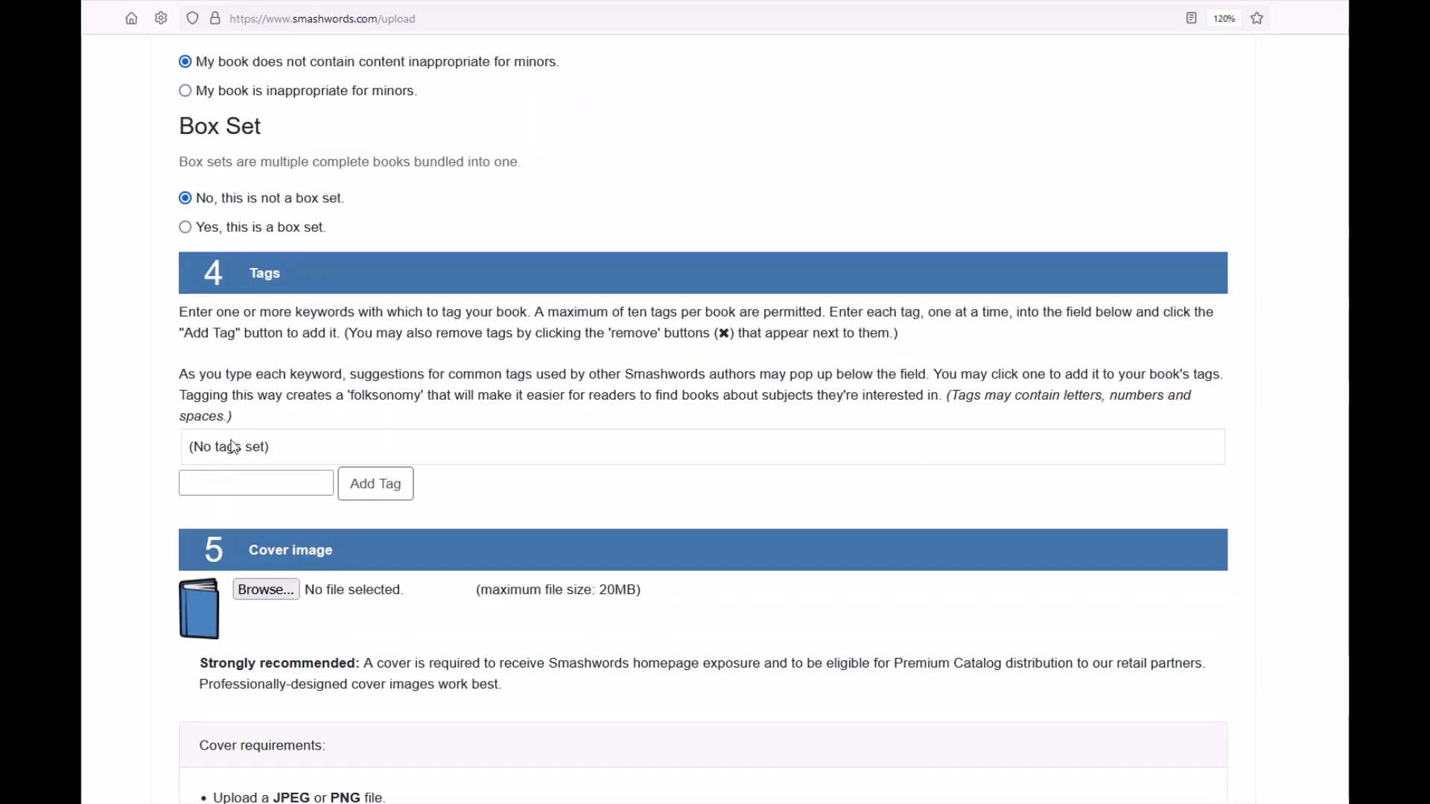
pyautogui.click(216, 484)
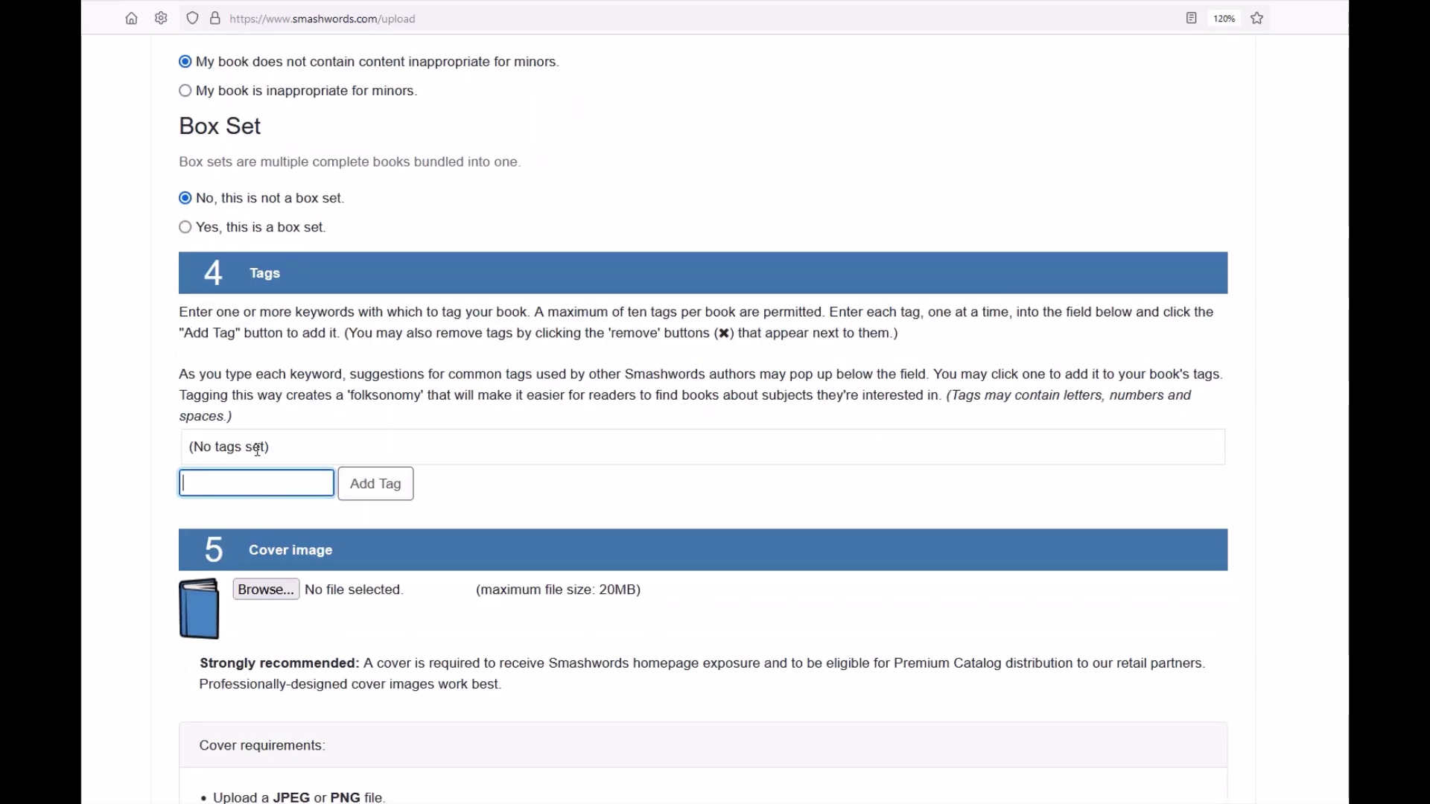
pyautogui.scroll(-2, 257, 450)
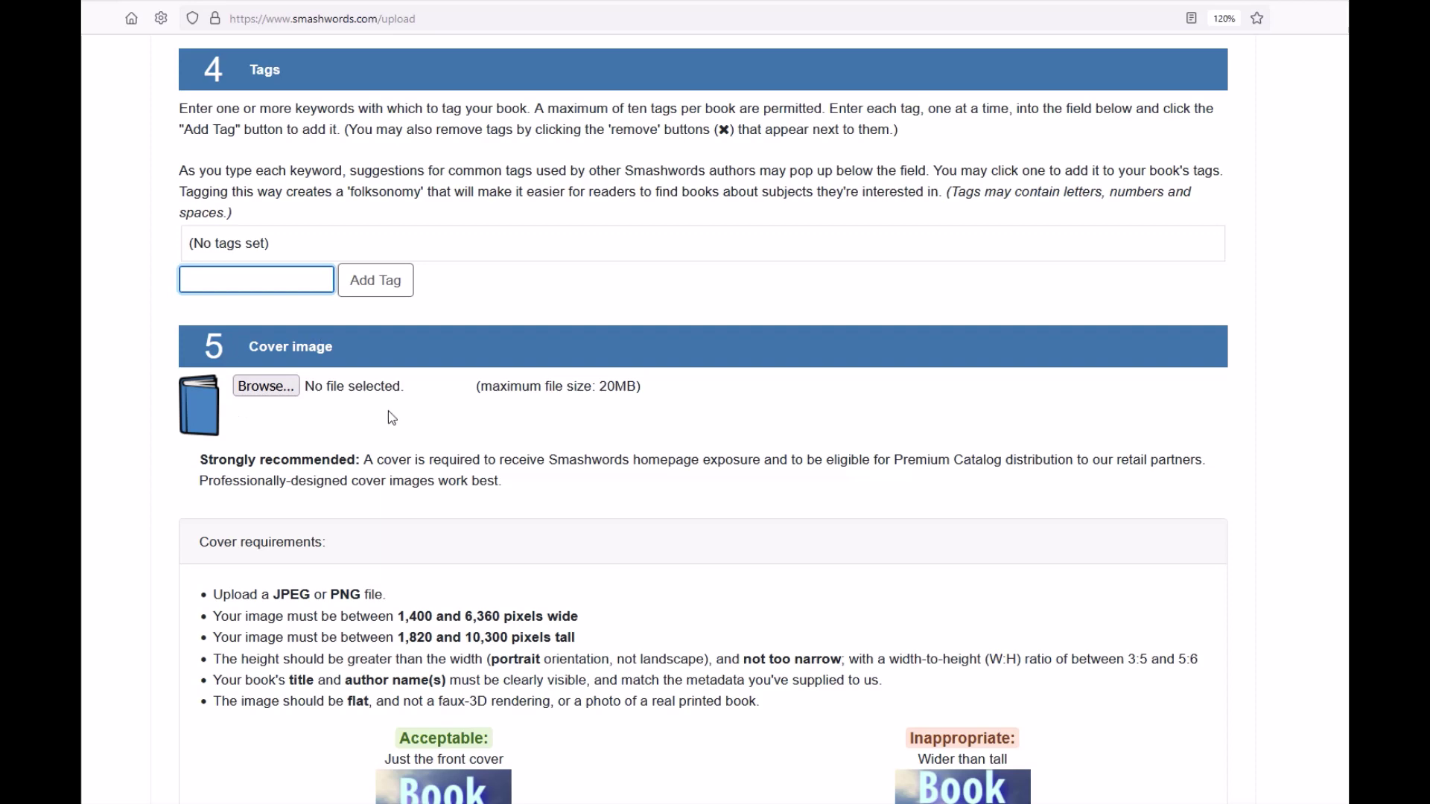
pyautogui.scroll(-2, 307, 424)
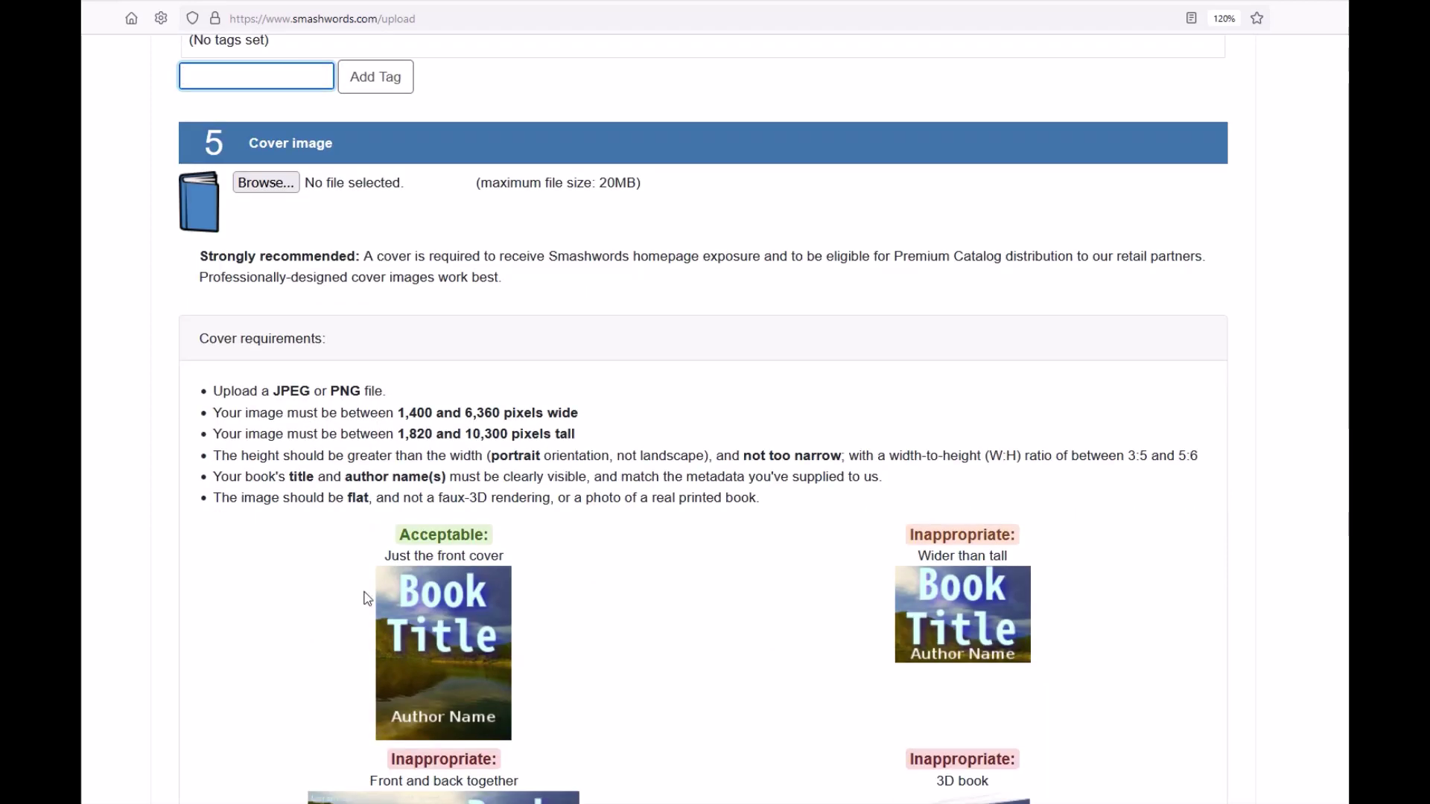
# - Examine the minimum and maximum pixel width and height listed in the cover requirements
pyautogui.scroll(1, 332, 578)
pyautogui.scroll(-1, 274, 371)
pyautogui.moveTo(397, 414); pyautogui.dragTo(500, 415)
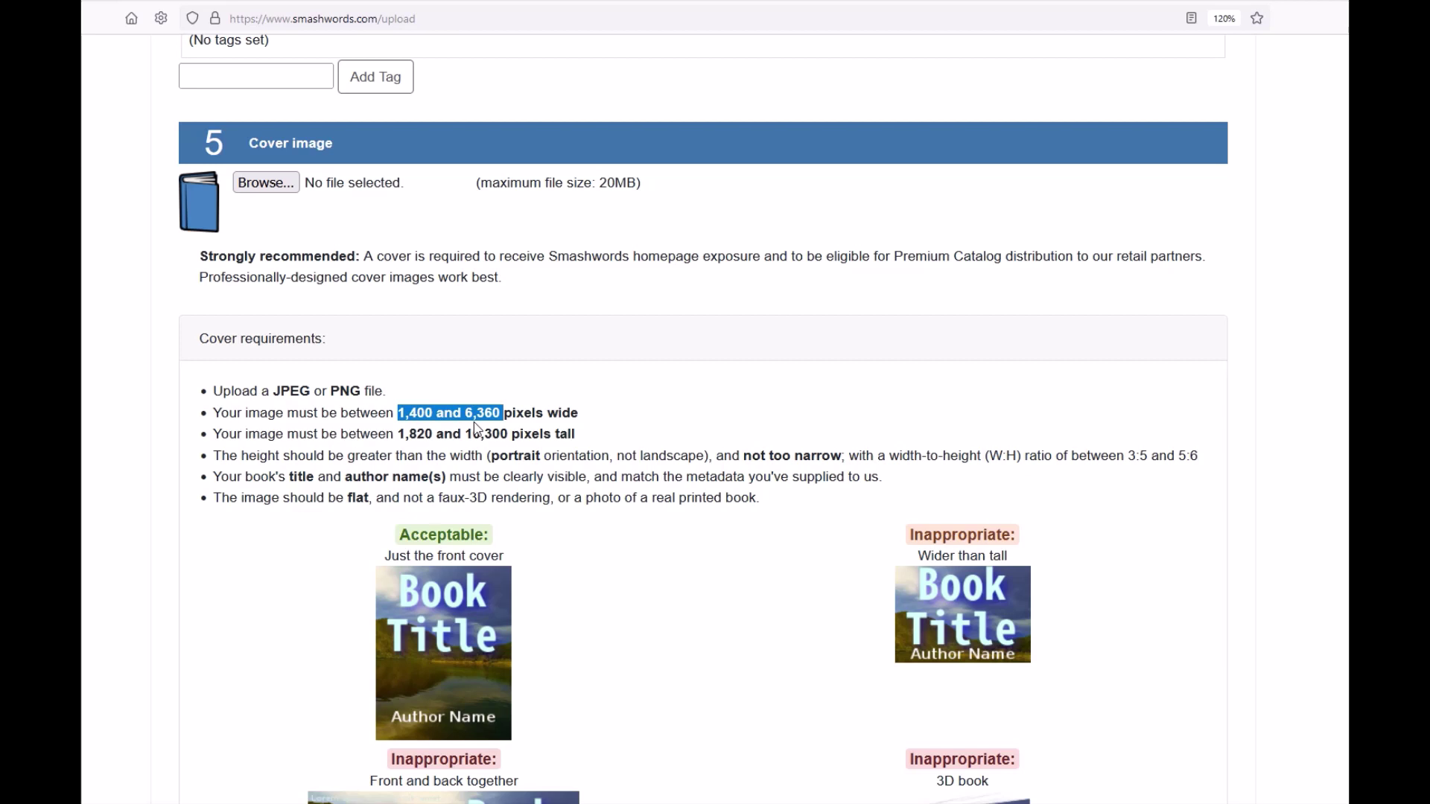
pyautogui.click(402, 435)
pyautogui.hotkey('shift', 'Right')
pyautogui.hotkey('shift', 'Right')
pyautogui.hotkey('shift', 'Right')
pyautogui.hotkey('shift', 'Right')
pyautogui.hotkey('shift', 'Right')
pyautogui.hotkey('shift', 'Right')
pyautogui.hotkey('shift', 'Right')
pyautogui.hotkey('shift', 'Right')
pyautogui.hotkey('shift', 'Right')
pyautogui.hotkey('shift', 'Right')
pyautogui.hotkey('shift', 'Right')
pyautogui.hotkey('shift', 'Right')
pyautogui.hotkey('shift', 'Right')
pyautogui.hotkey('shift', 'Right')
pyautogui.hotkey('shift', 'Right')
pyautogui.hotkey('shift', 'Right')
pyautogui.hotkey('shift', 'Right')
pyautogui.hotkey('shift', 'Right')
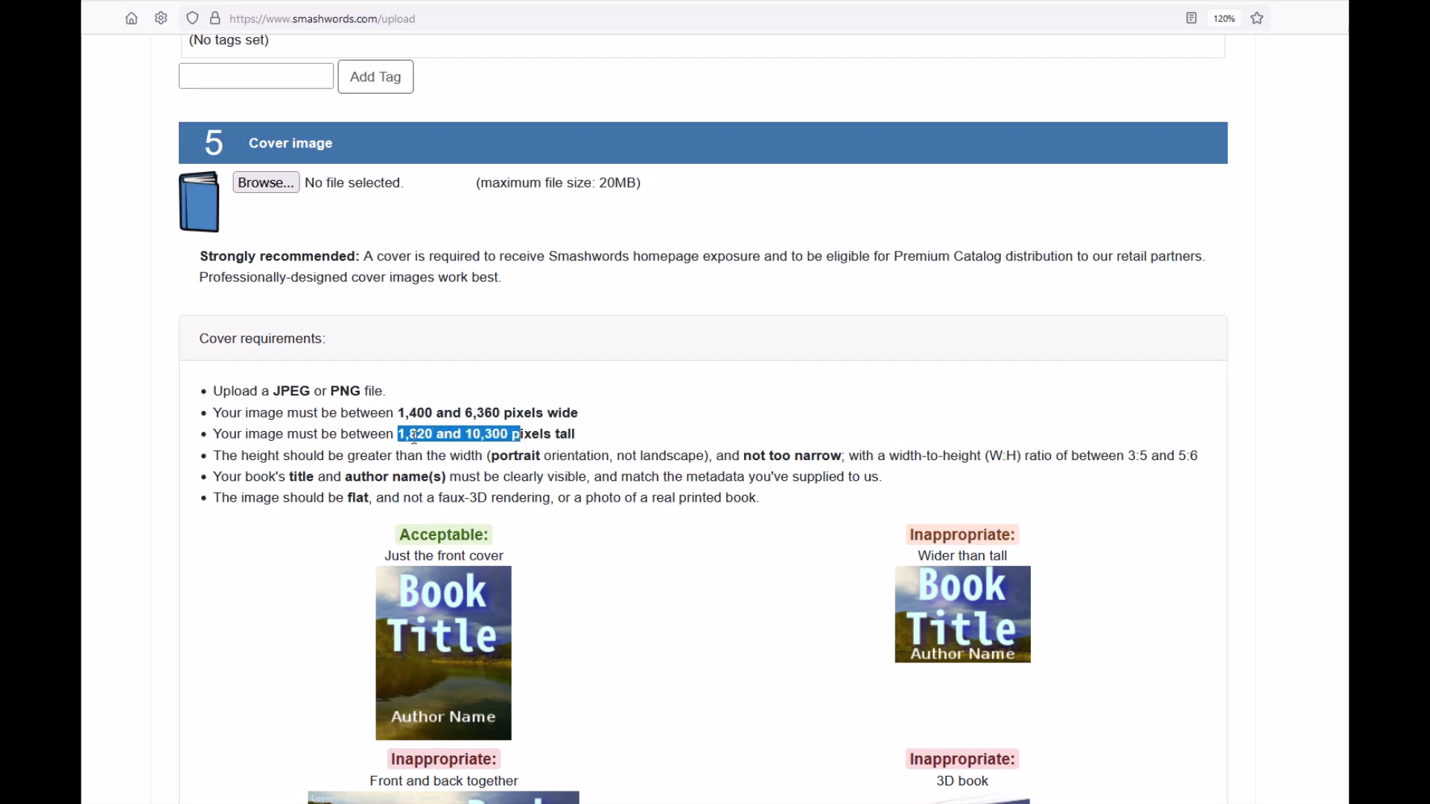
pyautogui.moveTo(404, 413); pyautogui.dragTo(426, 435)
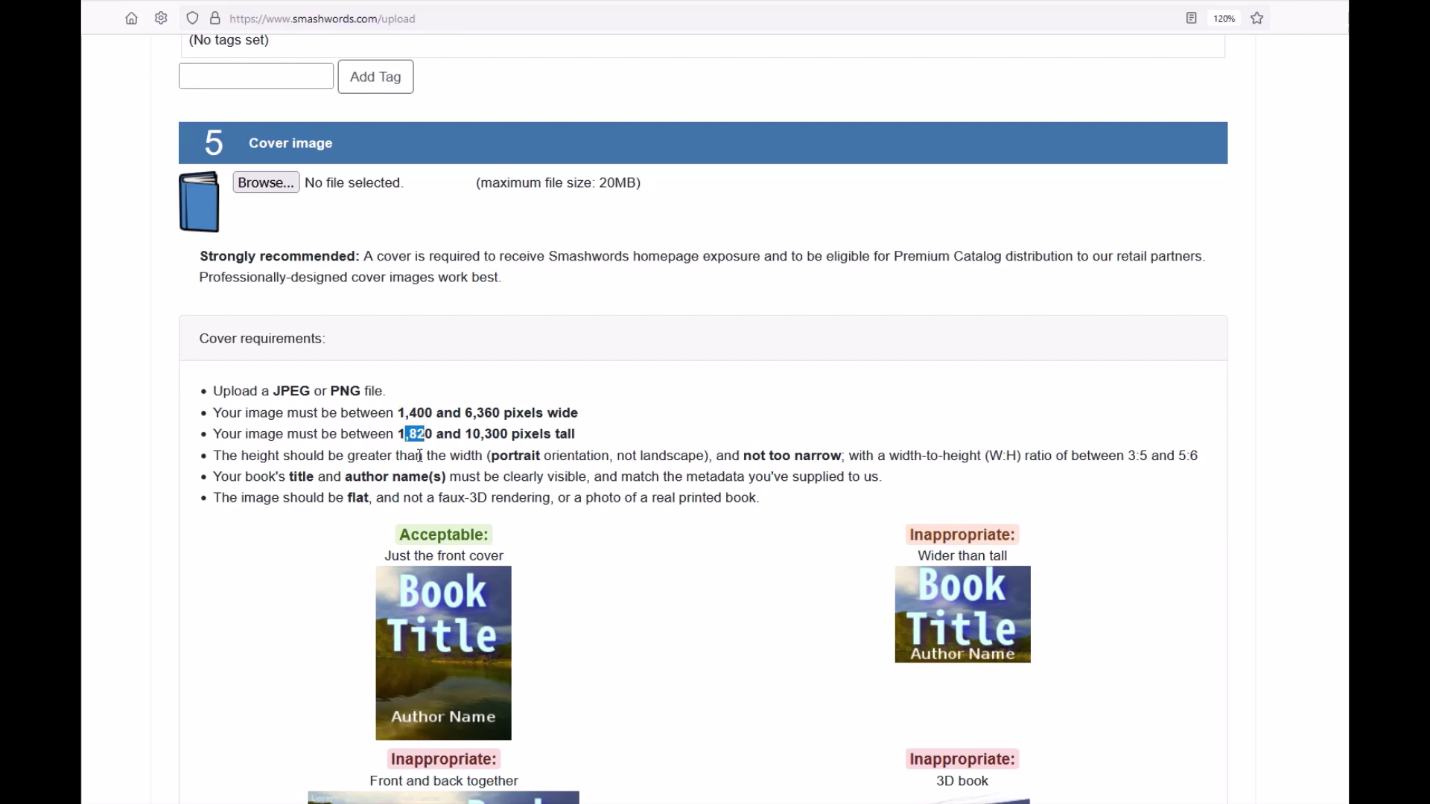
# - Compare the acceptable front cover example with the inappropriate examples in the cover requirements
pyautogui.scroll(-3, 374, 456)
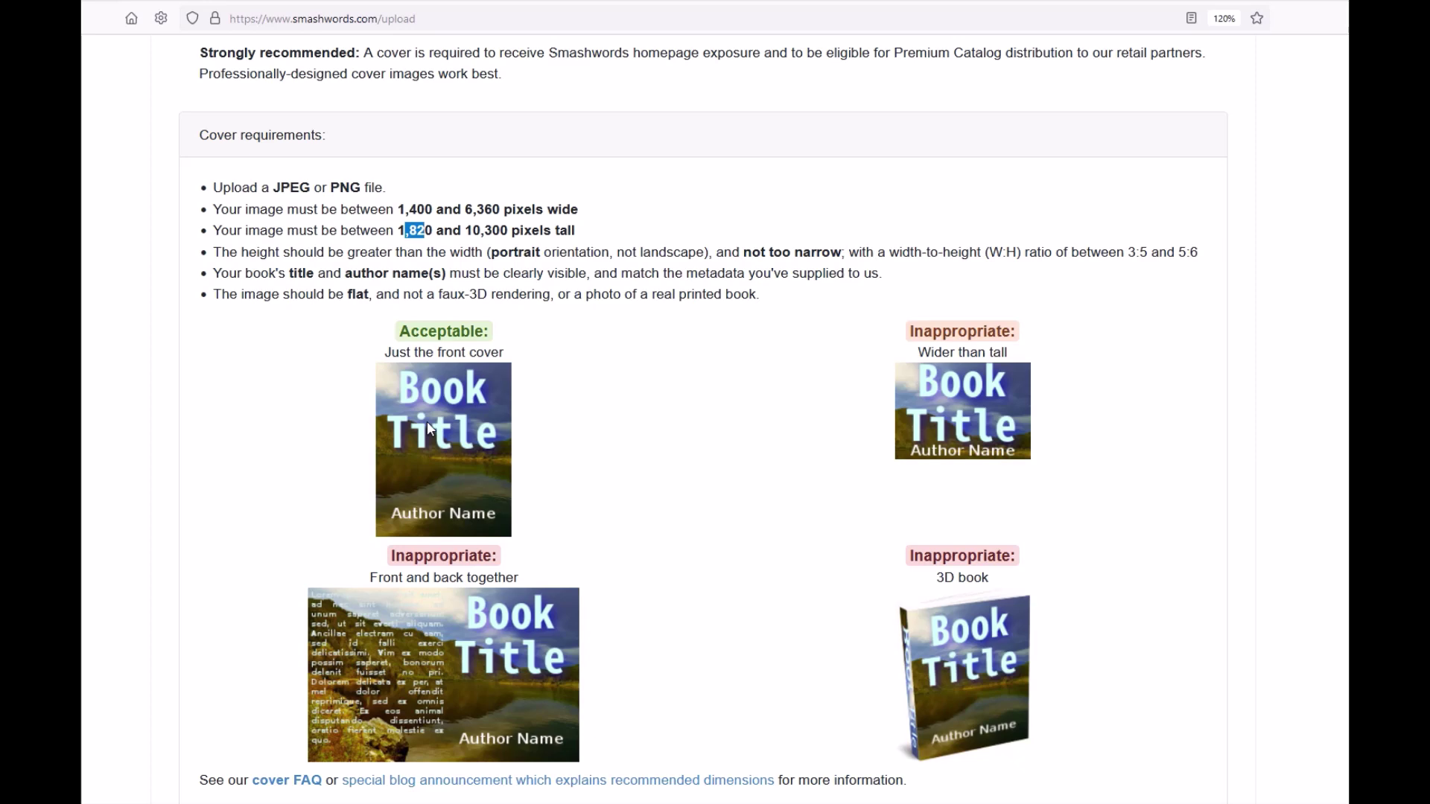
pyautogui.scroll(-2, 426, 422)
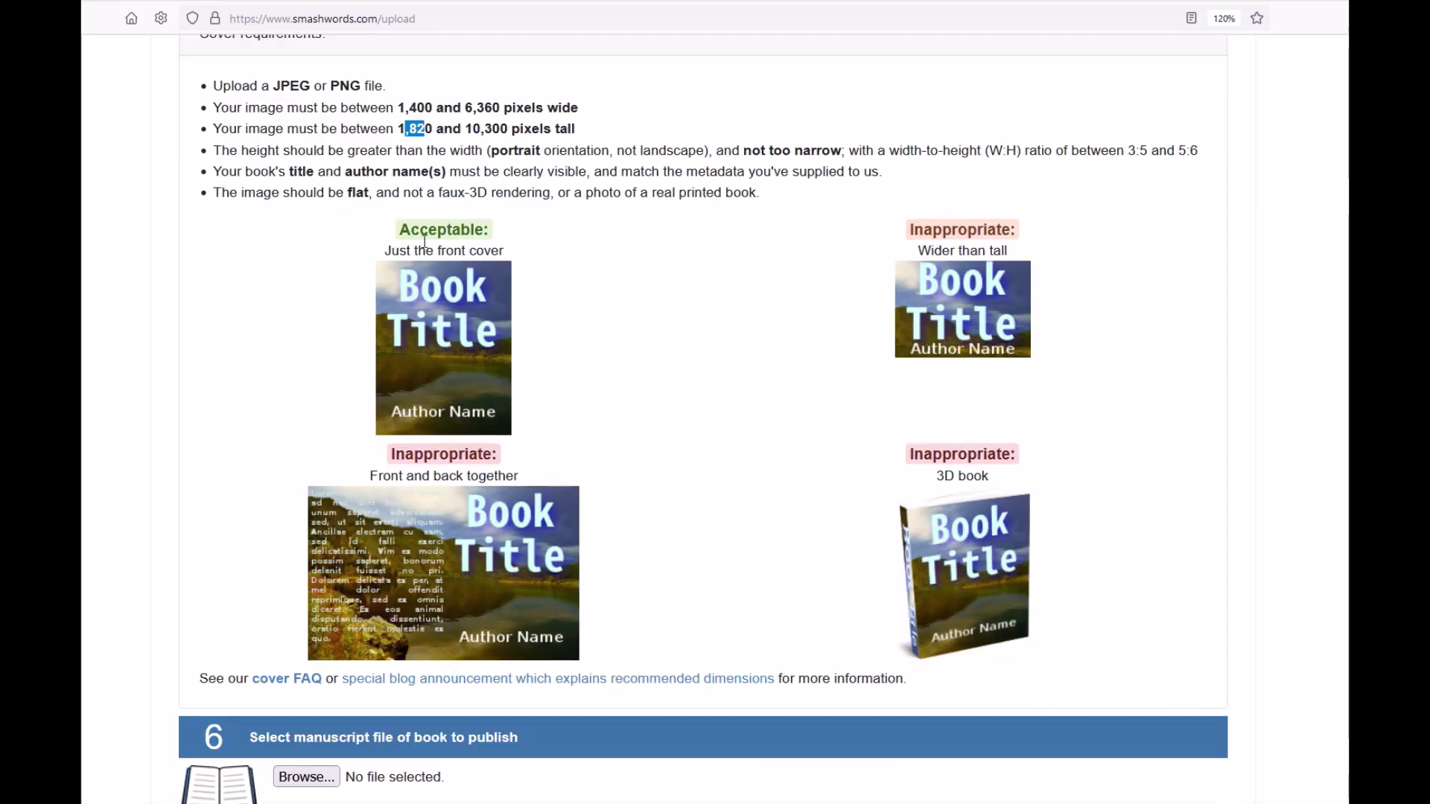
pyautogui.scroll(2, 427, 408)
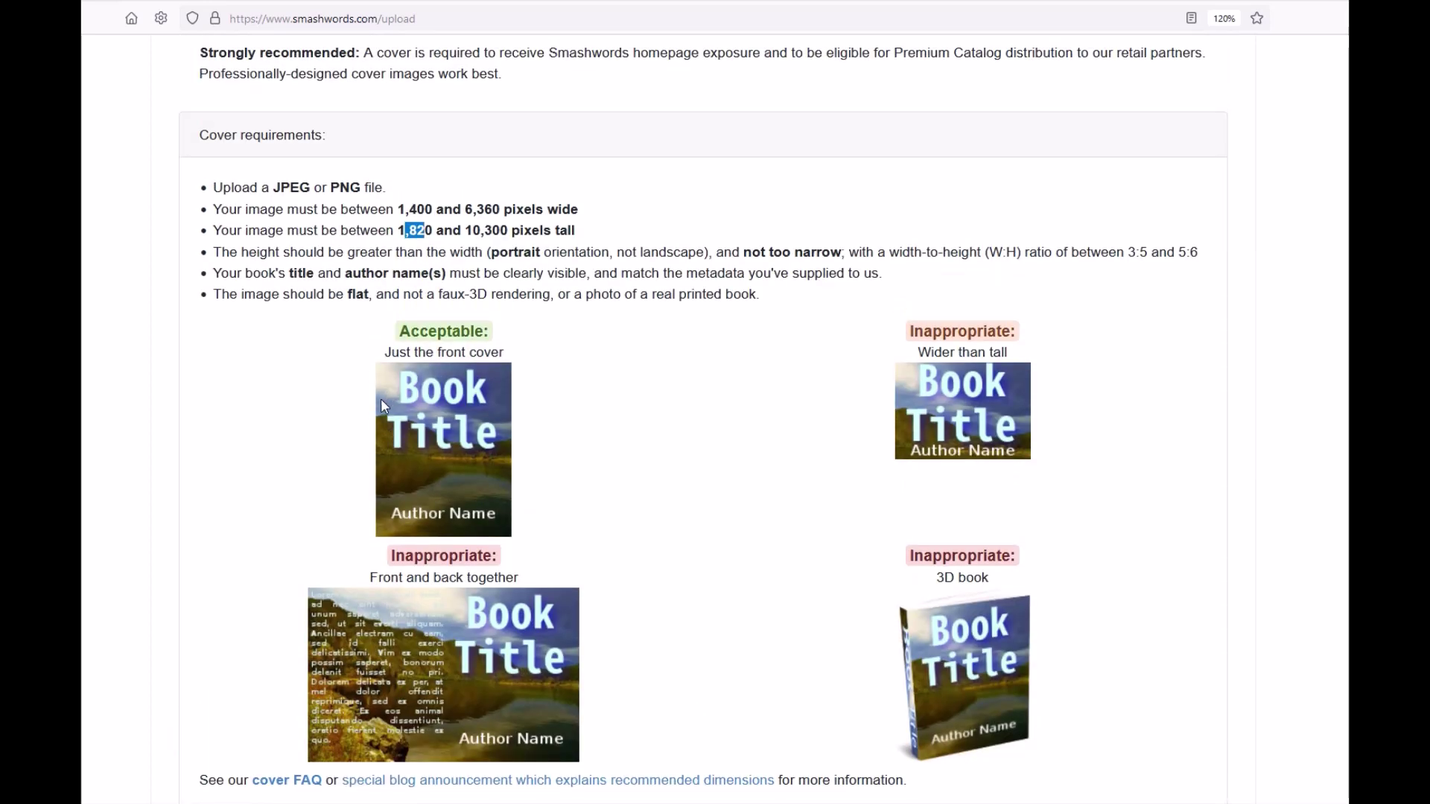
pyautogui.hotkey('ctrl', '-')
pyautogui.hotkey('ctrl', '-')
pyautogui.hotkey('ctrl', '-')
pyautogui.hotkey('ctrl', '-')
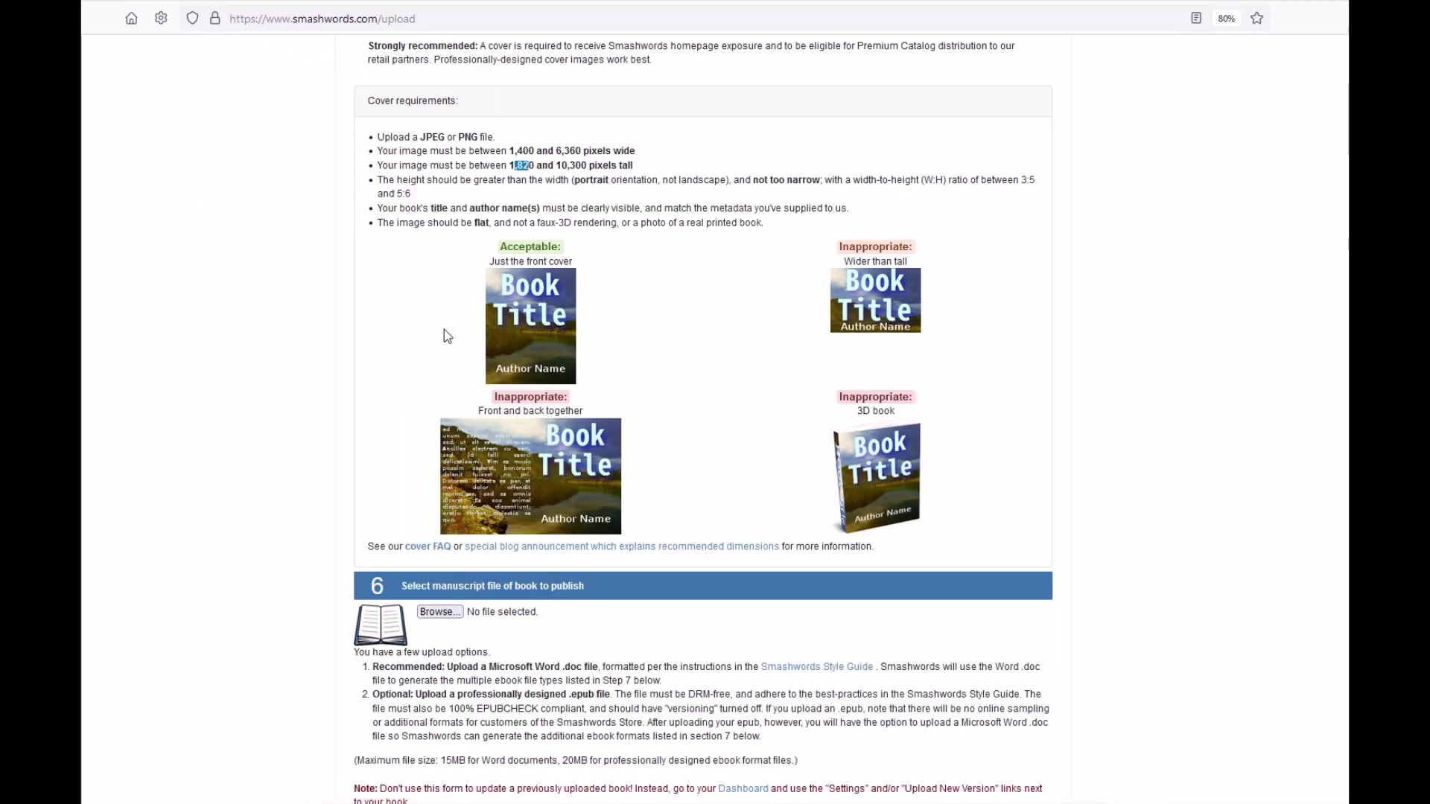
pyautogui.hotkey('ctrl', '-')
pyautogui.hotkey('ctrl', '-')
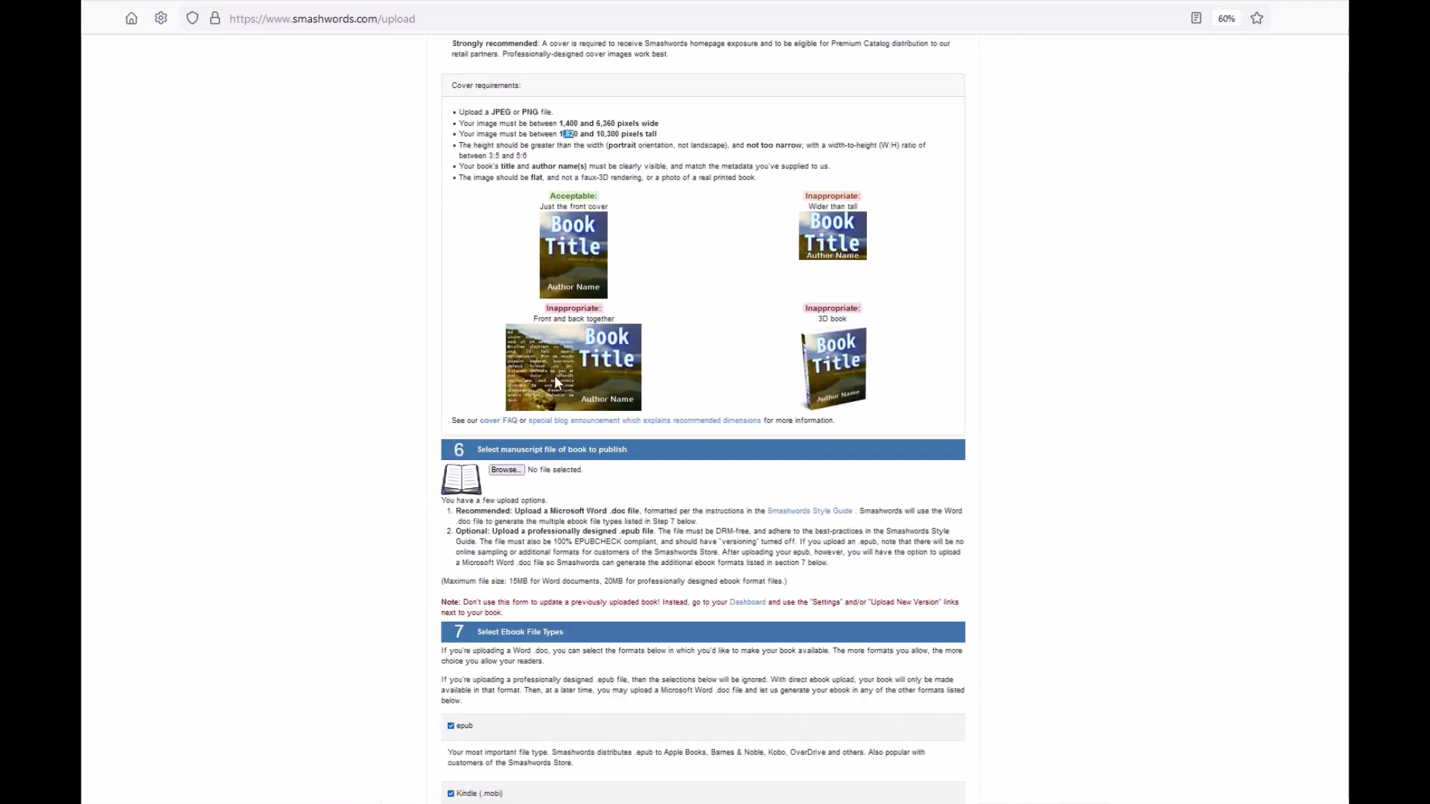
pyautogui.hotkey('ctrl', '+')
pyautogui.hotkey('ctrl', '+')
pyautogui.hotkey('ctrl', '+')
pyautogui.hotkey('ctrl', '+')
pyautogui.hotkey('ctrl', '+')
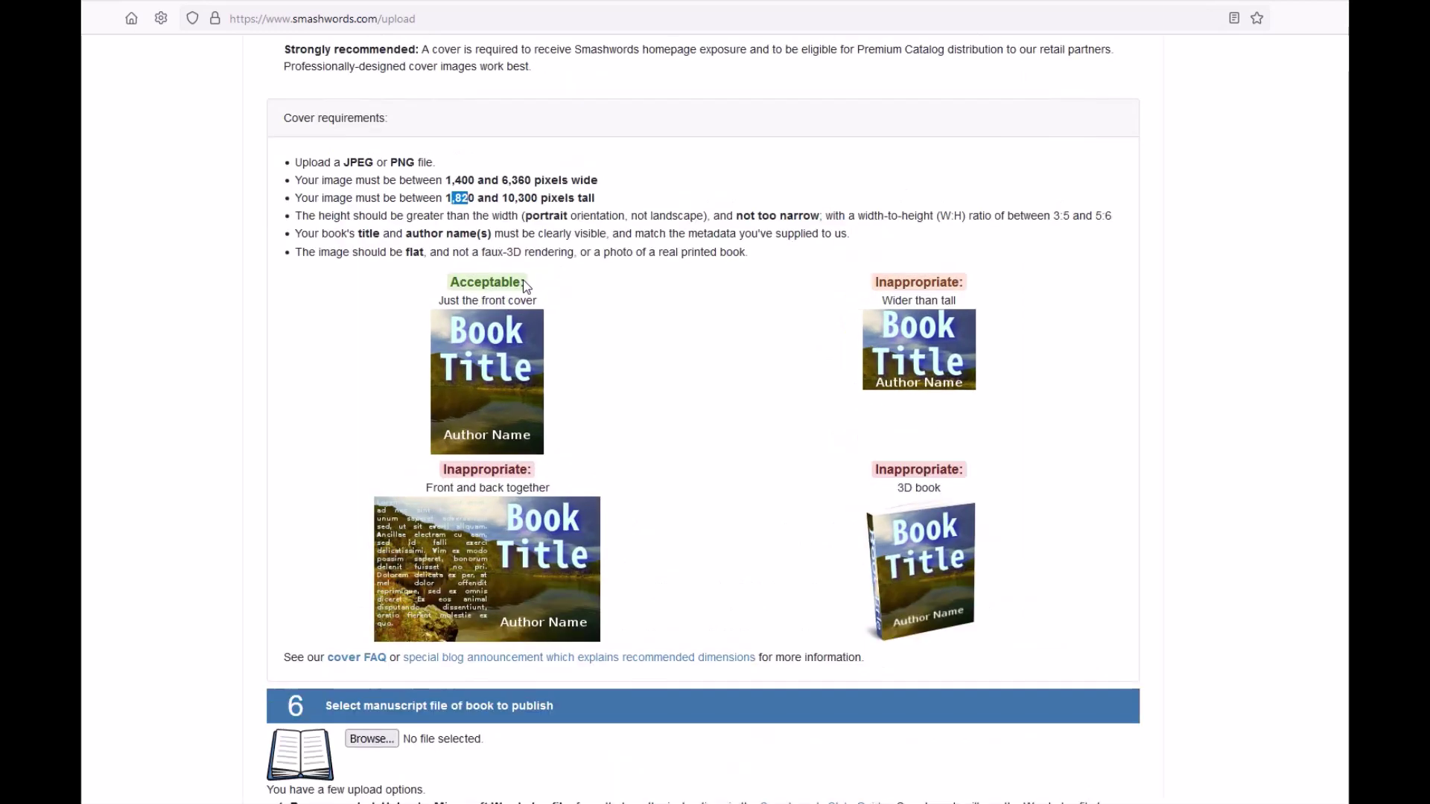
pyautogui.hotkey('ctrl', '+')
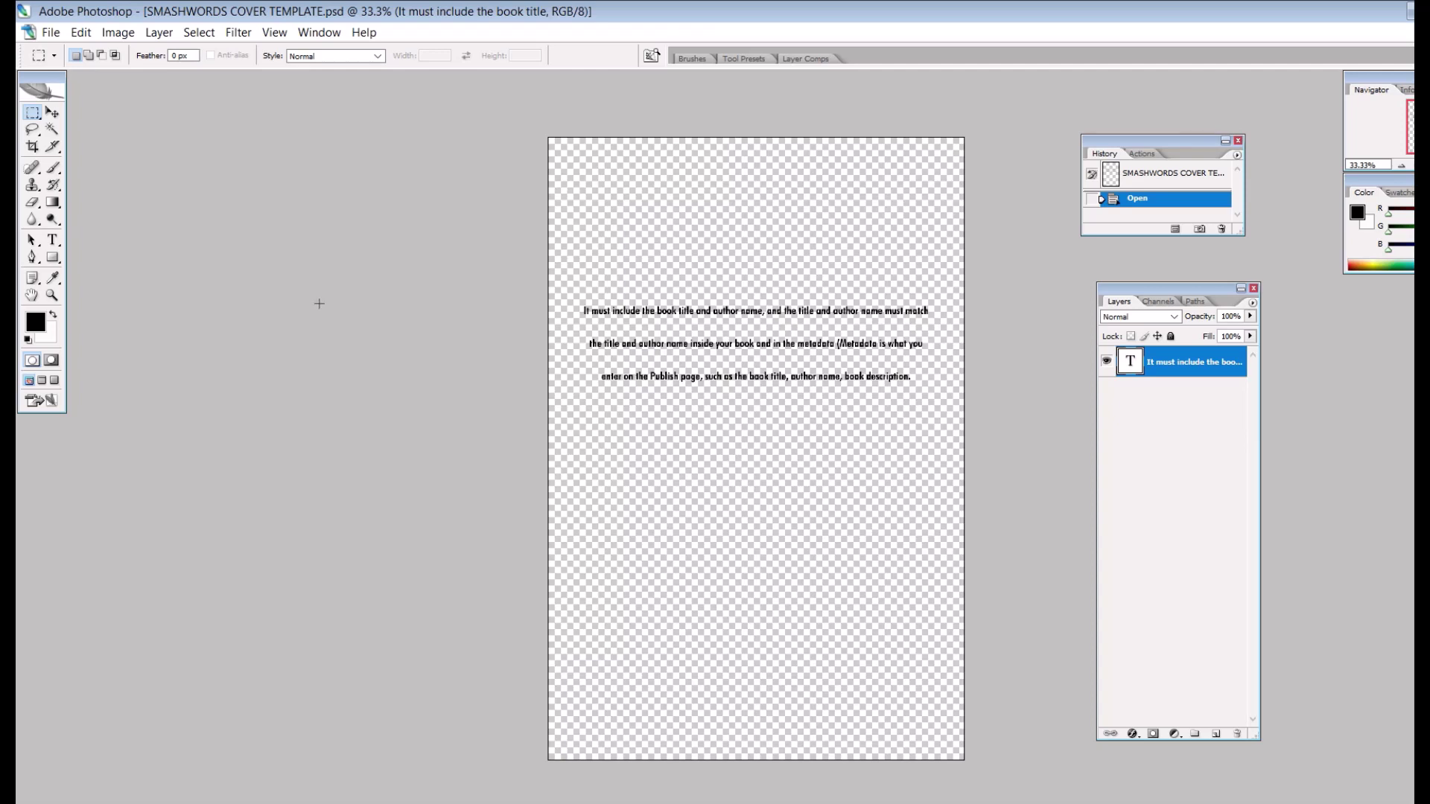
# - Switch to Photoshop and check the cover template's canvas size in inches and in pixels
pyautogui.click(120, 33)
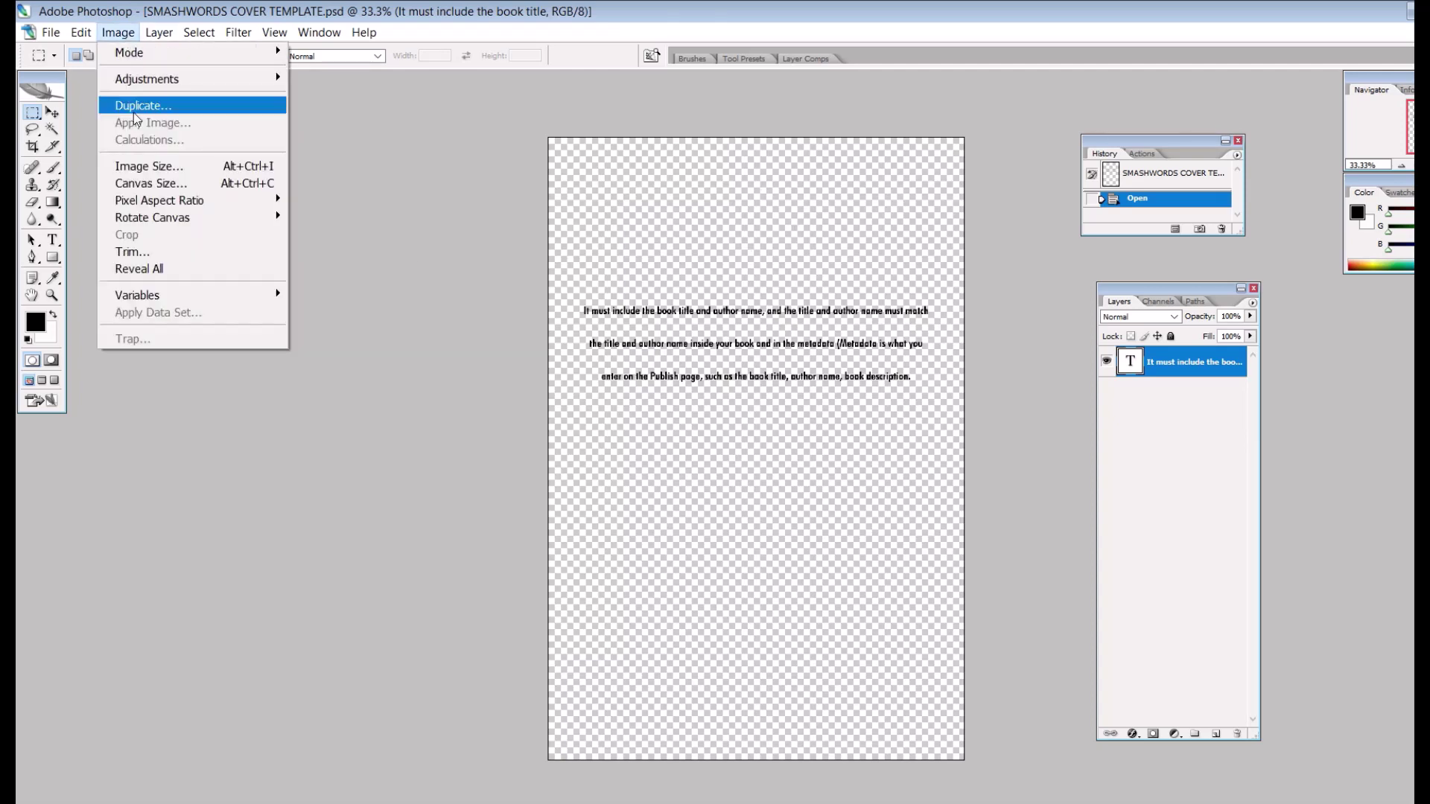
pyautogui.click(156, 182)
pyautogui.click(870, 305)
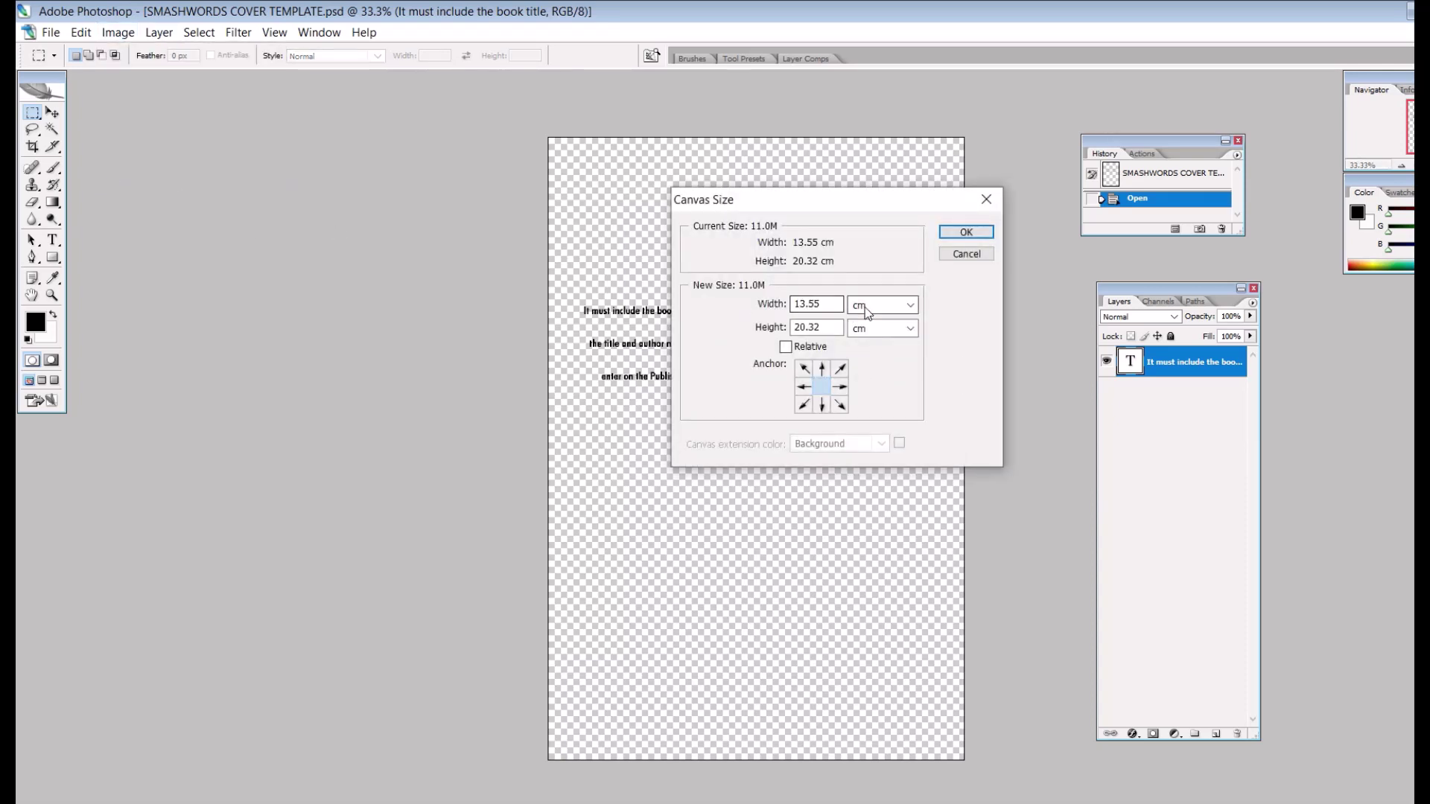
pyautogui.click(874, 356)
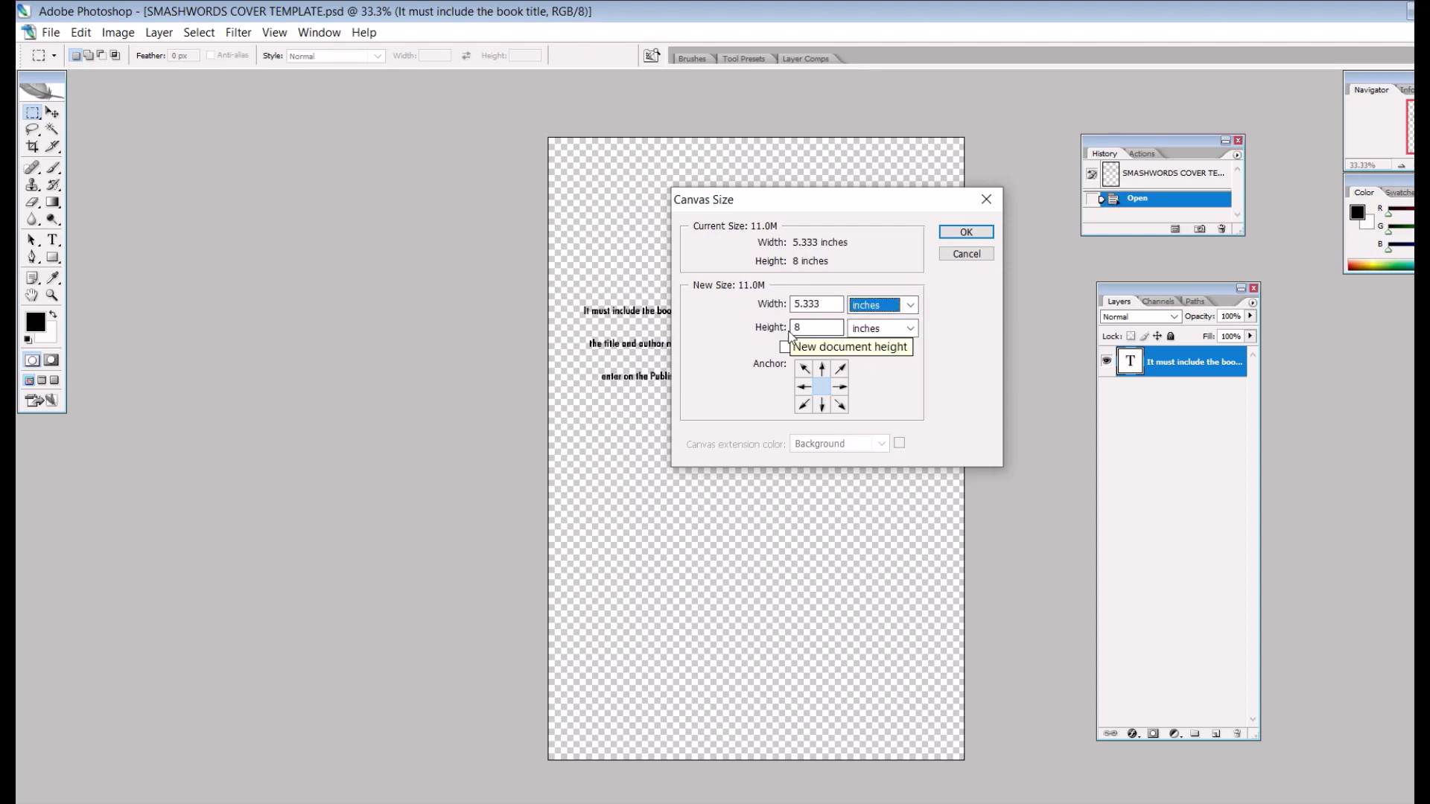
pyautogui.click(876, 307)
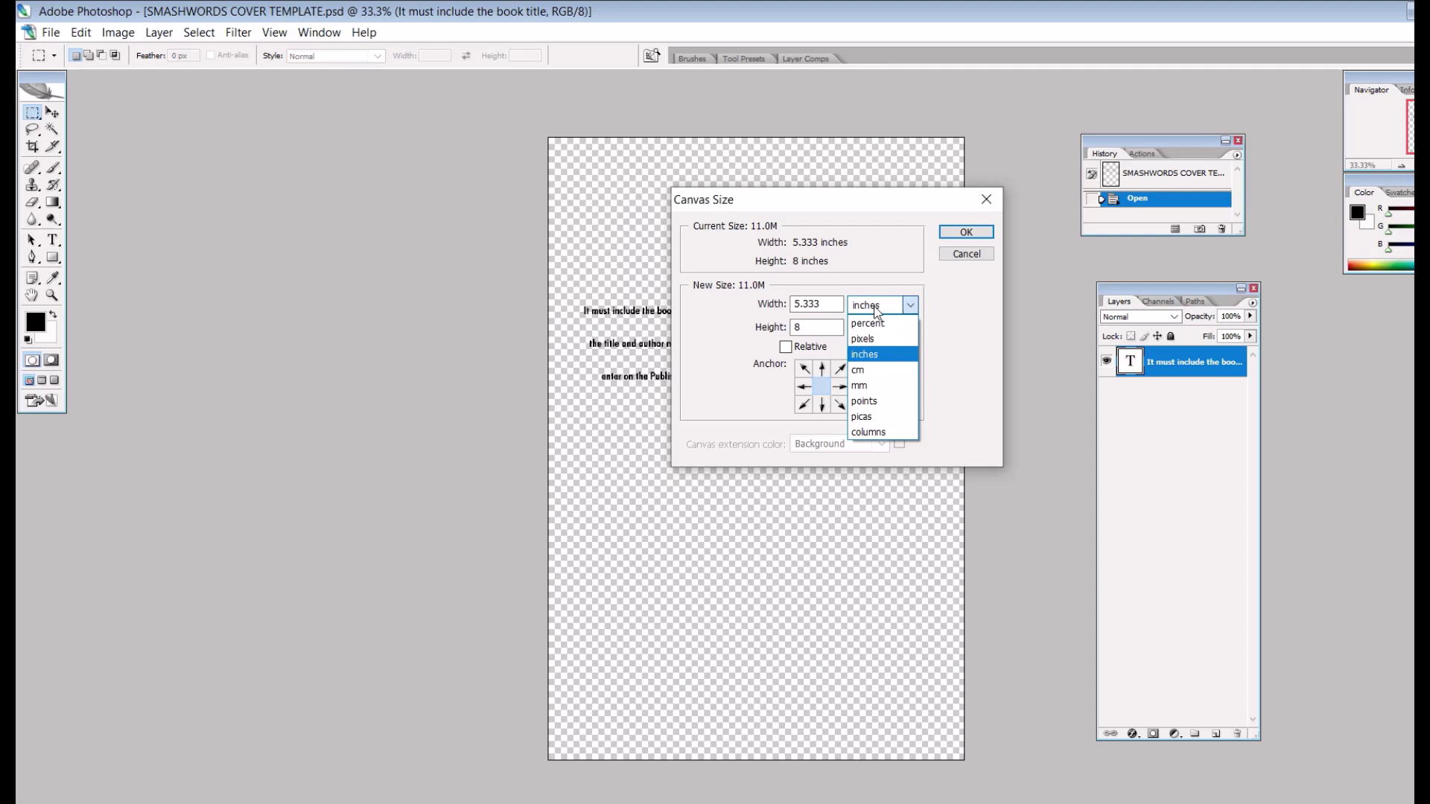
pyautogui.click(870, 337)
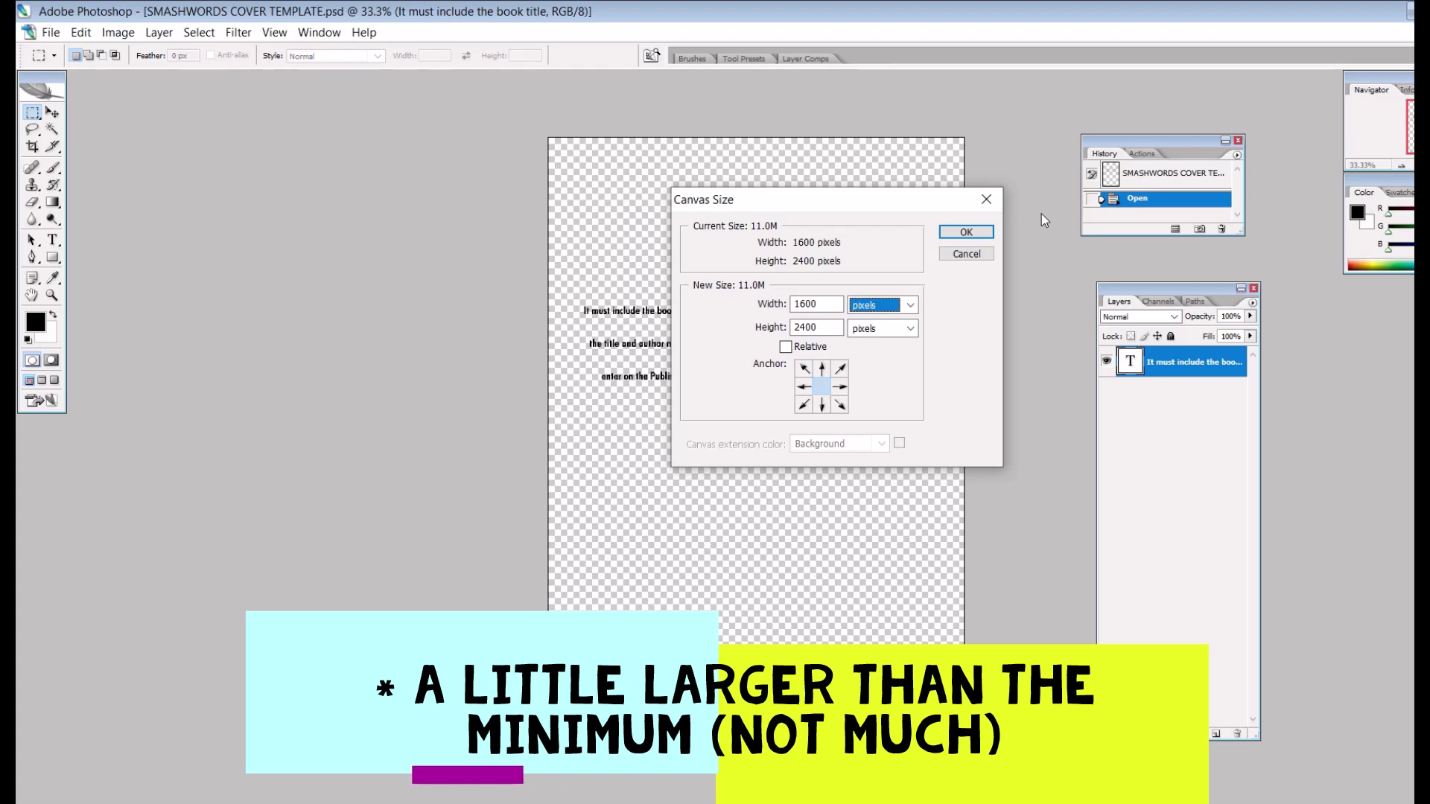
pyautogui.click(966, 232)
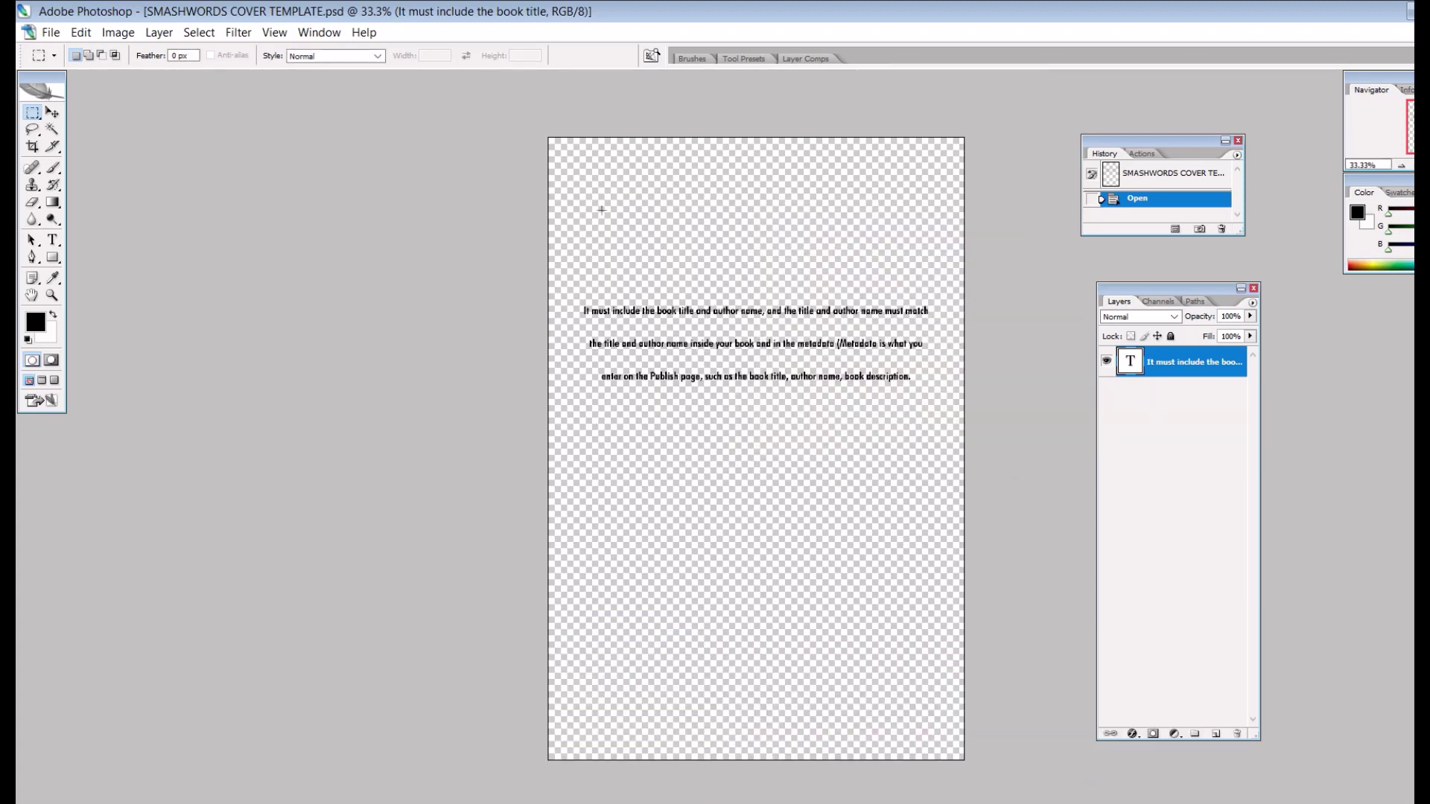
# - Read the note about matching the title and author name on the cover template, then fit the canvas on screen
pyautogui.click(271, 33)
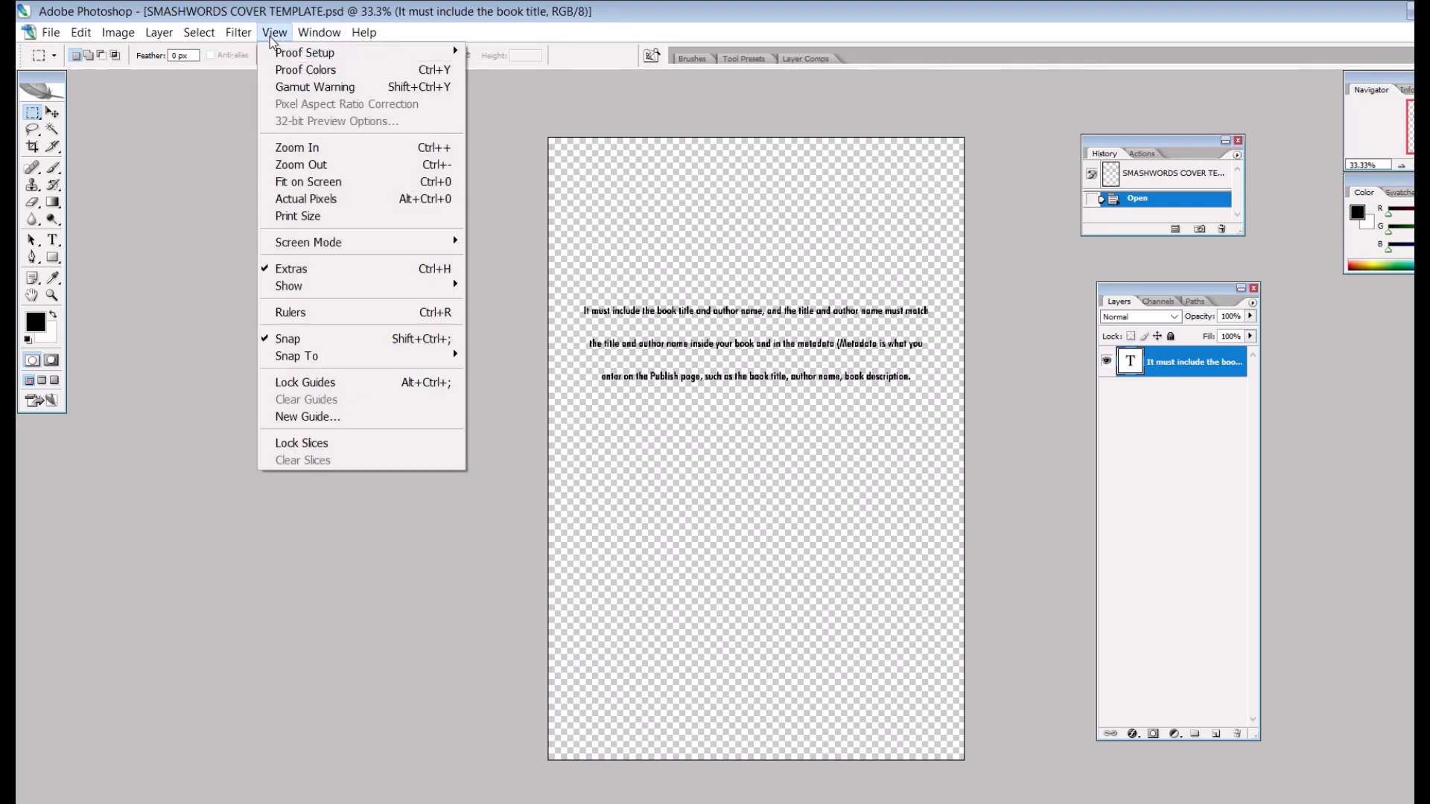
pyautogui.click(295, 149)
pyautogui.scroll(3, 499, 277)
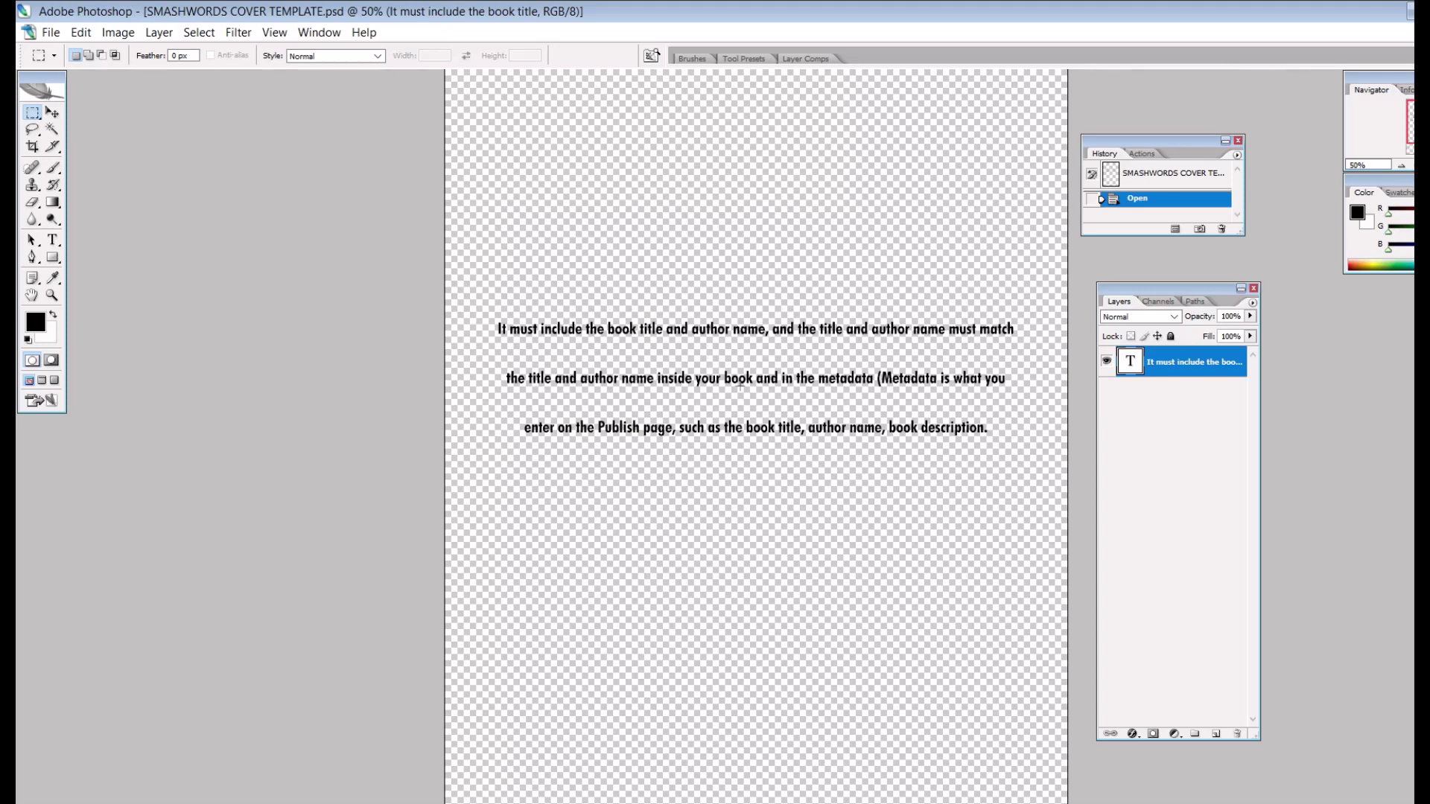
pyautogui.click(275, 32)
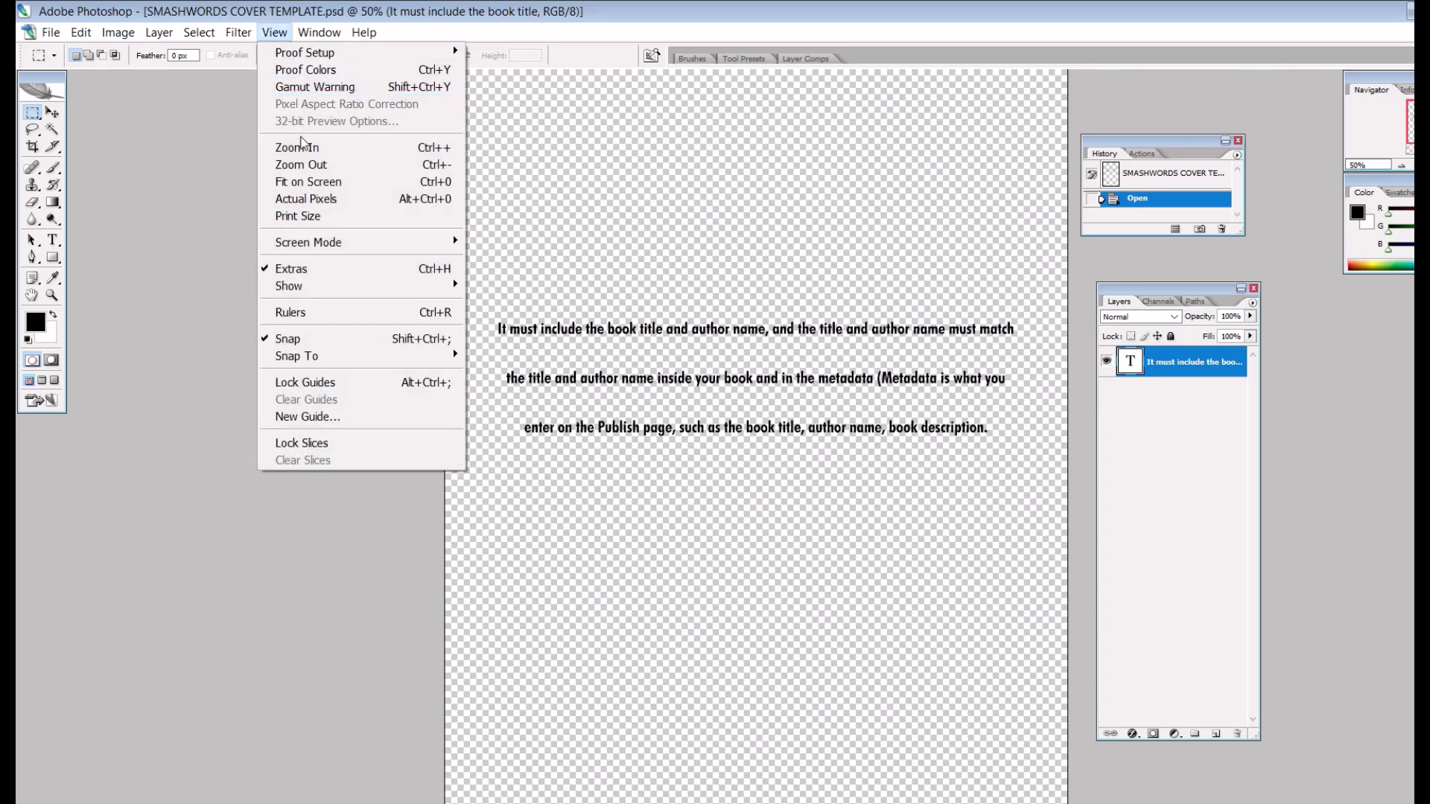
pyautogui.click(305, 181)
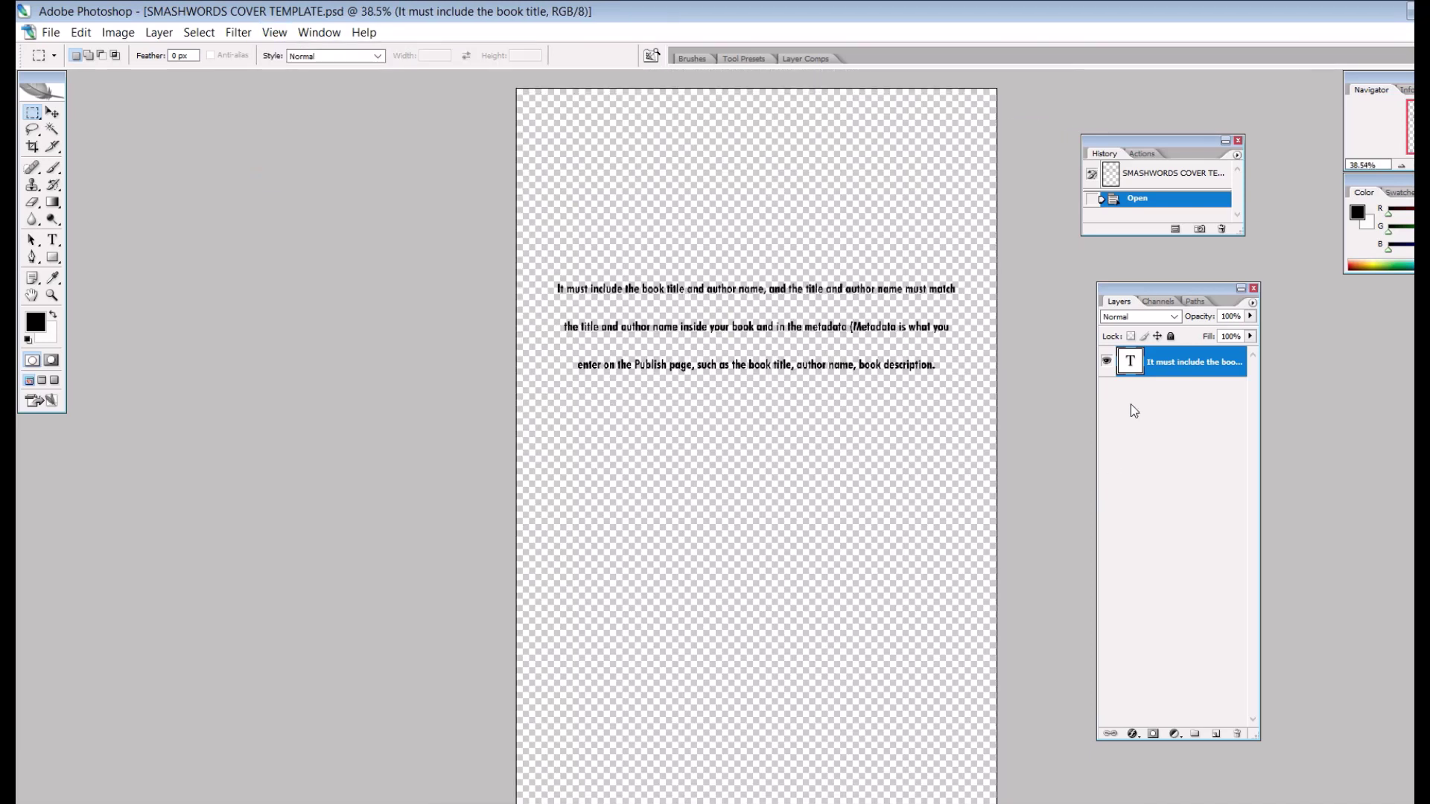
# - Hide the note's text layer and apply the 17.6% scaling of the Bag of Money graphic beside the word BANK
pyautogui.click(1106, 362)
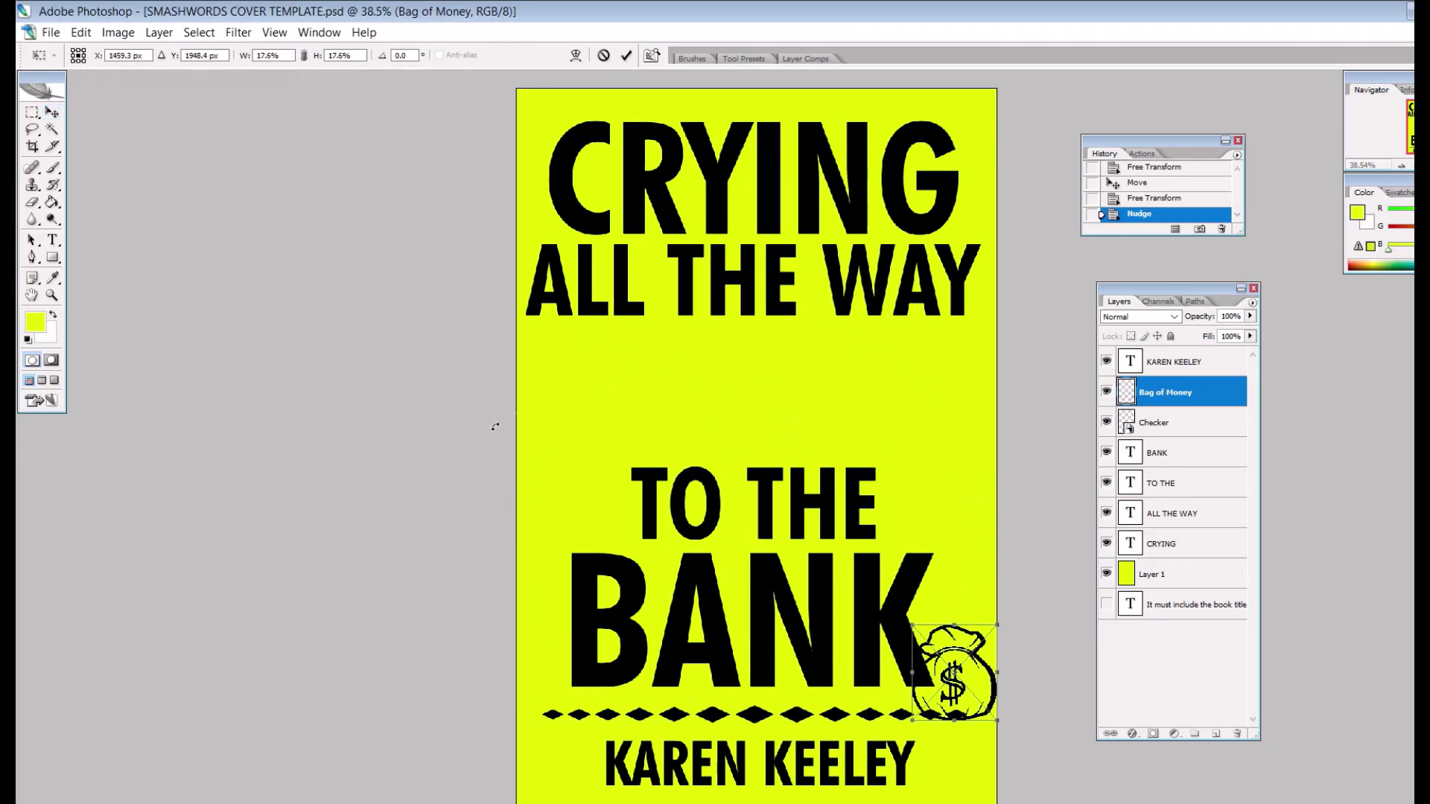
pyautogui.press('Return')
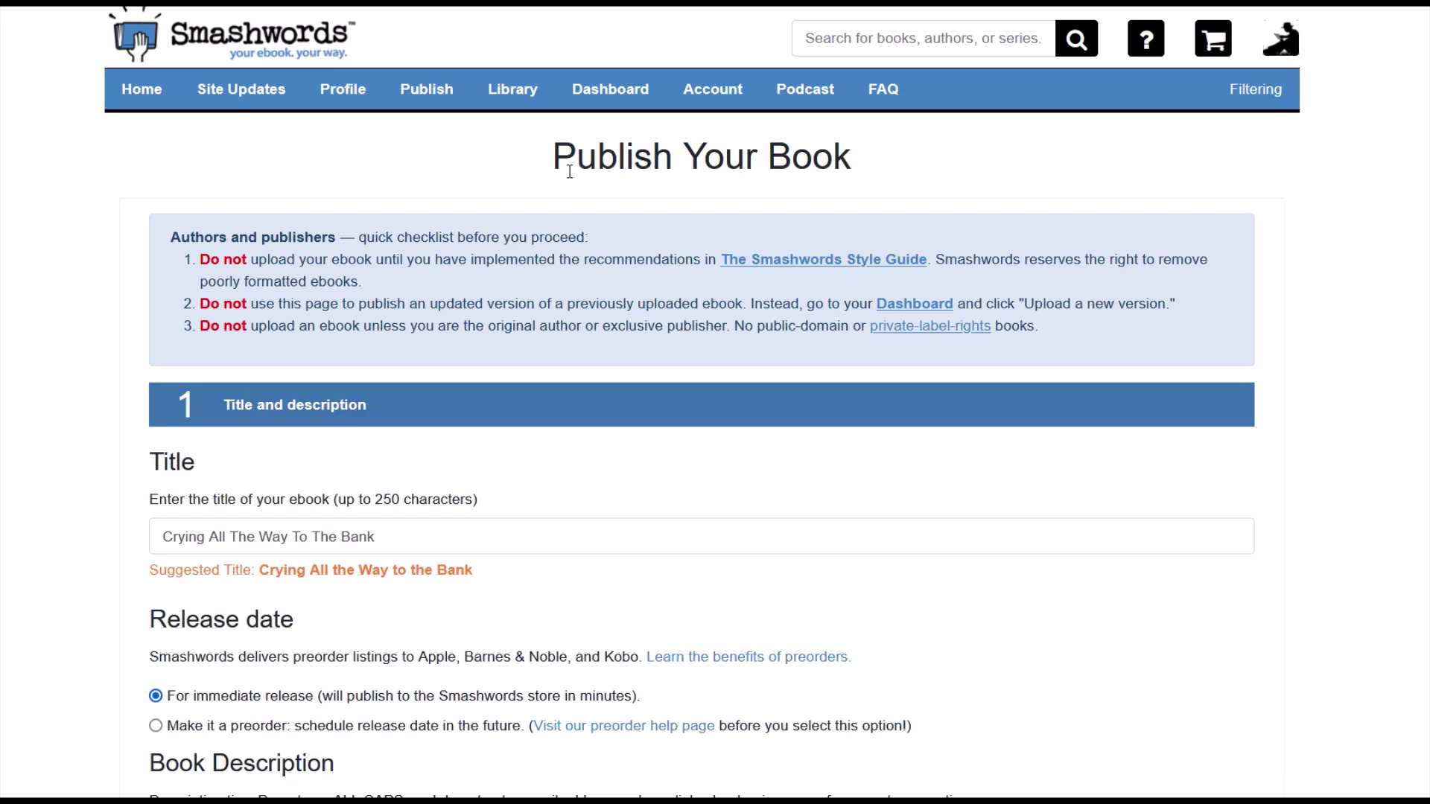
# - Return to the Smashwords publishing form and review the title, release date, book descriptions, language and retail price
pyautogui.moveTo(553, 171); pyautogui.dragTo(812, 170)
pyautogui.click(118, 184)
pyautogui.scroll(-4, 106, 207)
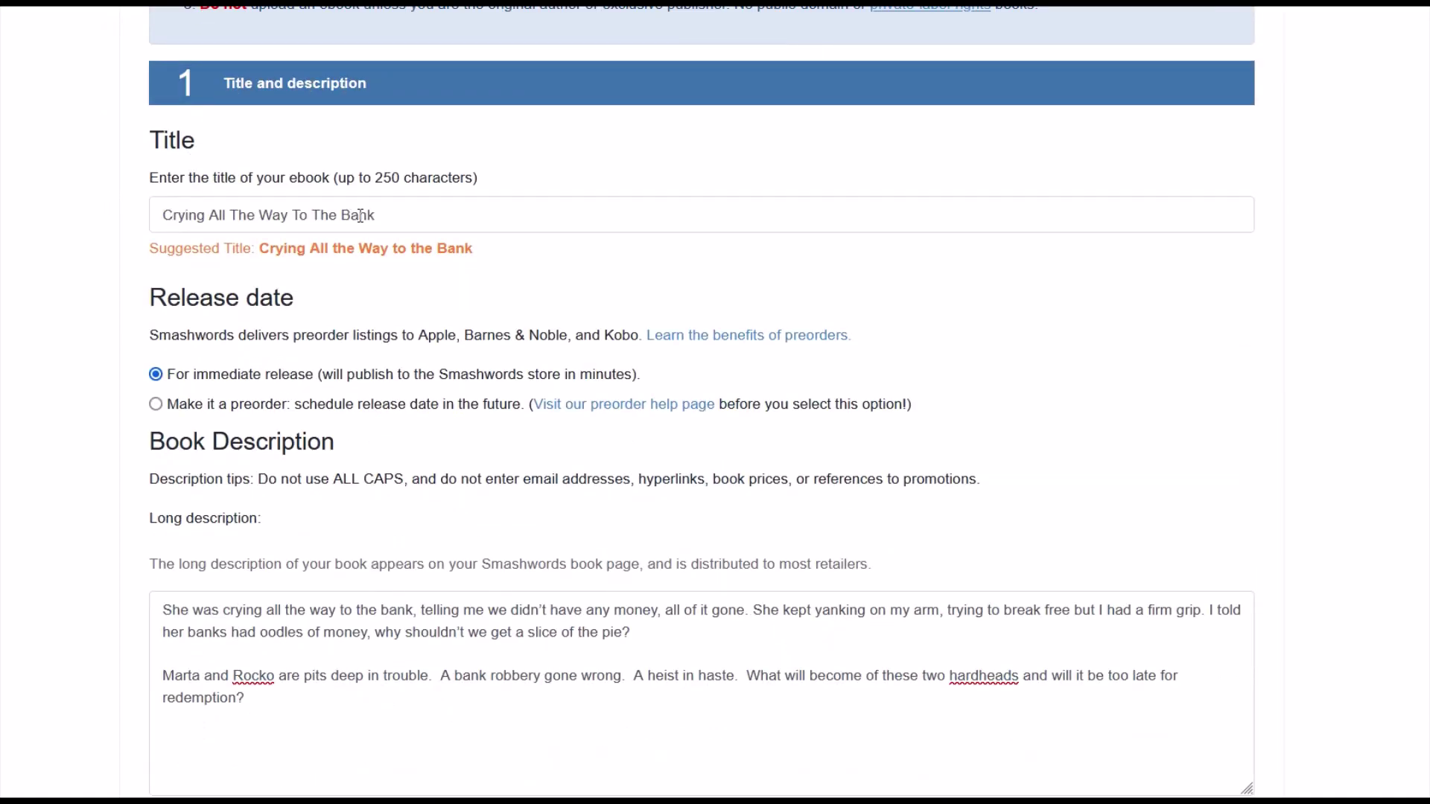
pyautogui.scroll(-3, 360, 216)
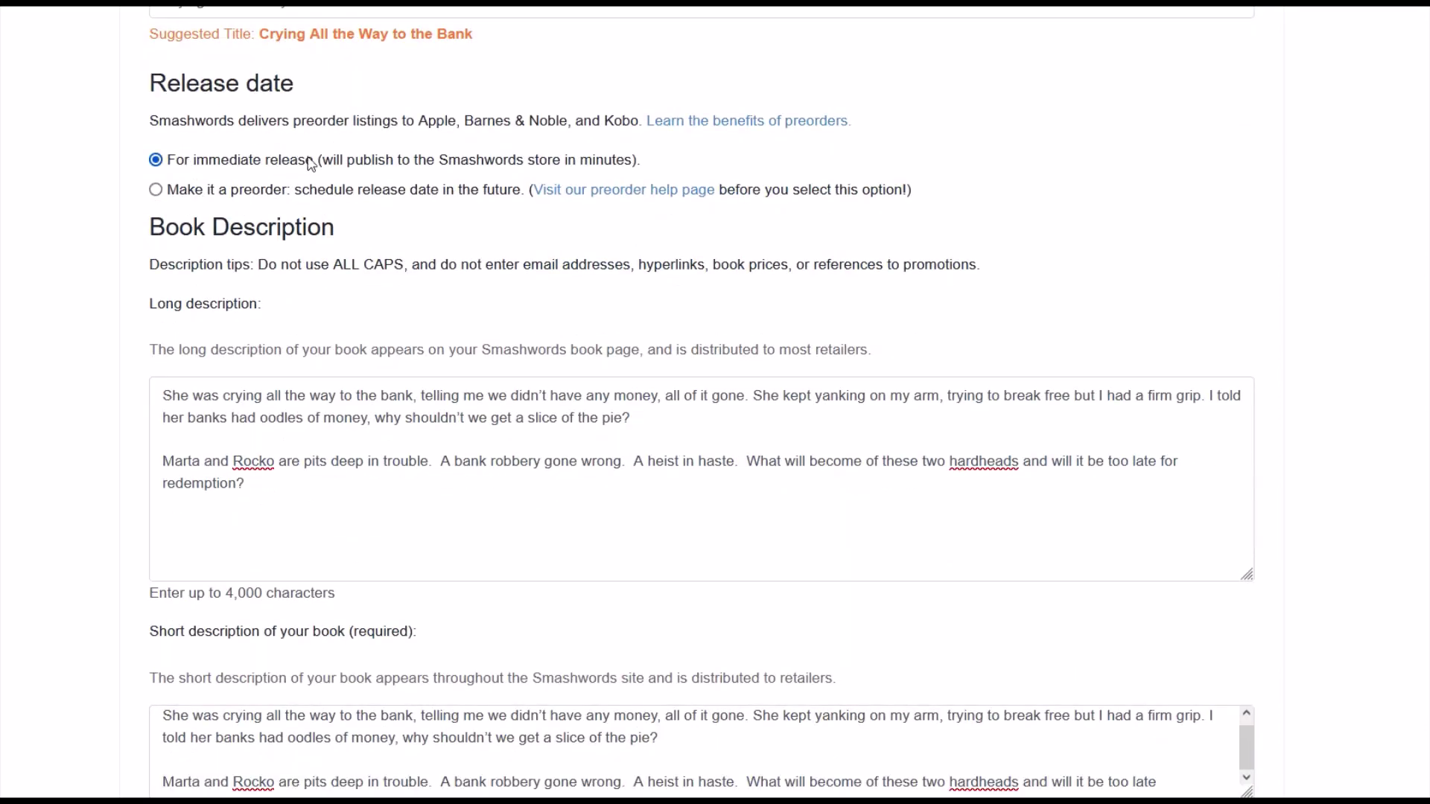
pyautogui.scroll(-3, 311, 163)
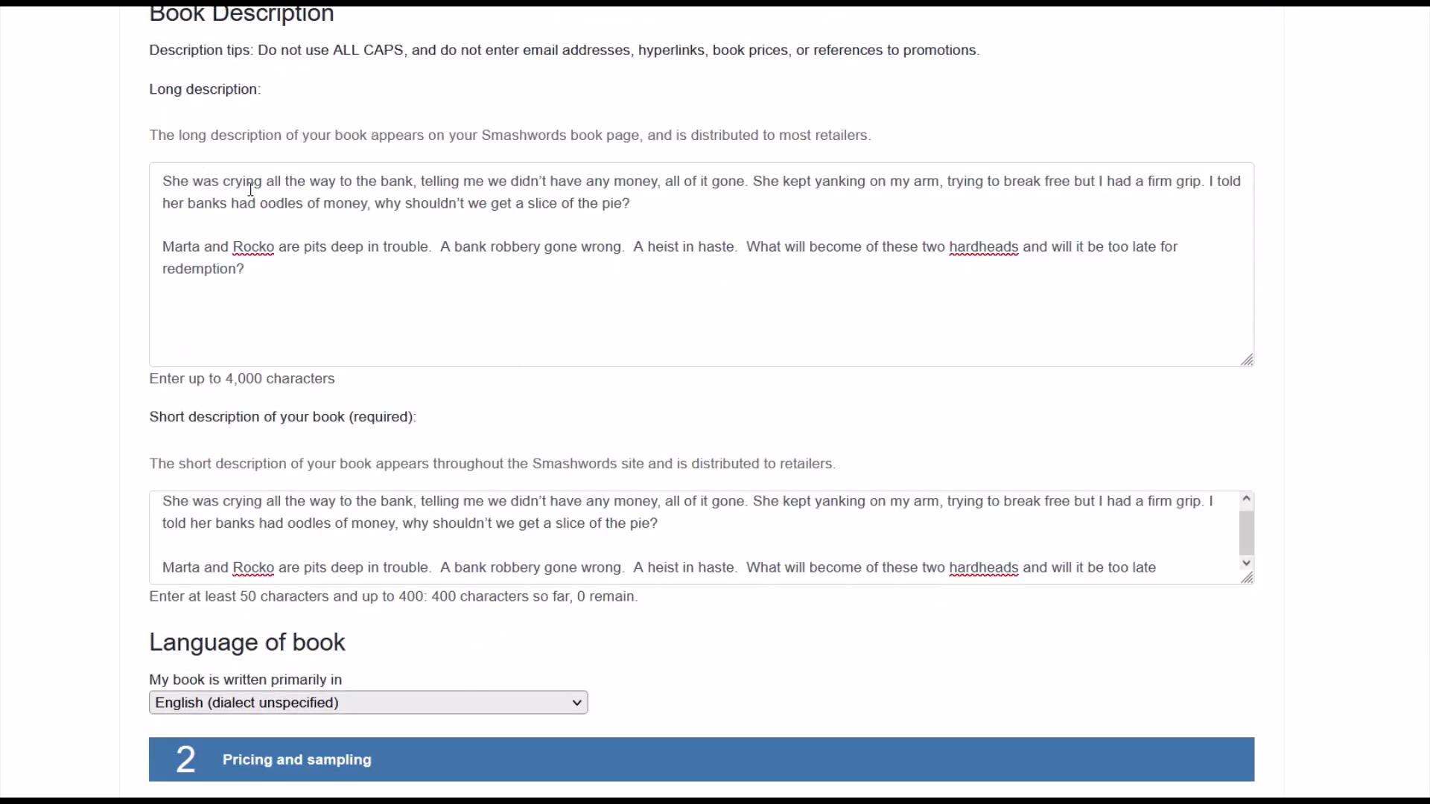
pyautogui.moveTo(167, 182); pyautogui.dragTo(355, 279)
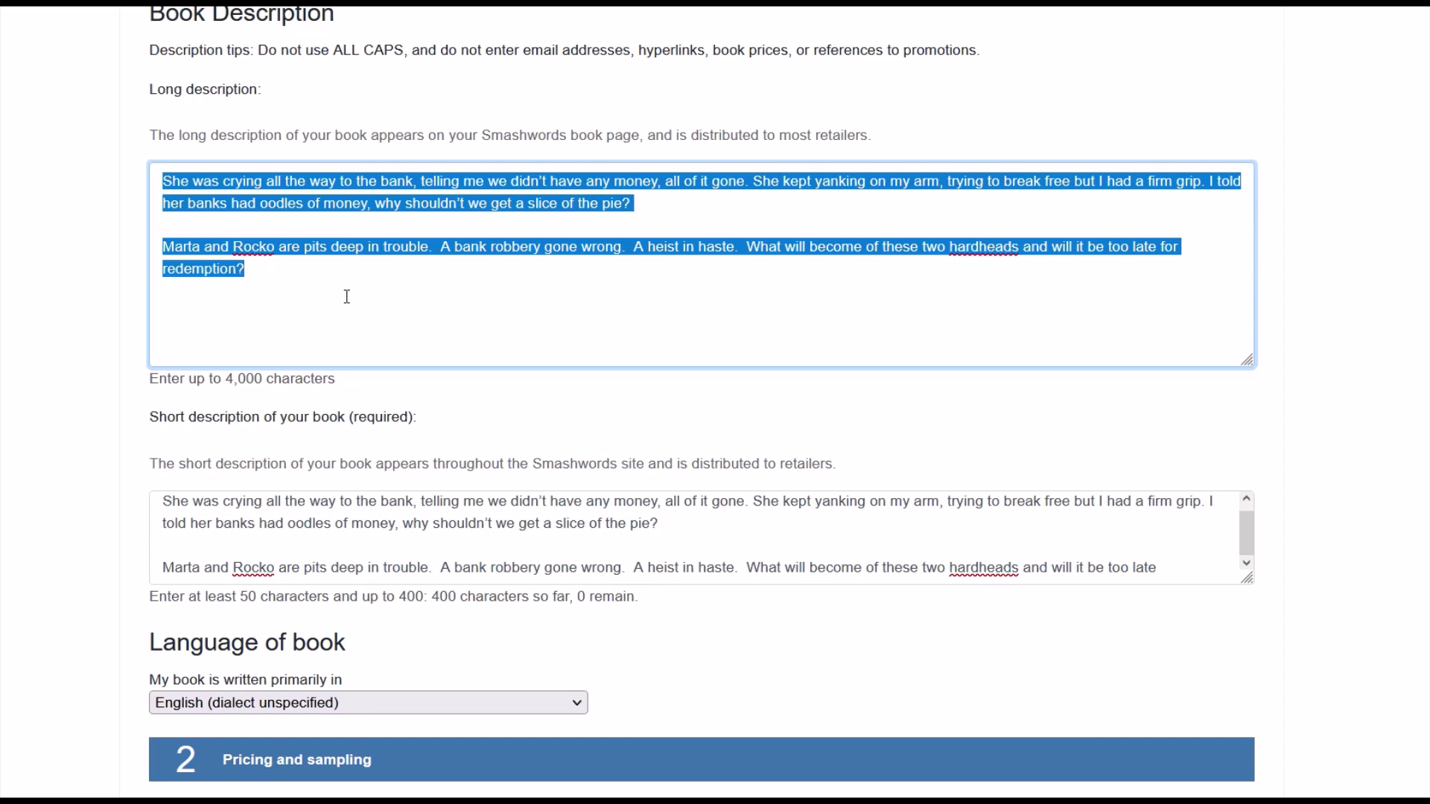
pyautogui.click(347, 296)
pyautogui.scroll(-3, 182, 237)
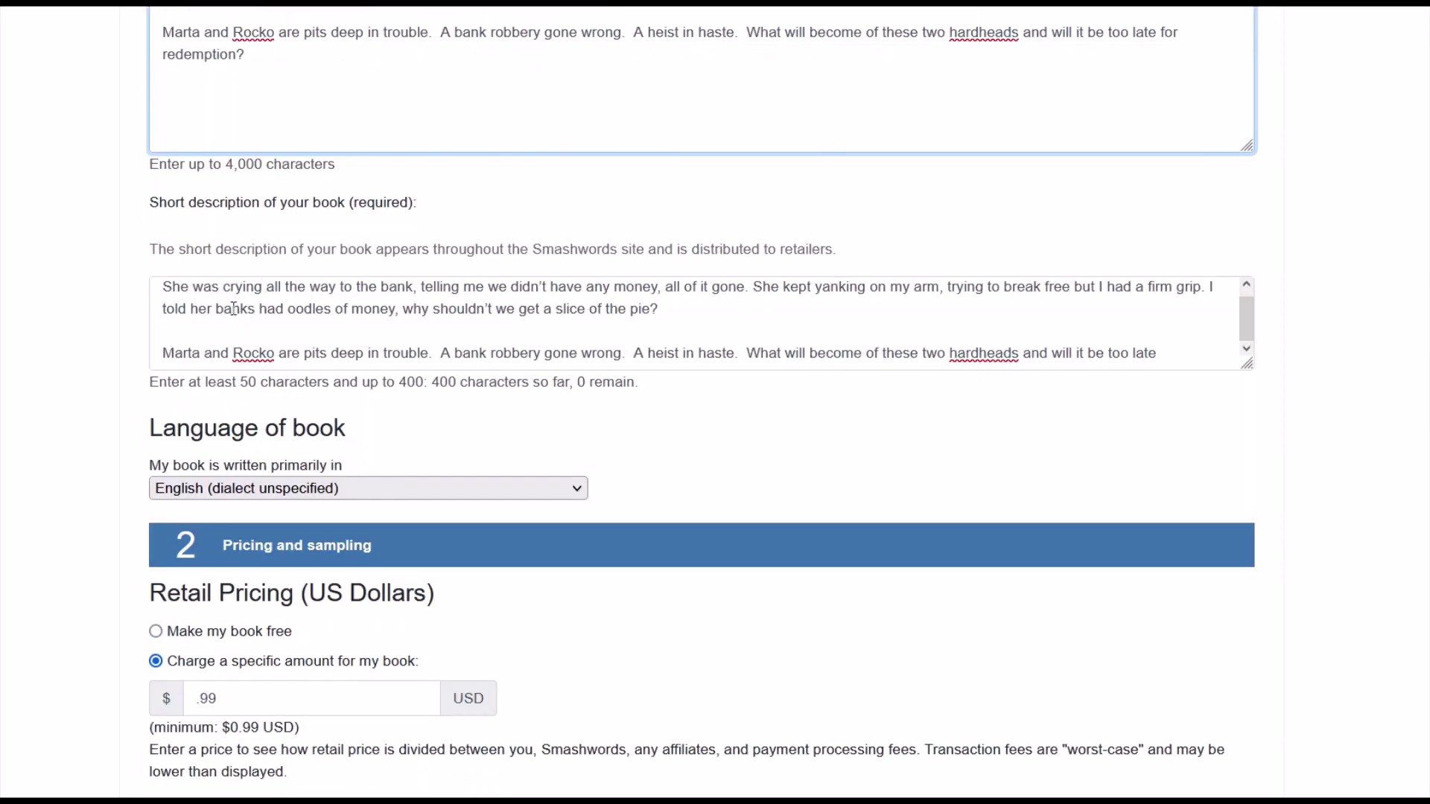
pyautogui.scroll(-3, 234, 309)
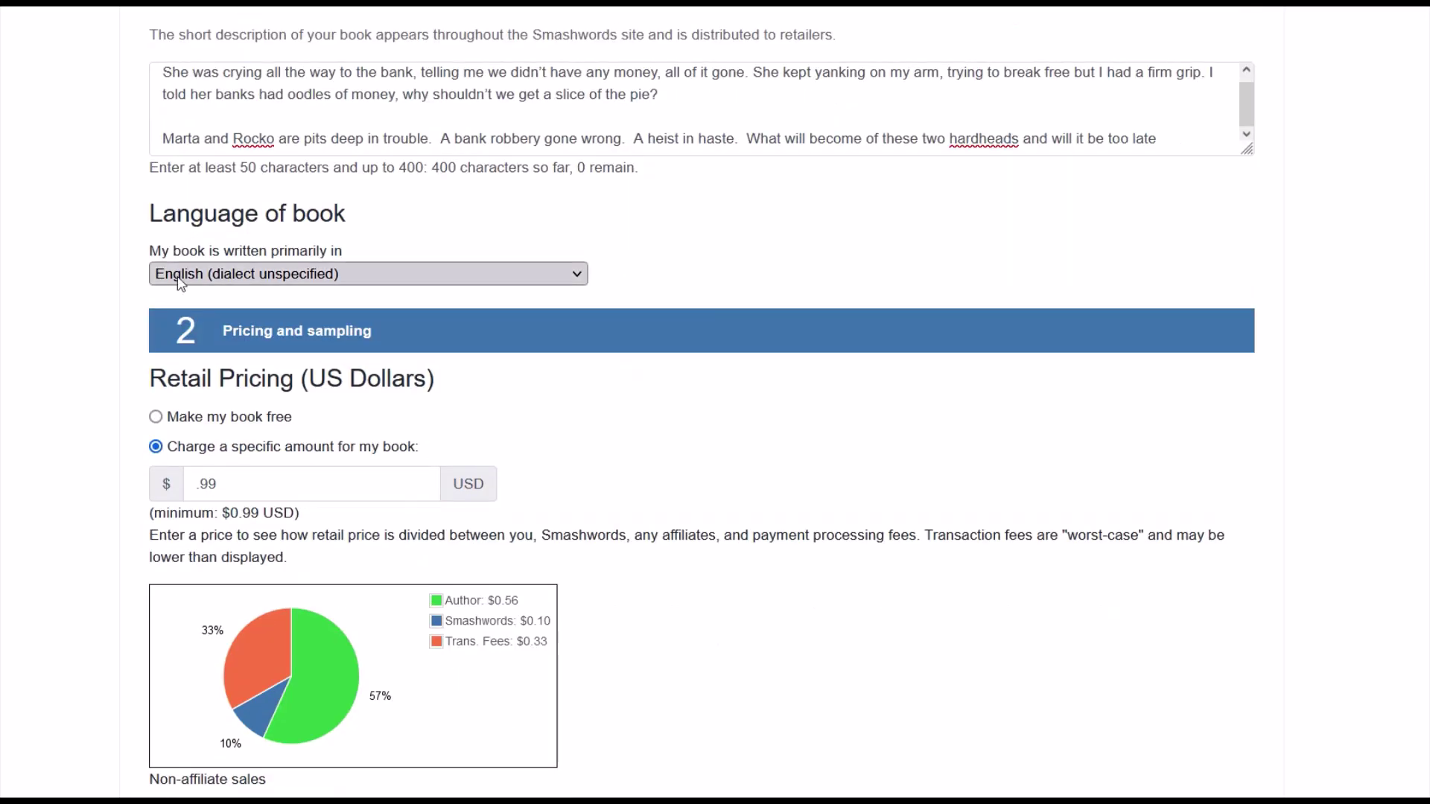
pyautogui.scroll(-3, 182, 284)
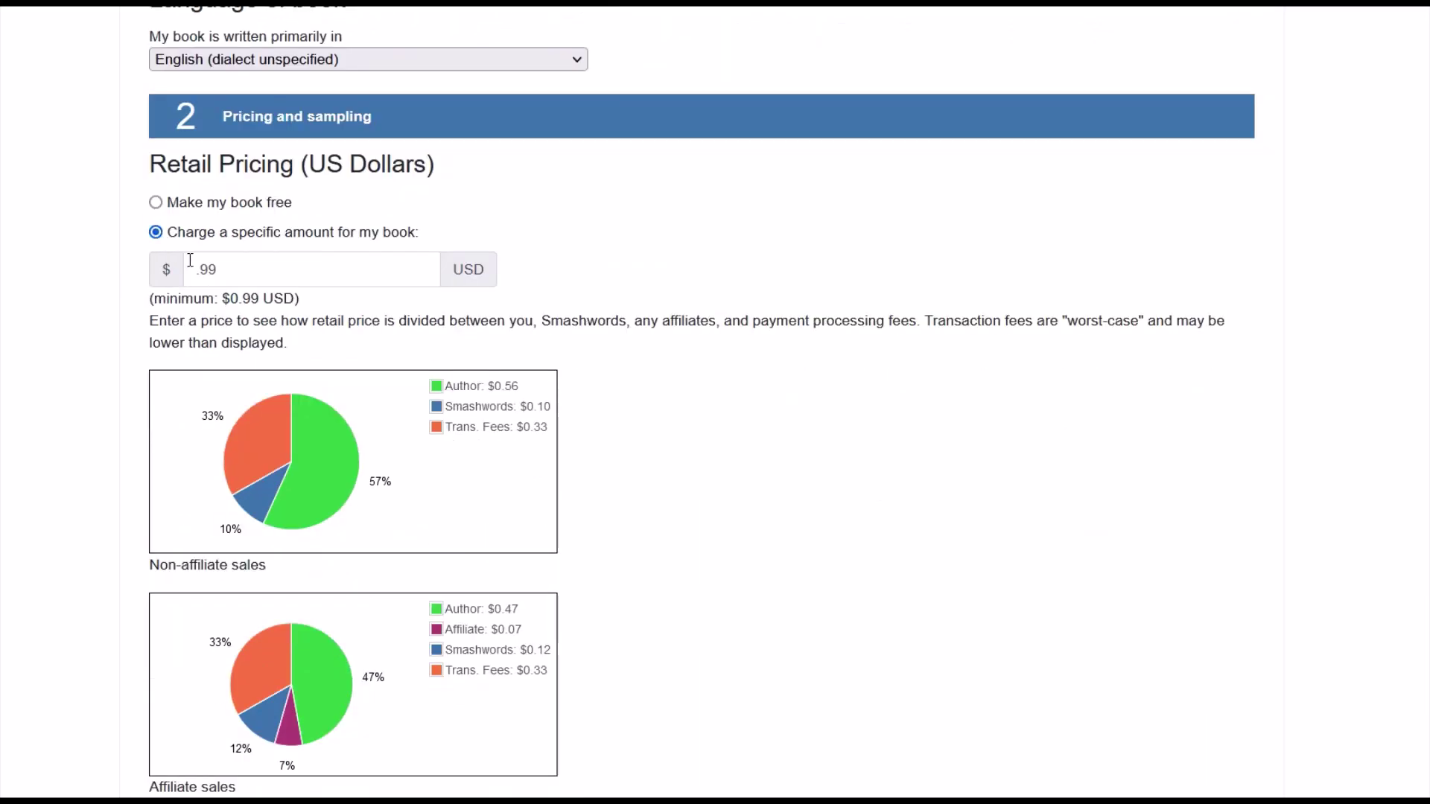
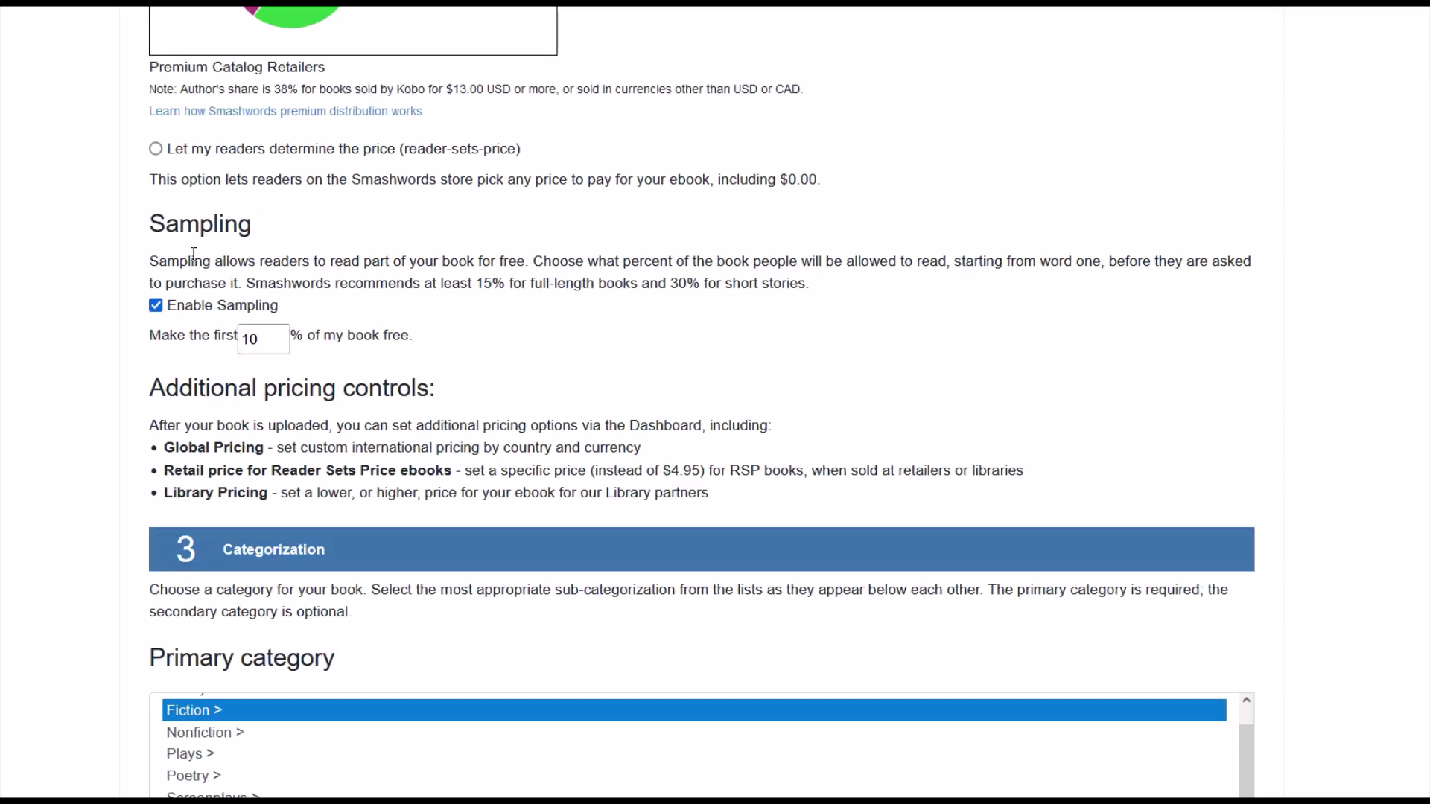
# - Review the sampling percentage, the primary and secondary categories, and the adult content and box set choices
pyautogui.scroll(-2, 226, 346)
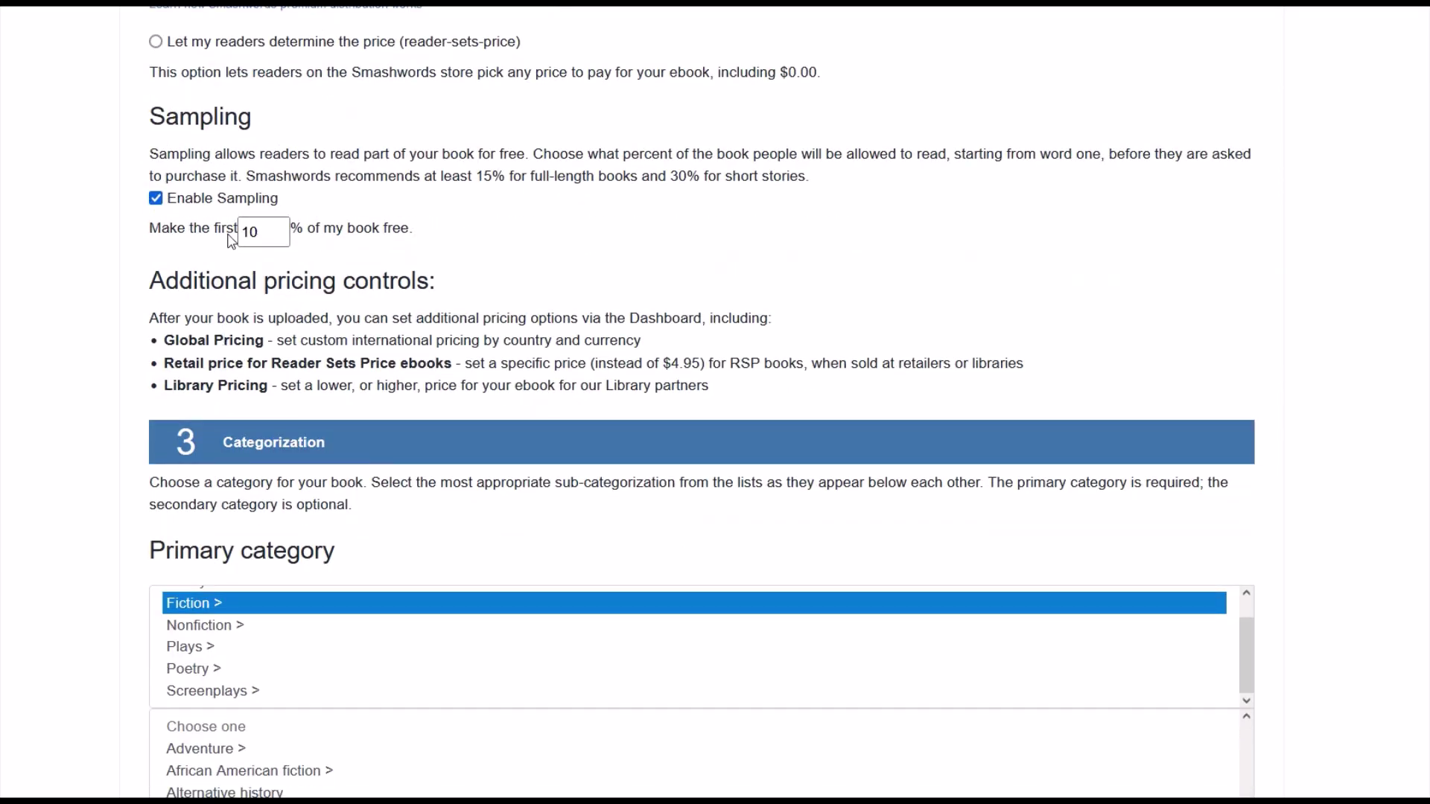
pyautogui.scroll(-6, 233, 239)
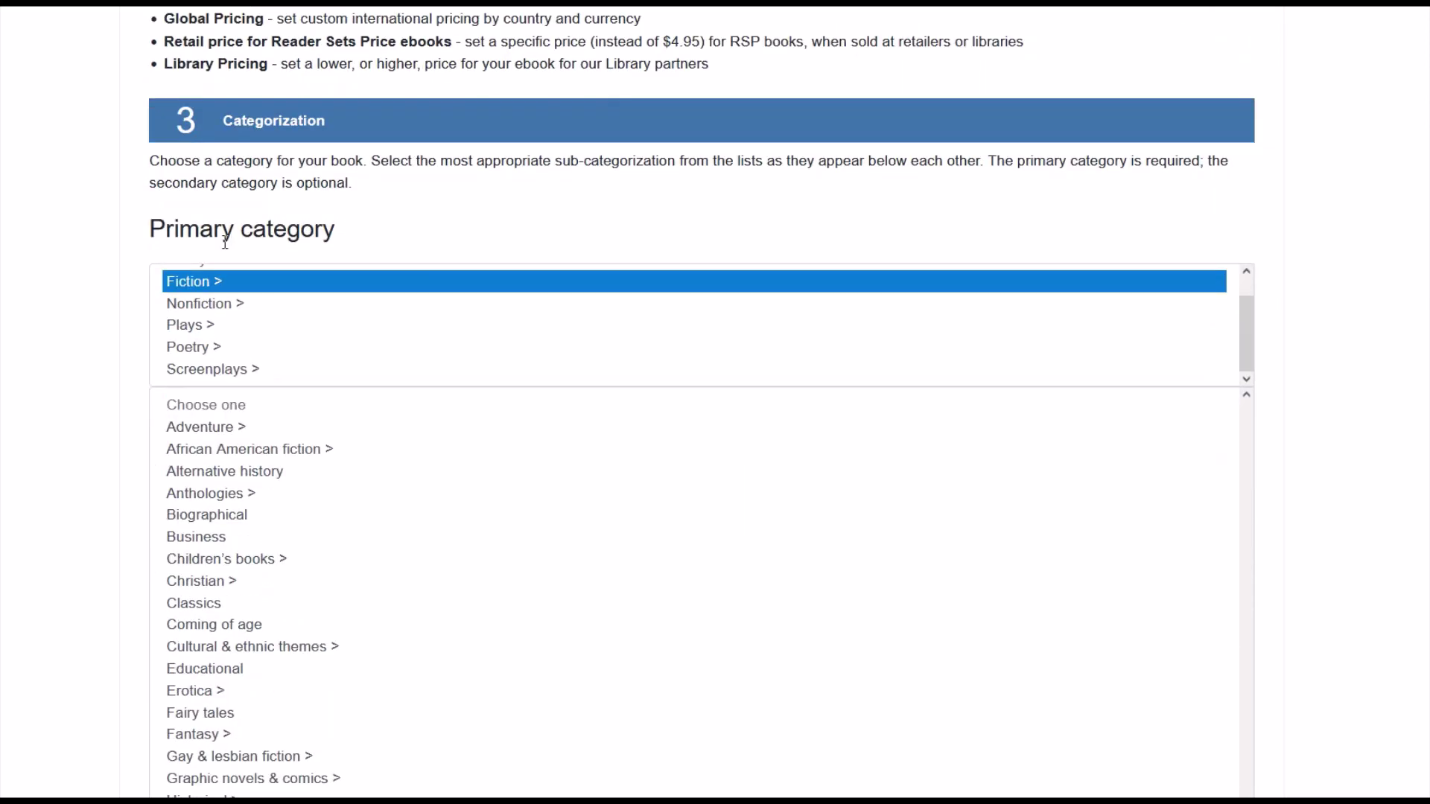
pyautogui.scroll(-8, 181, 287)
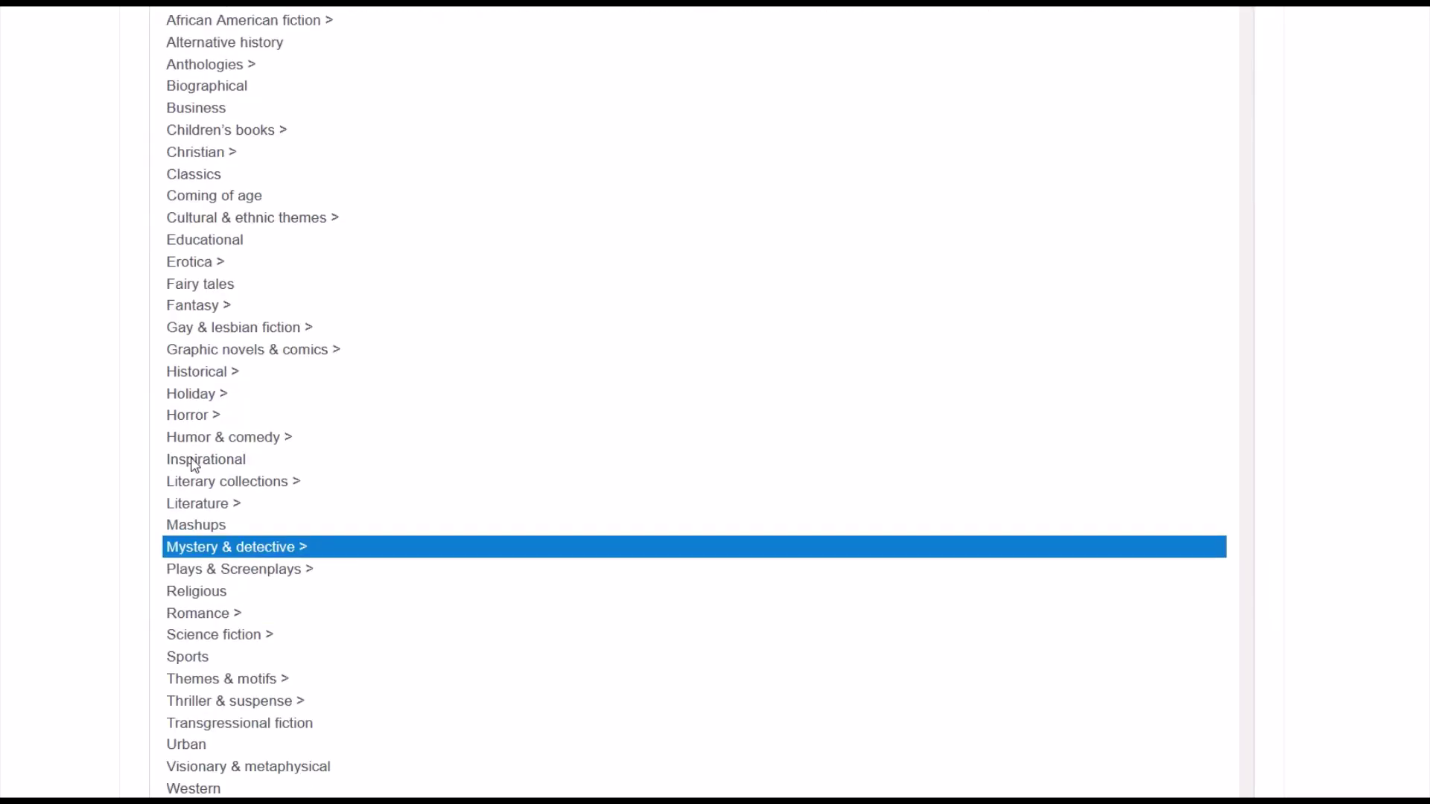
pyautogui.scroll(-12, 215, 553)
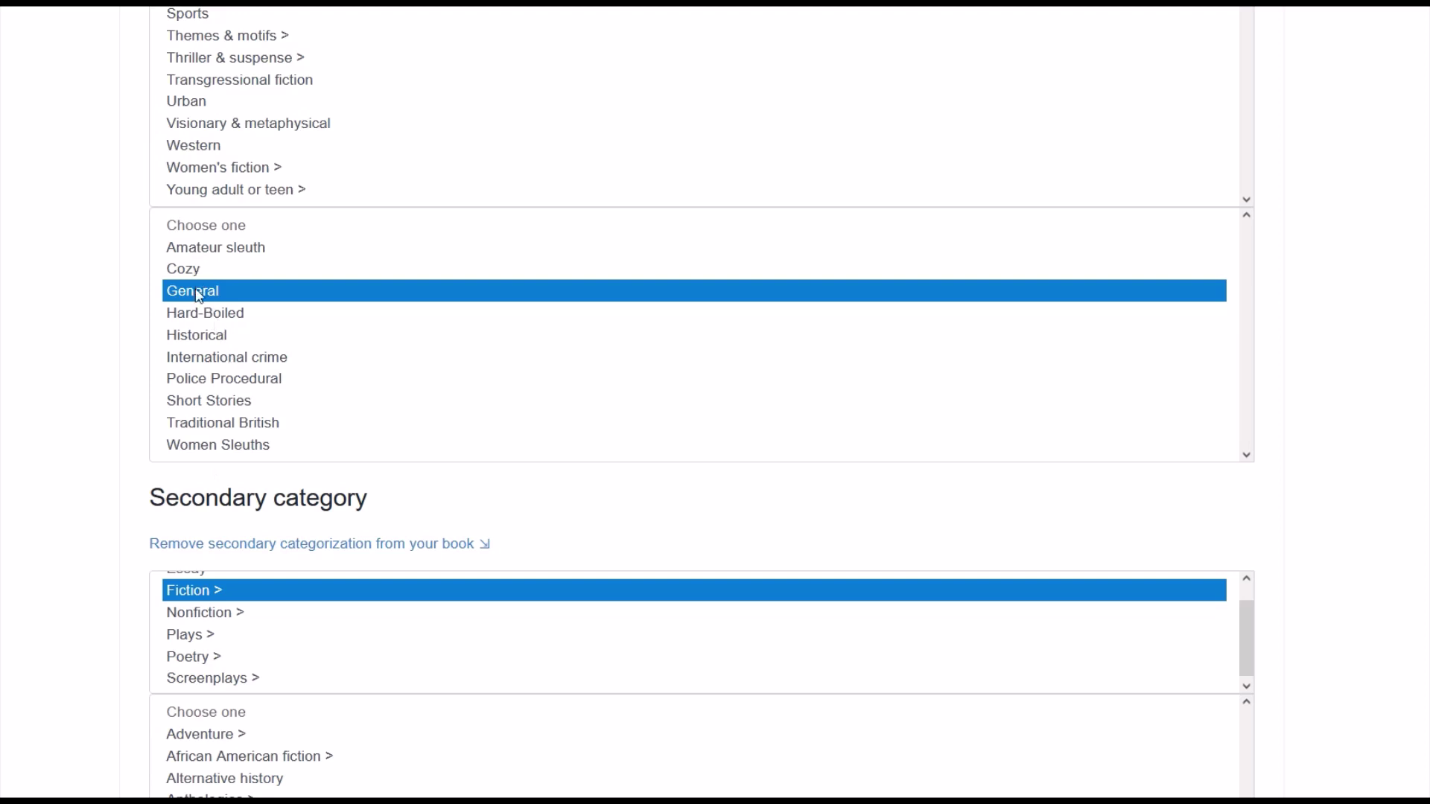
pyautogui.scroll(-4, 199, 296)
pyautogui.scroll(-5, 271, 285)
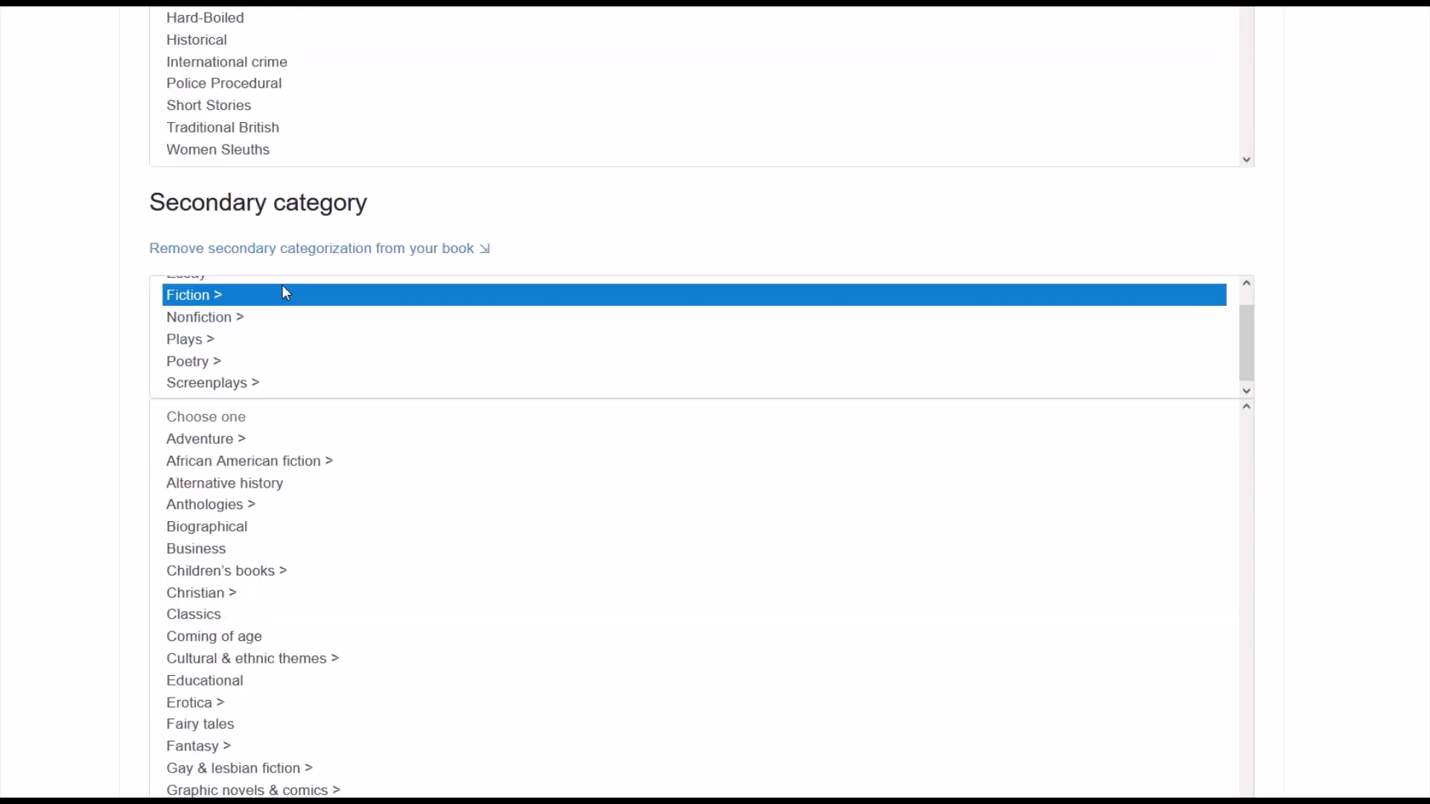
pyautogui.scroll(-3, 199, 317)
pyautogui.click(199, 637)
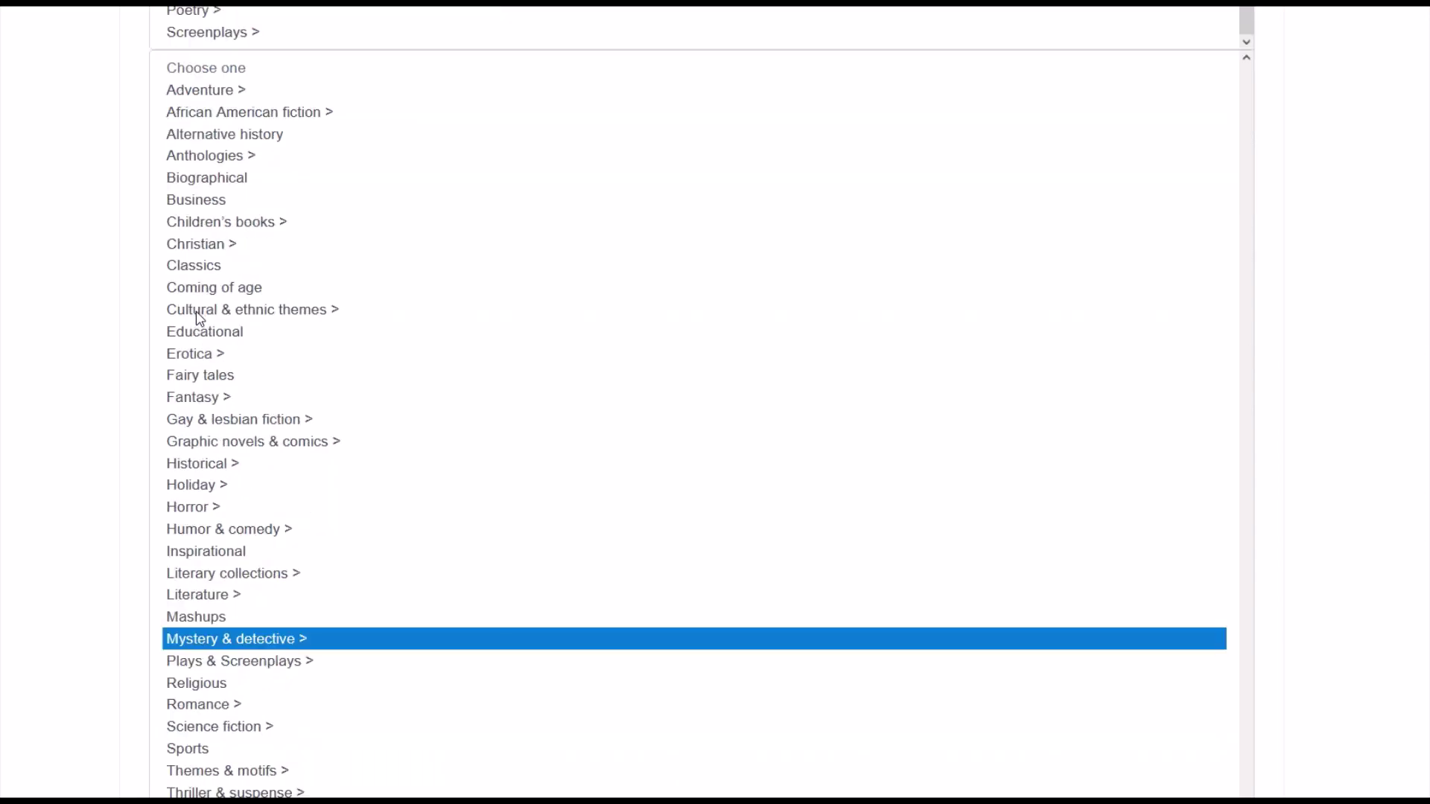
pyautogui.scroll(-4, 195, 345)
pyautogui.click(209, 790)
pyautogui.scroll(-4, 201, 412)
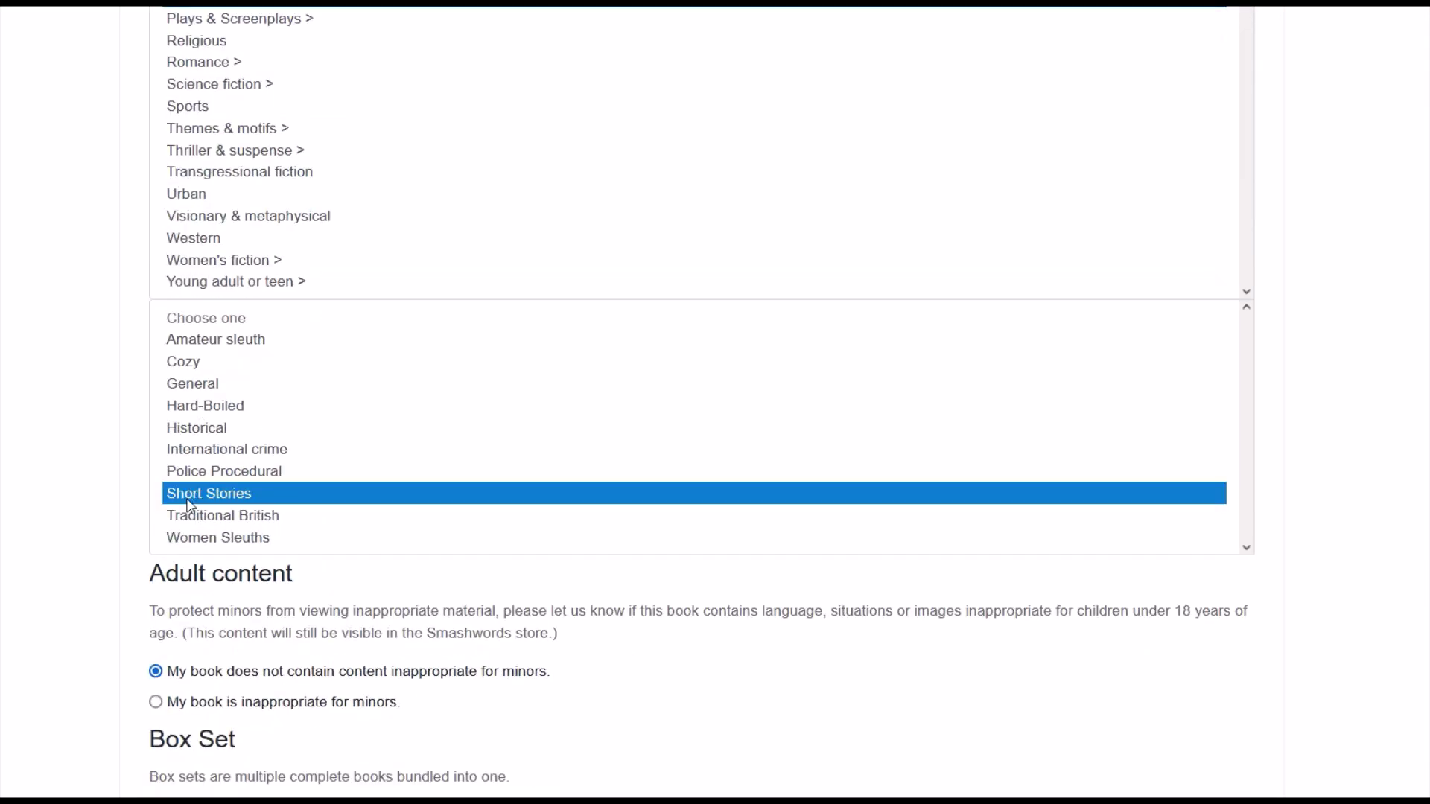
pyautogui.scroll(-9, 200, 500)
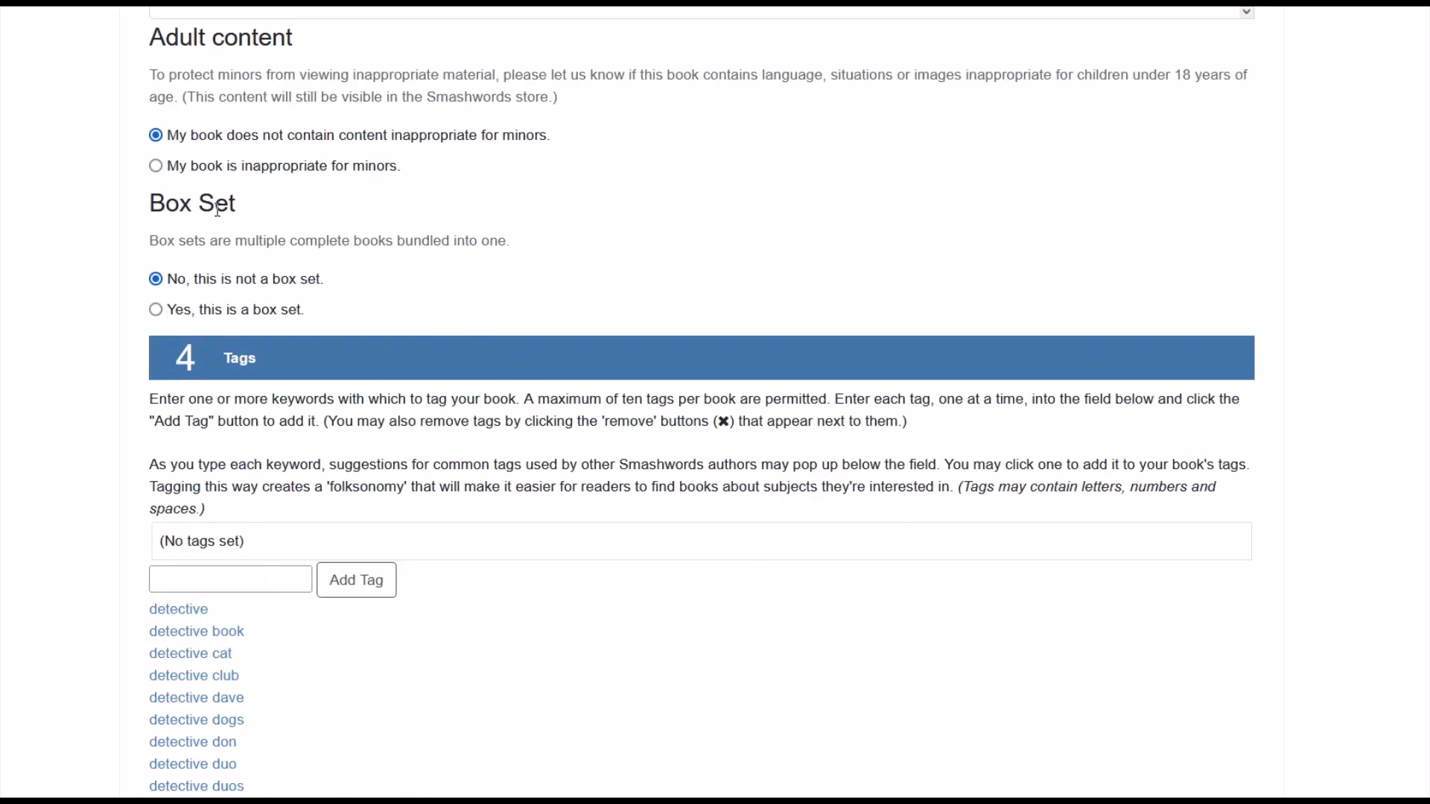
# - Add the book tags crime, crime 99 cents, crime adveture, crime and evil, and crime book
pyautogui.scroll(-4, 250, 288)
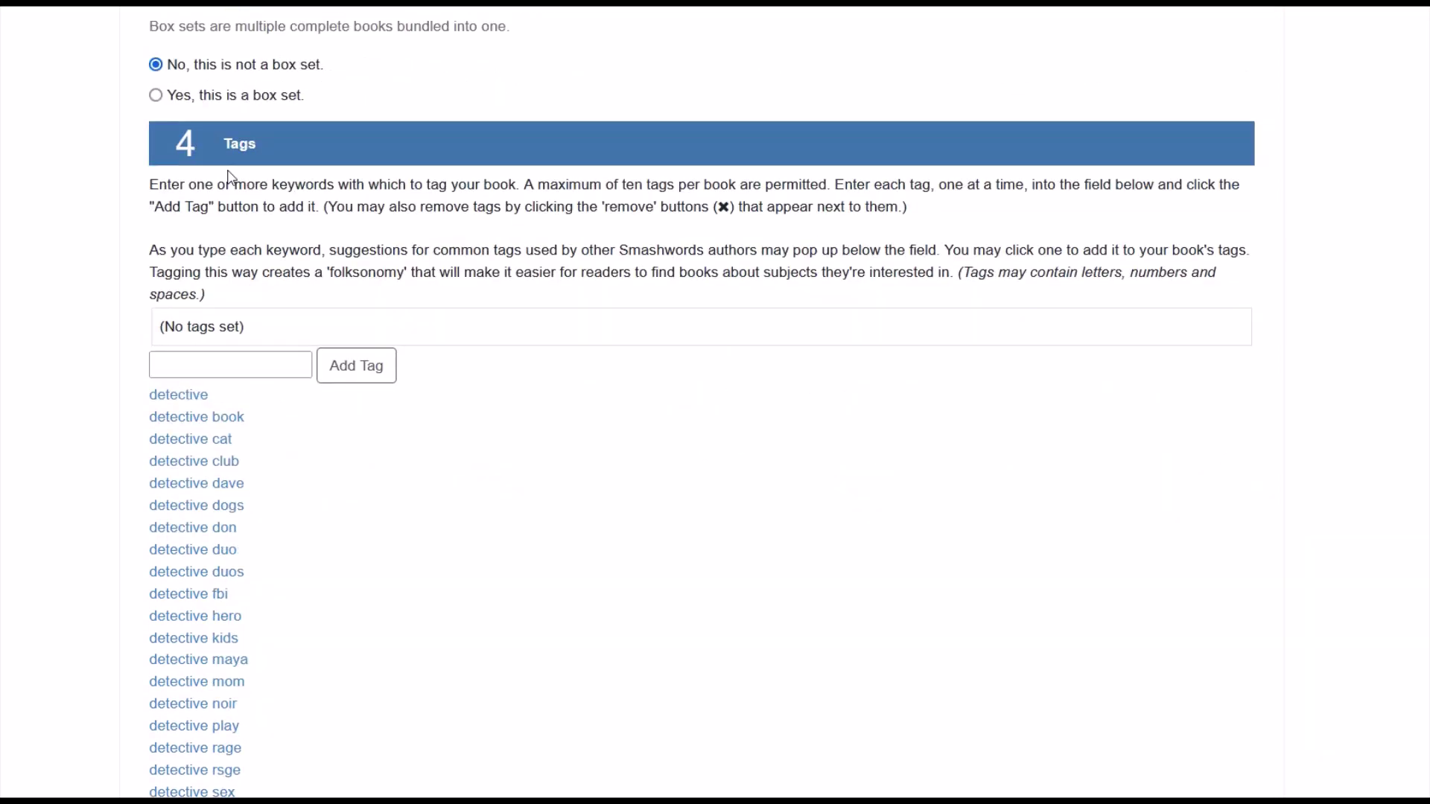
pyautogui.click(195, 365)
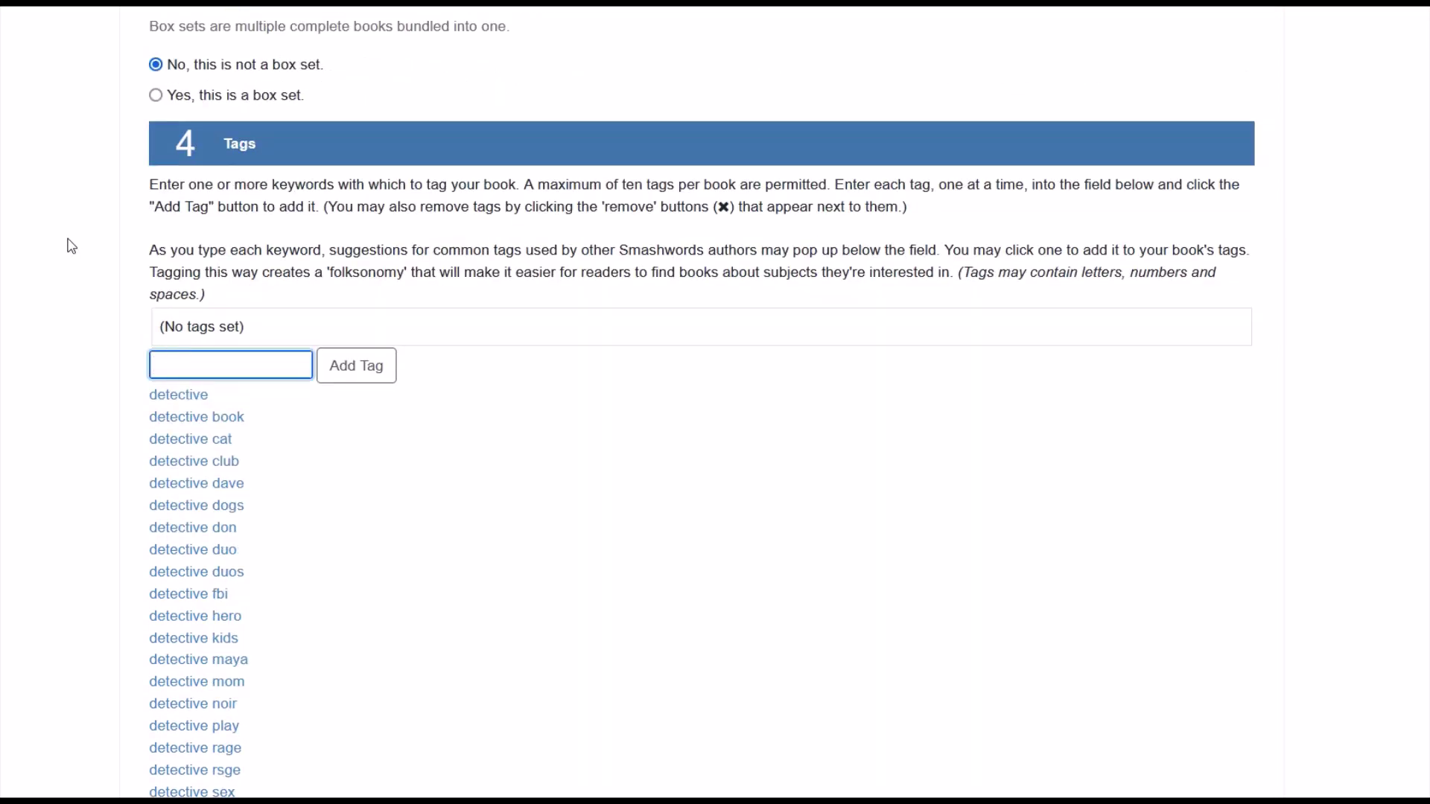
pyautogui.write('crime')
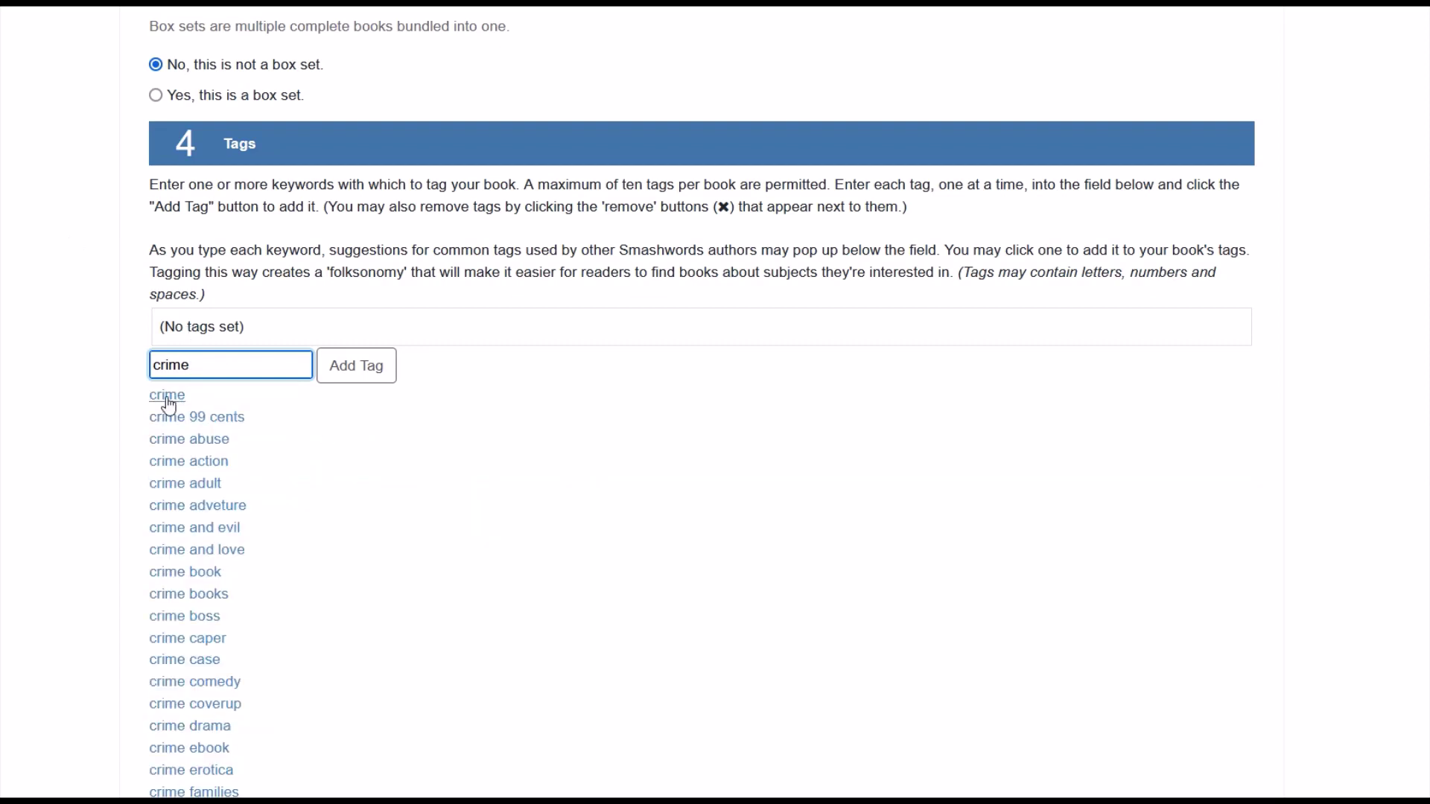
pyautogui.click(362, 373)
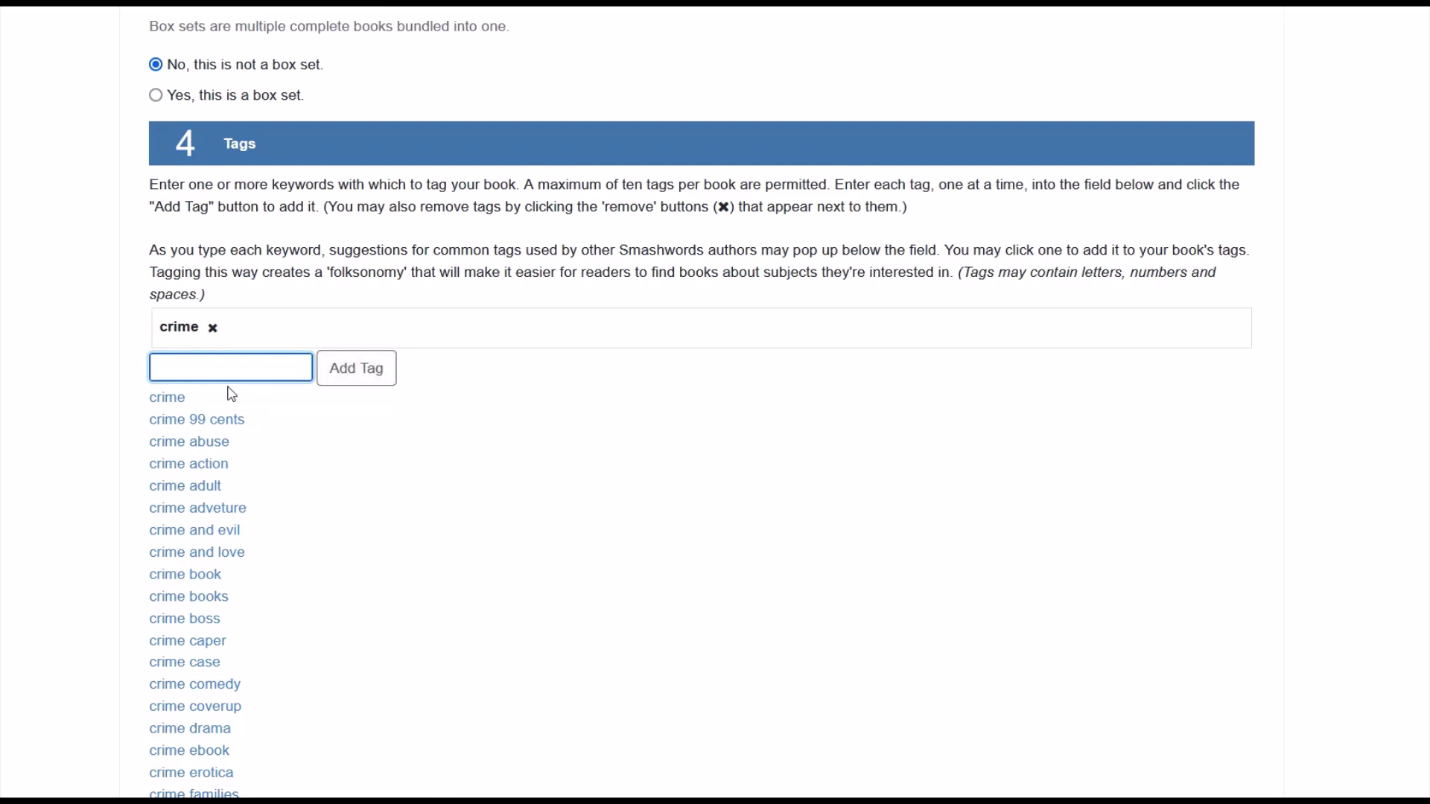
pyautogui.click(209, 427)
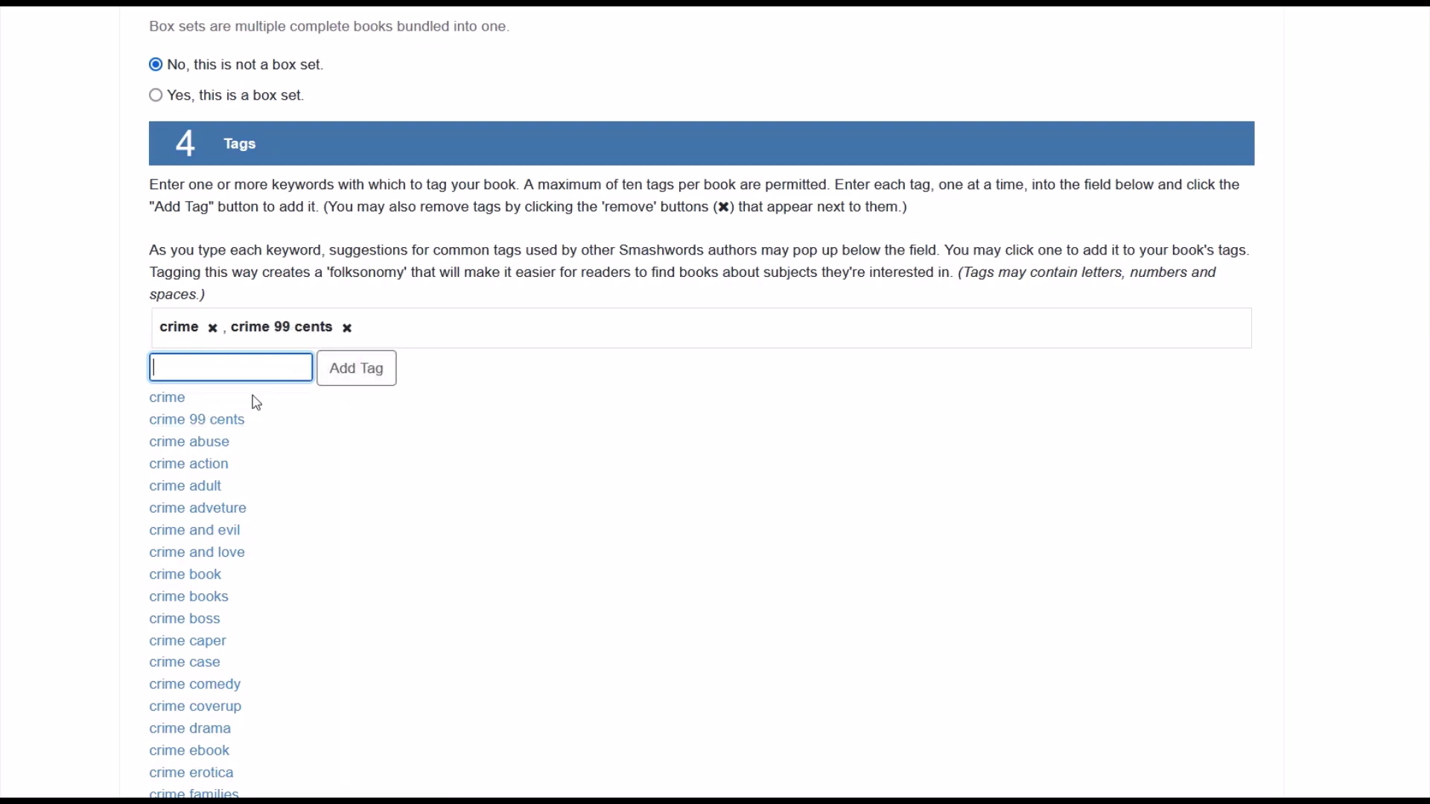
pyautogui.click(209, 510)
pyautogui.click(212, 533)
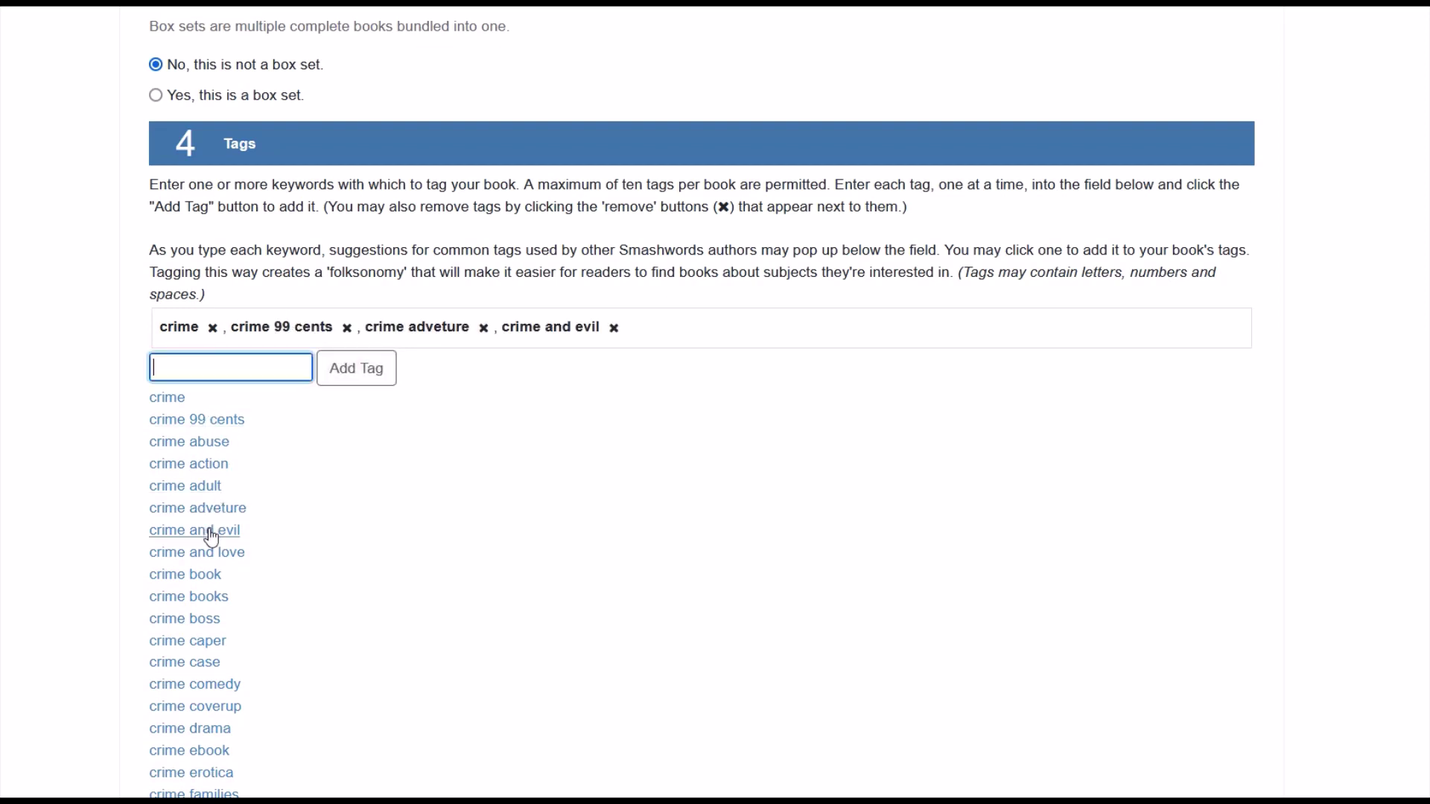
pyautogui.click(207, 578)
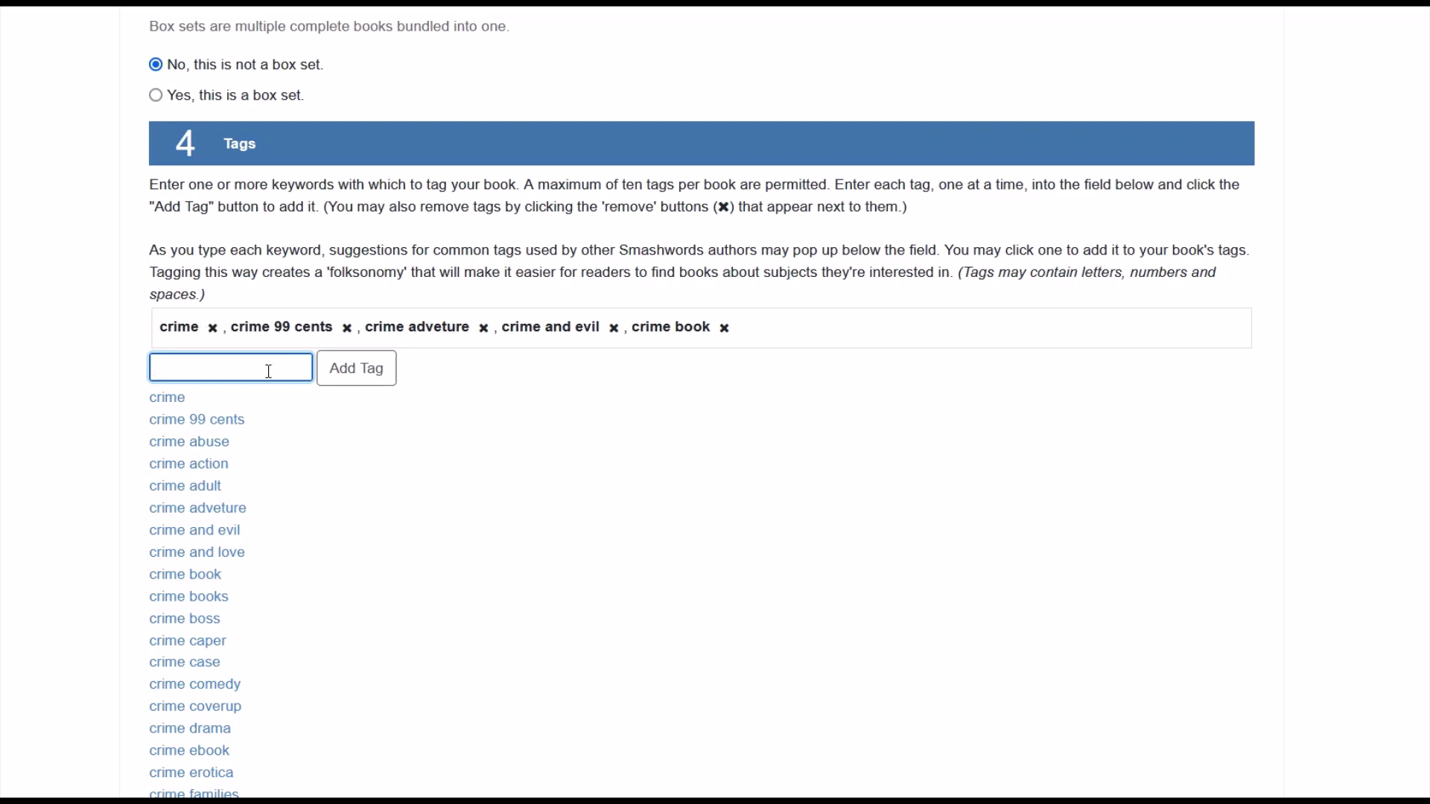
# - Add the tags detective, detective book and detective hero
pyautogui.write('detective')
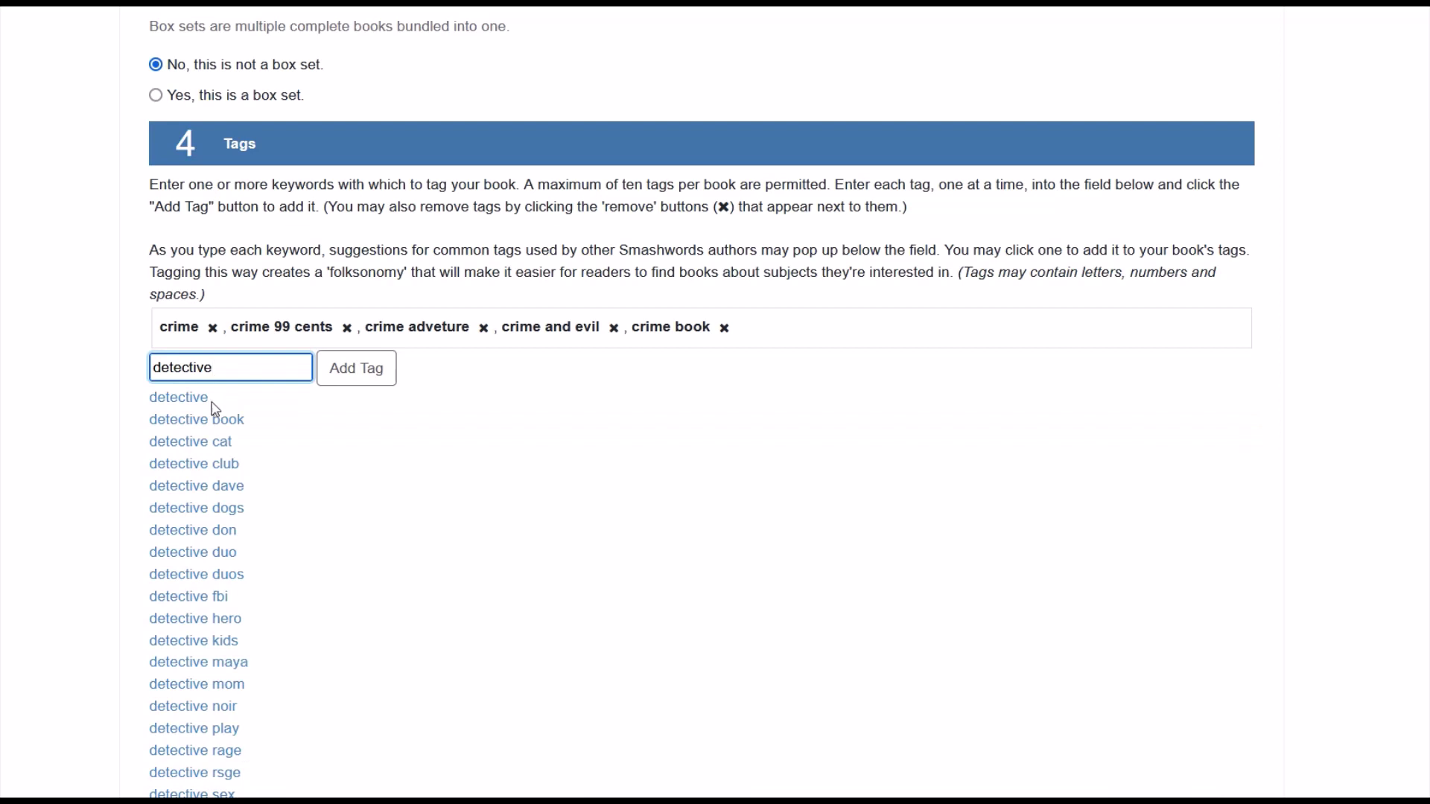
pyautogui.click(192, 399)
pyautogui.click(189, 419)
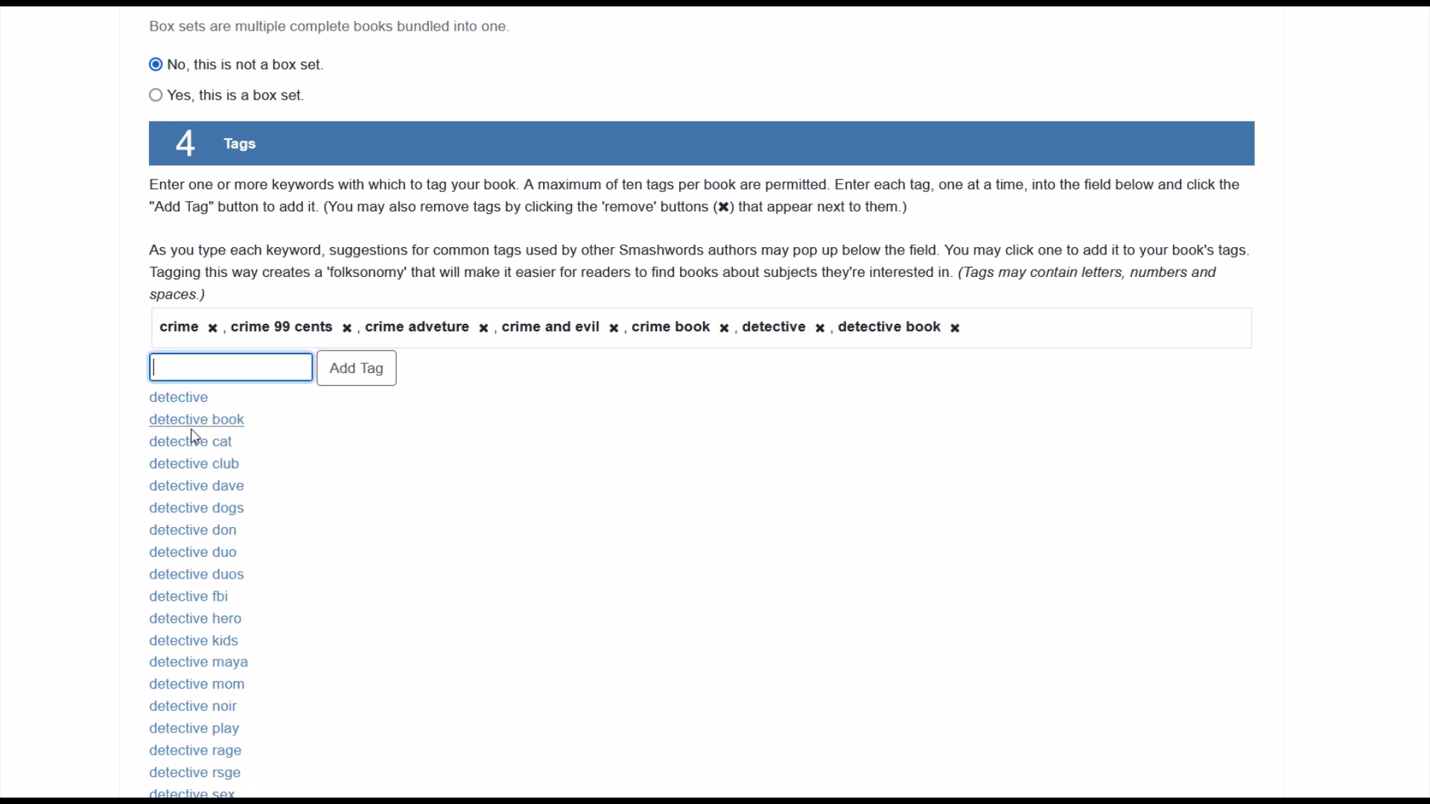
pyautogui.click(184, 623)
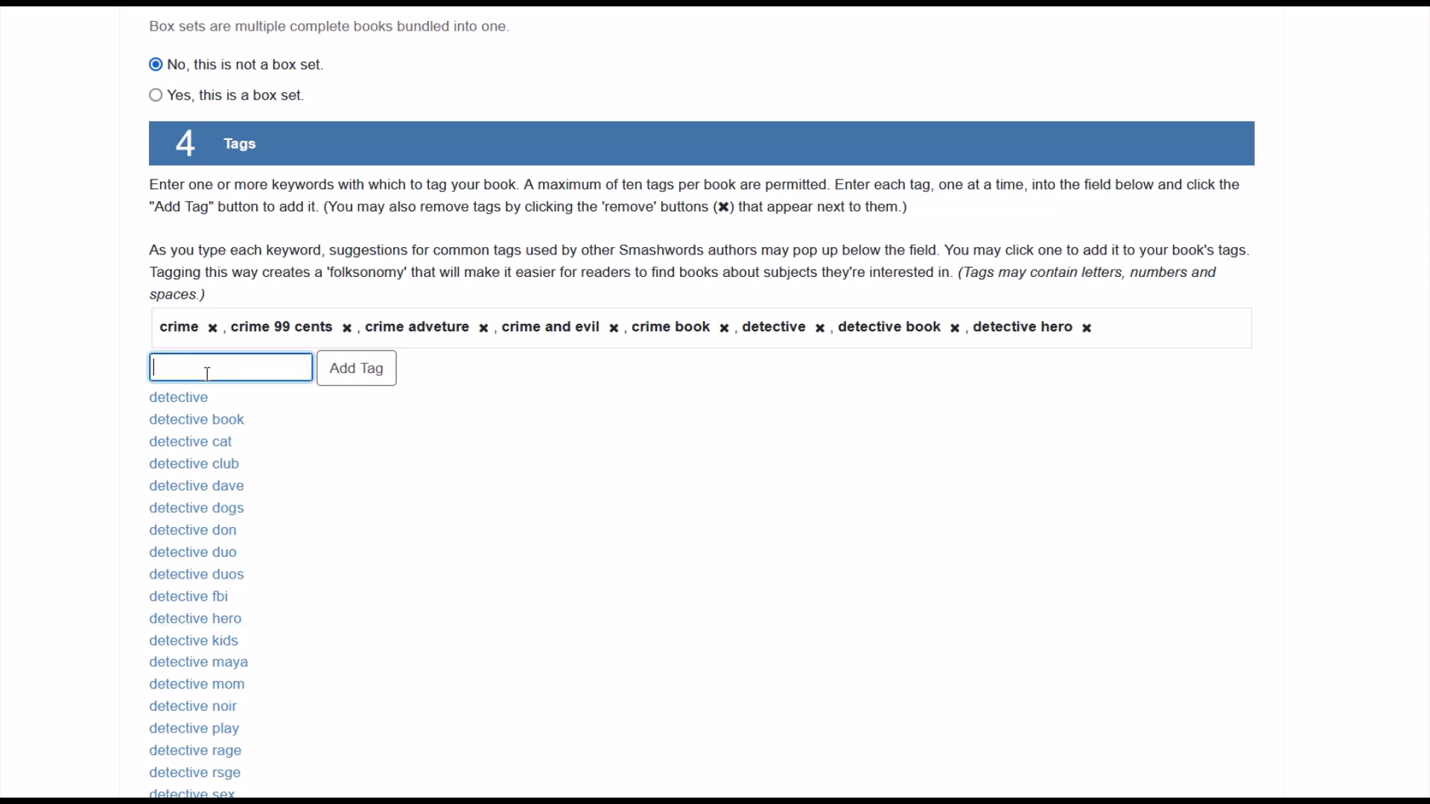
# - Add the suggested tag funny and the custom tag funny crime
pyautogui.write('funny')
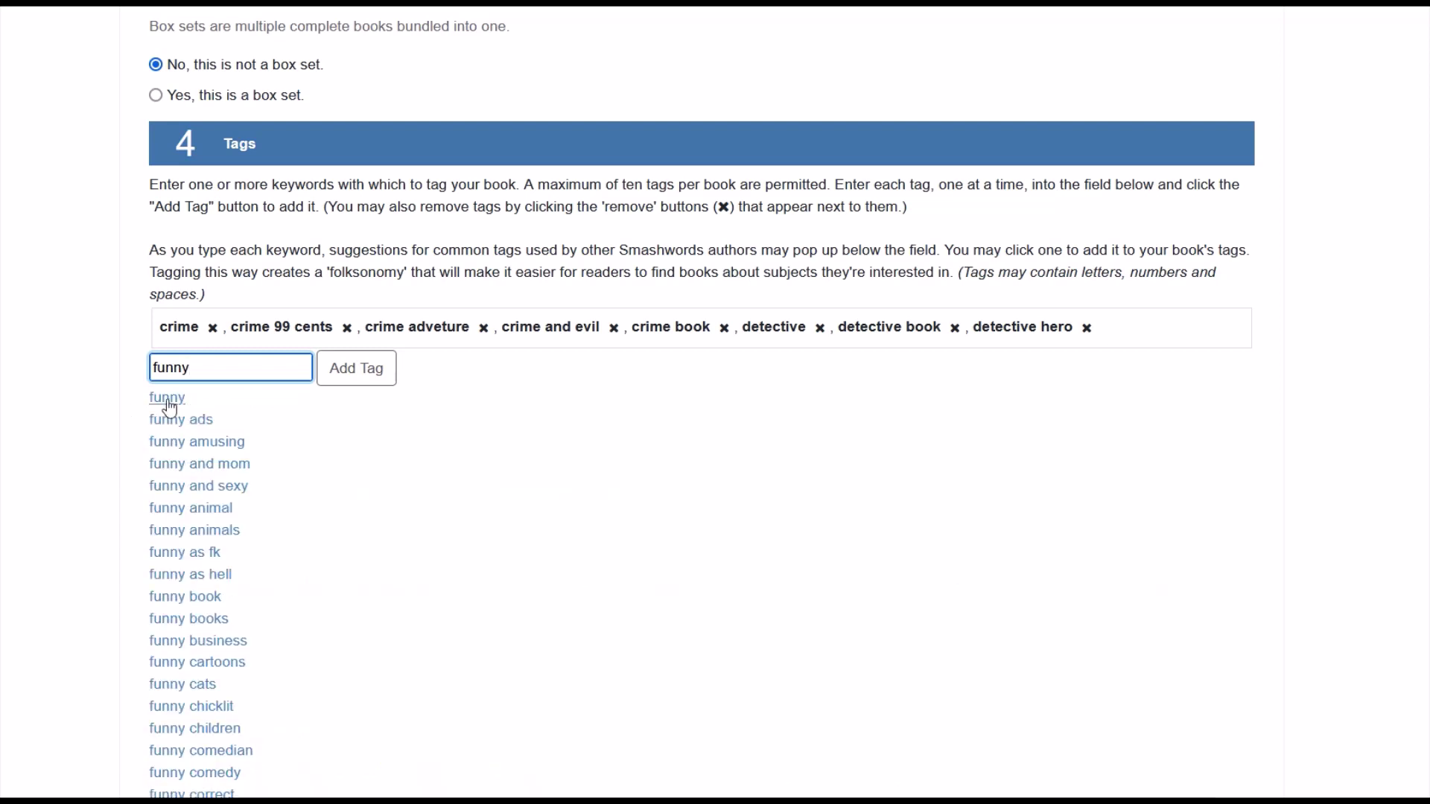
pyautogui.click(168, 400)
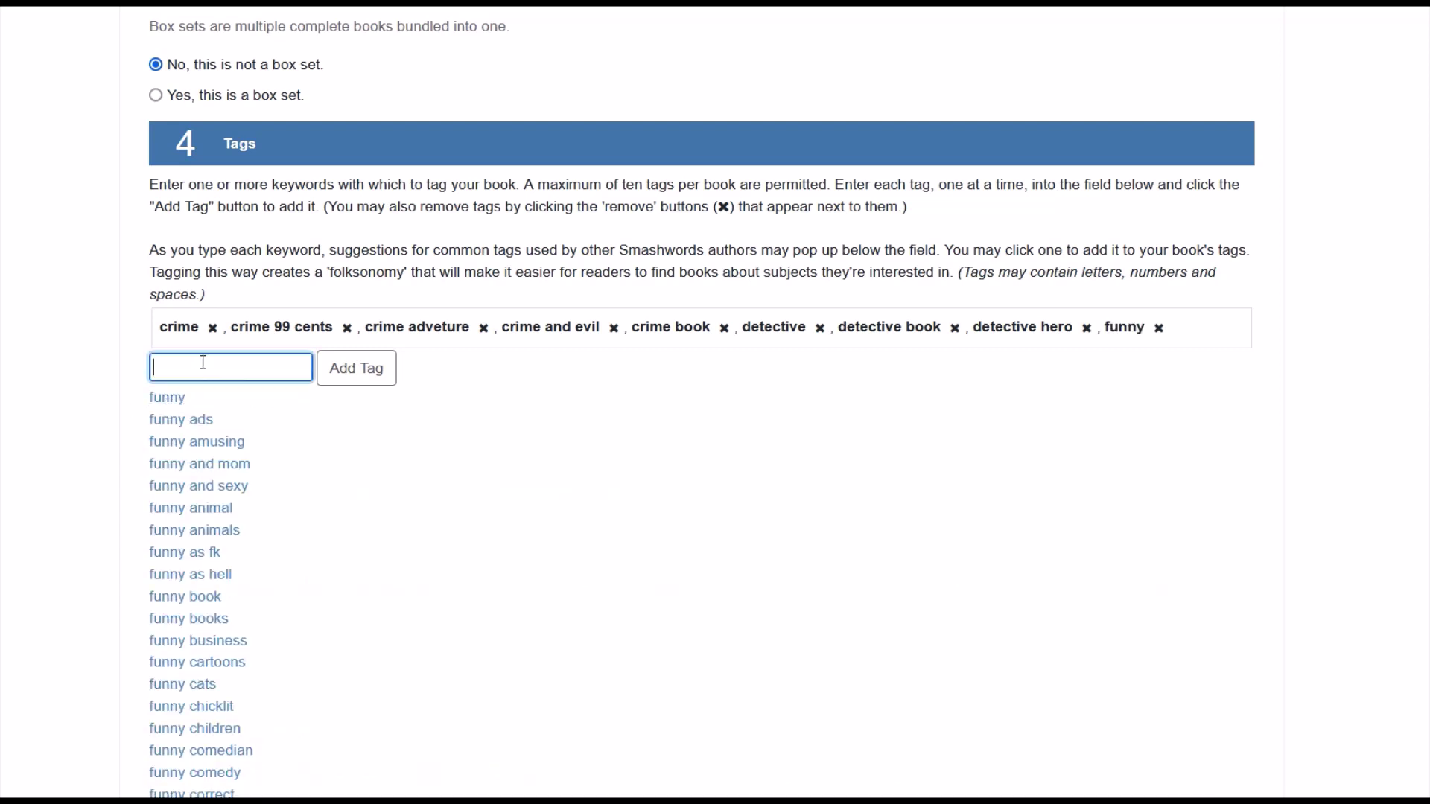
pyautogui.write('funny crime')
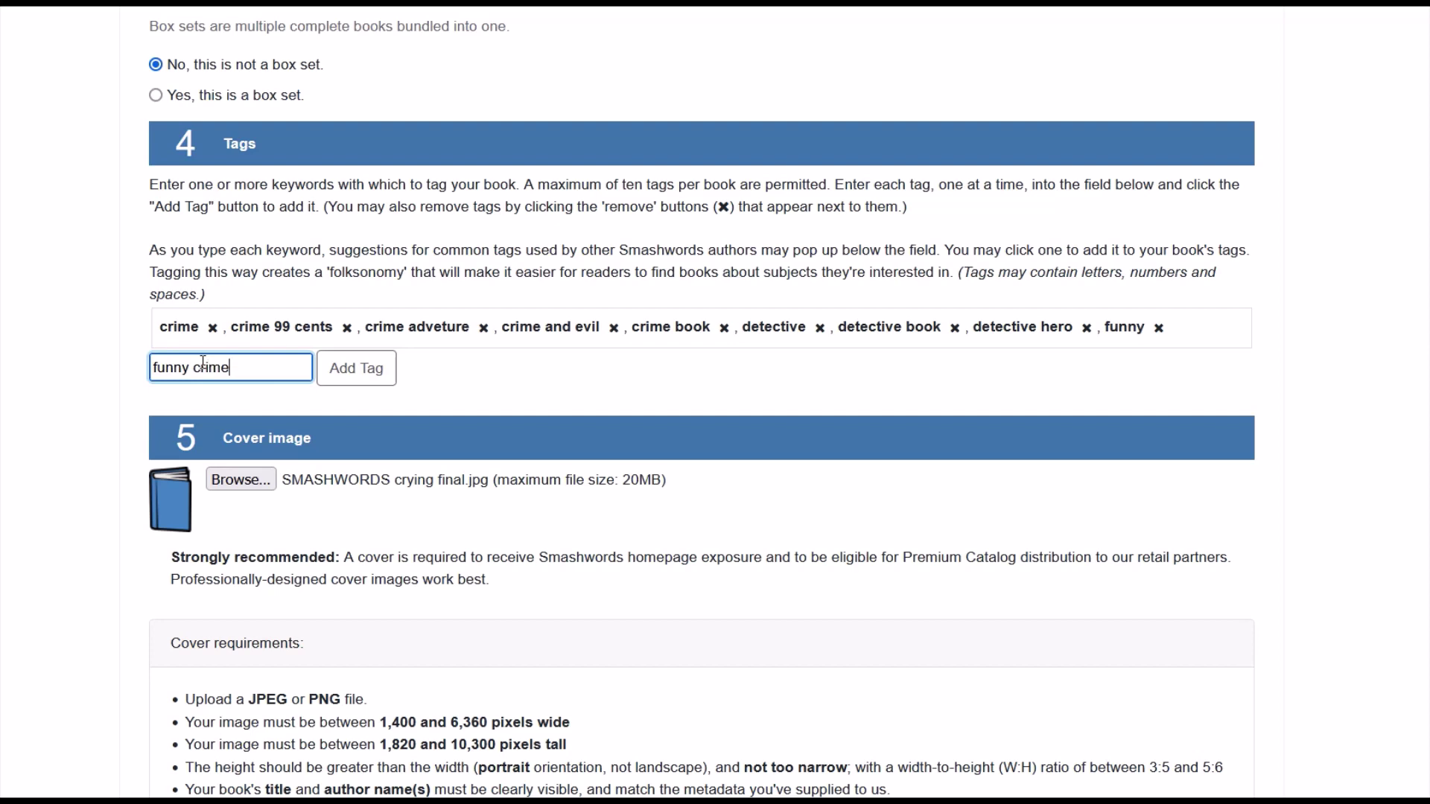
pyautogui.click(325, 378)
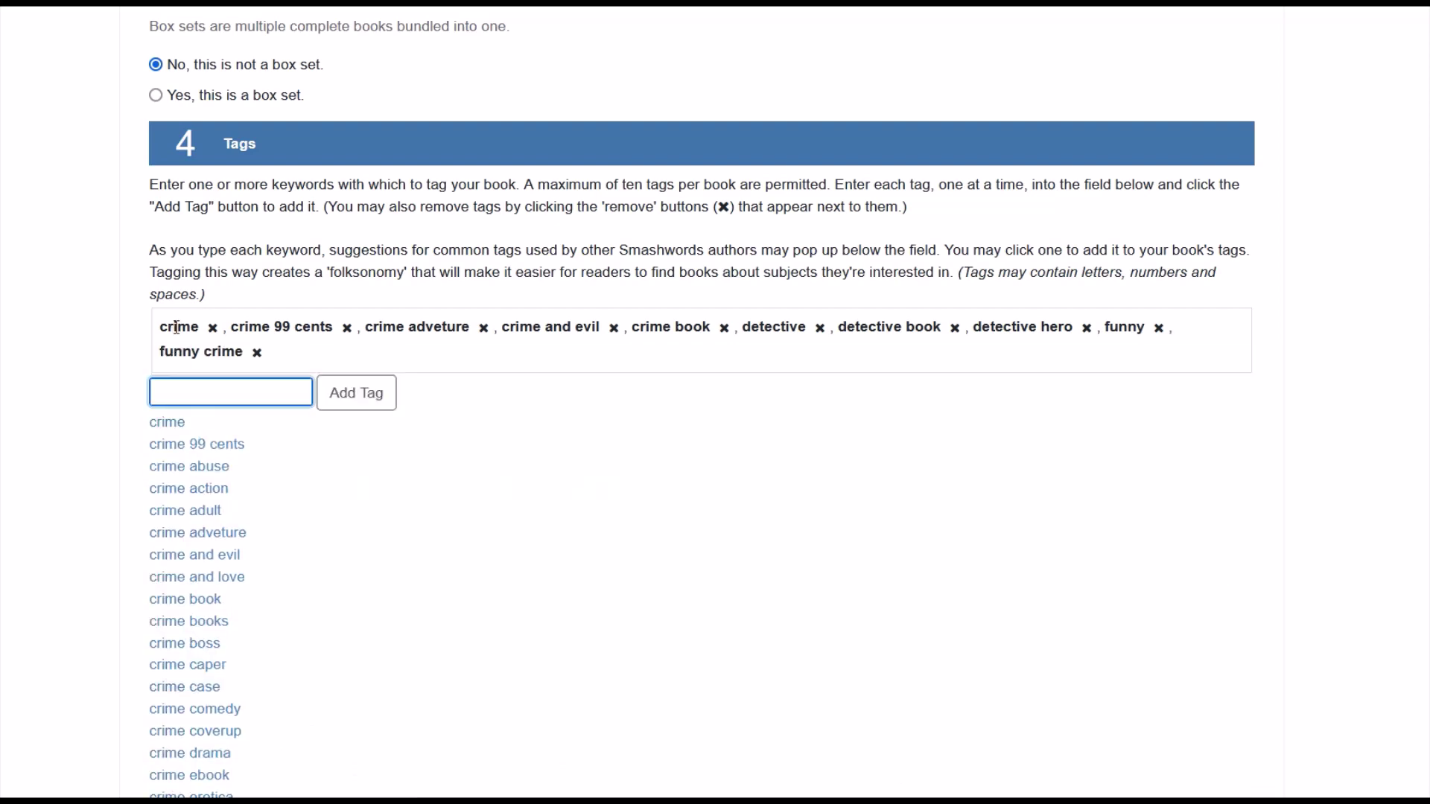
# - Review the chosen cover image, the cover requirements and the recommended Microsoft Word .doc manuscript format
pyautogui.scroll(-15, 142, 360)
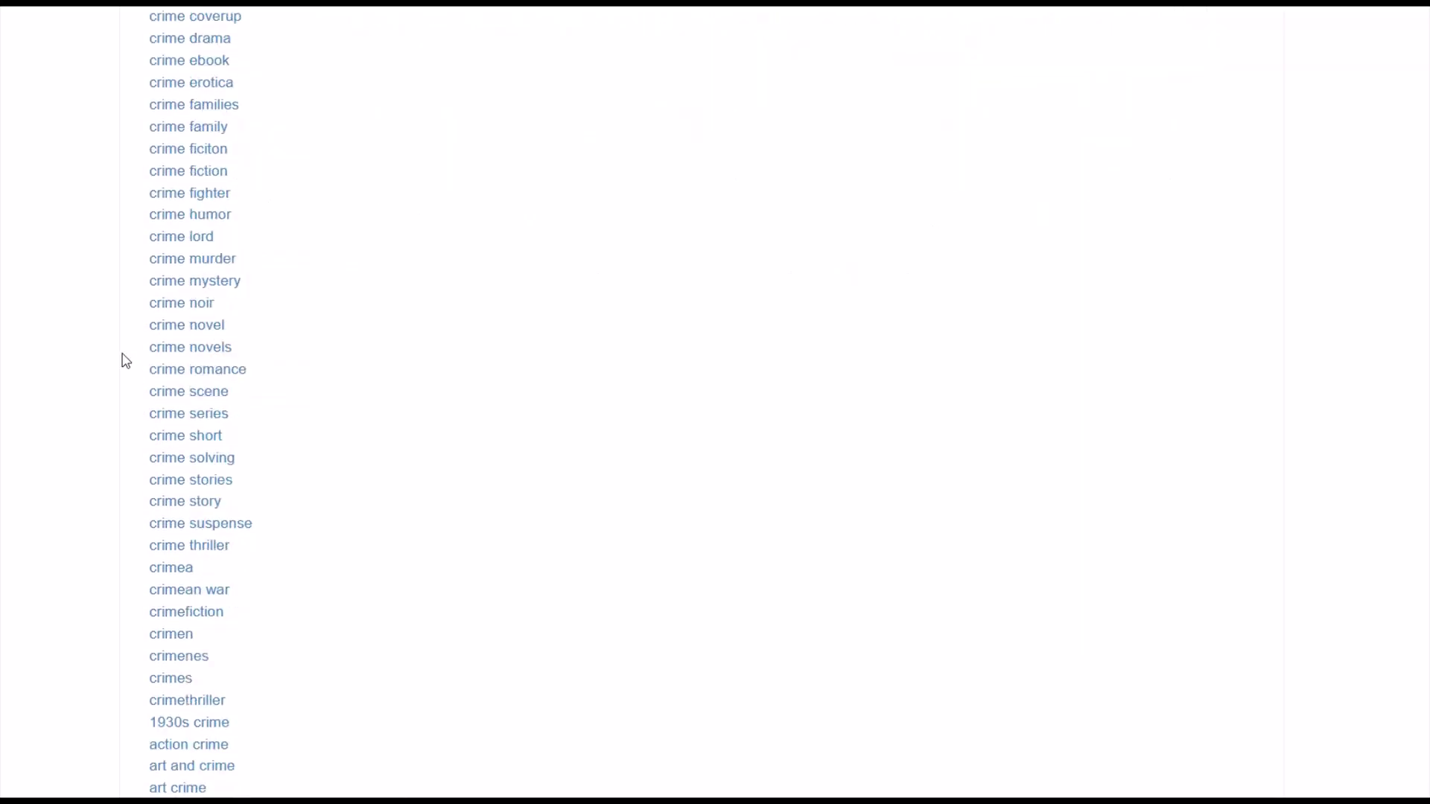
pyautogui.scroll(-10, 125, 361)
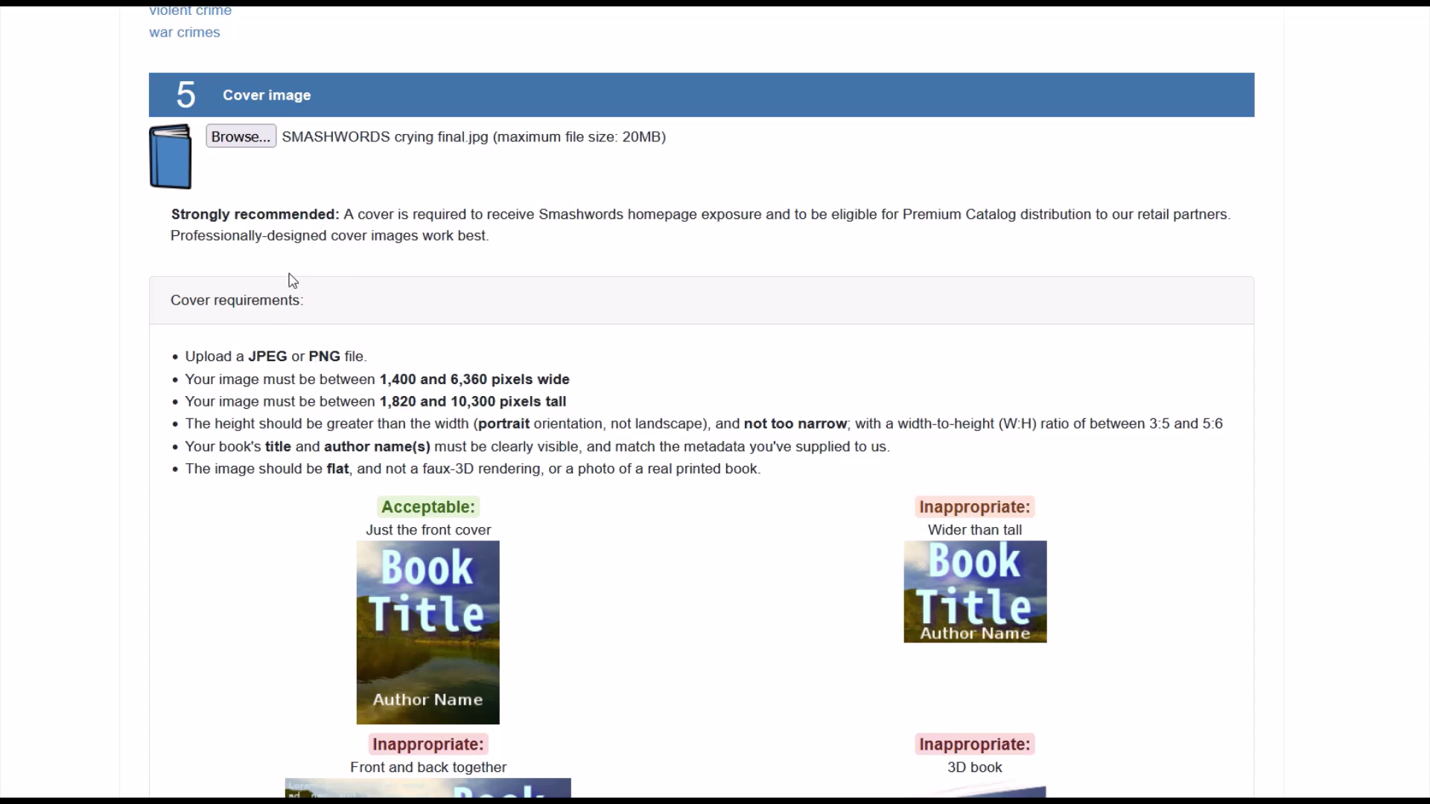
pyautogui.scroll(-8, 291, 280)
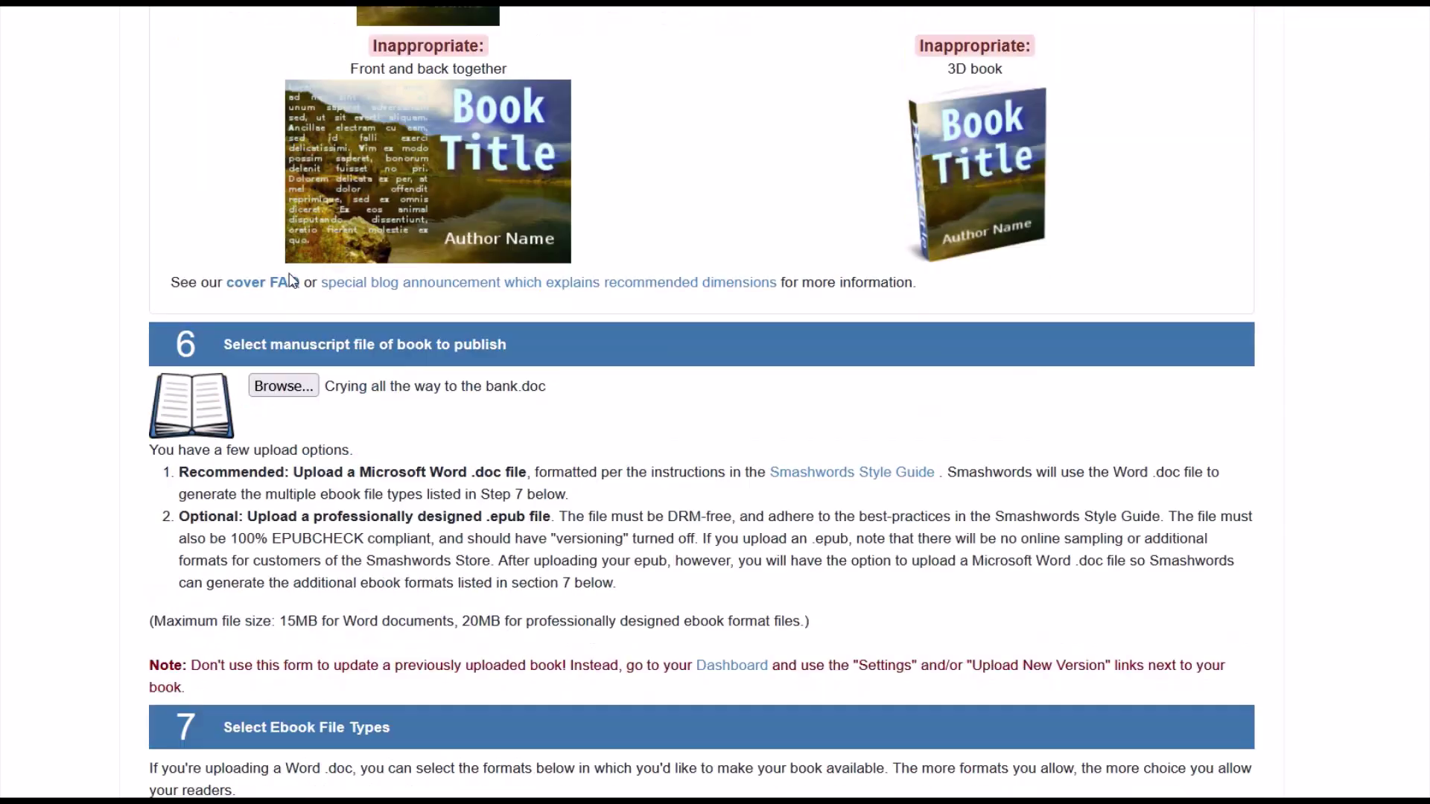
pyautogui.scroll(-2, 290, 280)
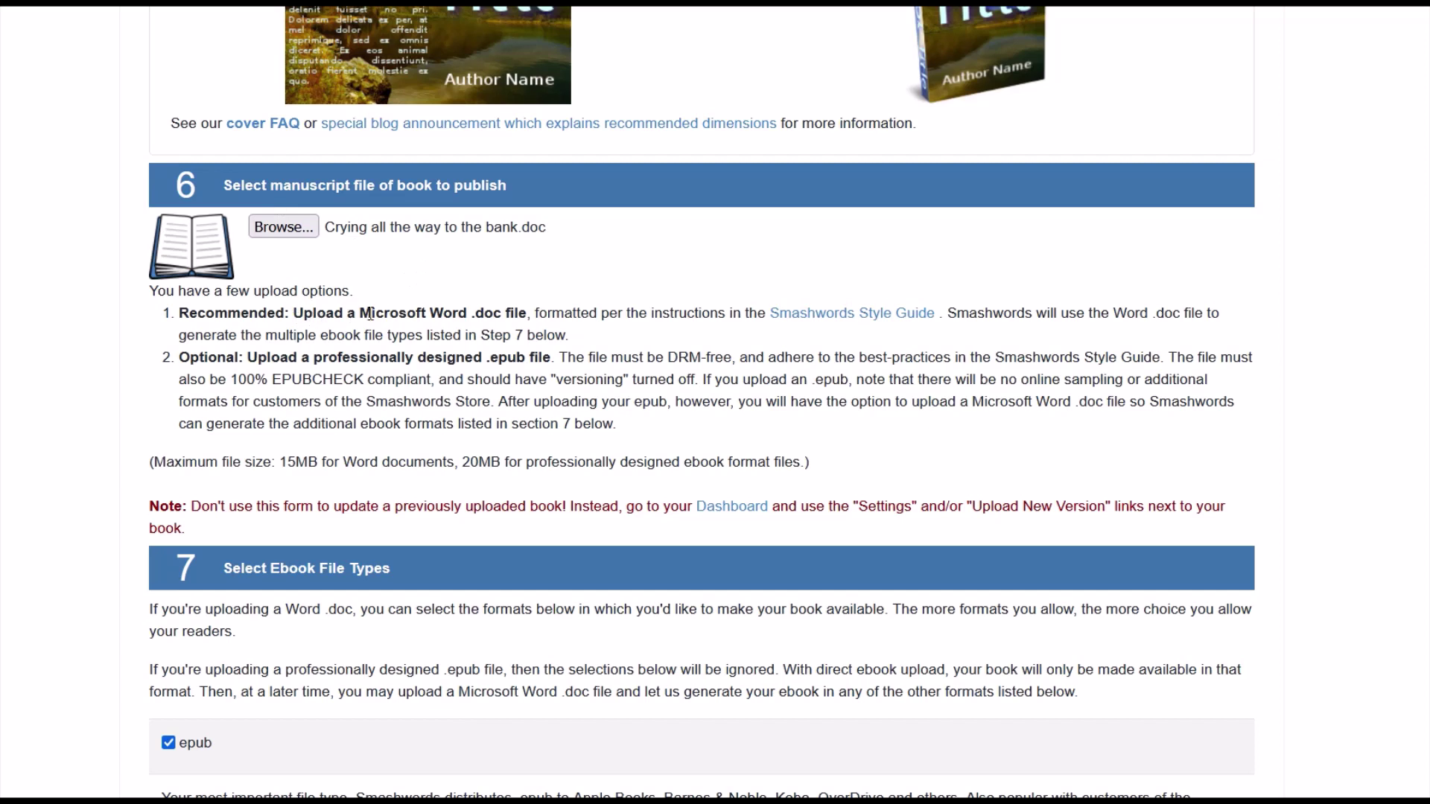
pyautogui.moveTo(361, 314); pyautogui.dragTo(500, 318)
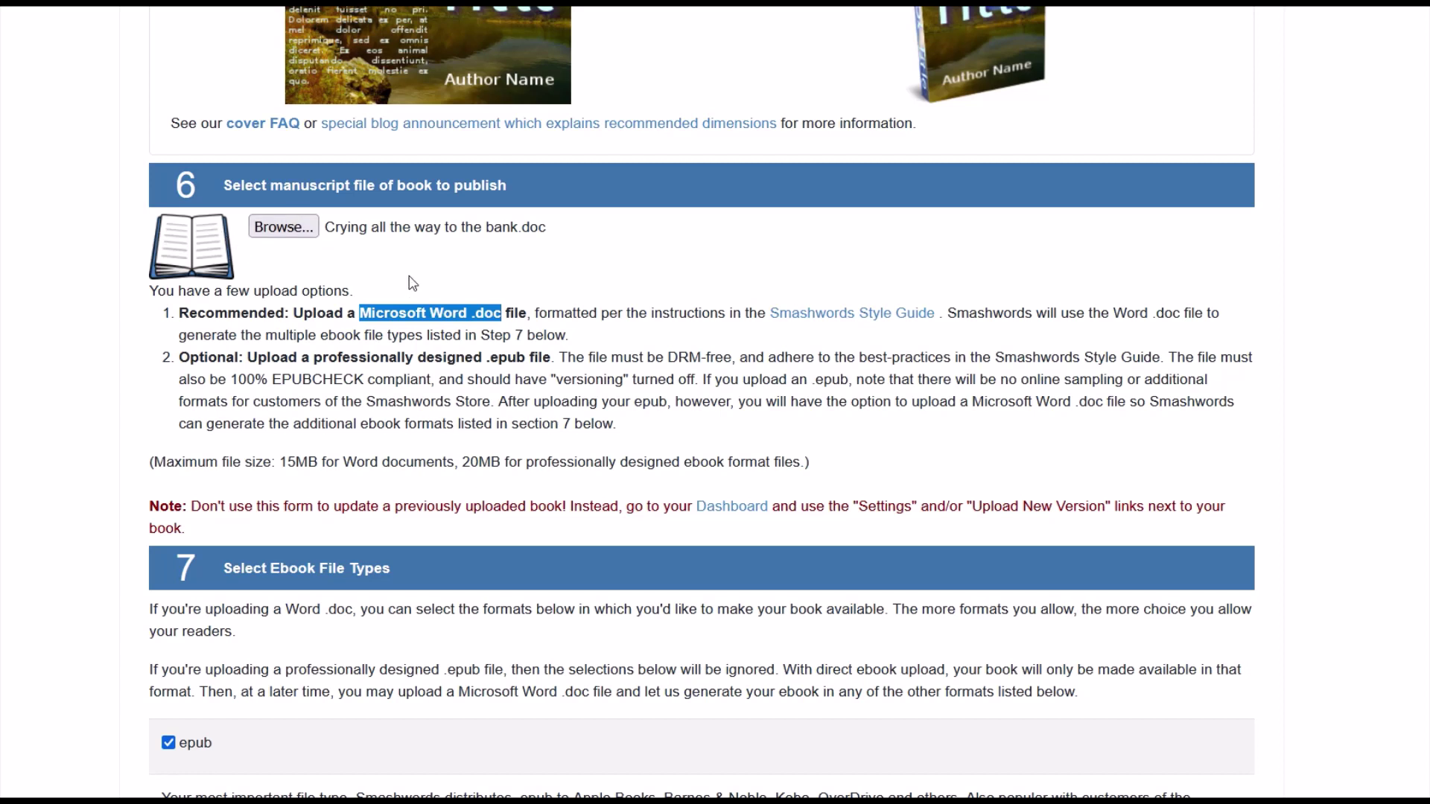
# - Select the Word 97-2003 document "Crying all the way to the bank" as the manuscript file
pyautogui.click(294, 240)
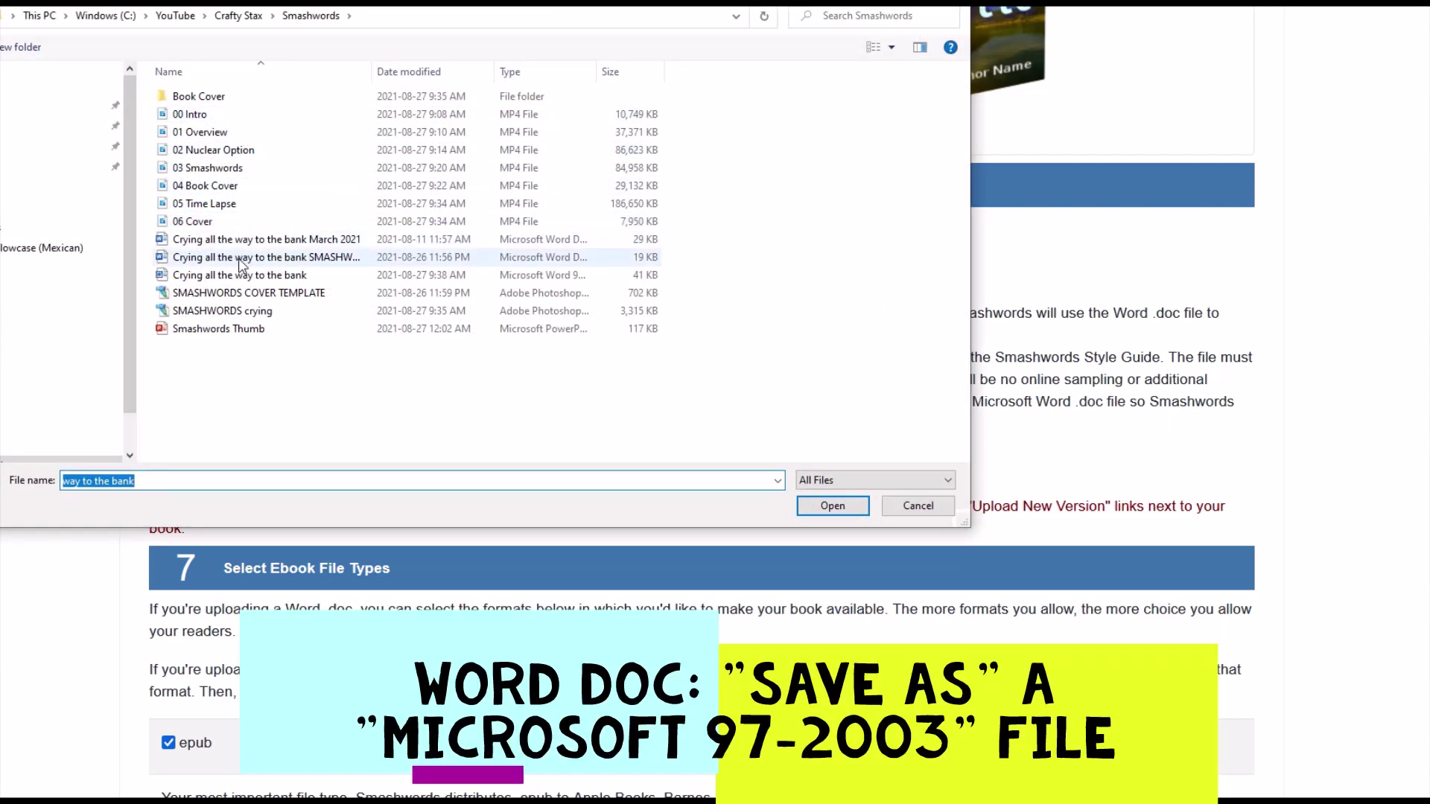
pyautogui.moveTo(596, 72); pyautogui.dragTo(767, 70)
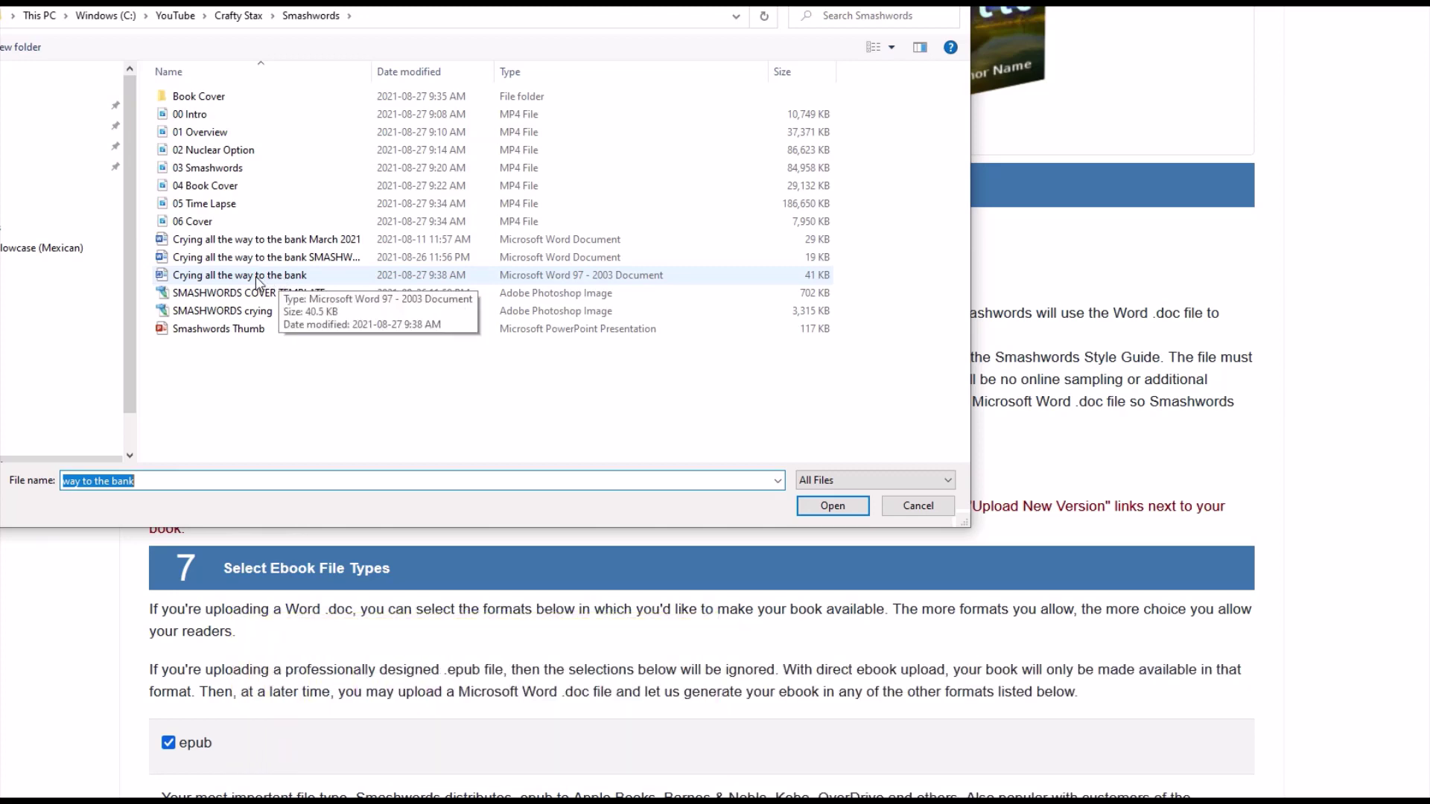
pyautogui.doubleClick(256, 277)
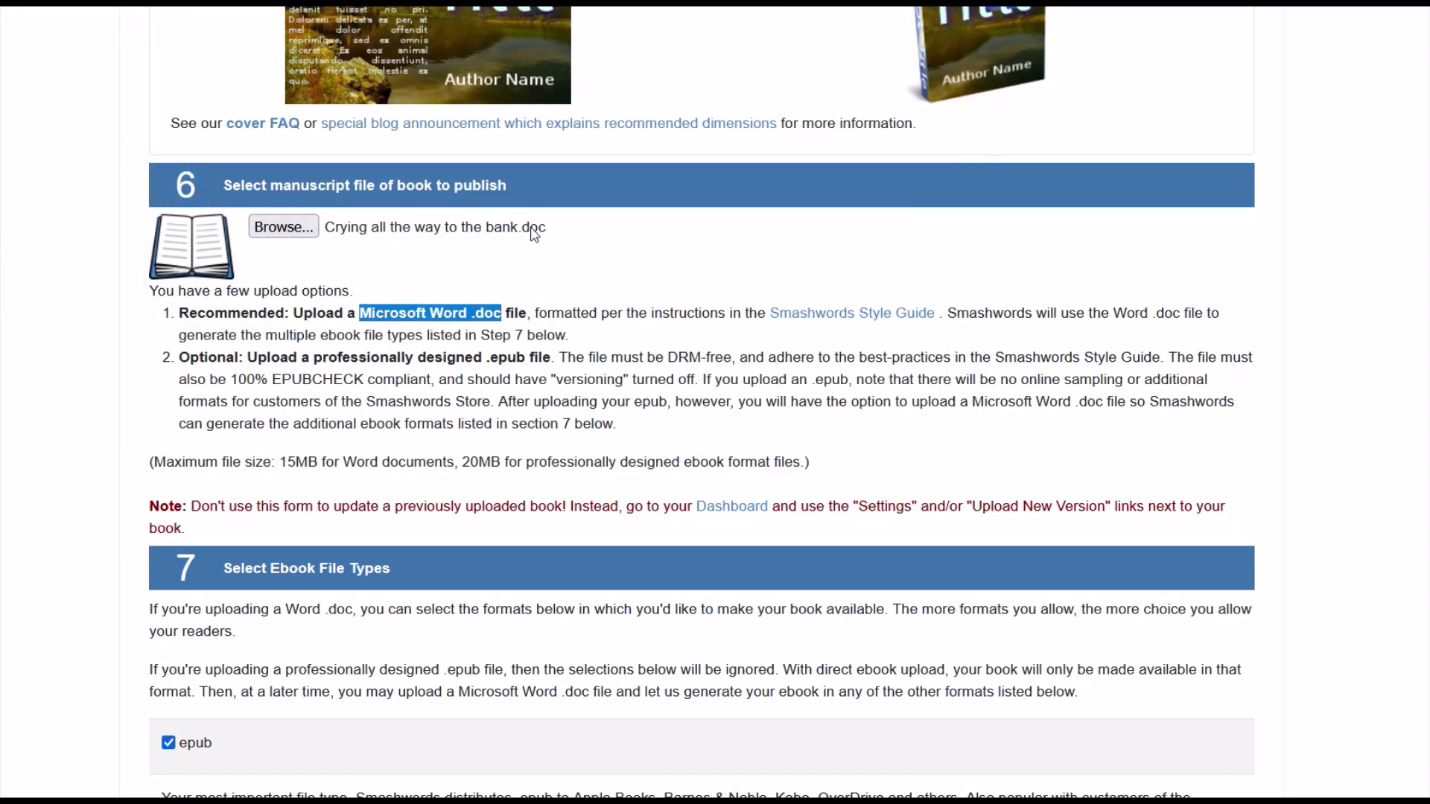
# - Check the ebook file types and the publishing agreement, and submit the book for immediate publishing
pyautogui.scroll(-5, 250, 337)
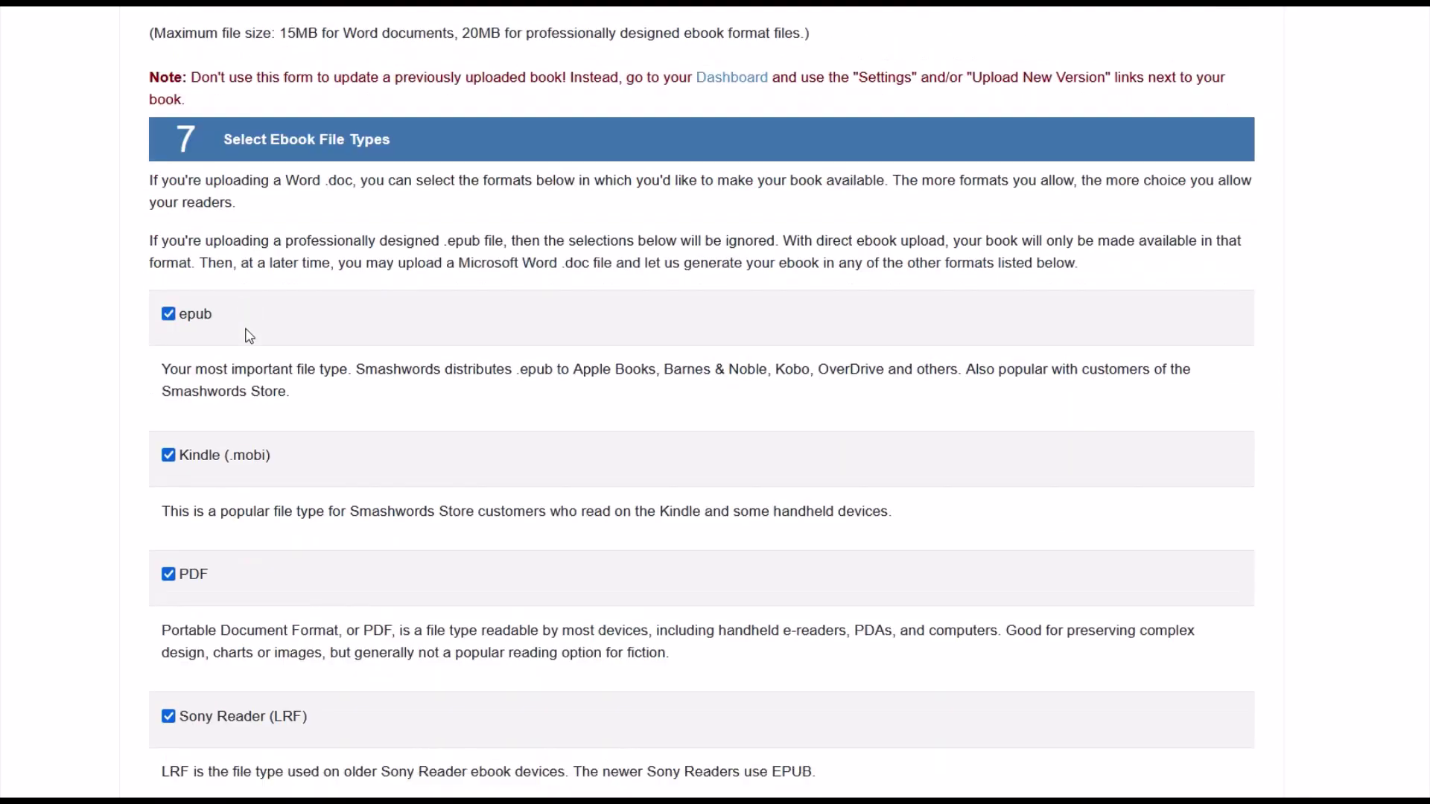
pyautogui.scroll(-10, 172, 268)
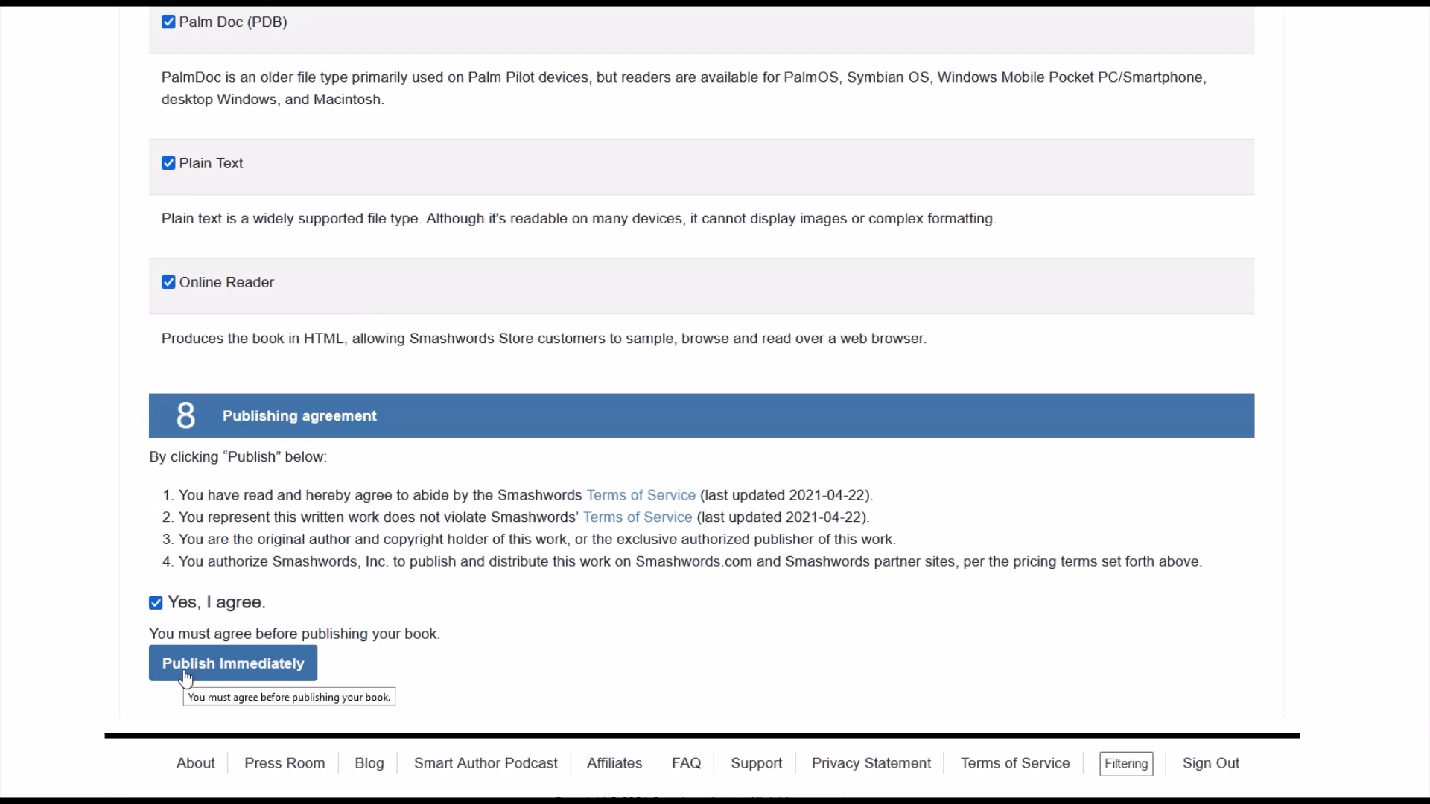
pyautogui.click(185, 674)
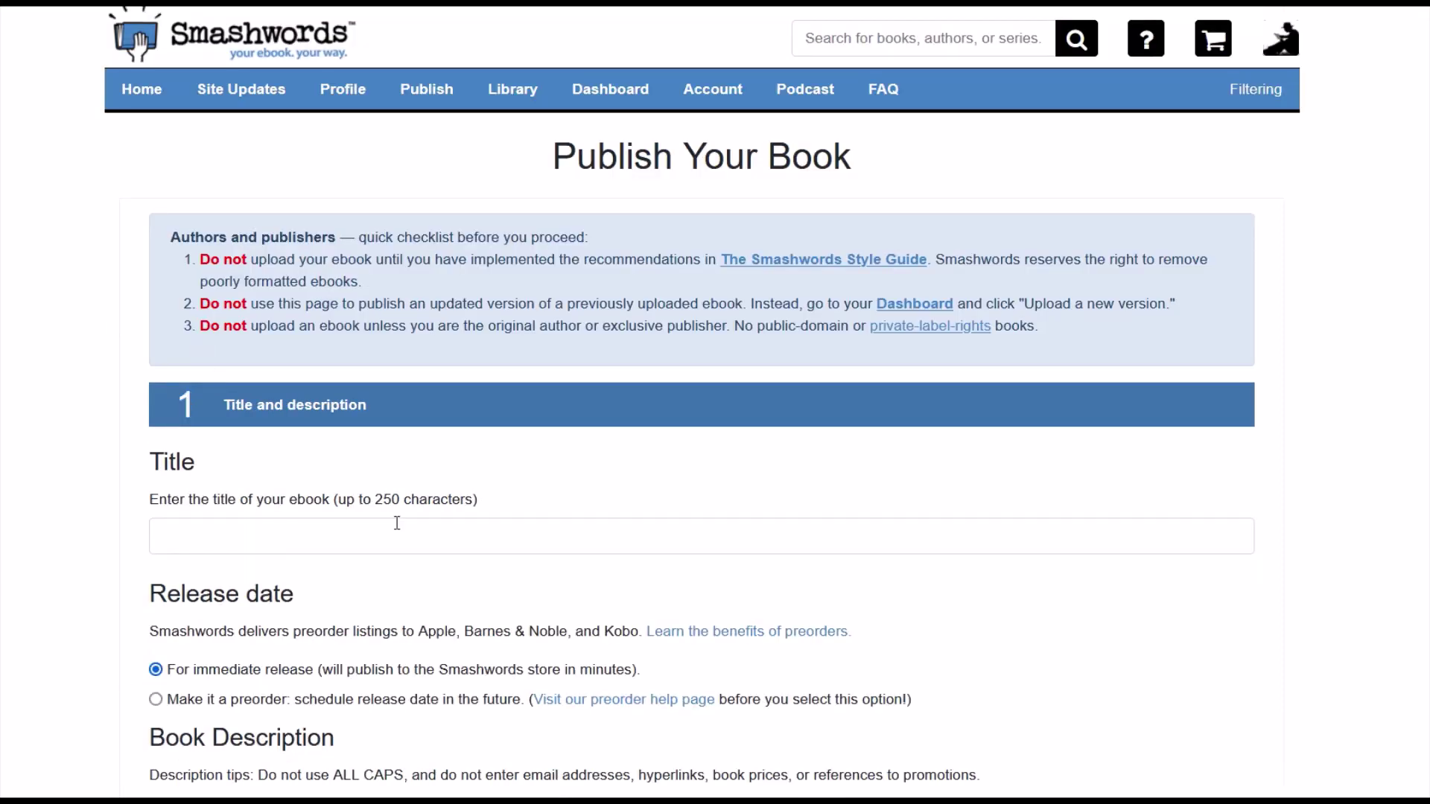
# - Review the blank publishing form from the title and description section through pricing and sampling
pyautogui.moveTo(556, 156); pyautogui.dragTo(852, 157)
pyautogui.click(86, 231)
pyautogui.scroll(-10, 160, 341)
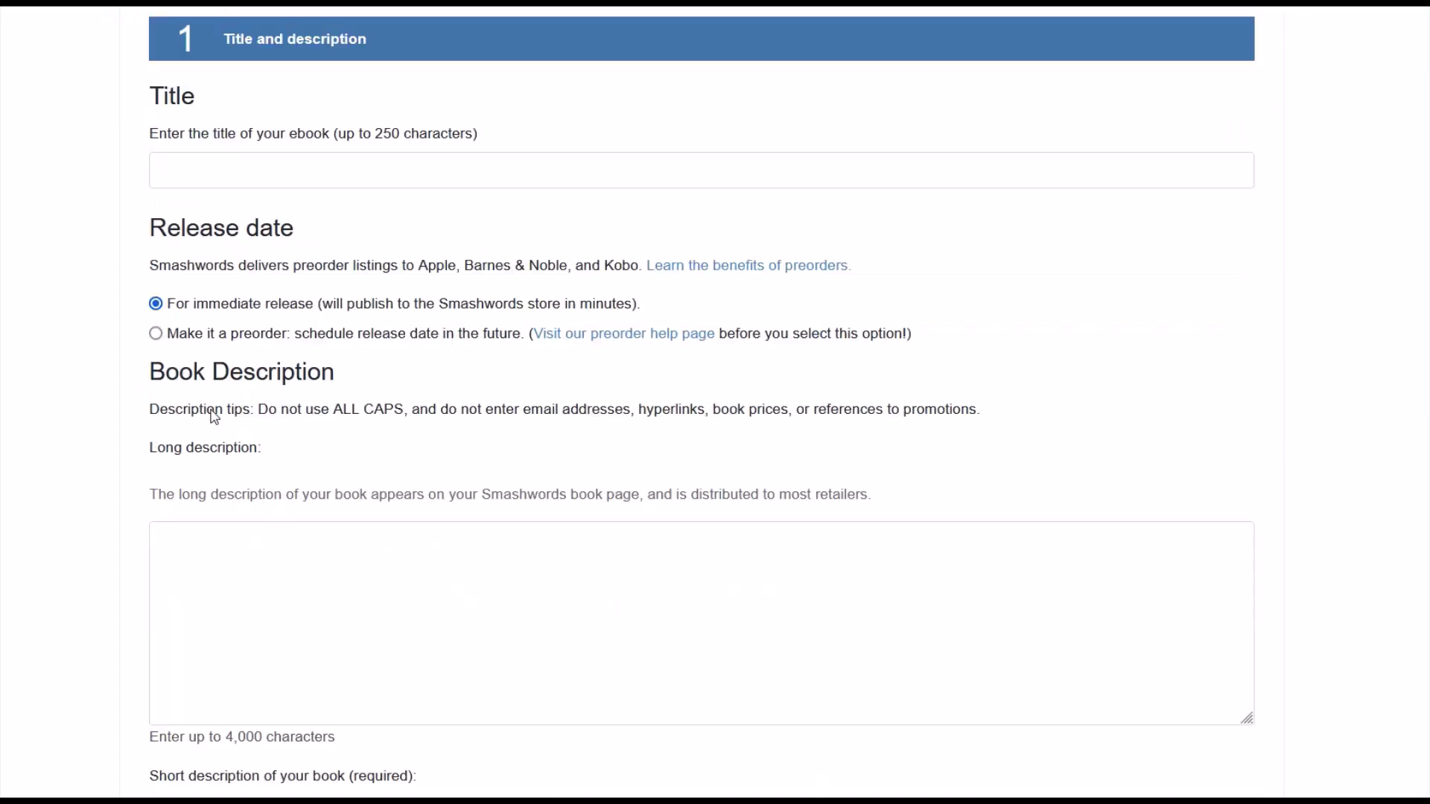
pyautogui.scroll(-9, 234, 318)
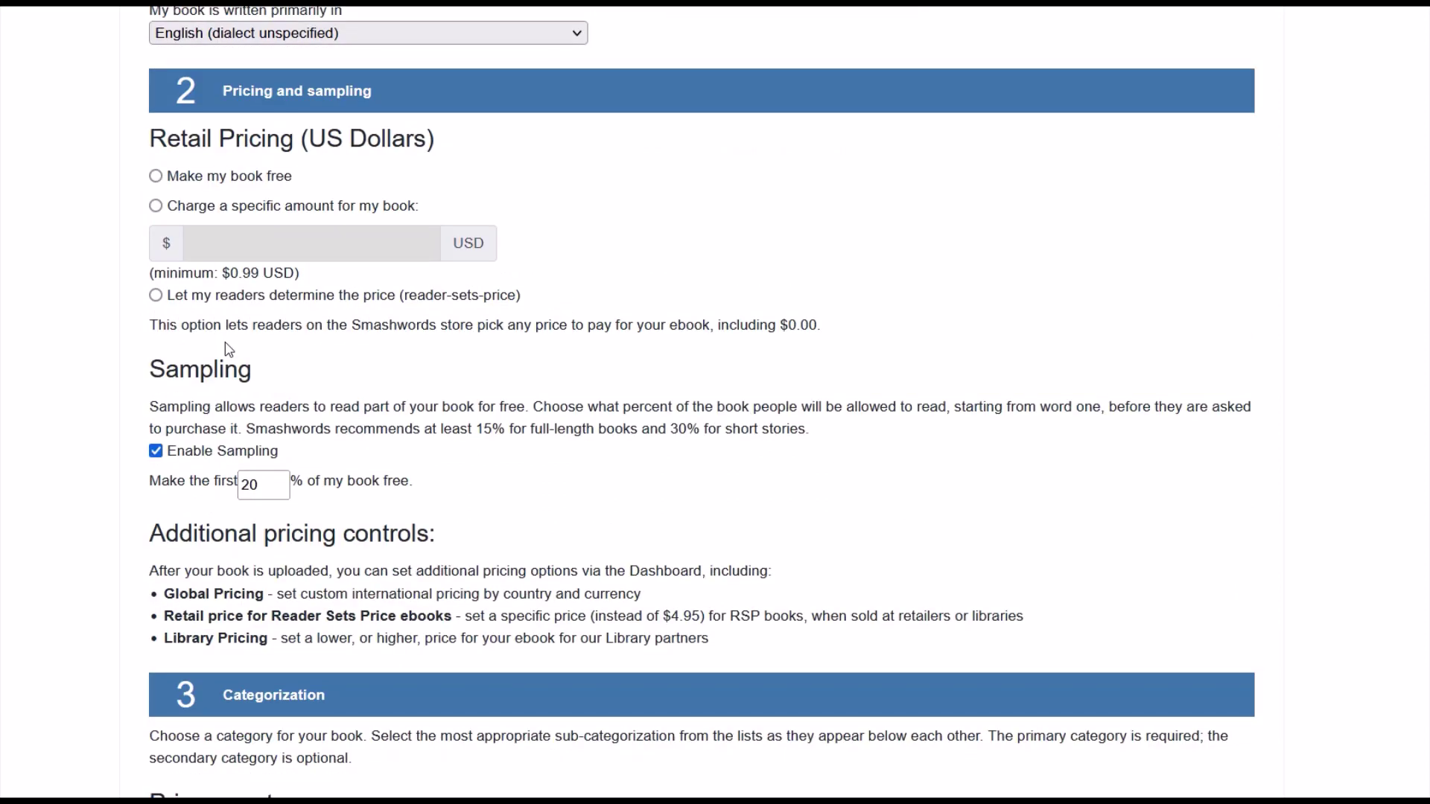
pyautogui.scroll(6, 225, 342)
pyautogui.scroll(15, 225, 342)
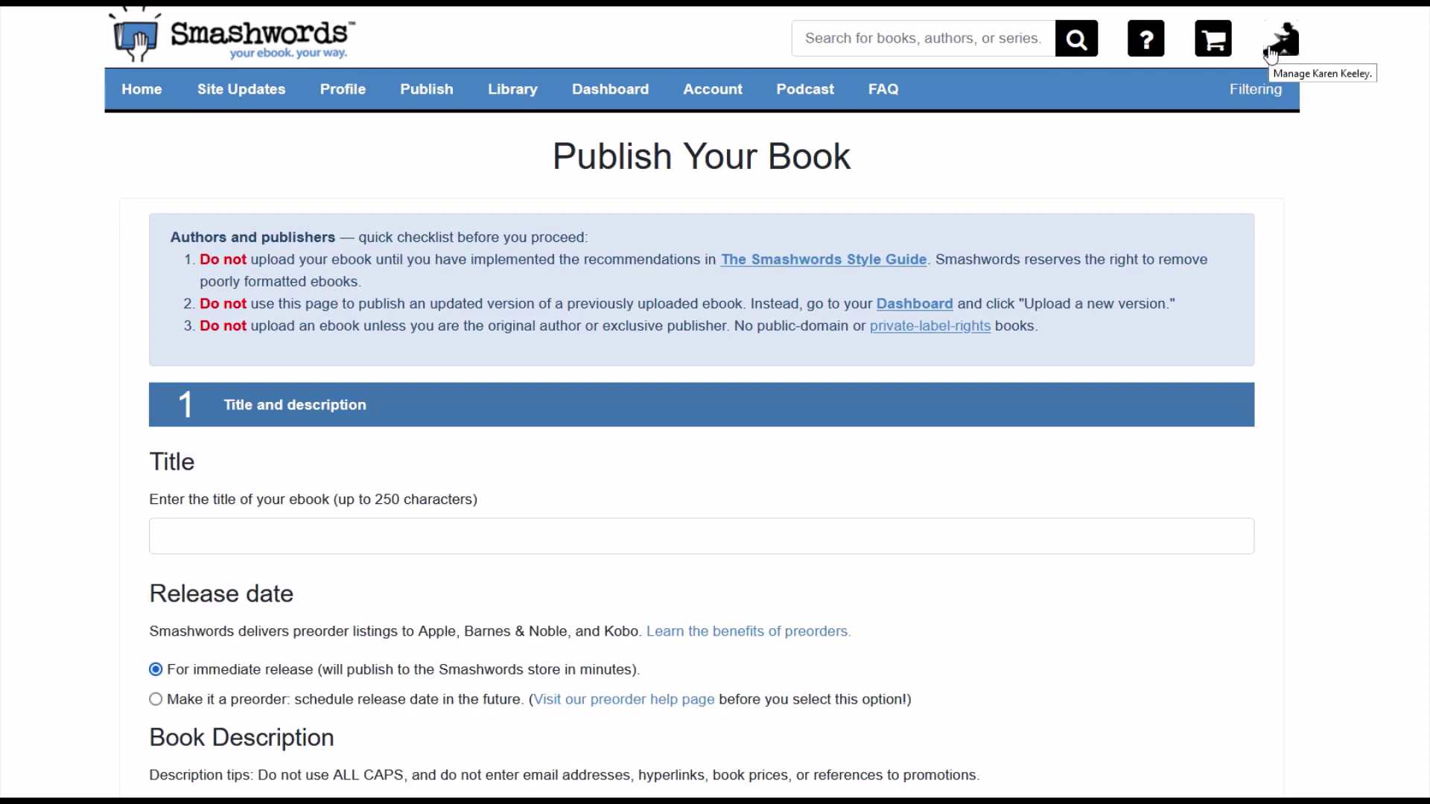
# - Leave the publishing form and open the dashboard to check the Book Summaries entry for Crying All The Way To The Bank
pyautogui.click(1271, 52)
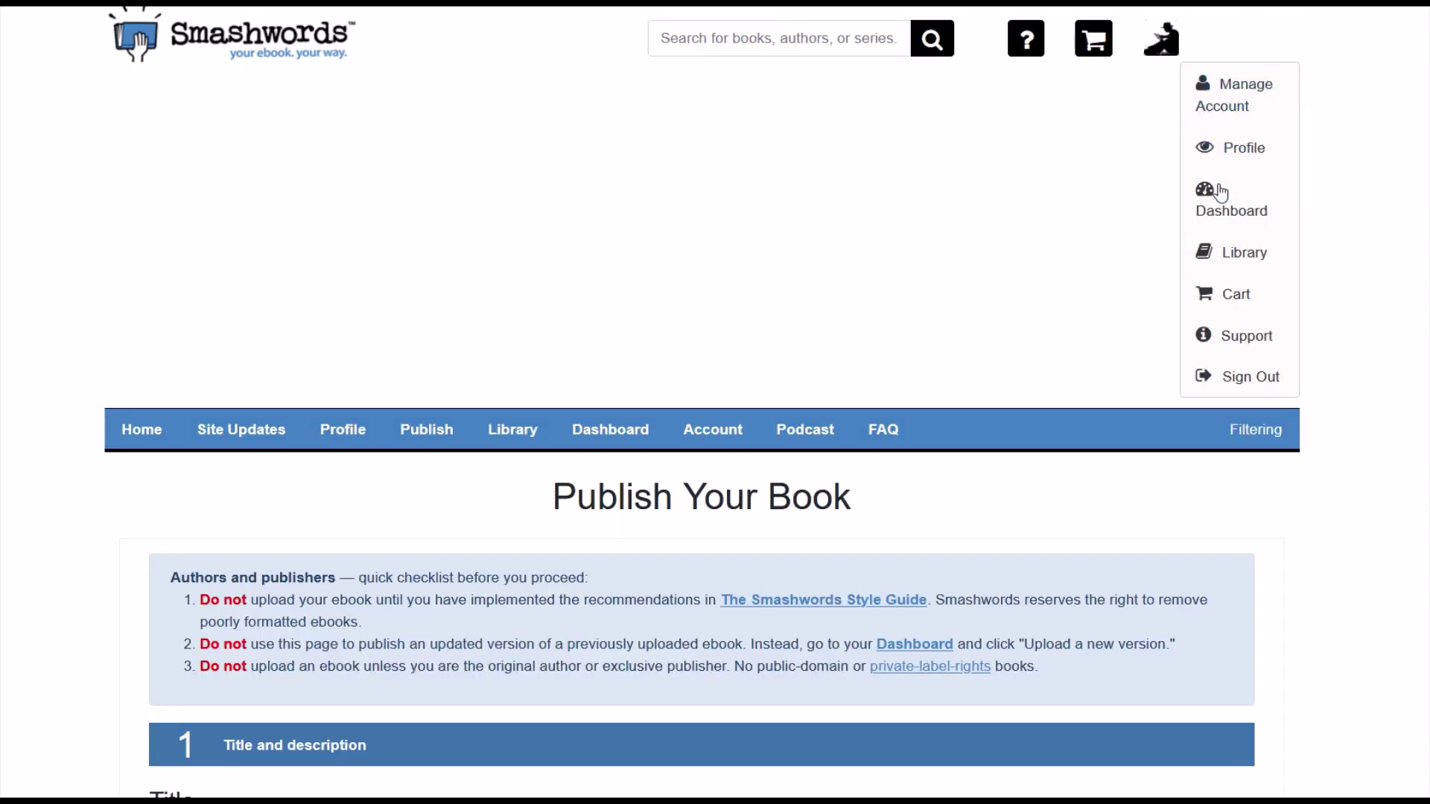
pyautogui.click(1240, 212)
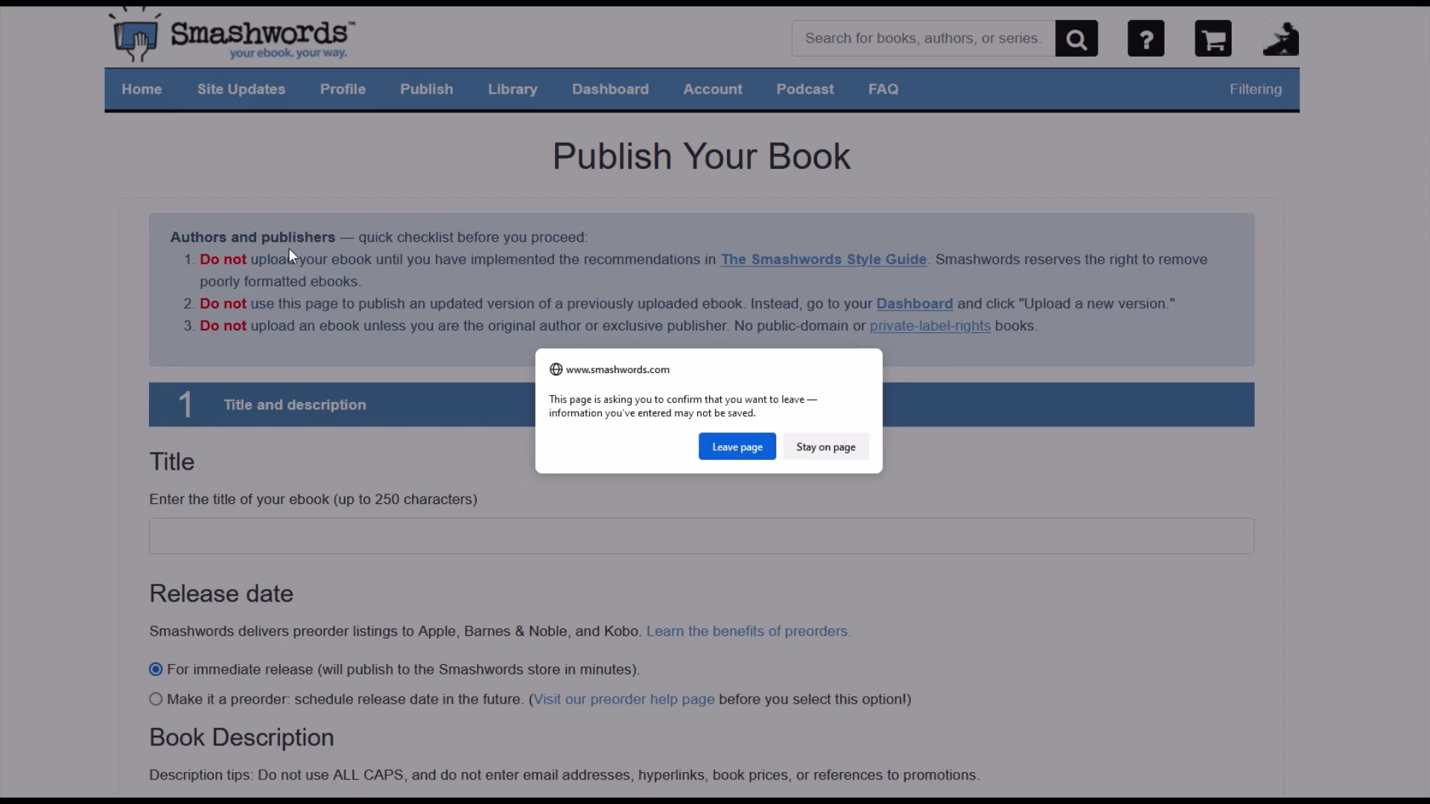
pyautogui.click(730, 448)
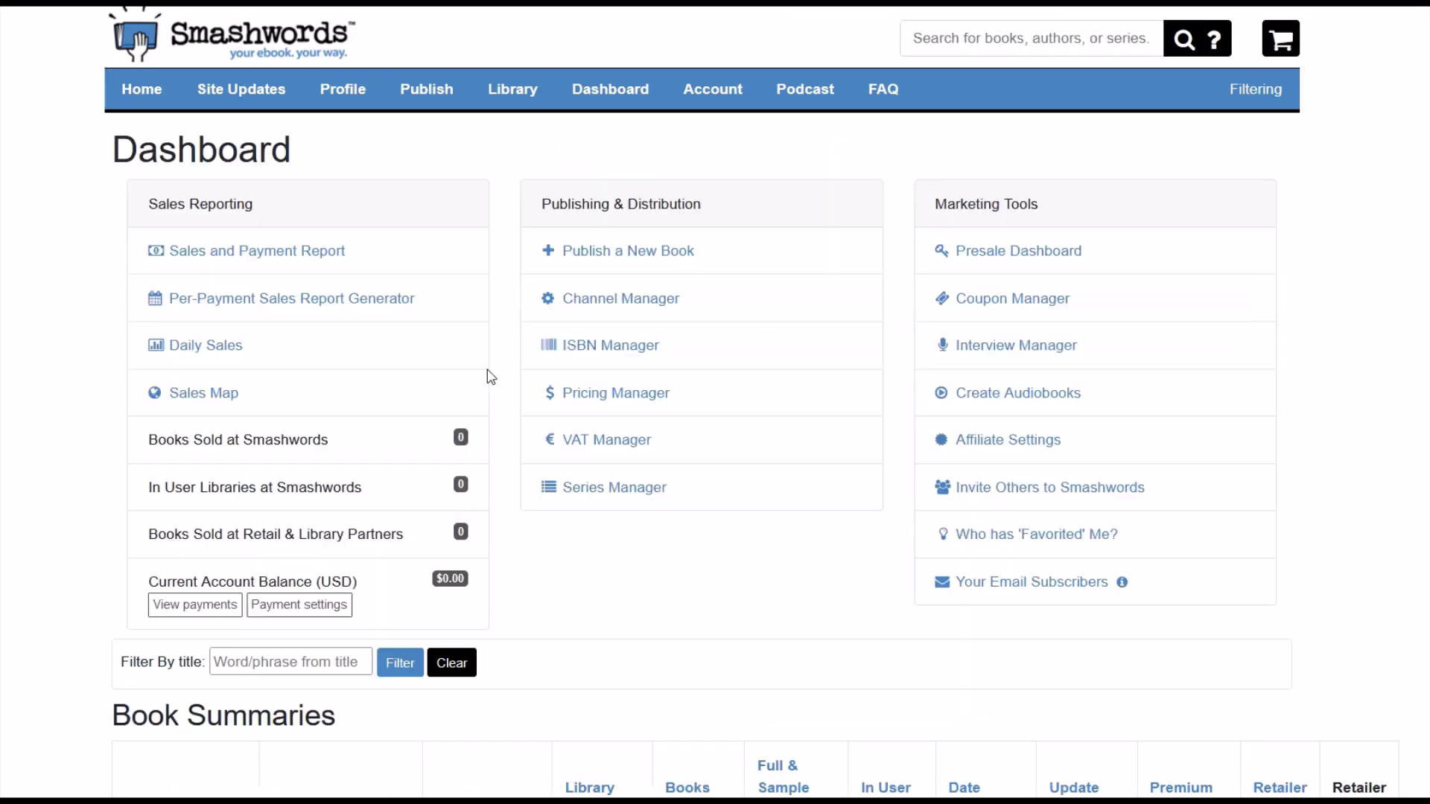
pyautogui.scroll(-5, 101, 201)
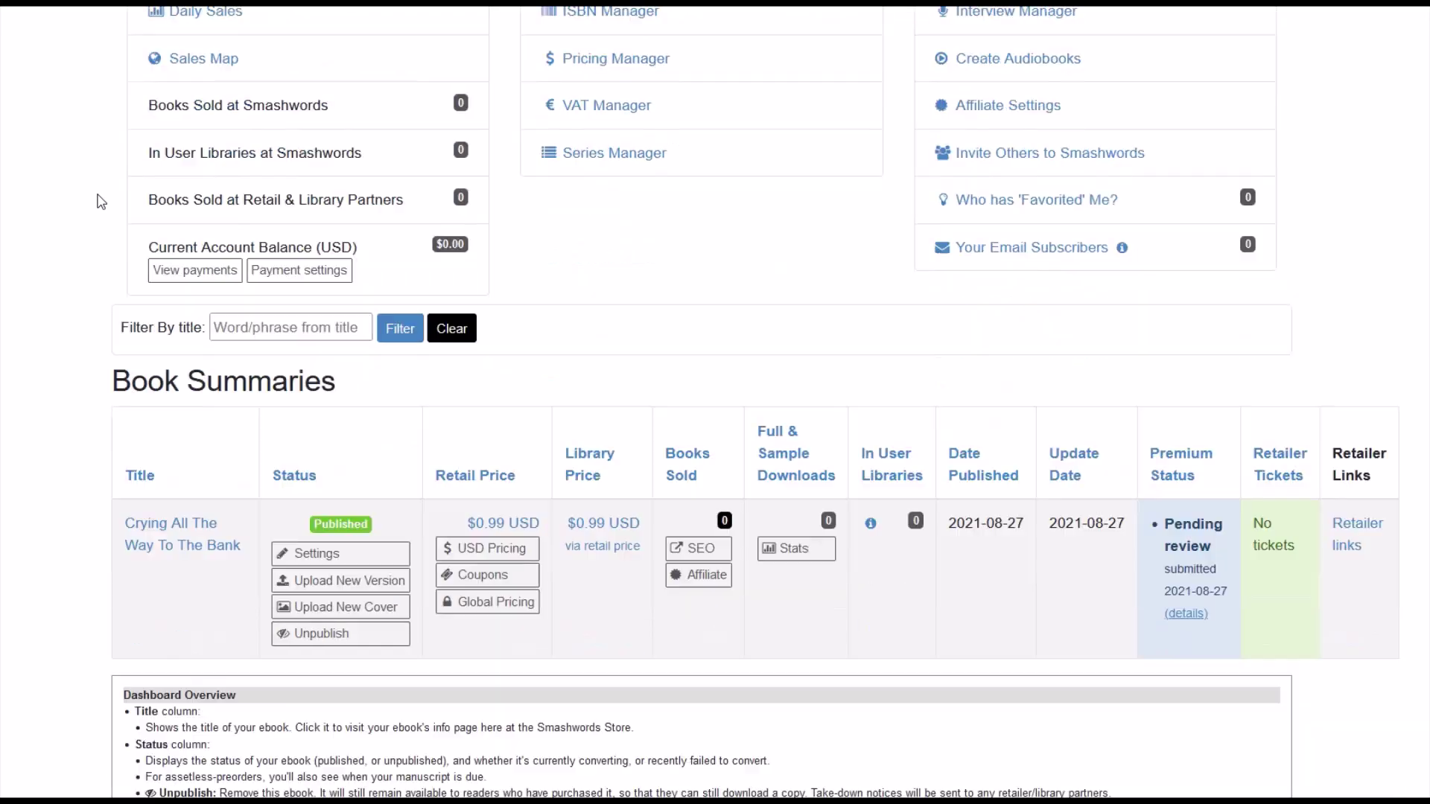
pyautogui.moveTo(122, 284); pyautogui.dragTo(347, 292)
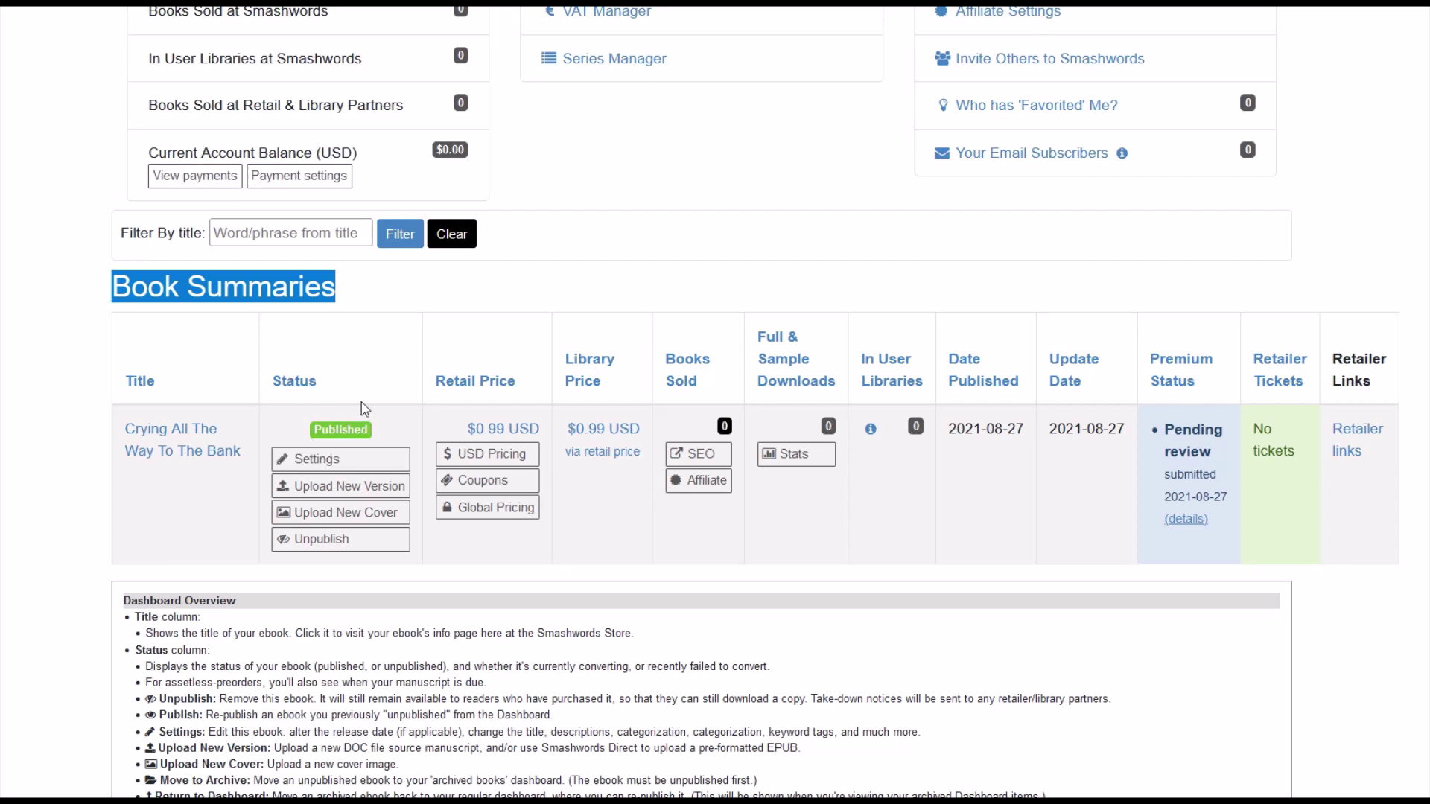
pyautogui.click(303, 466)
# - Open the book's premium status details and review the pending tasks, the current status and the Premium Catalog approval tips
pyautogui.click(1186, 520)
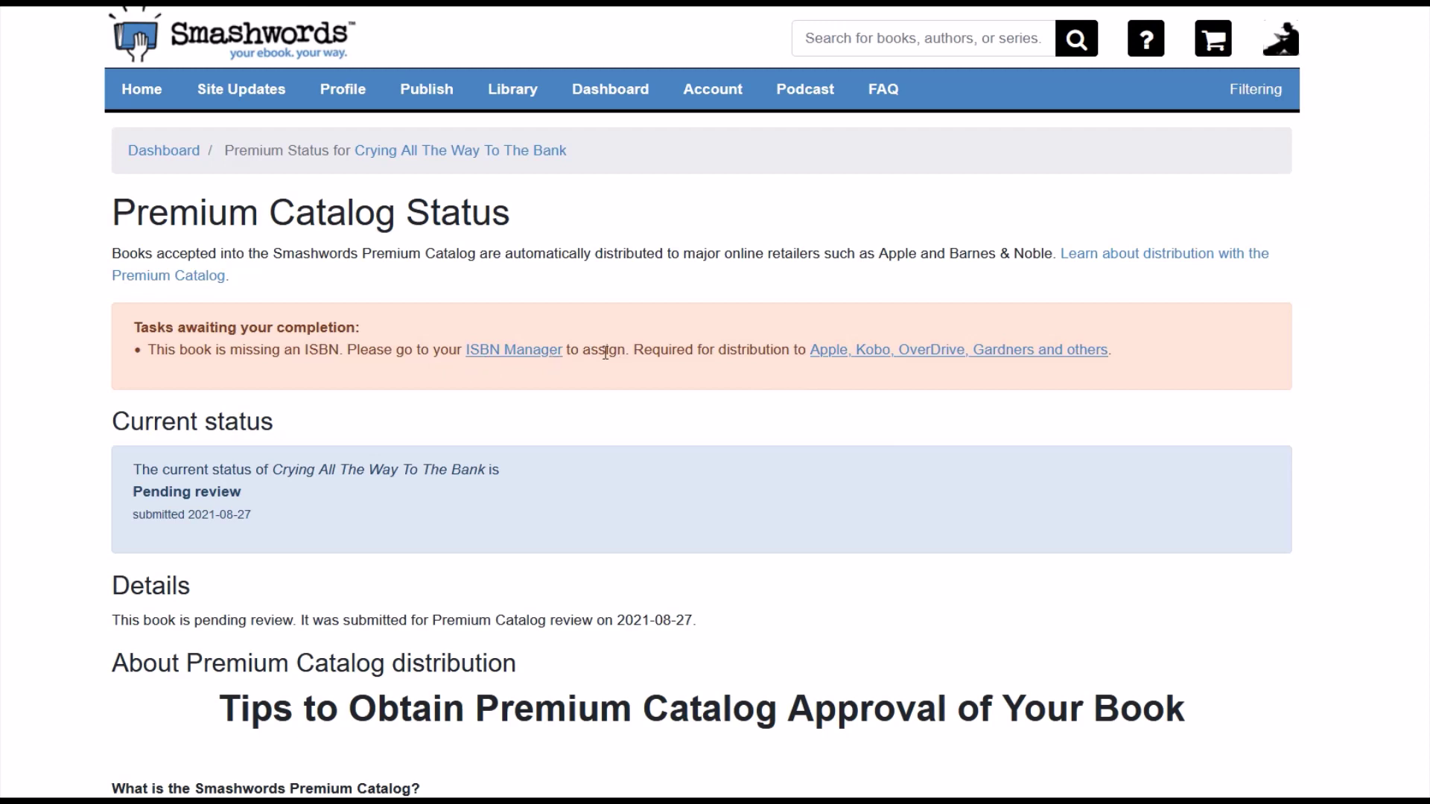
pyautogui.scroll(-4, 625, 351)
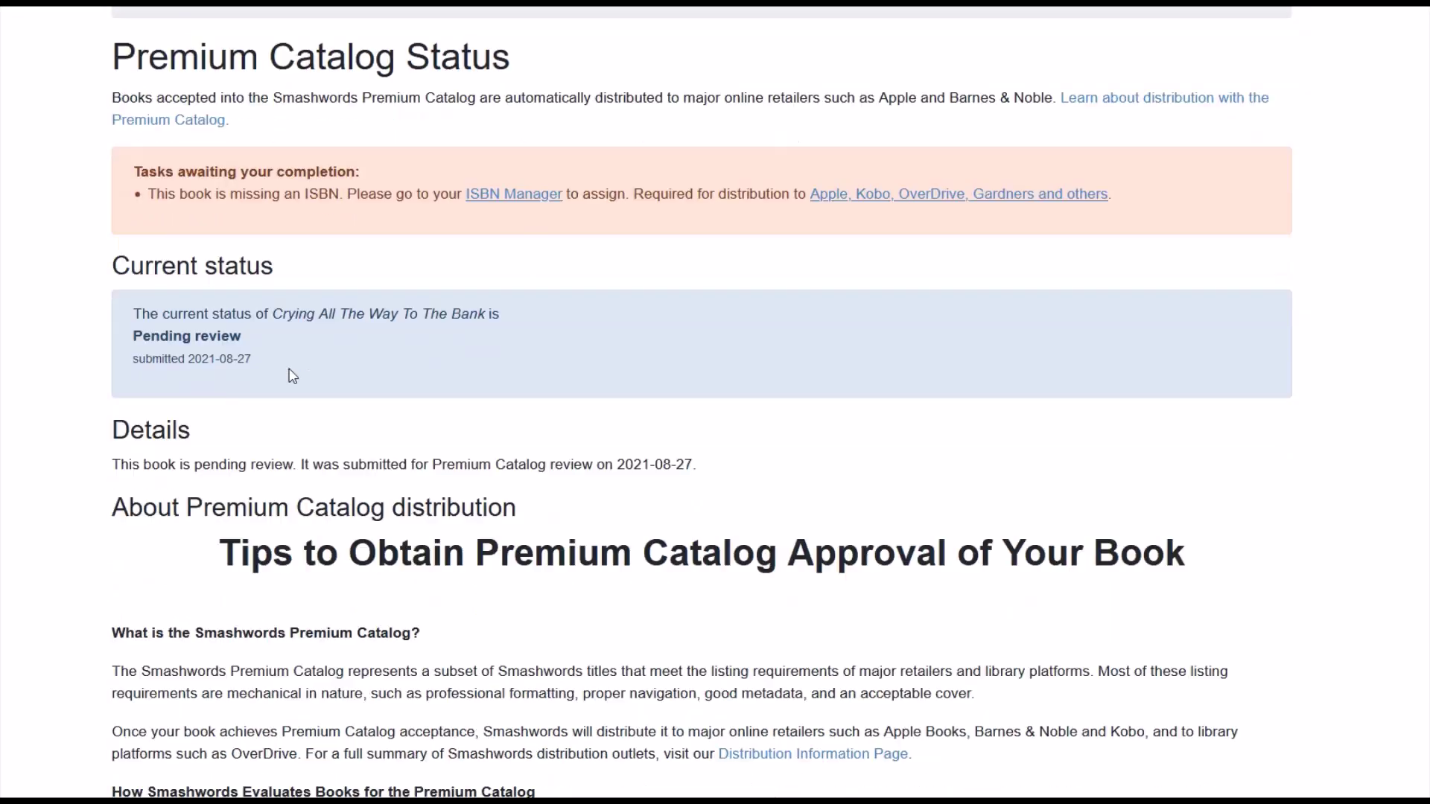
pyautogui.scroll(4, 287, 373)
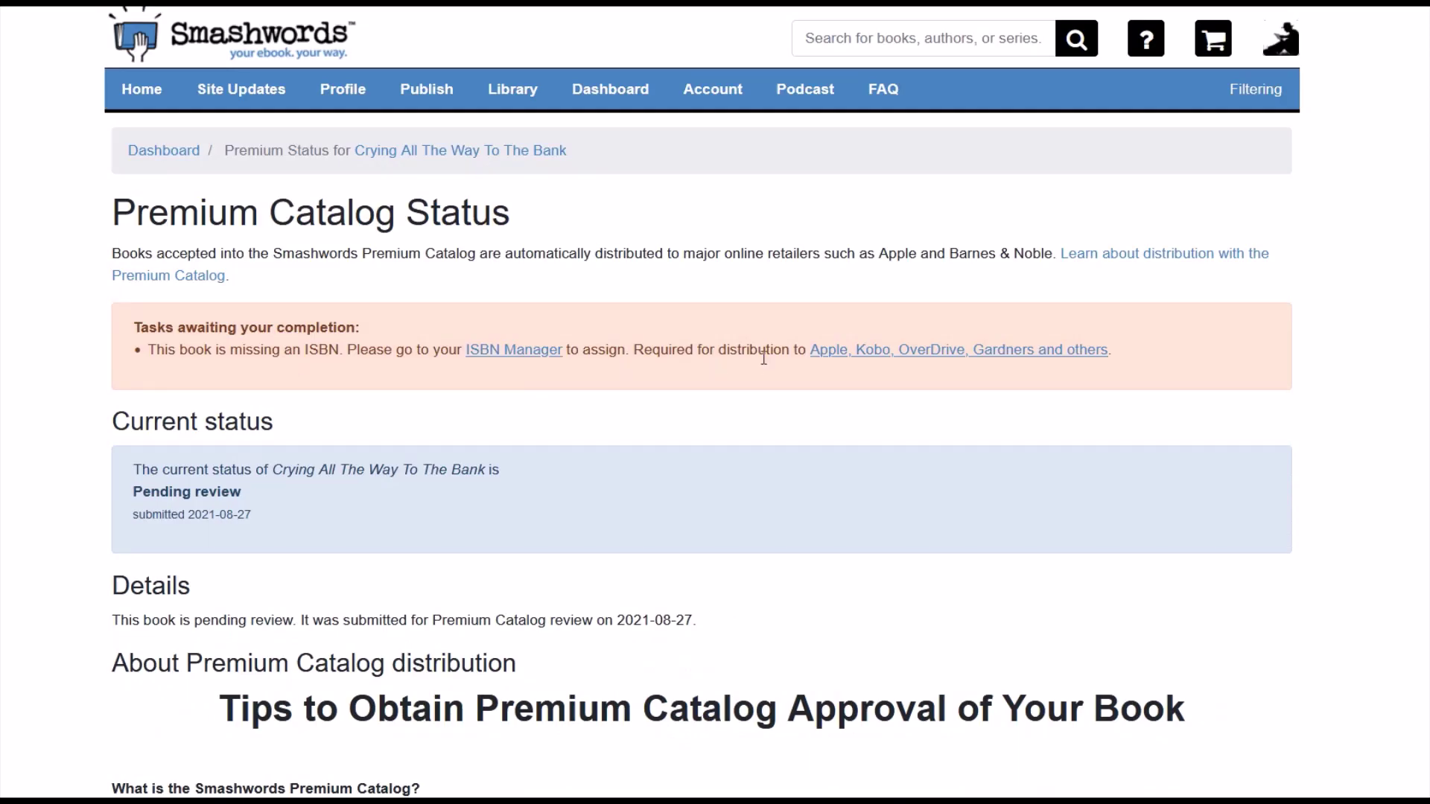
pyautogui.moveTo(633, 353); pyautogui.dragTo(1124, 358)
pyautogui.click(1039, 390)
pyautogui.scroll(-5, 671, 383)
pyautogui.scroll(4, 372, 361)
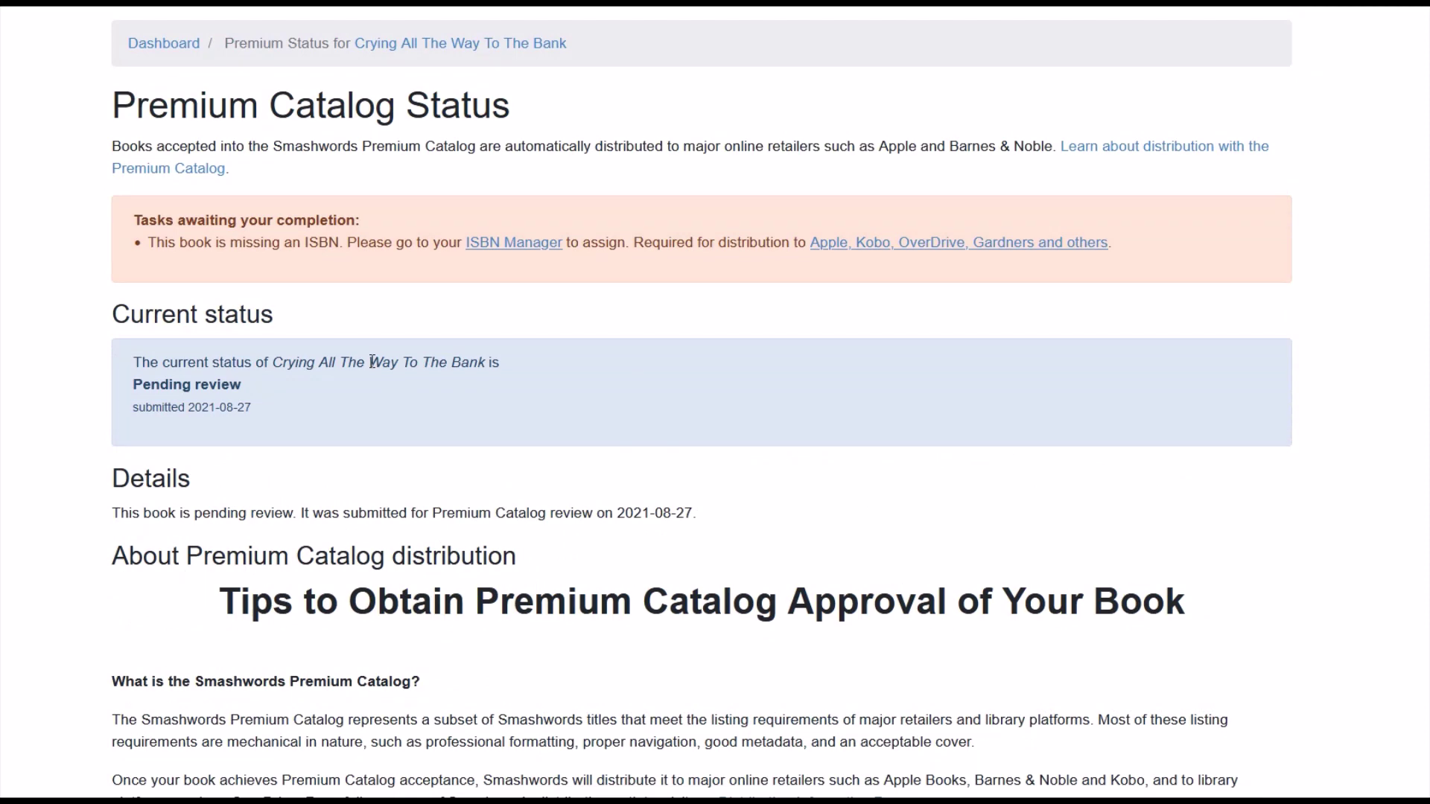
pyautogui.scroll(2, 146, 246)
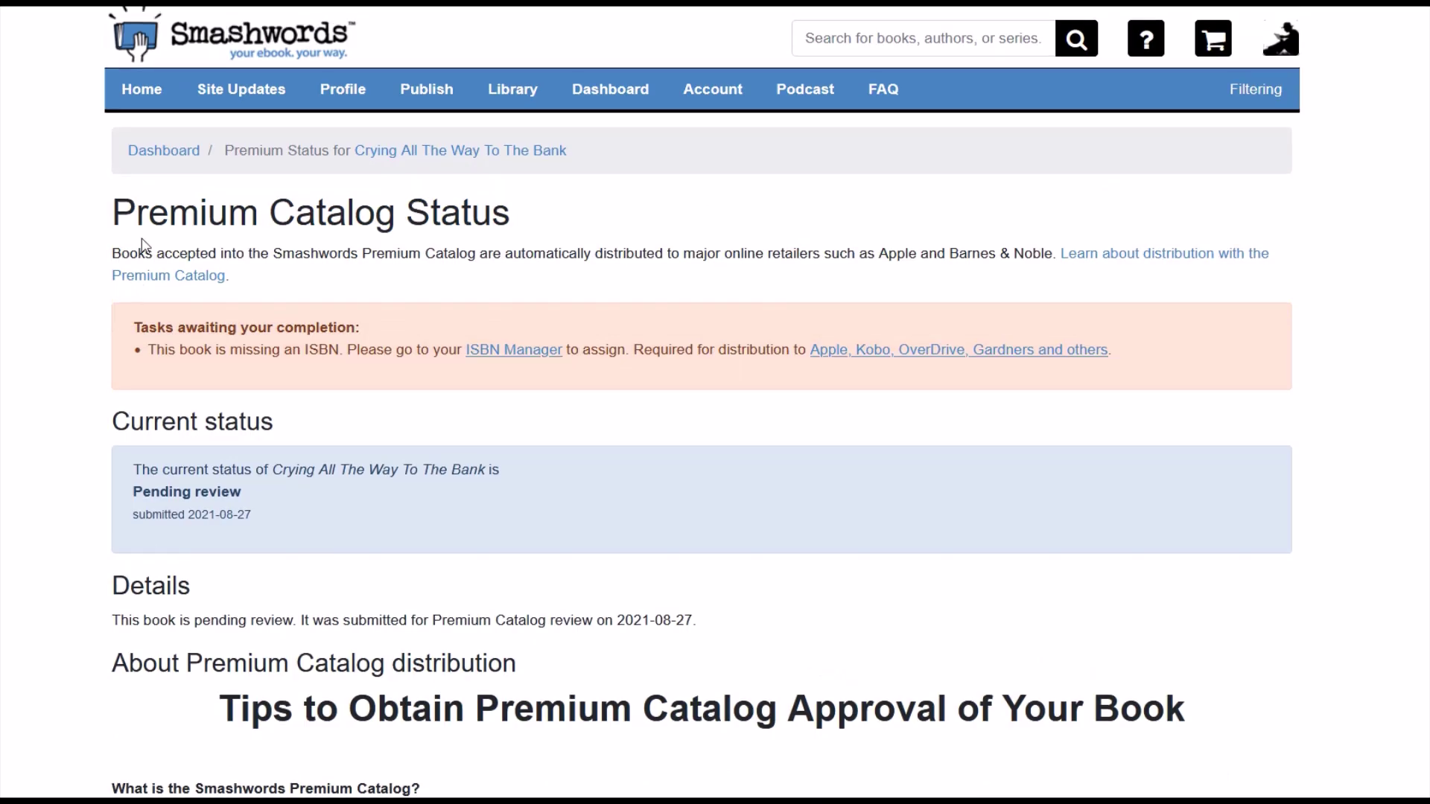
pyautogui.scroll(-7, 117, 598)
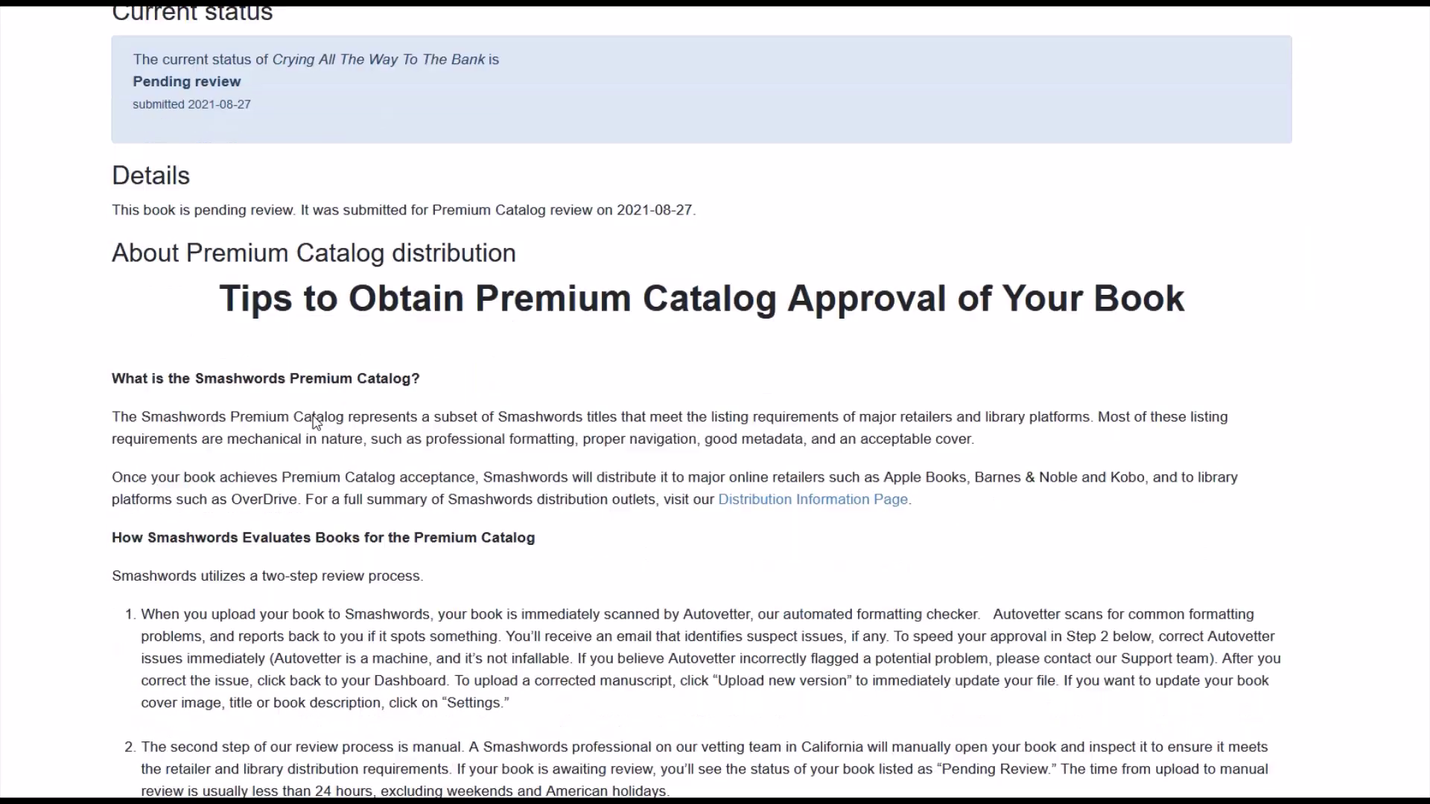
pyautogui.scroll(-9, 284, 361)
pyautogui.scroll(14, 253, 435)
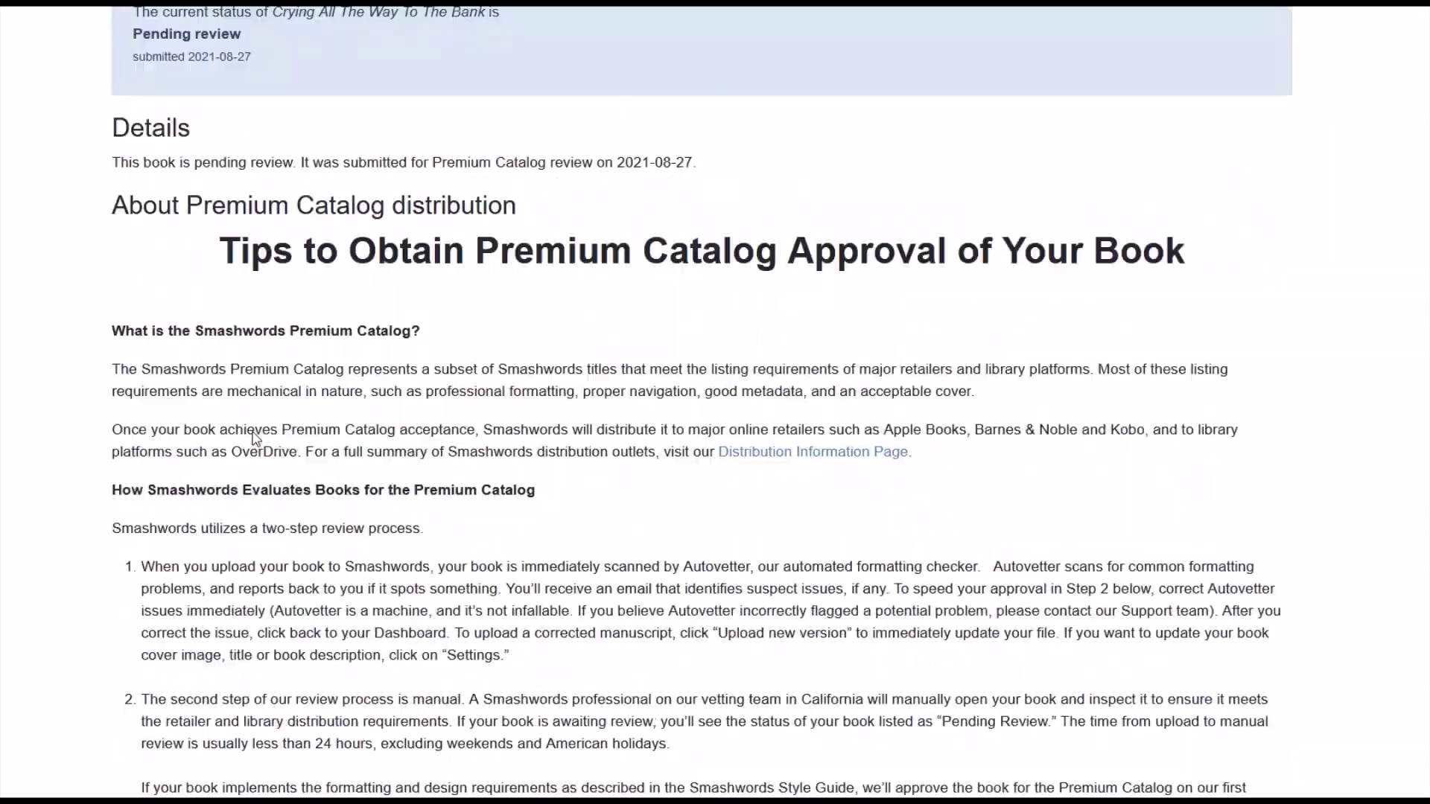
pyautogui.scroll(2, 256, 439)
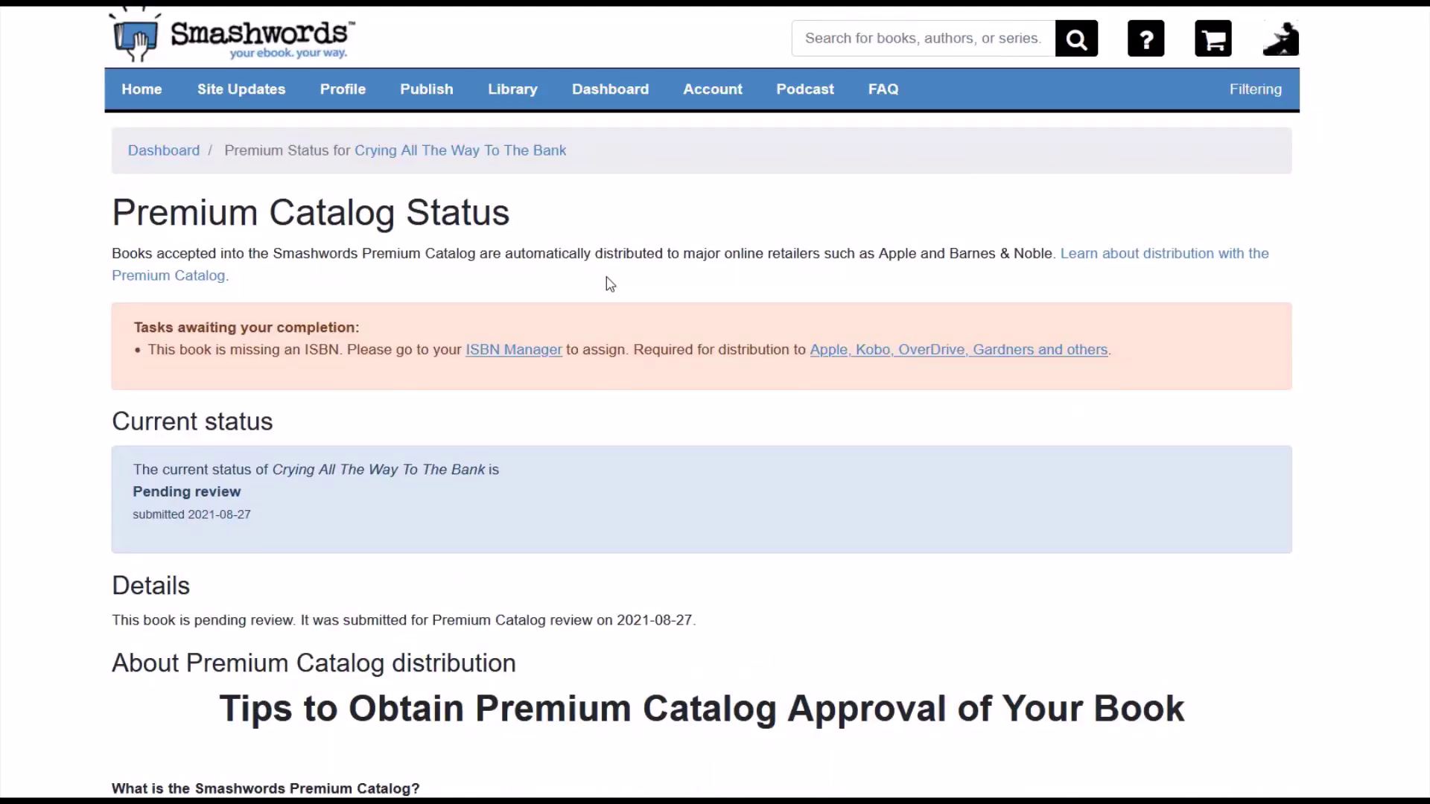
# - Return to the dashboard and open the book's store page to check its listing and epub sample
pyautogui.hotkey('alt', 'Left')
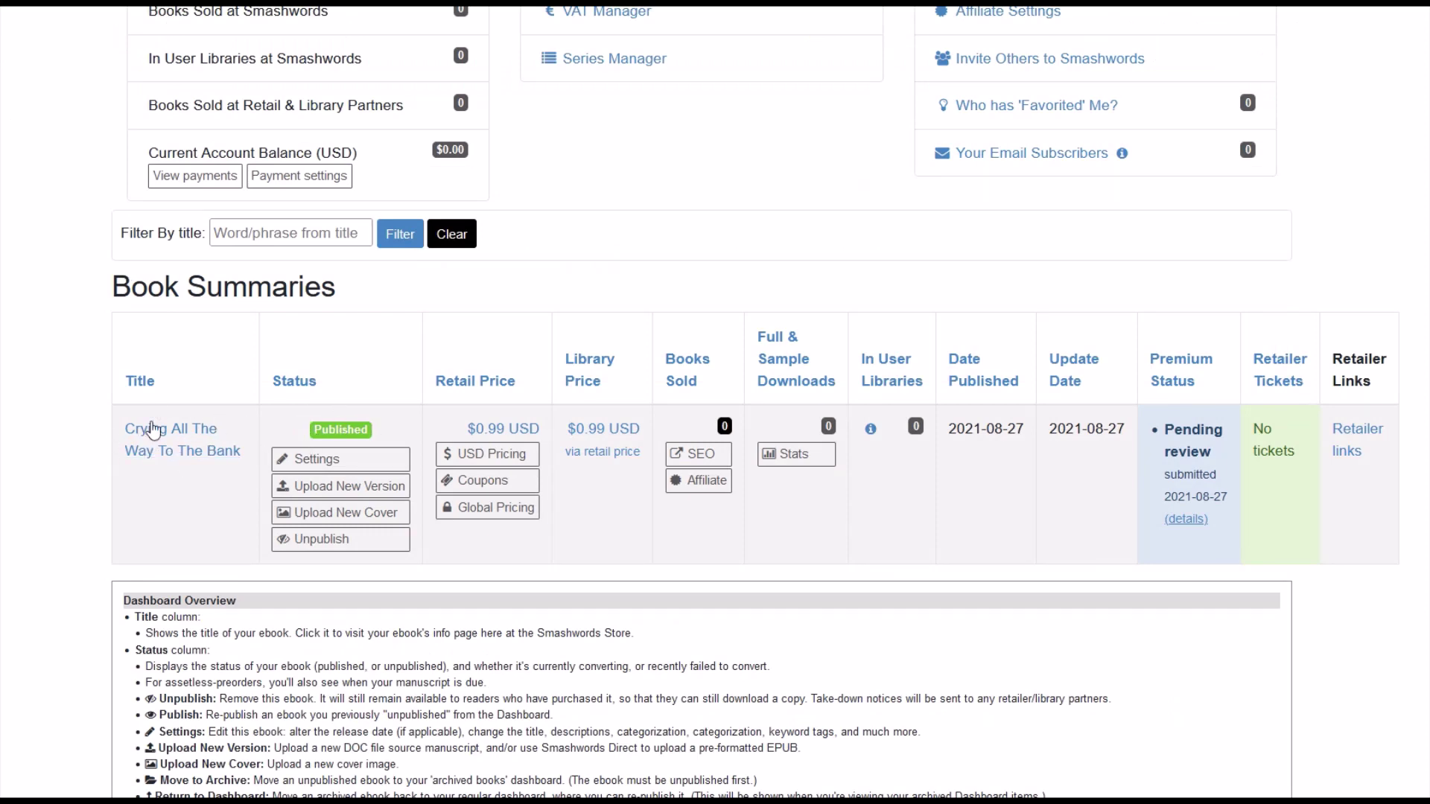
pyautogui.click(183, 451)
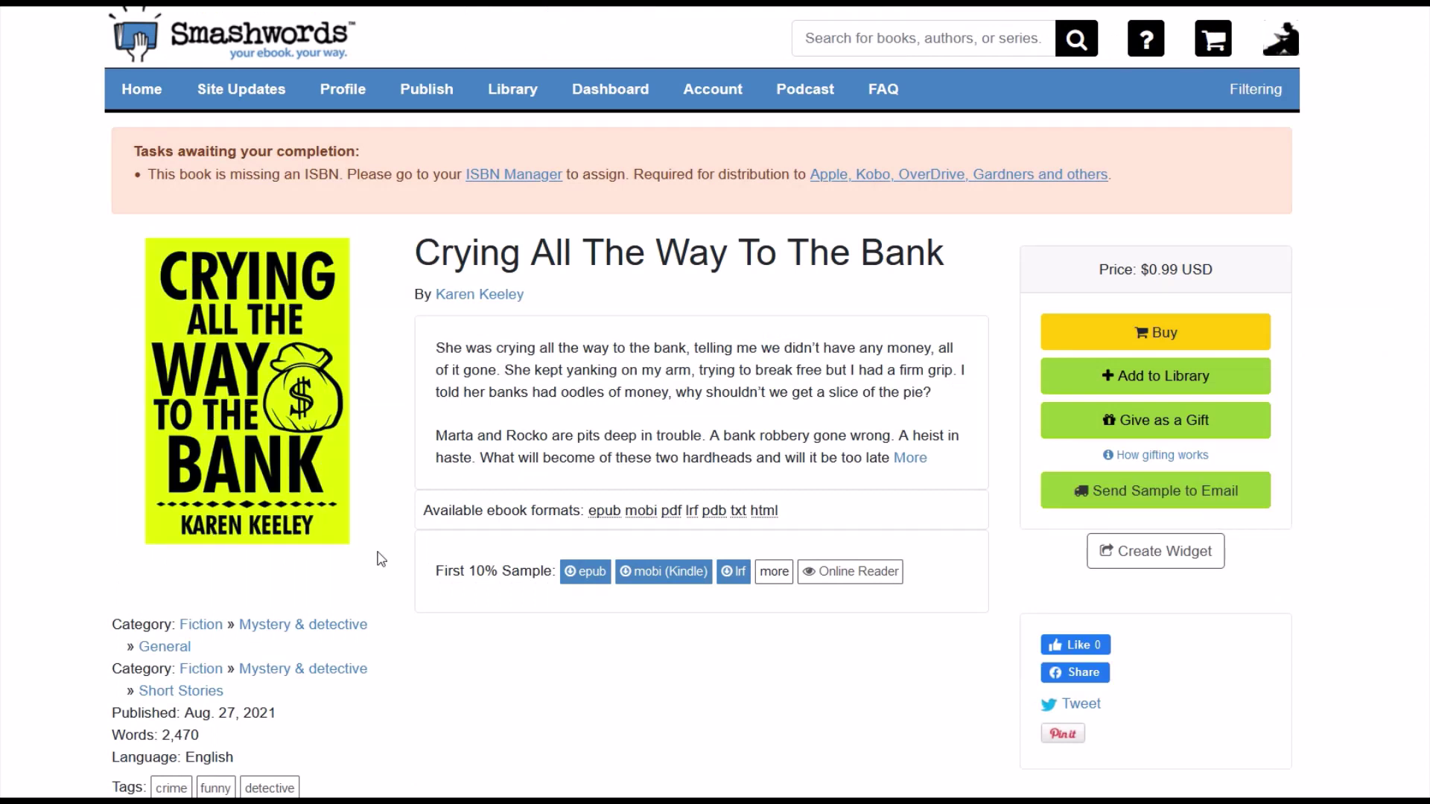
pyautogui.click(589, 572)
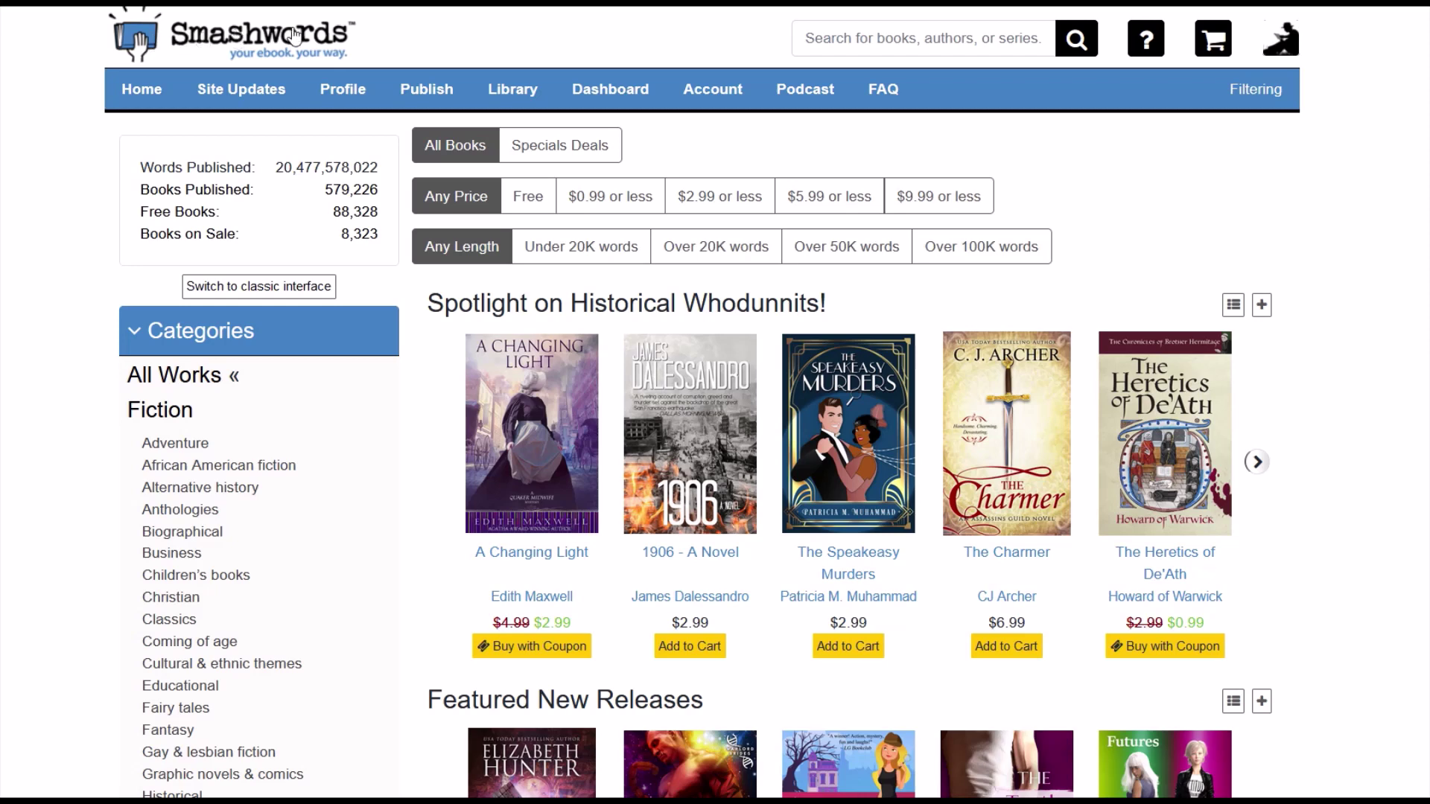
# - Reopen the dashboard and go through the book's premium status details to the ISBN Manager
pyautogui.click(287, 37)
pyautogui.click(1278, 49)
pyautogui.click(1220, 211)
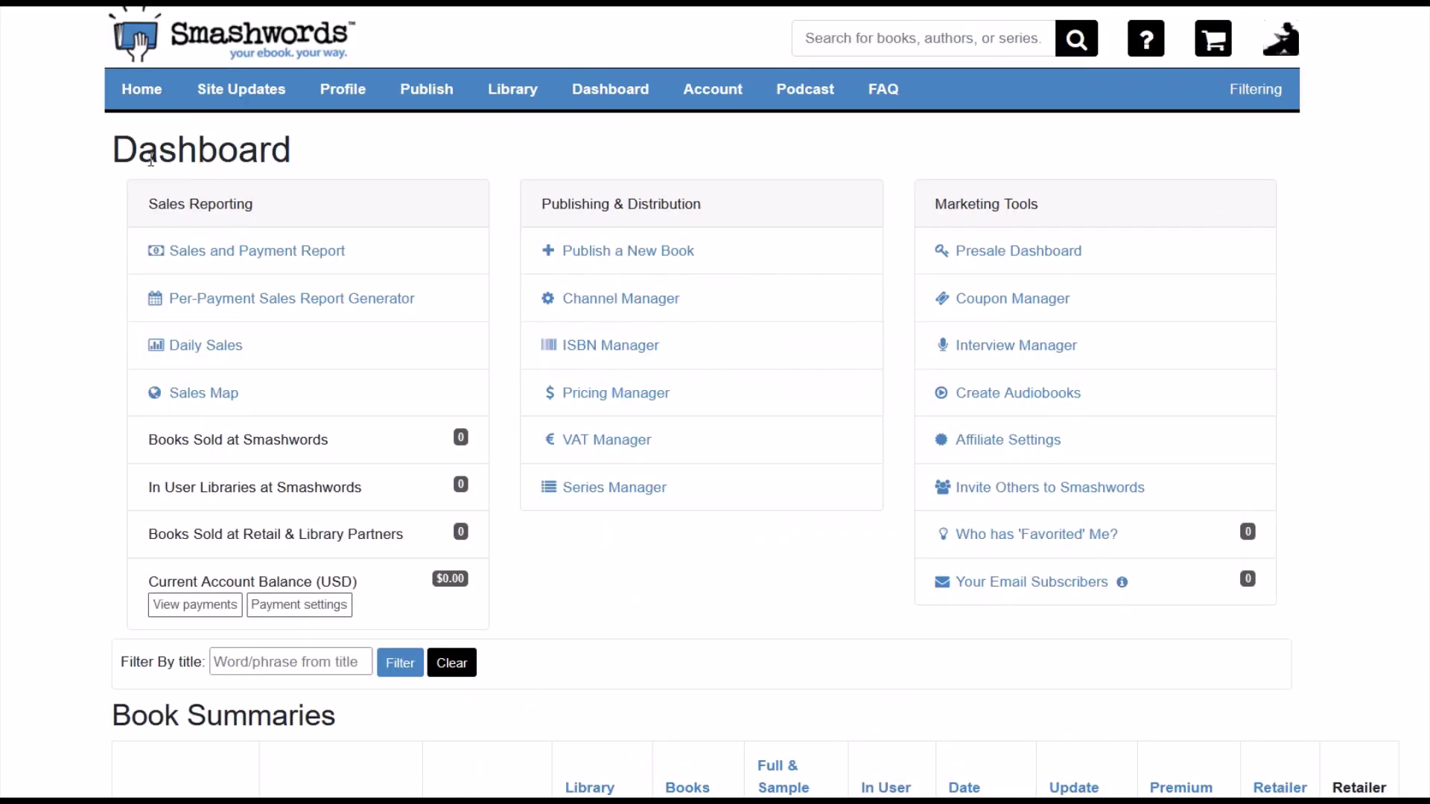
pyautogui.scroll(-5, 145, 175)
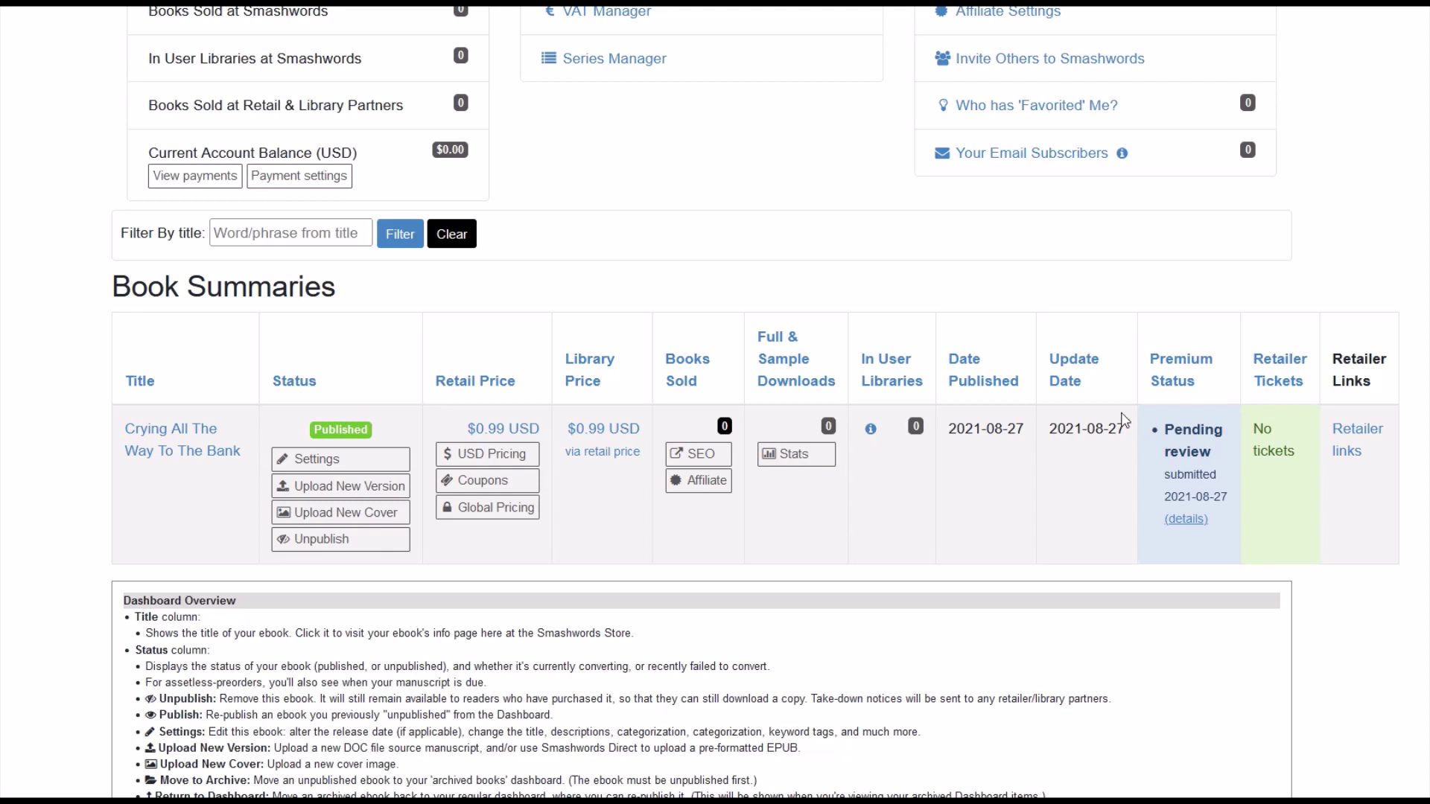
pyautogui.click(1186, 522)
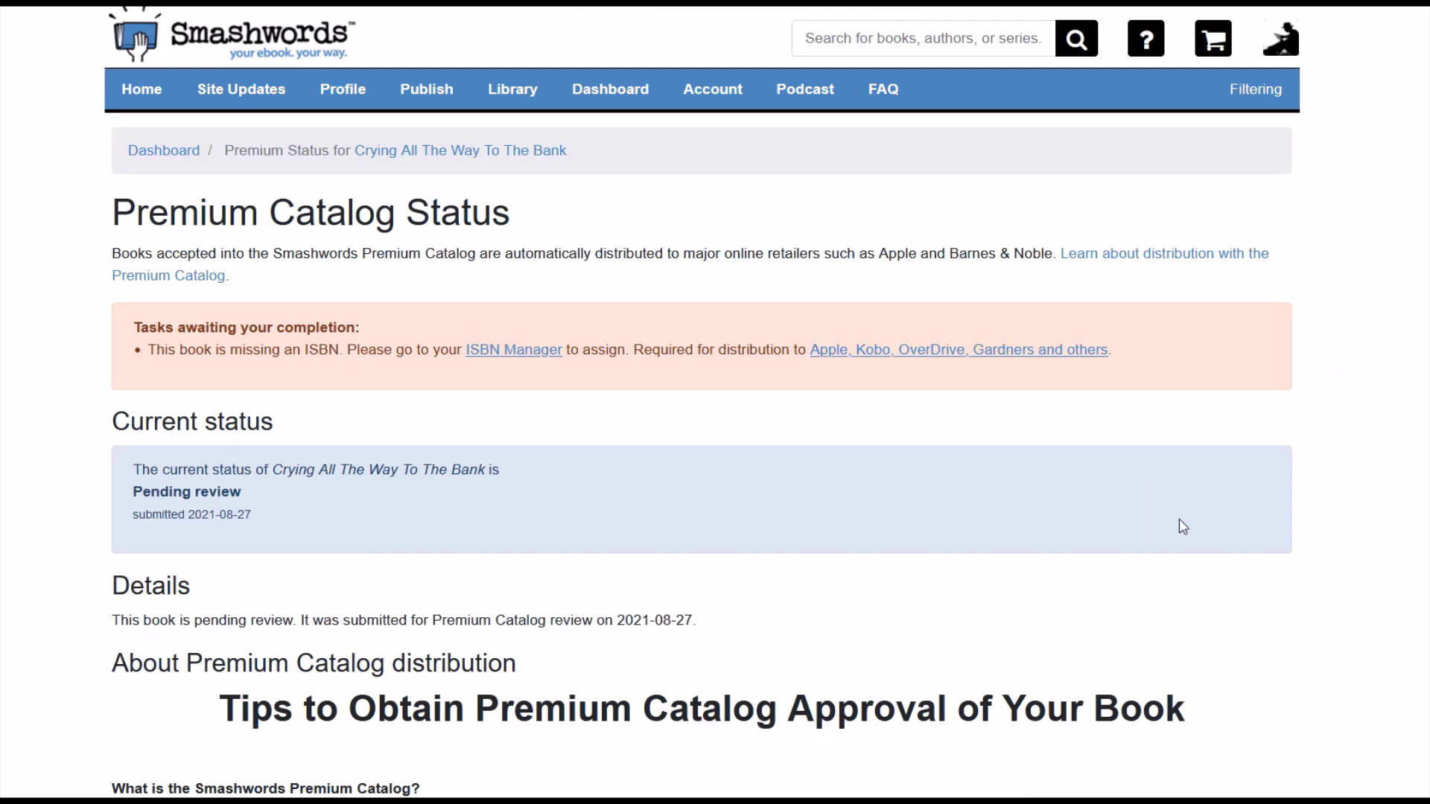
pyautogui.moveTo(154, 349); pyautogui.dragTo(334, 349)
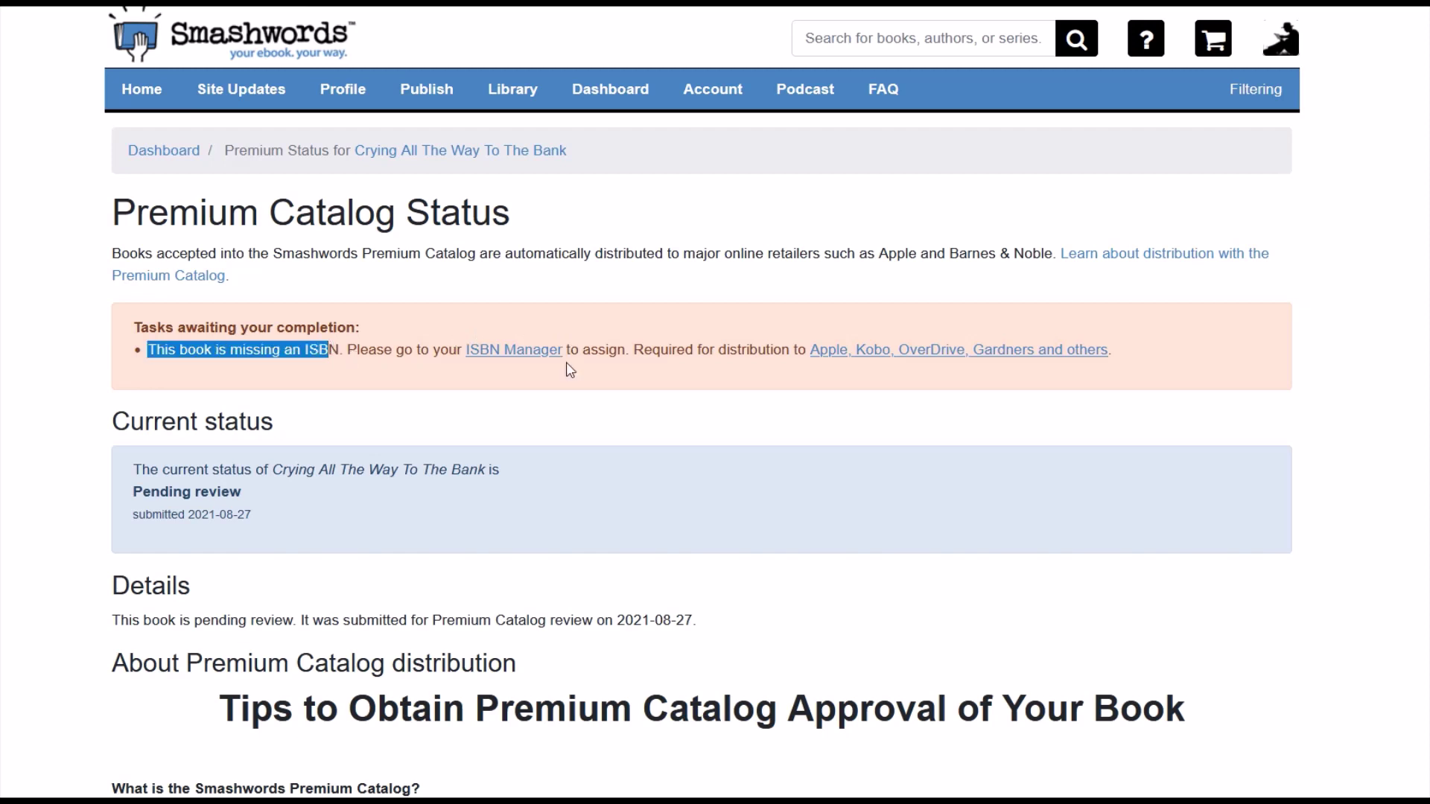
pyautogui.click(502, 359)
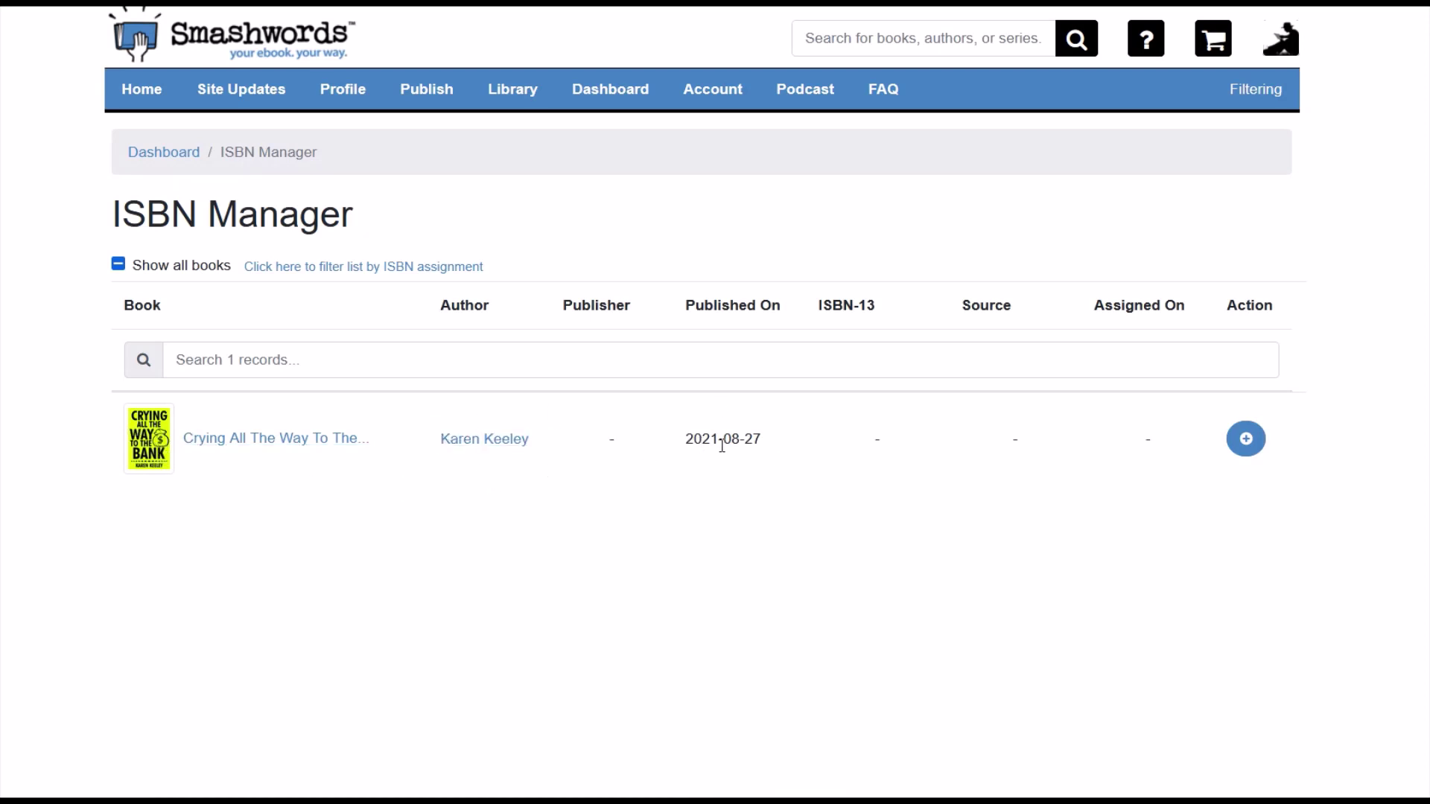
# - Assign a Free ISBN to Crying All The Way To The Bank, checking the publisher and author information before confirming
pyautogui.click(1245, 441)
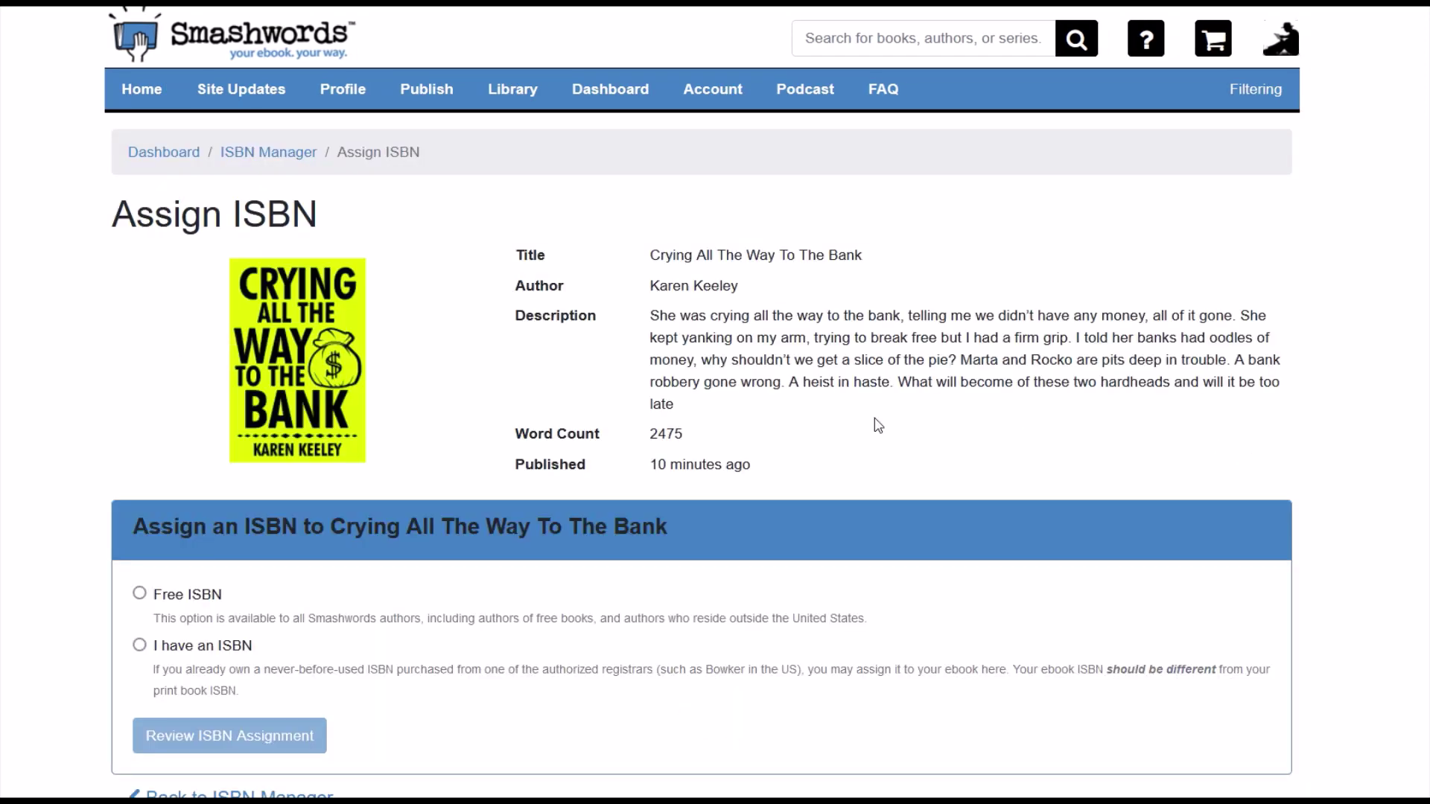
pyautogui.scroll(-2, 521, 469)
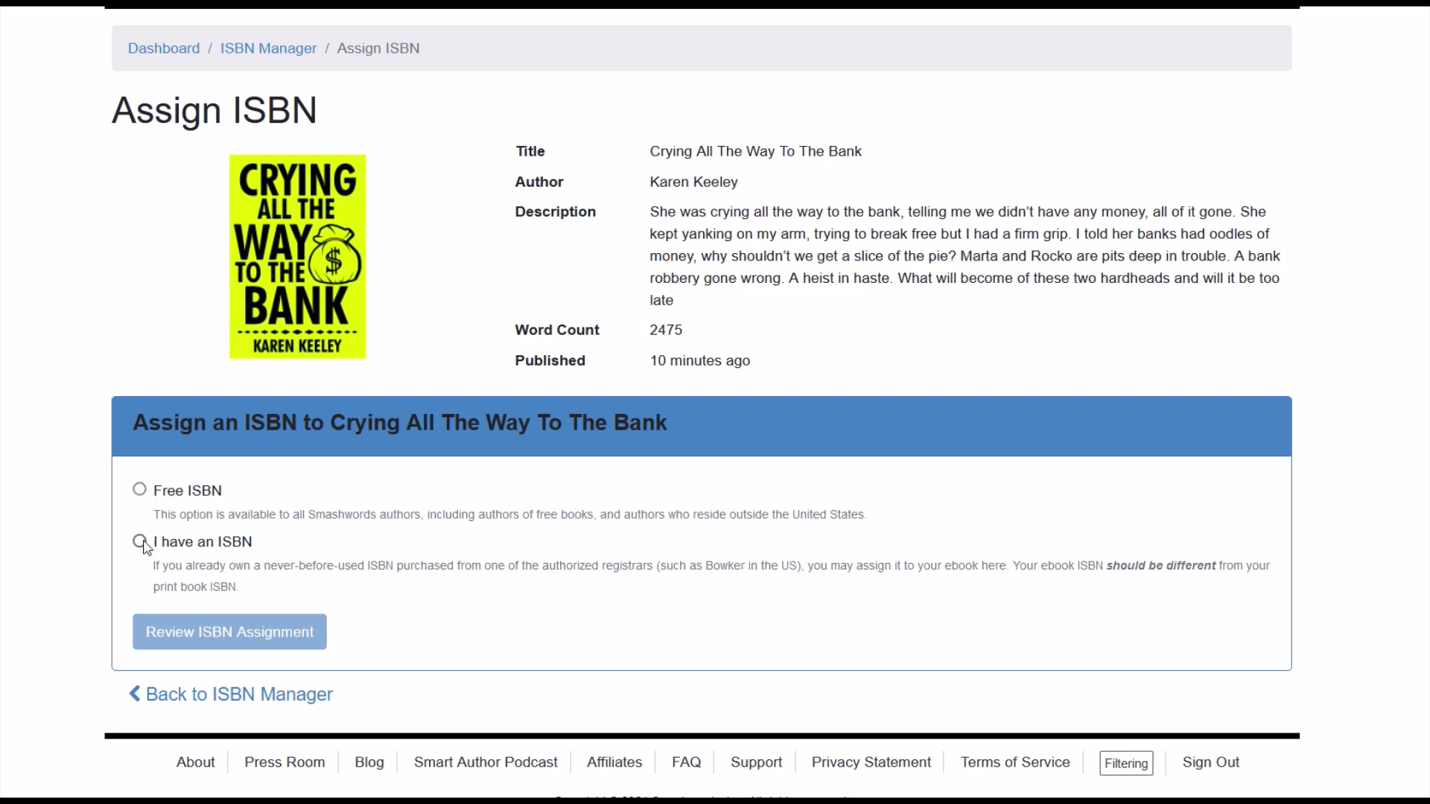
pyautogui.click(140, 492)
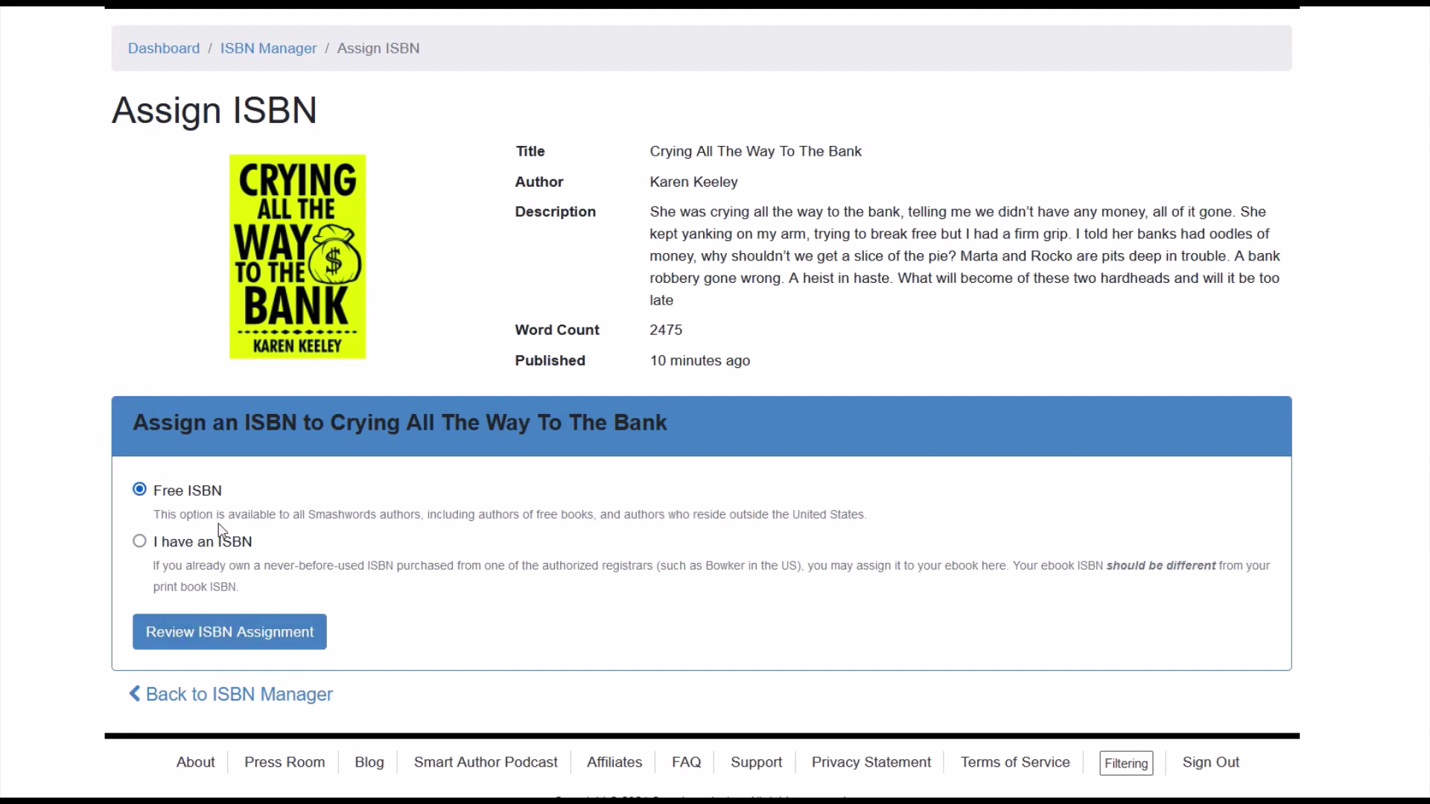
pyautogui.click(205, 633)
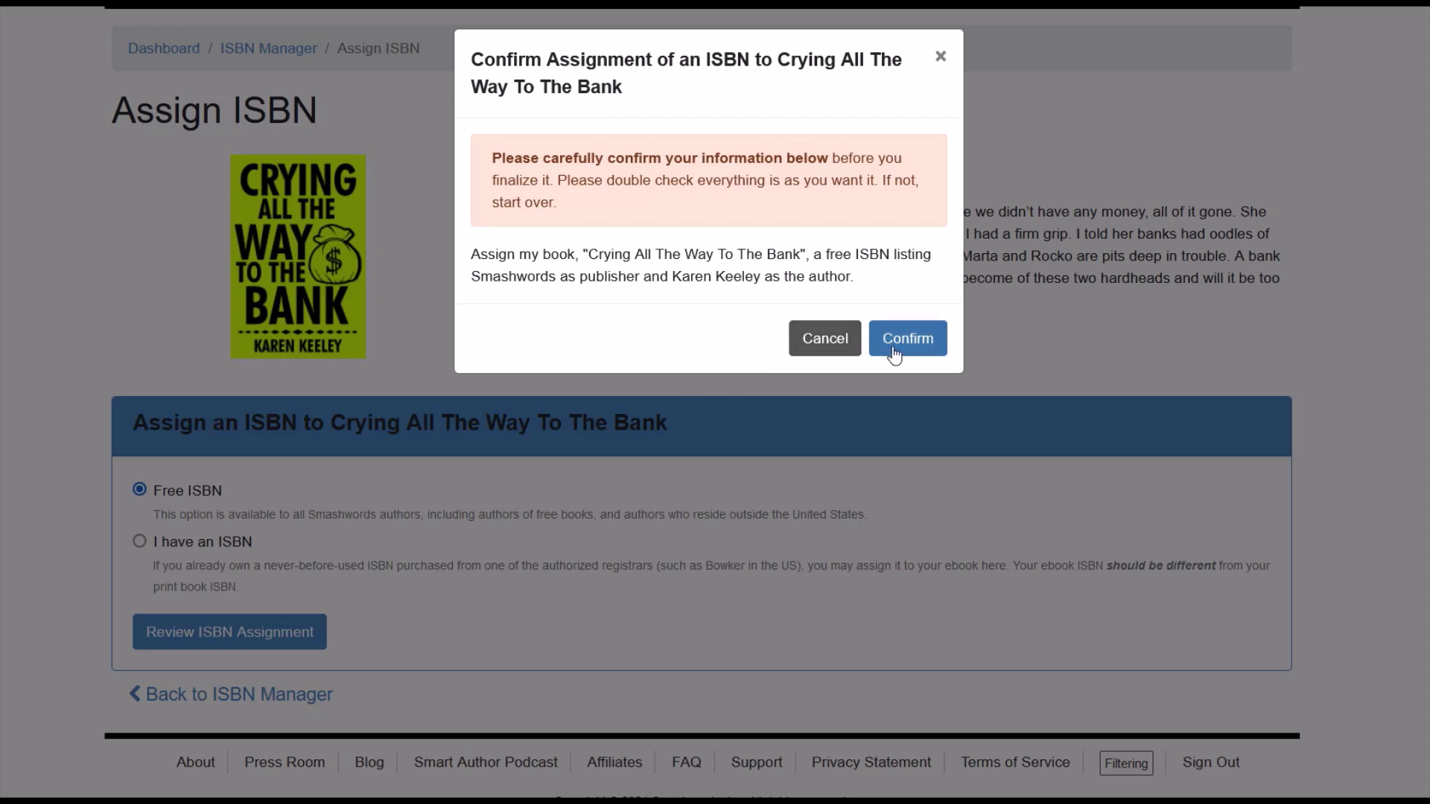
pyautogui.moveTo(481, 279); pyautogui.dragTo(835, 287)
pyautogui.click(753, 309)
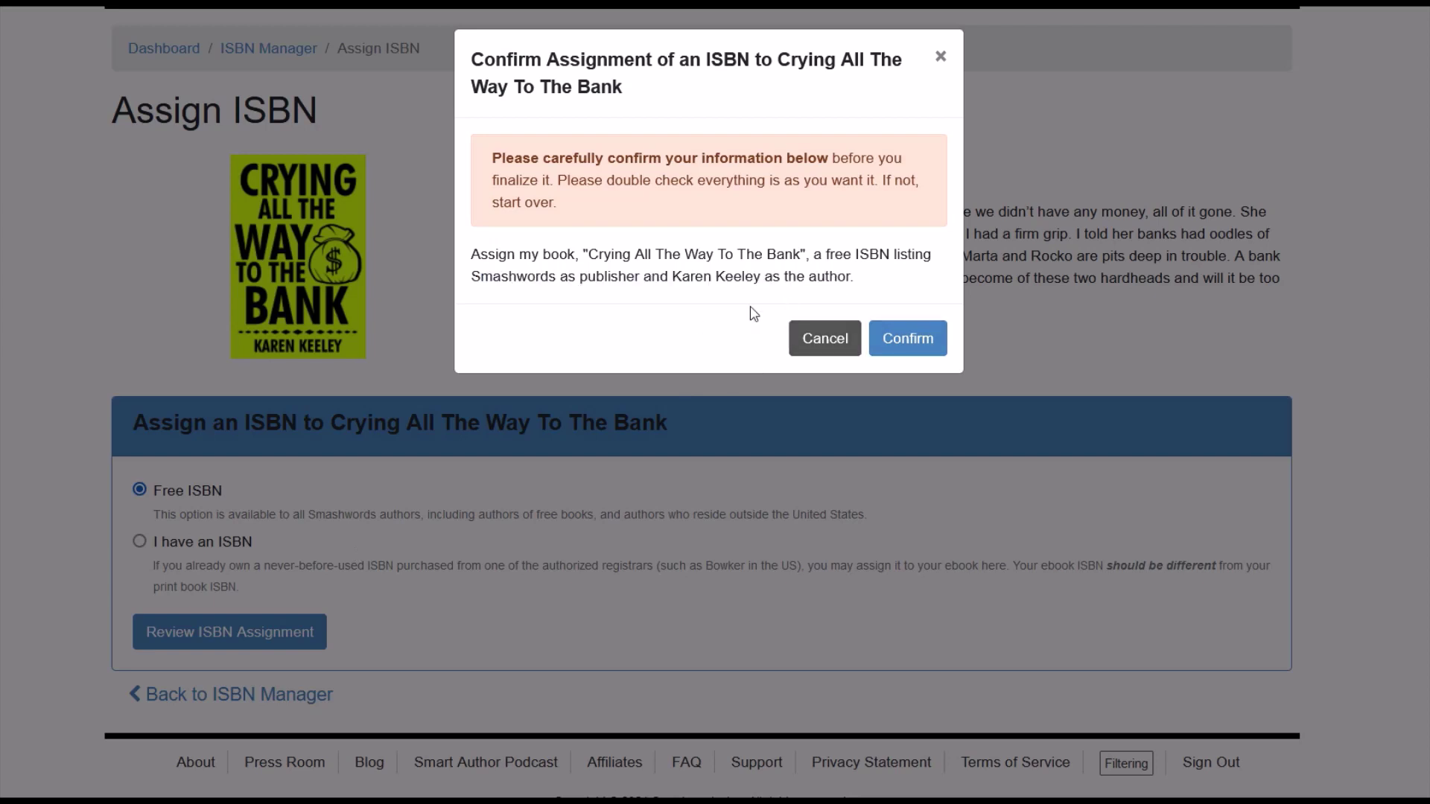
pyautogui.click(906, 338)
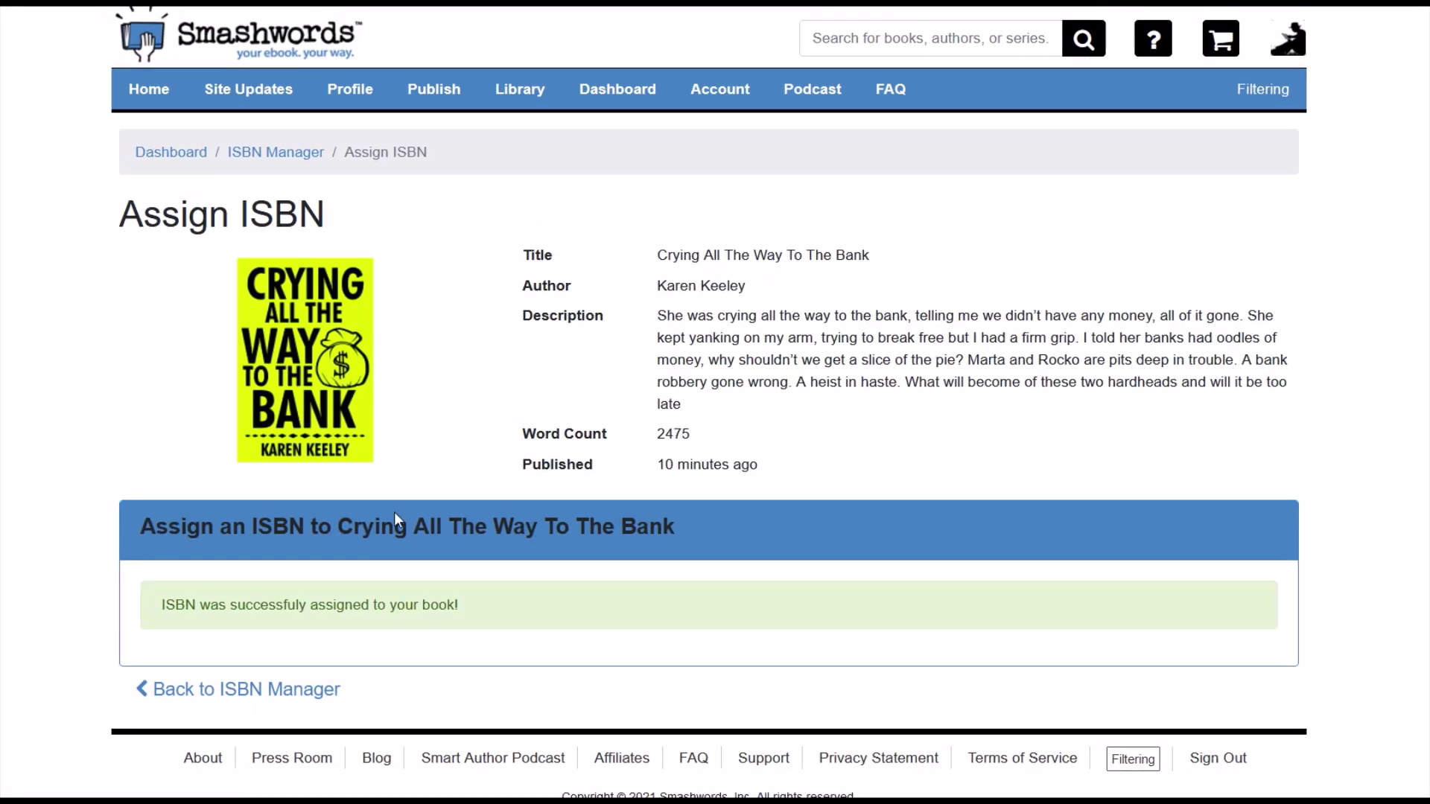
# - Go back through the home page to the dashboard and open the store page of Crying All The Way To The Bank
pyautogui.click(132, 99)
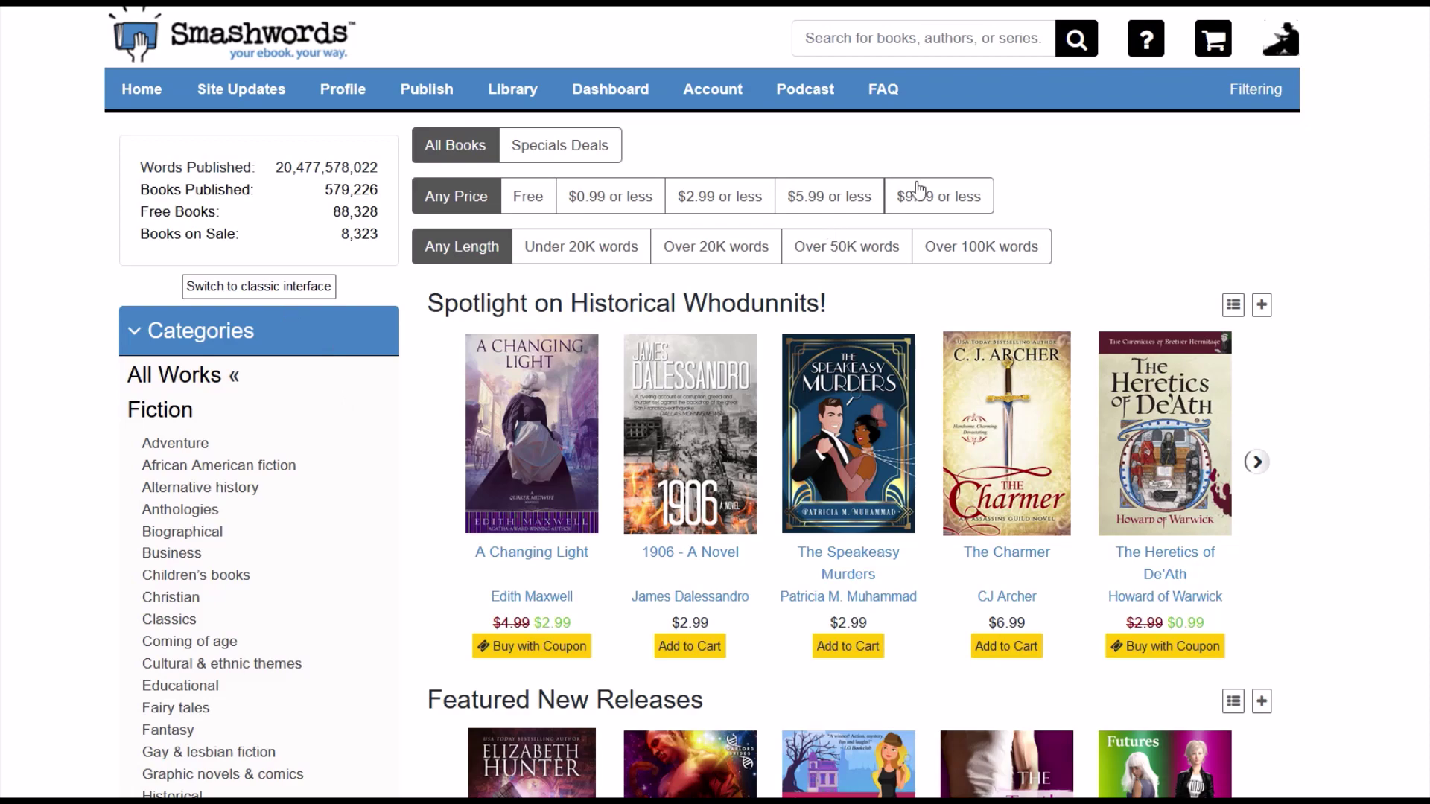
pyautogui.click(1273, 51)
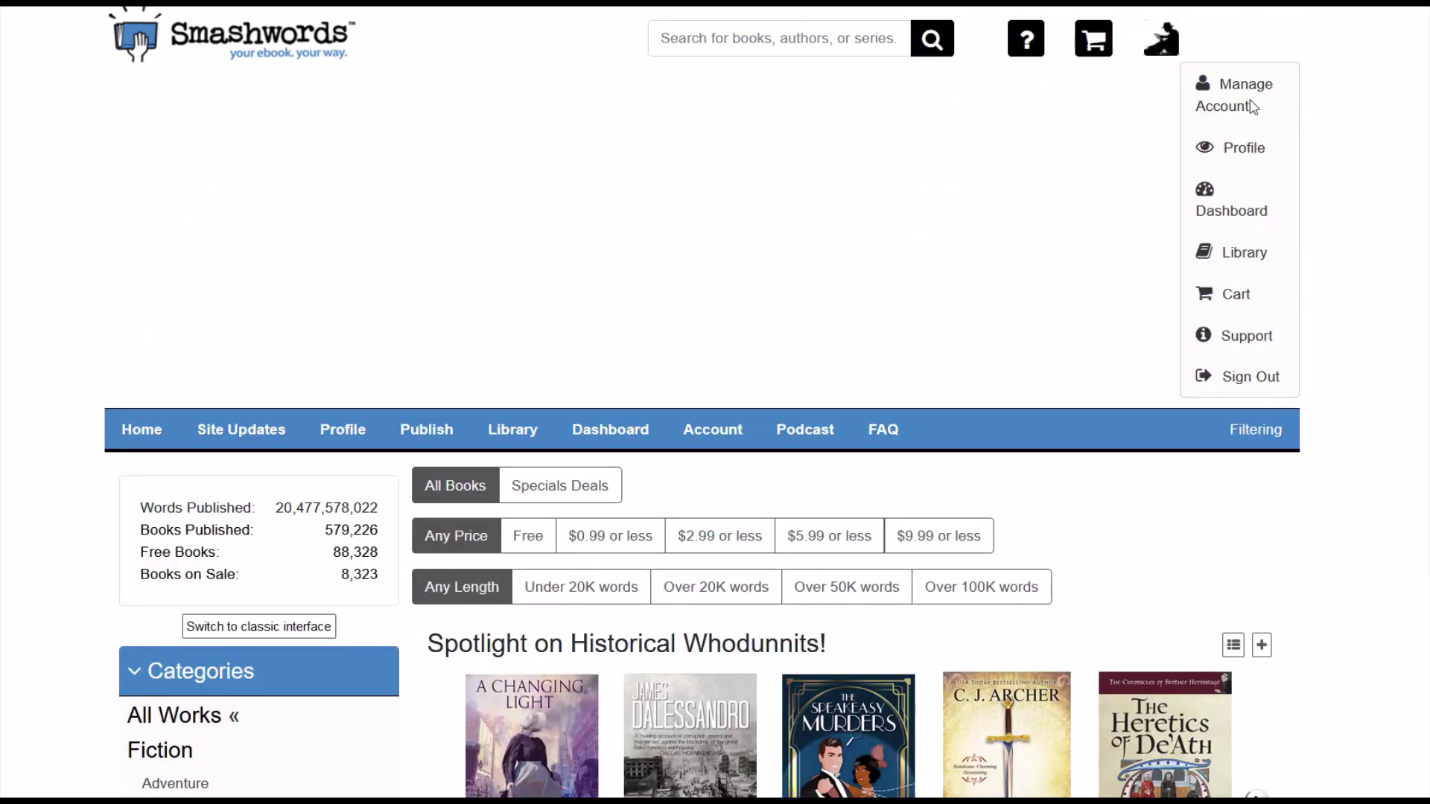
pyautogui.click(1233, 212)
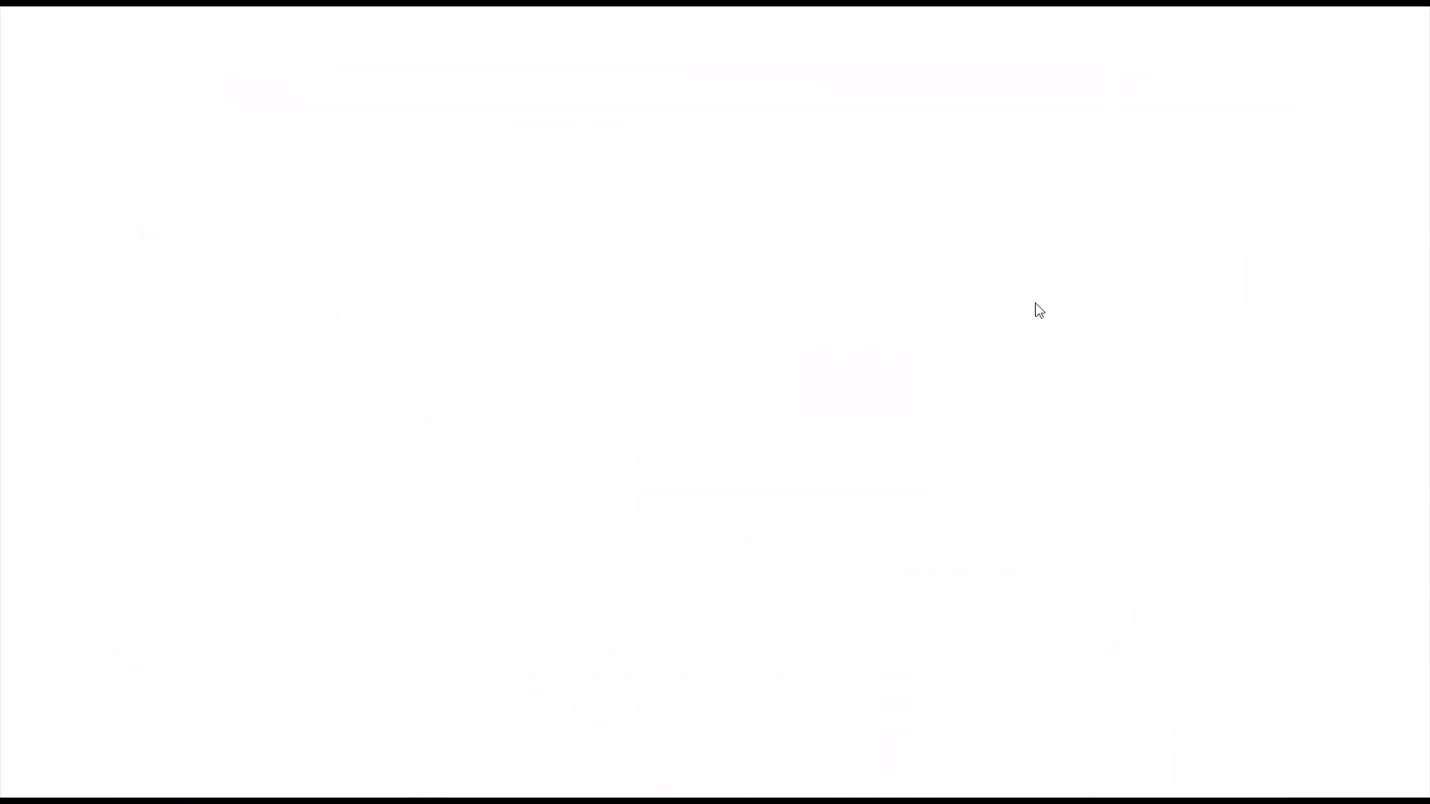
pyautogui.scroll(-10, 237, 441)
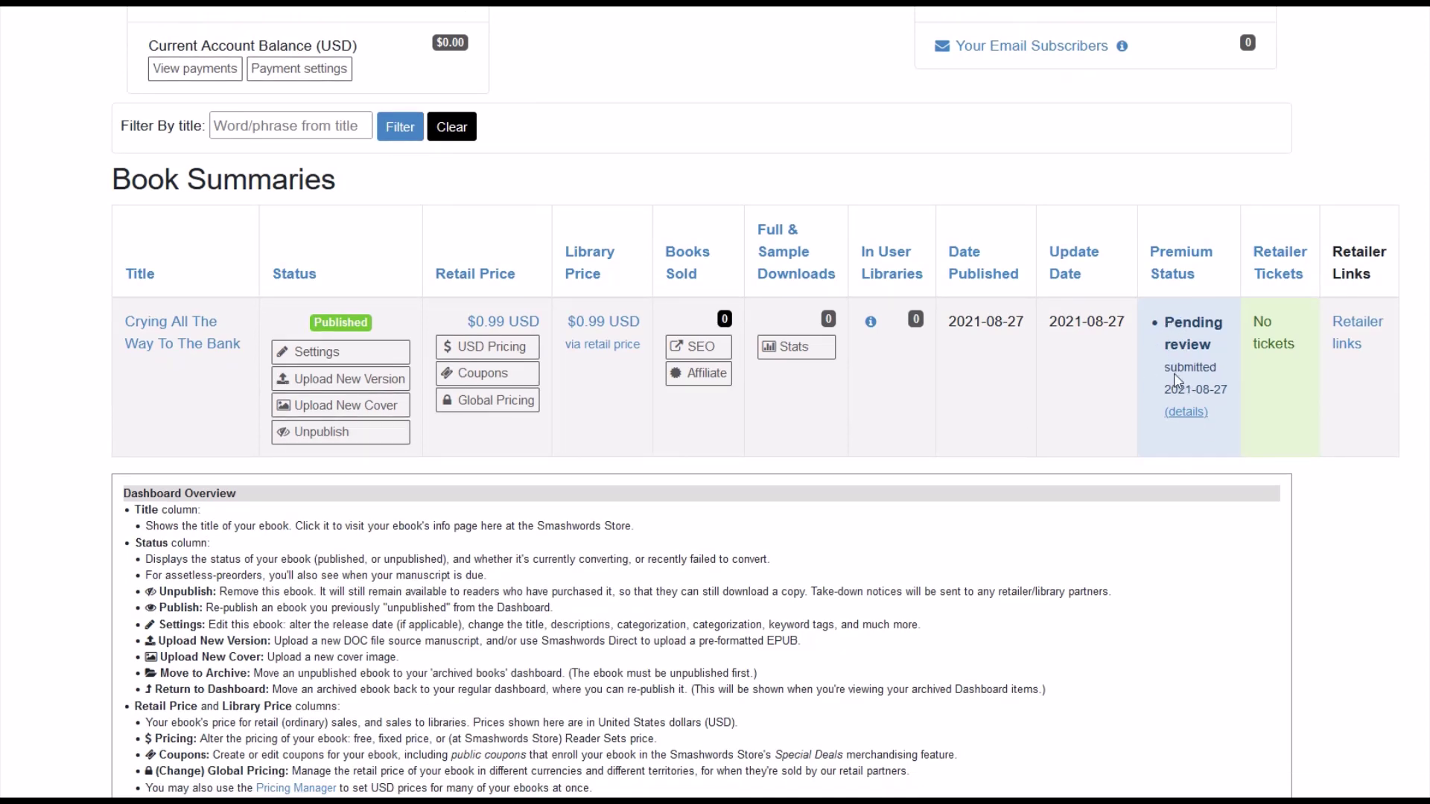
pyautogui.click(318, 380)
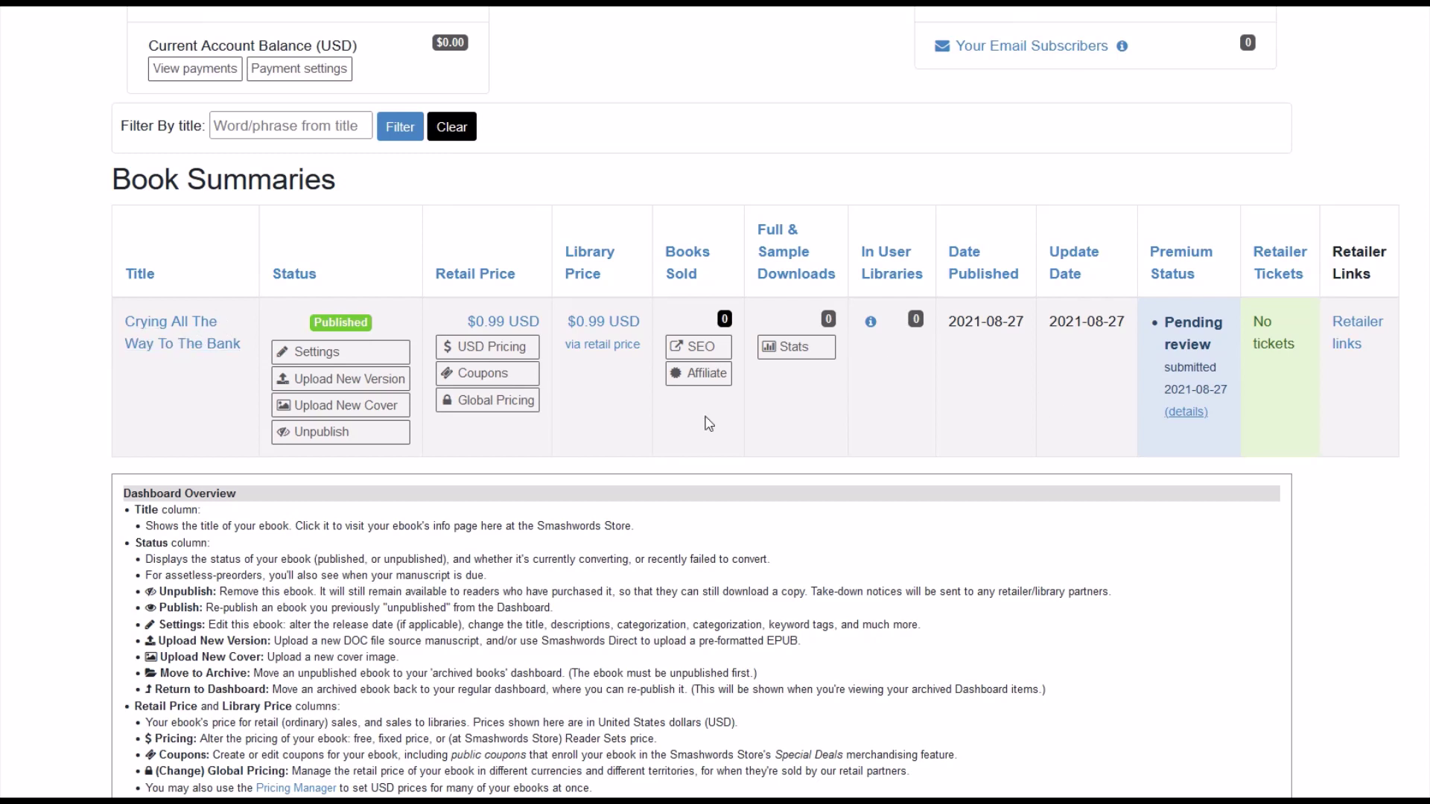
pyautogui.click(155, 333)
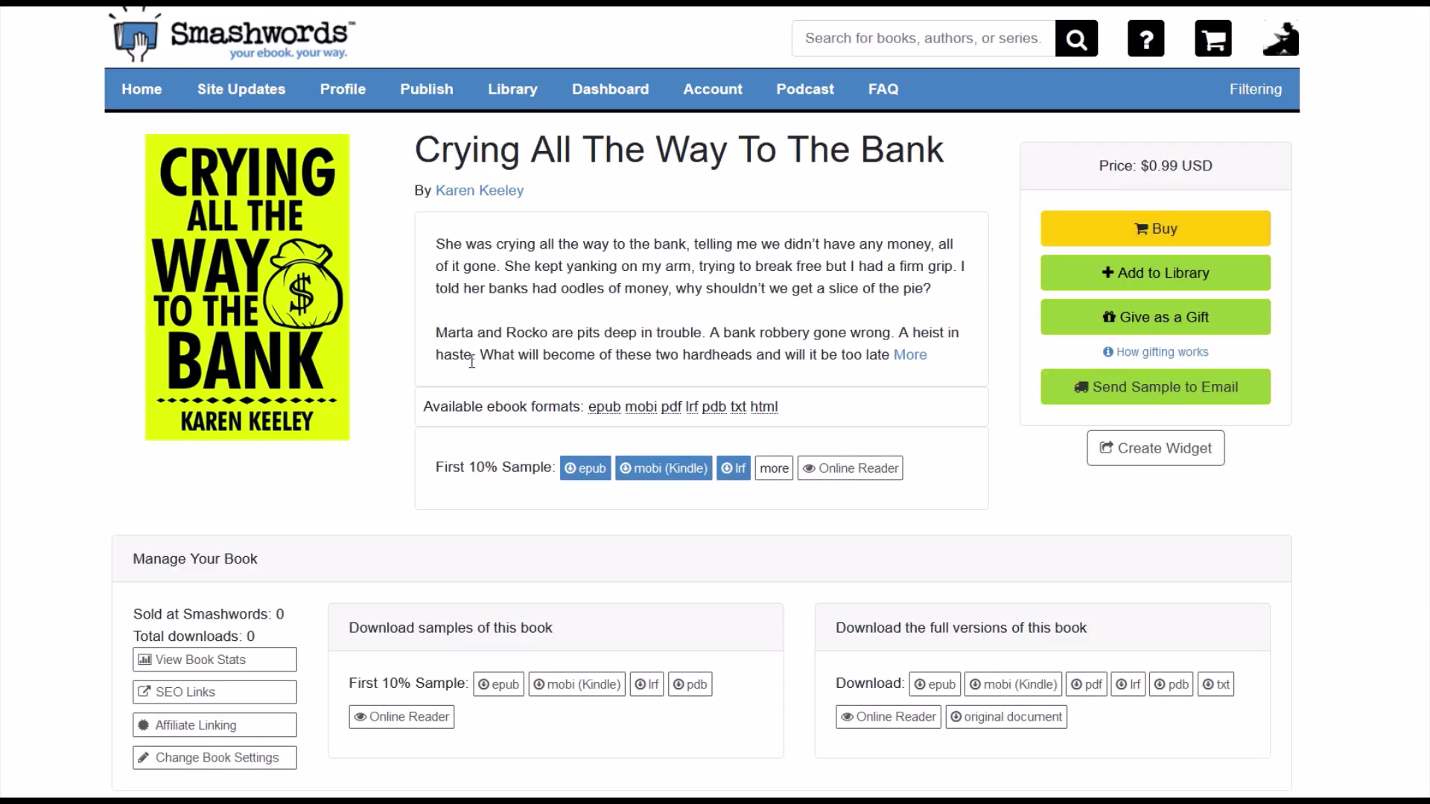